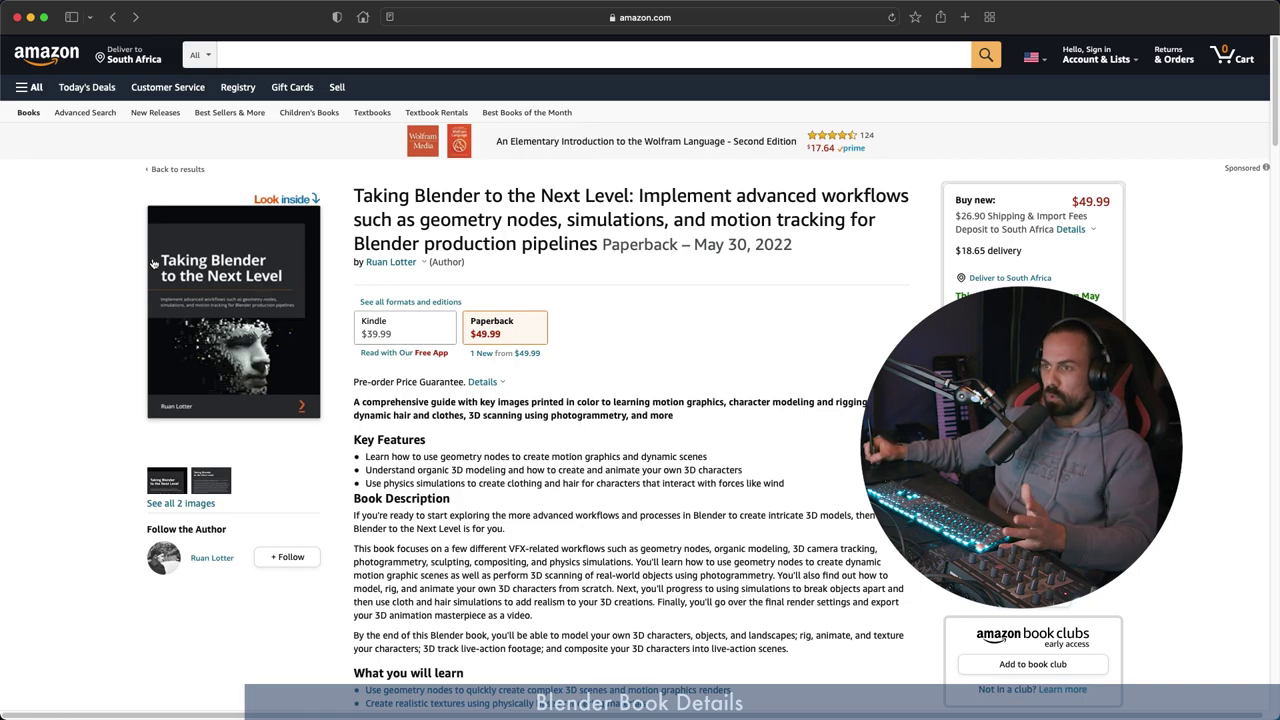
Step: Open the sample preview of the book Taking Blender to the Next Level and go to its table of contents
left_click(290, 335)
scroll(770, 410, "down", 8)
scroll(770, 410, "down", 15)
scroll(770, 410, "up", 5)
scroll(770, 410, "down", 4)
scroll(770, 410, "up", 3)
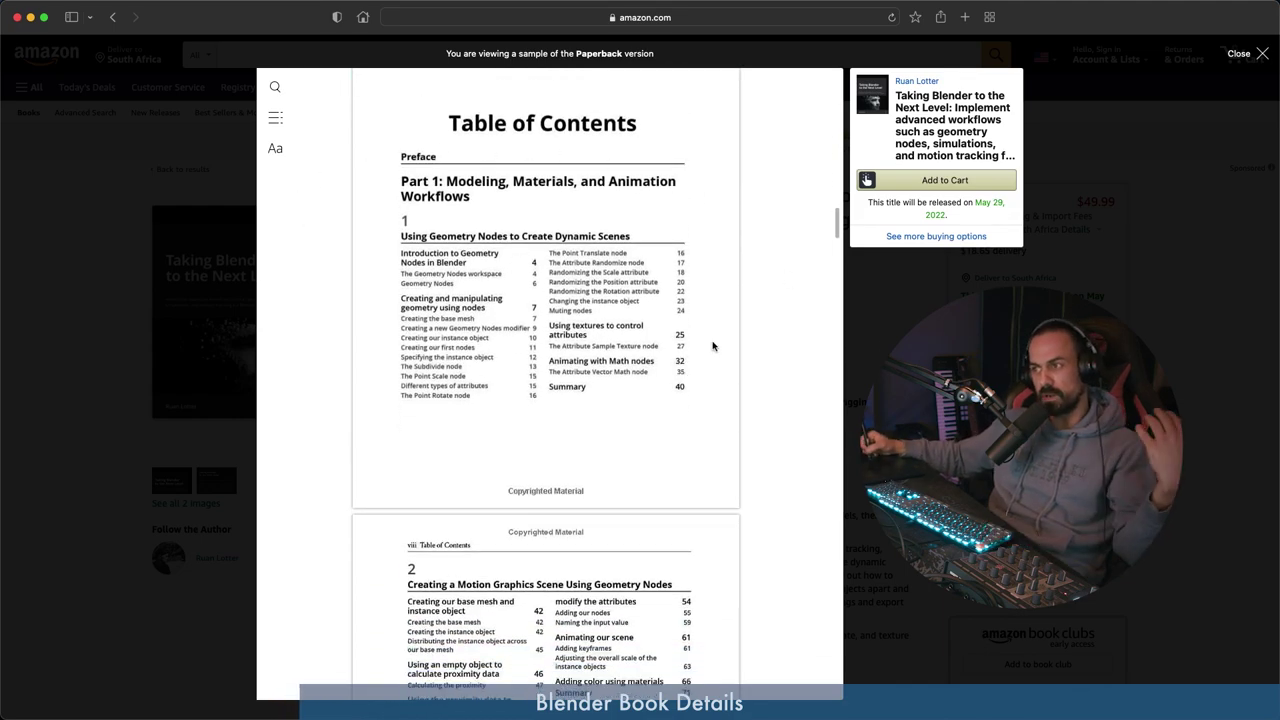
Step: Read through the Part 1 chapters in the table of contents, from geometry nodes to rigging the cartoon character
scroll(760, 320, "down", 3)
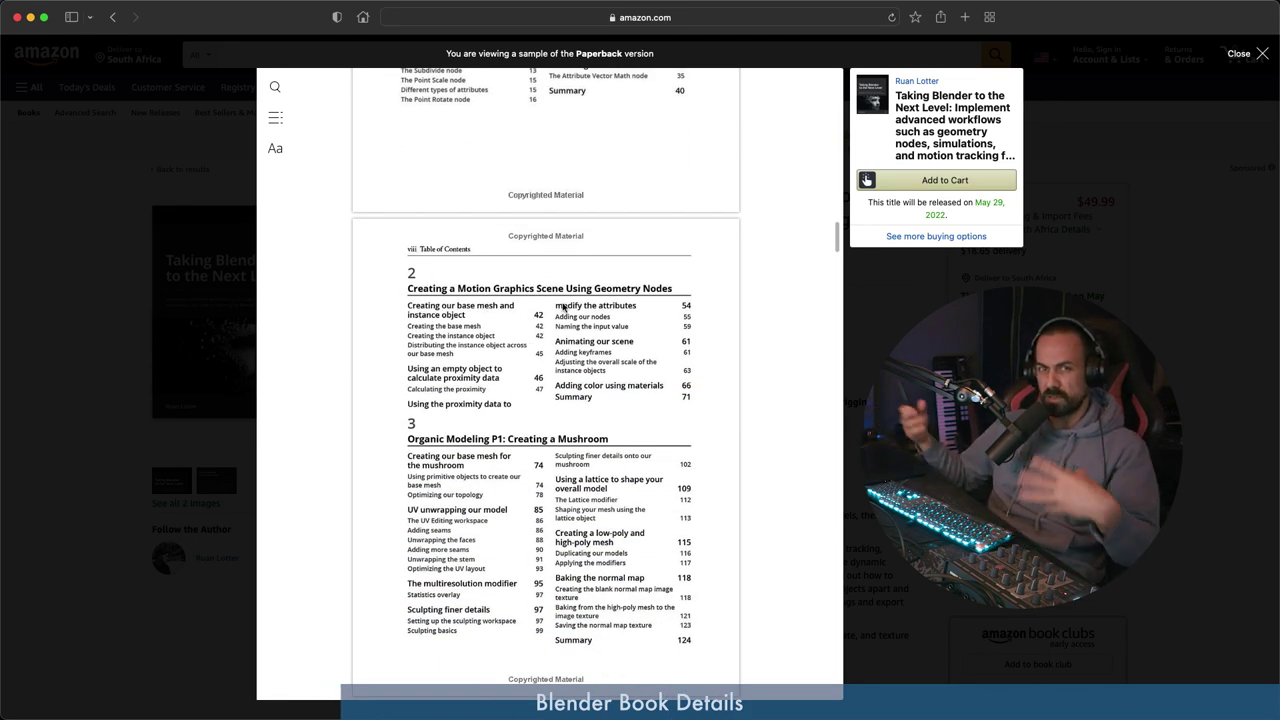
scroll(740, 370, "down", 5)
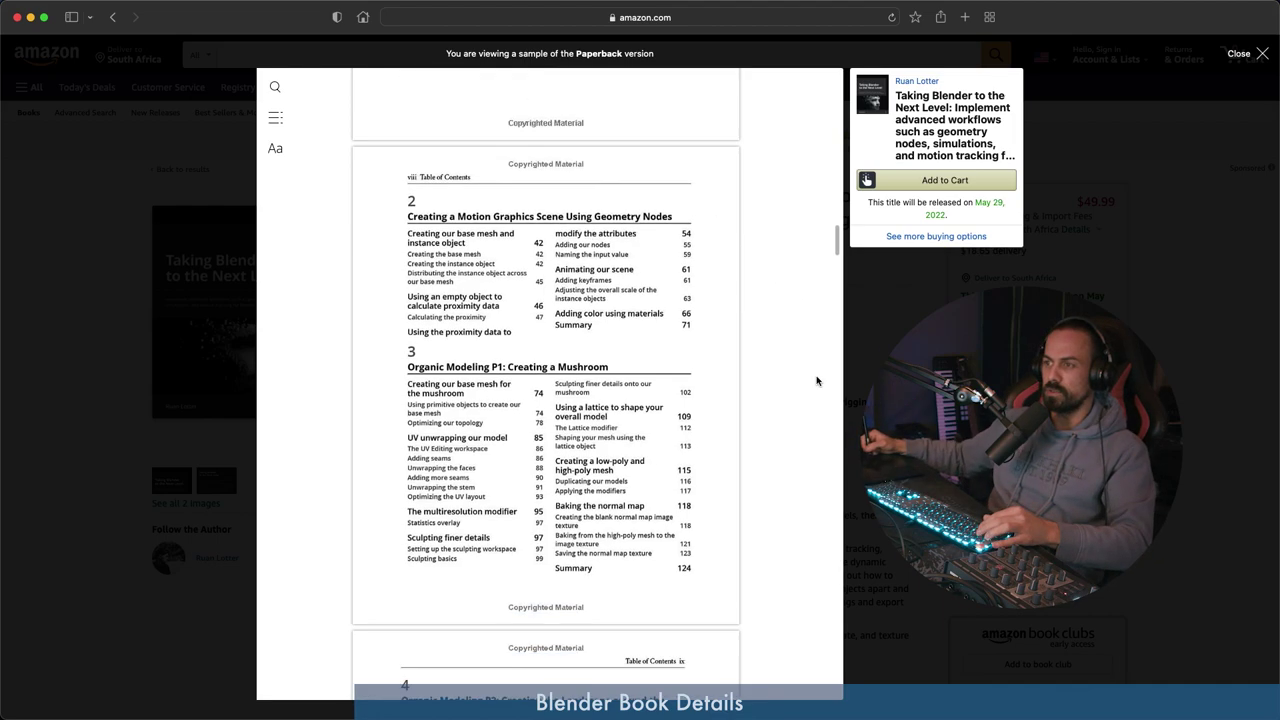
scroll(749, 364, "down", 1)
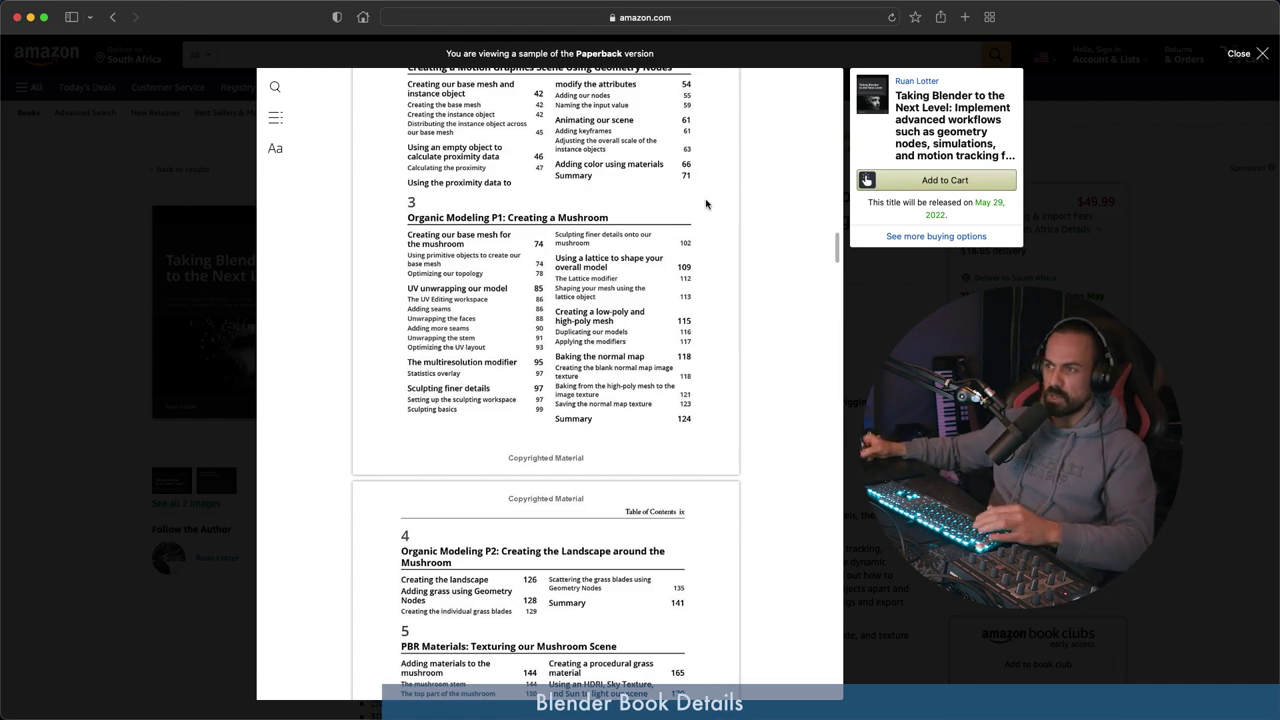
scroll(762, 345, "down", 4)
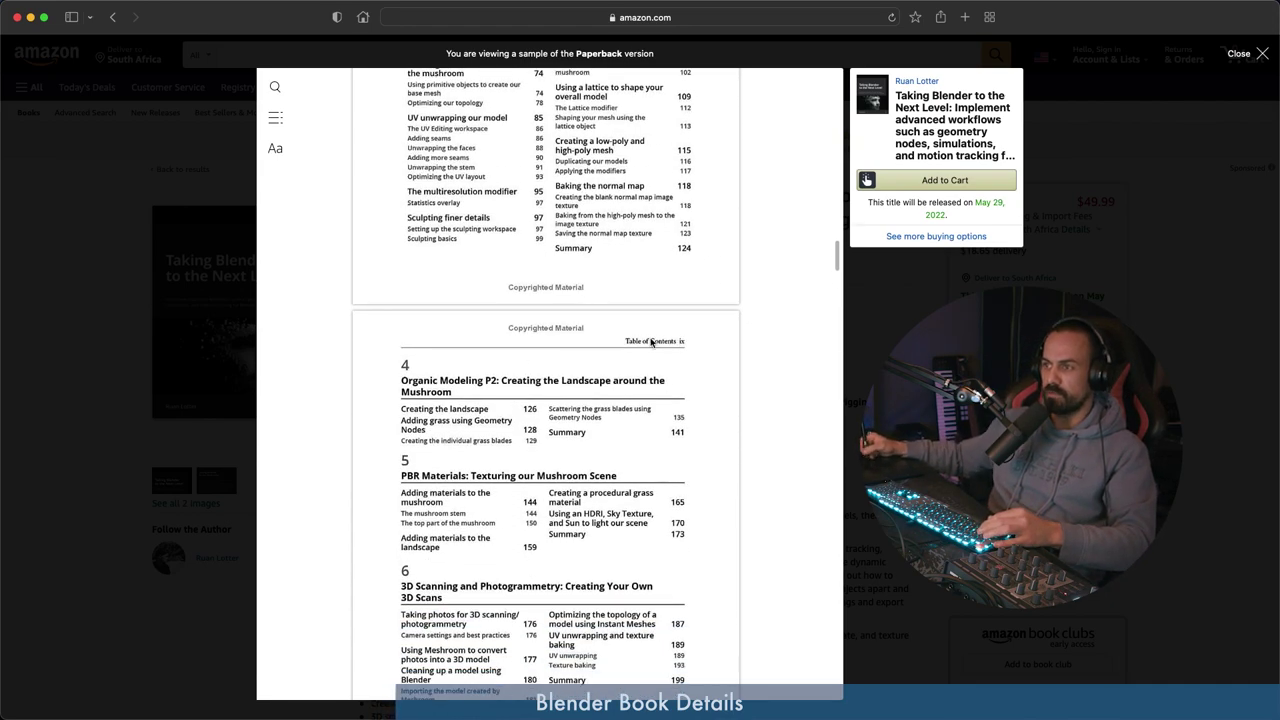
scroll(543, 357, "down", 6)
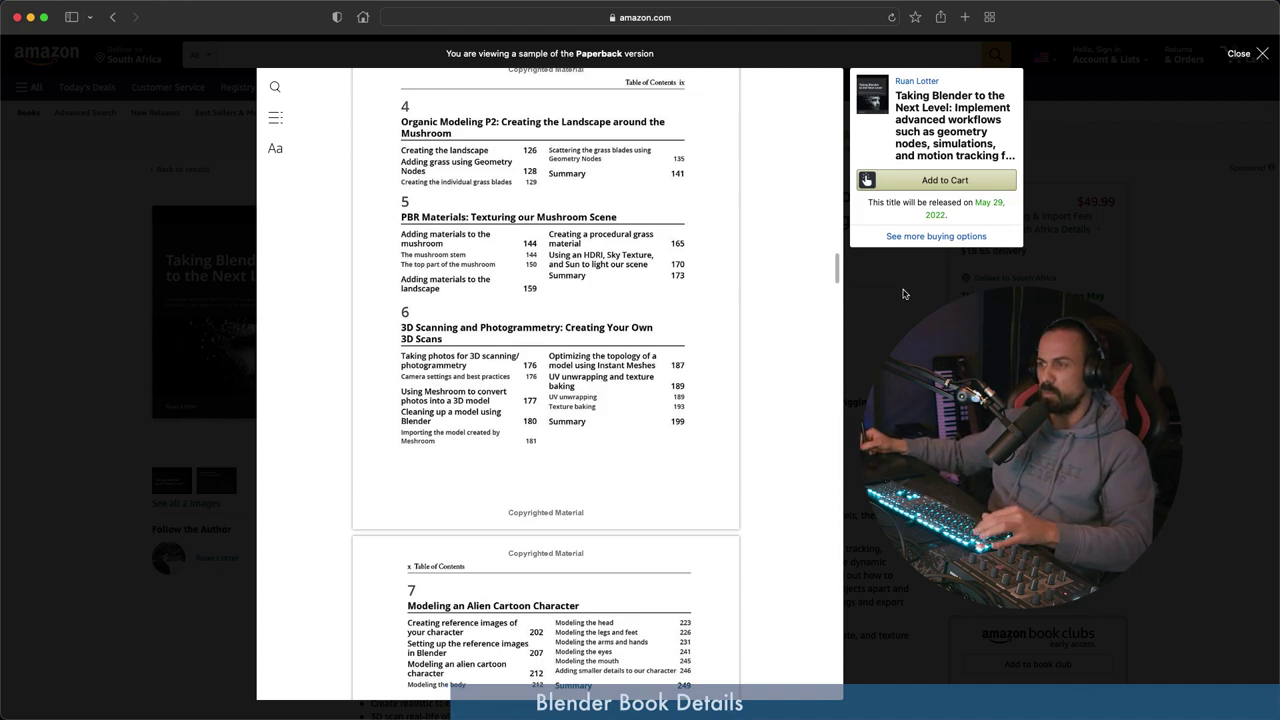
scroll(734, 317, "down", 1)
scroll(734, 317, "down", 3)
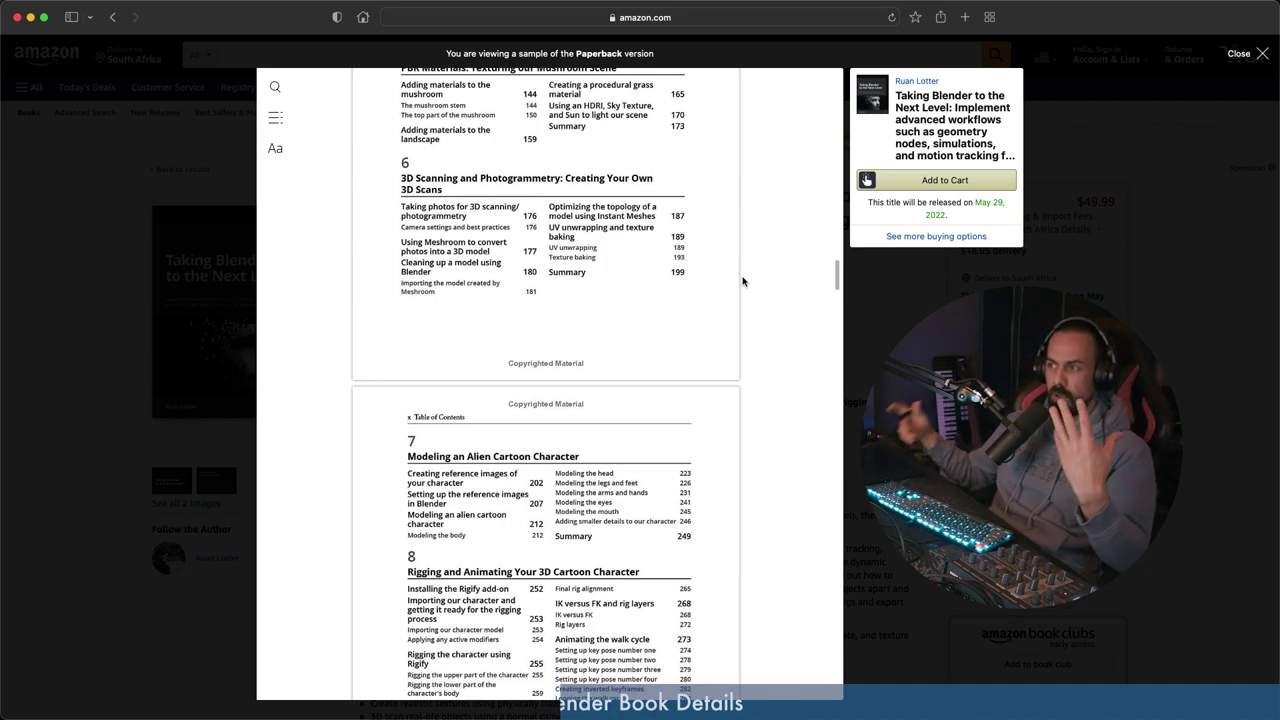
scroll(646, 275, "down", 2)
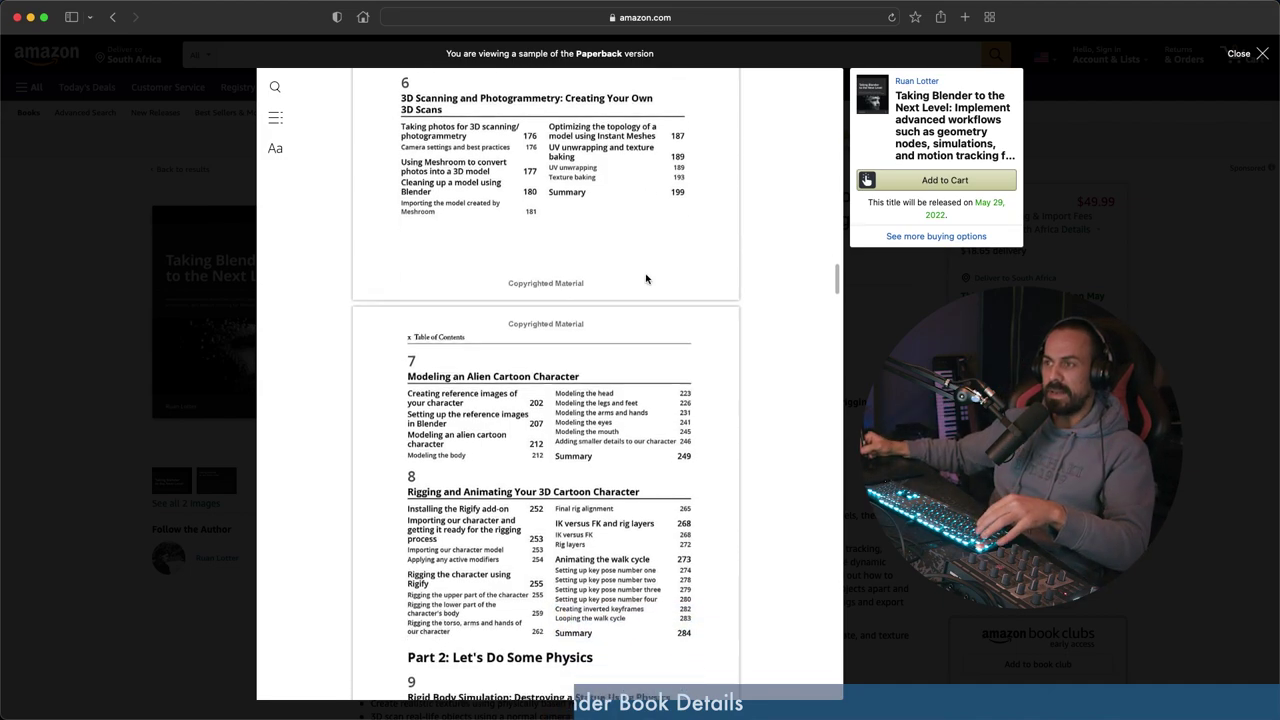
scroll(643, 270, "down", 5)
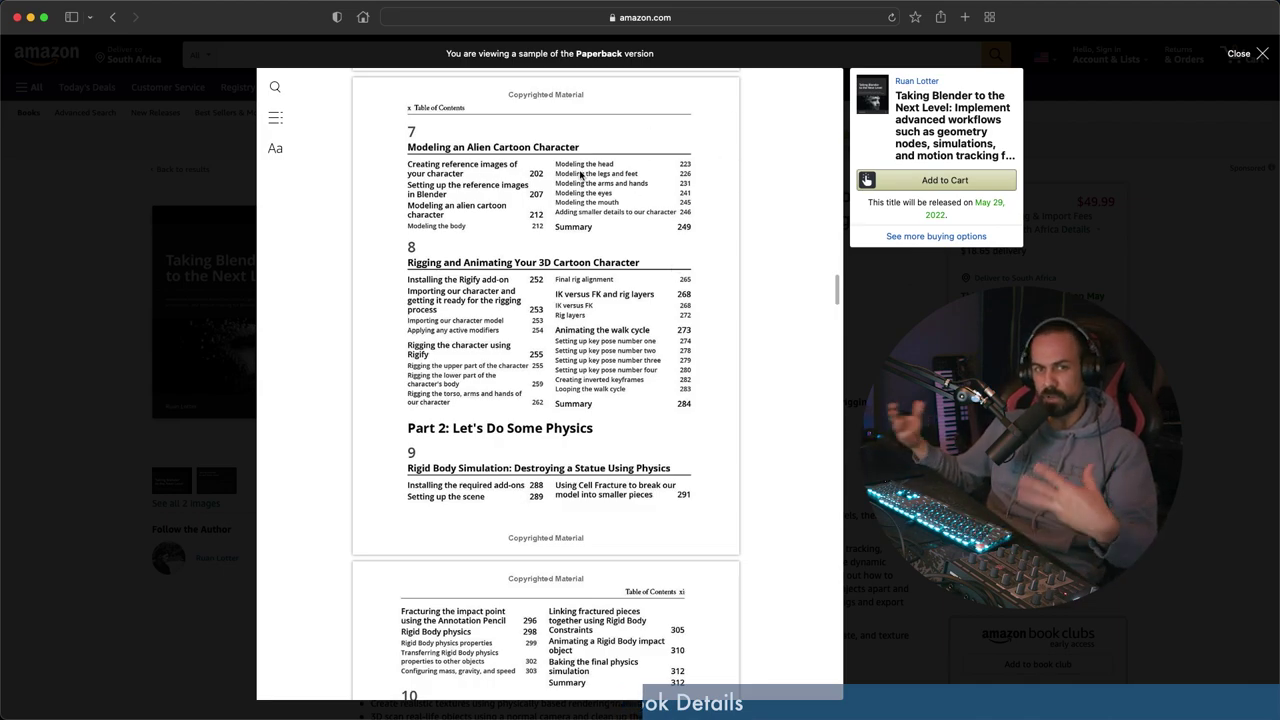
Step: Examine the Part 2 physics chapters and the Part 3 match moving and compositing chapters in the table of contents
scroll(743, 266, "down", 3)
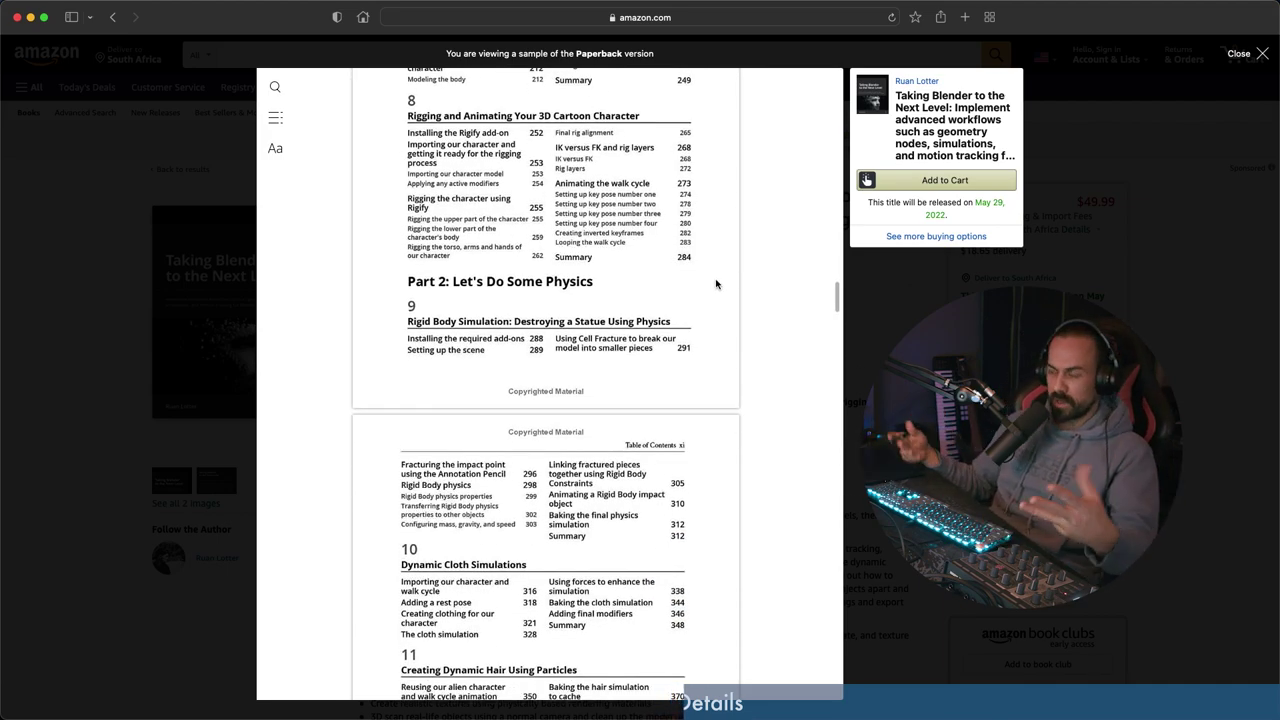
scroll(716, 284, "down", 3)
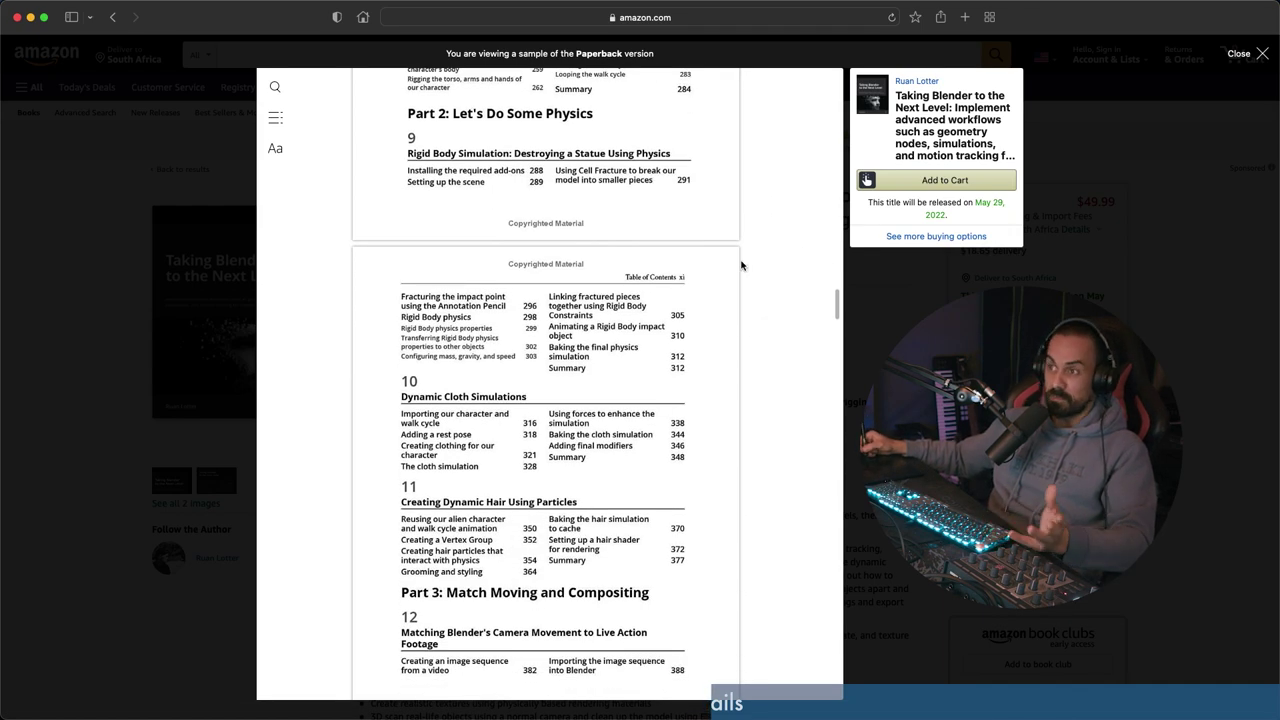
scroll(743, 294, "down", 1)
scroll(743, 295, "down", 1)
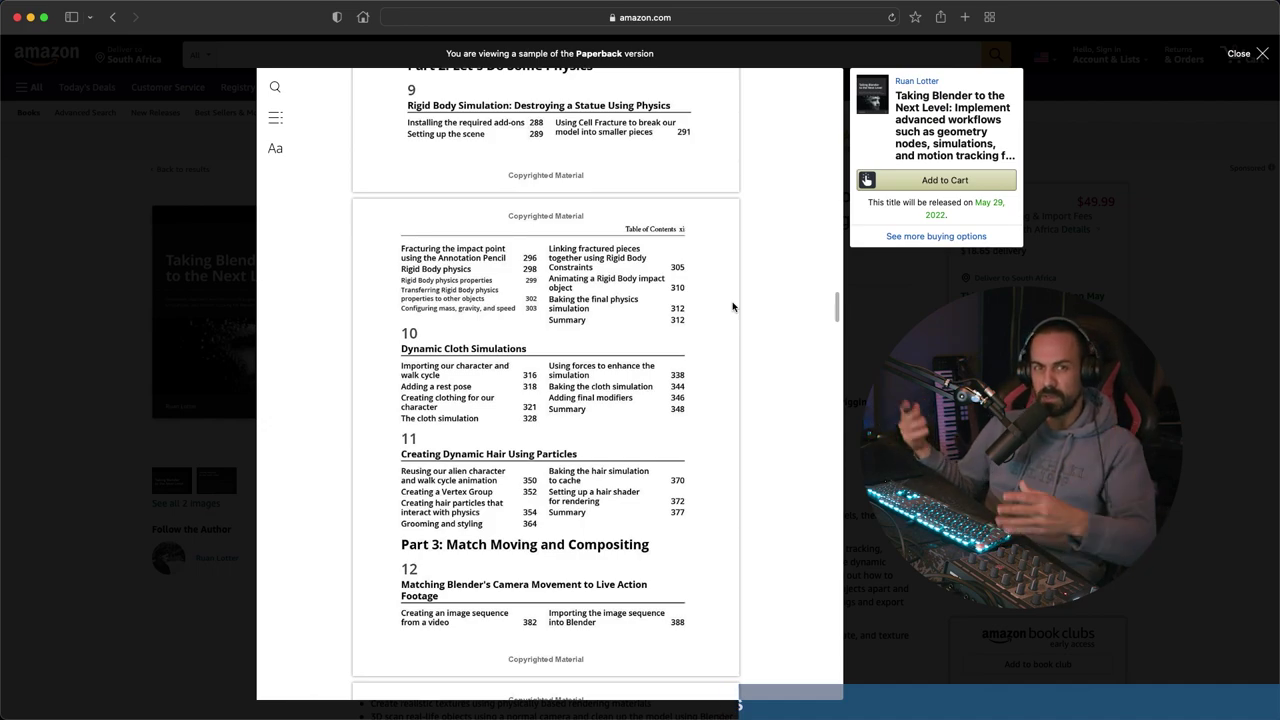
scroll(735, 310, "down", 5)
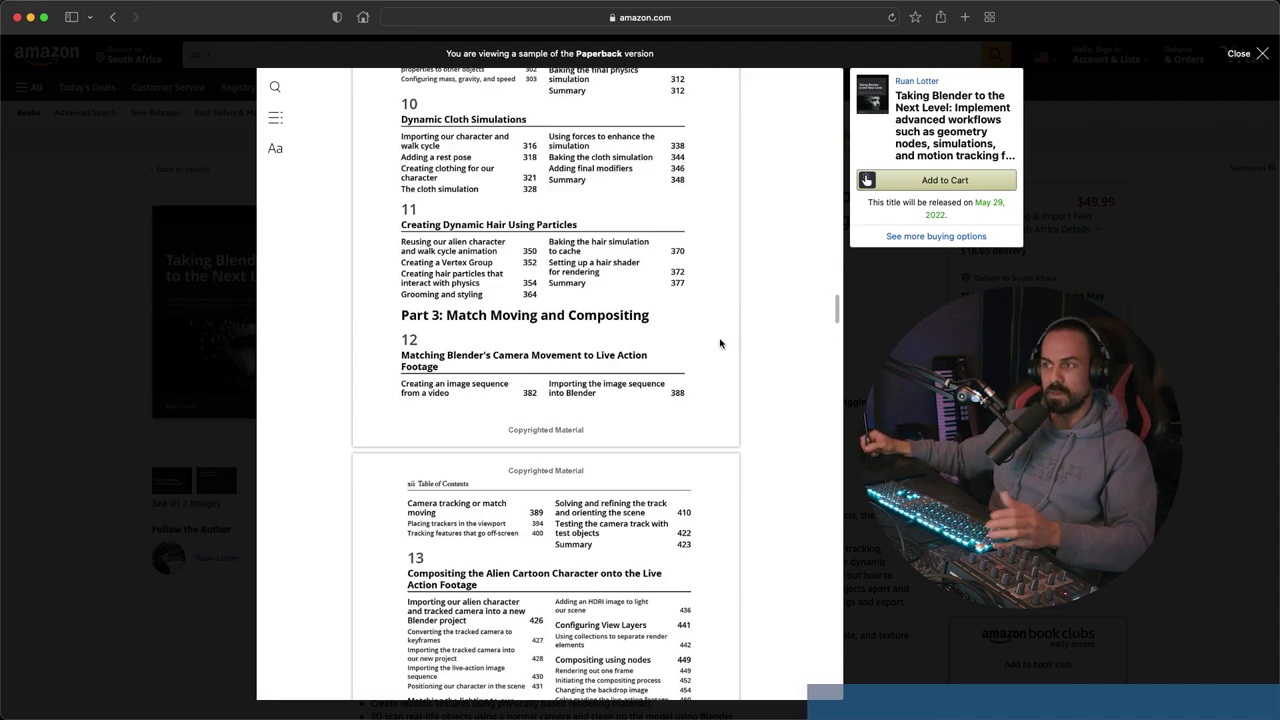
scroll(747, 349, "down", 3)
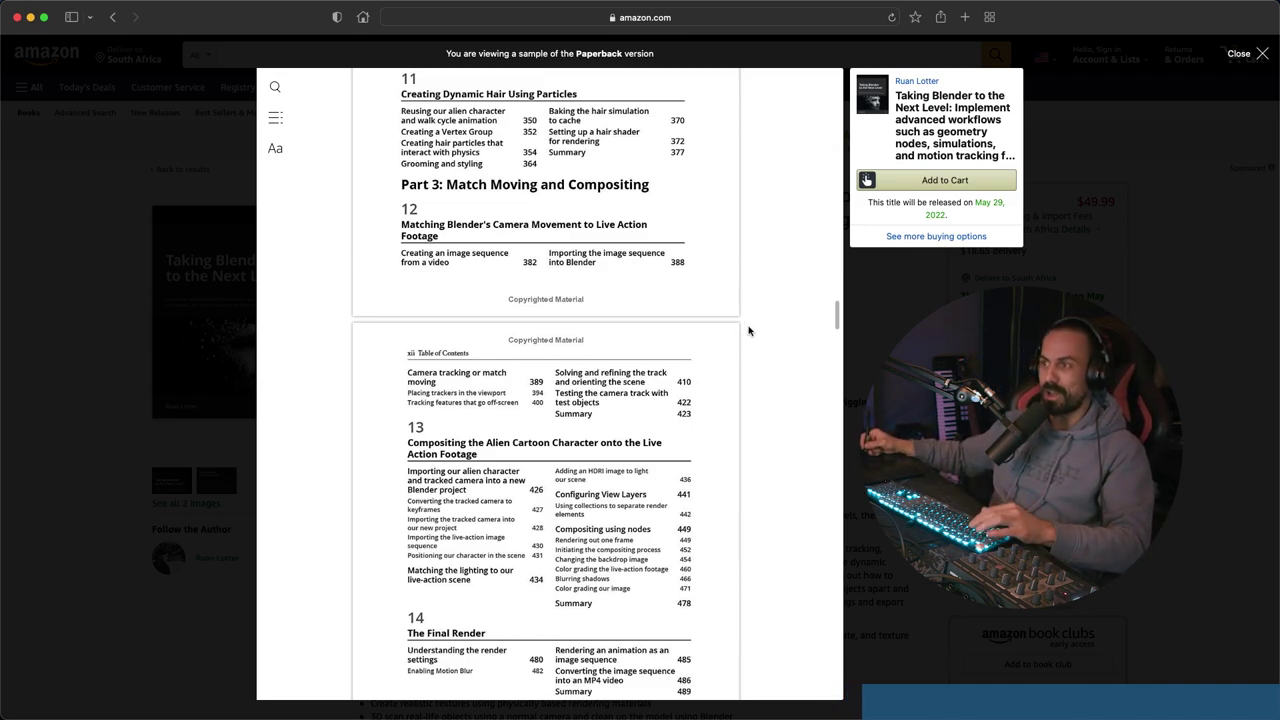
scroll(727, 339, "down", 2)
scroll(727, 339, "down", 2)
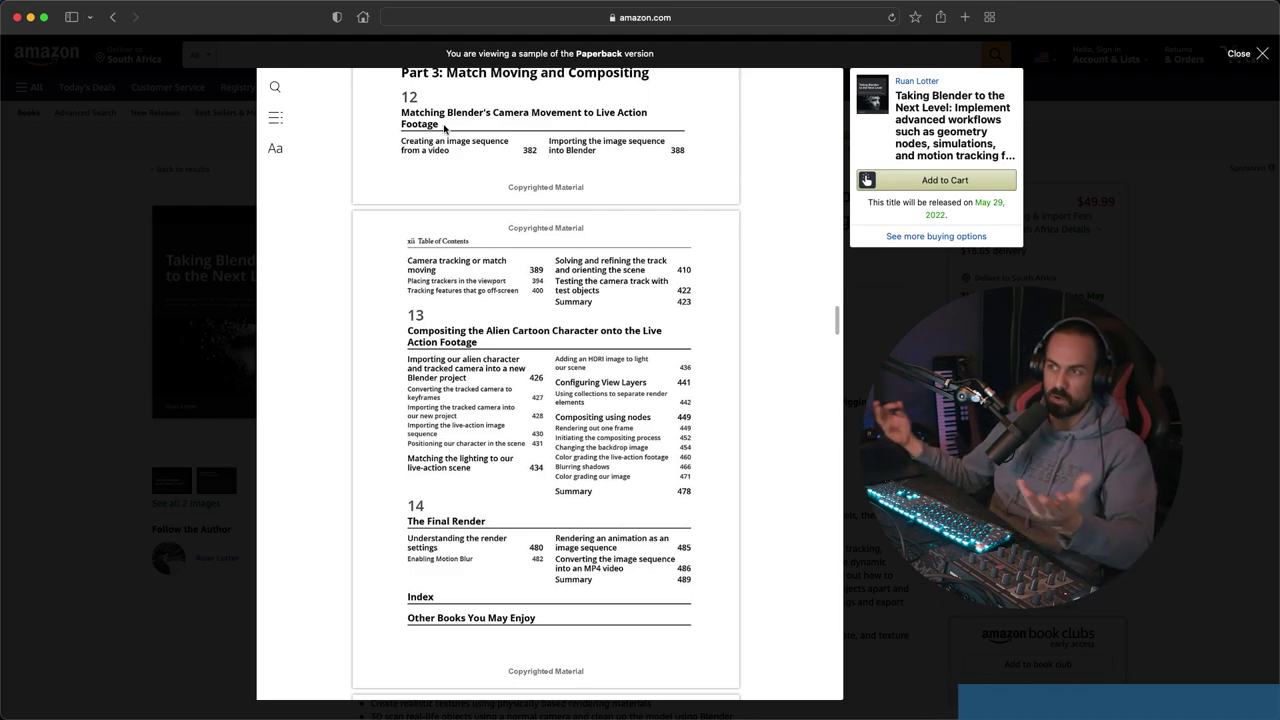
scroll(691, 189, "down", 3)
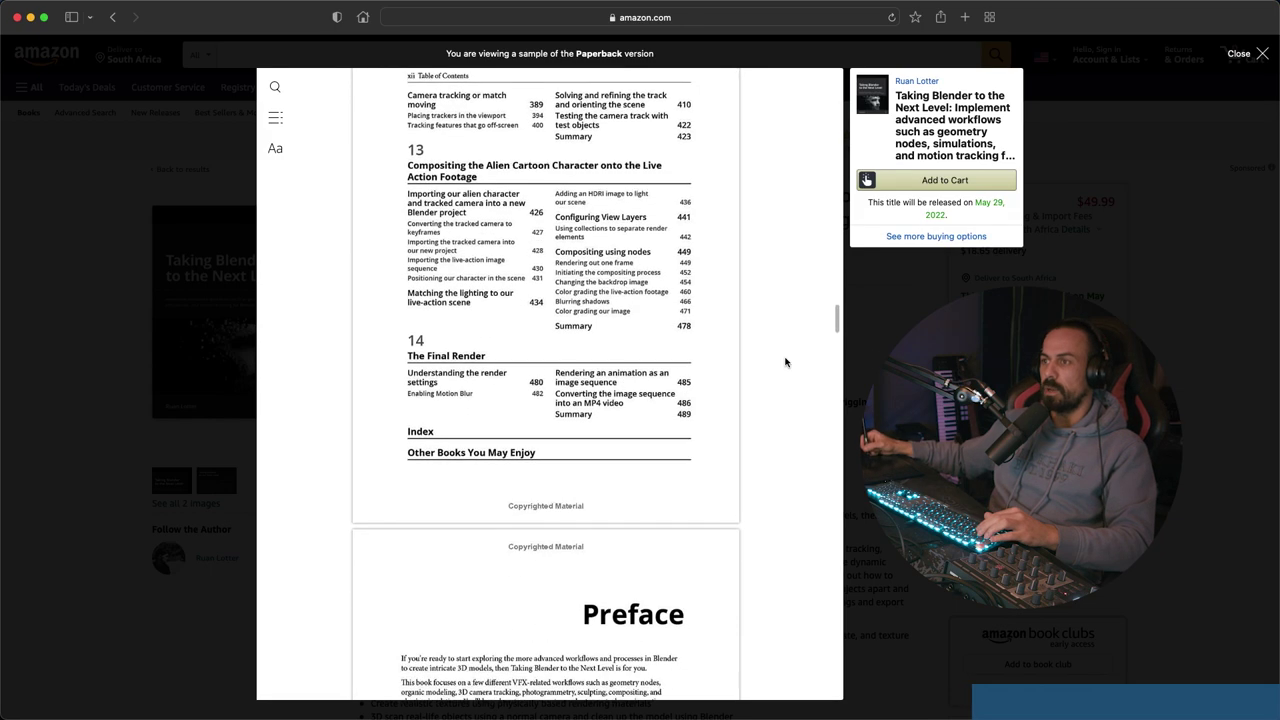
scroll(786, 340, "down", 1)
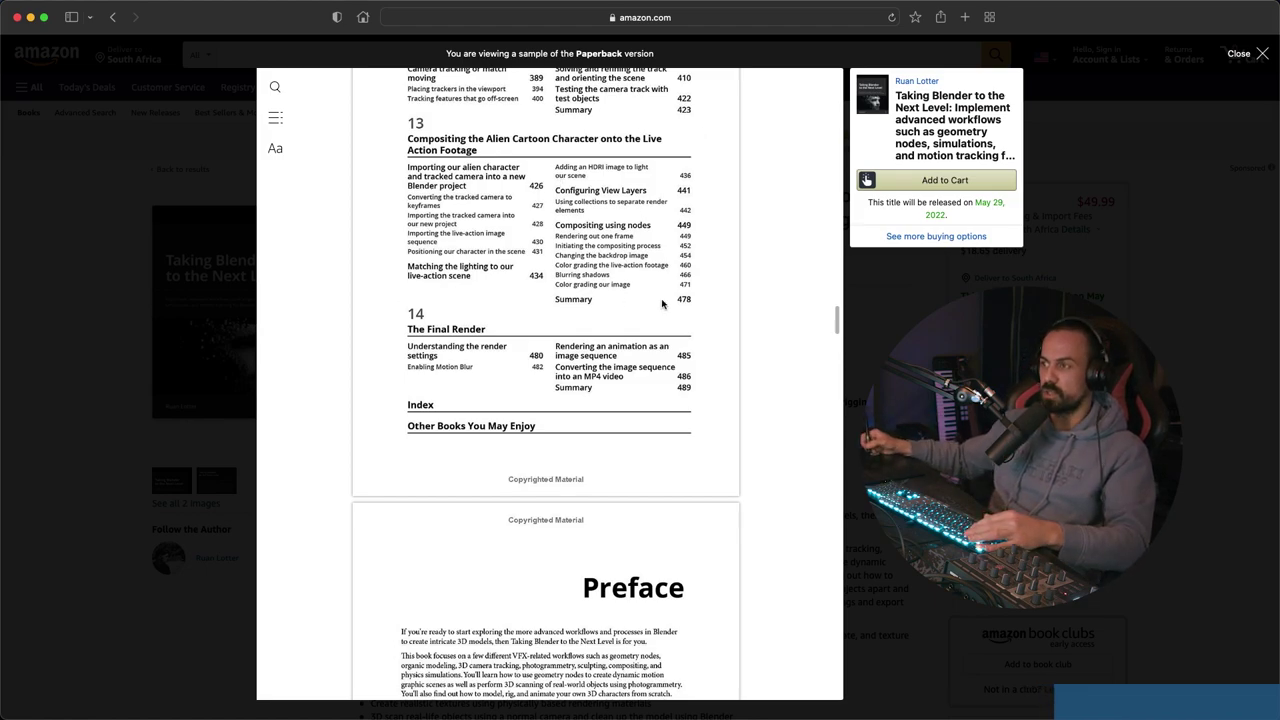
scroll(753, 359, "down", 2)
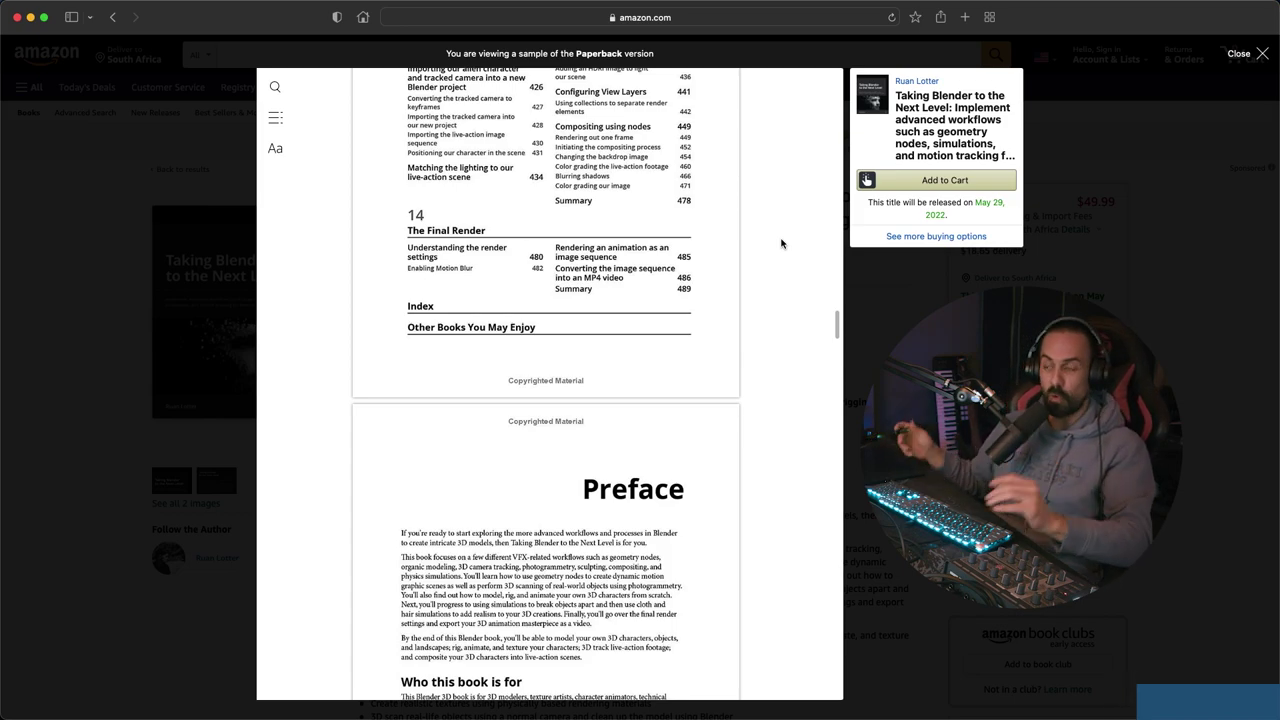
left_click(1166, 351)
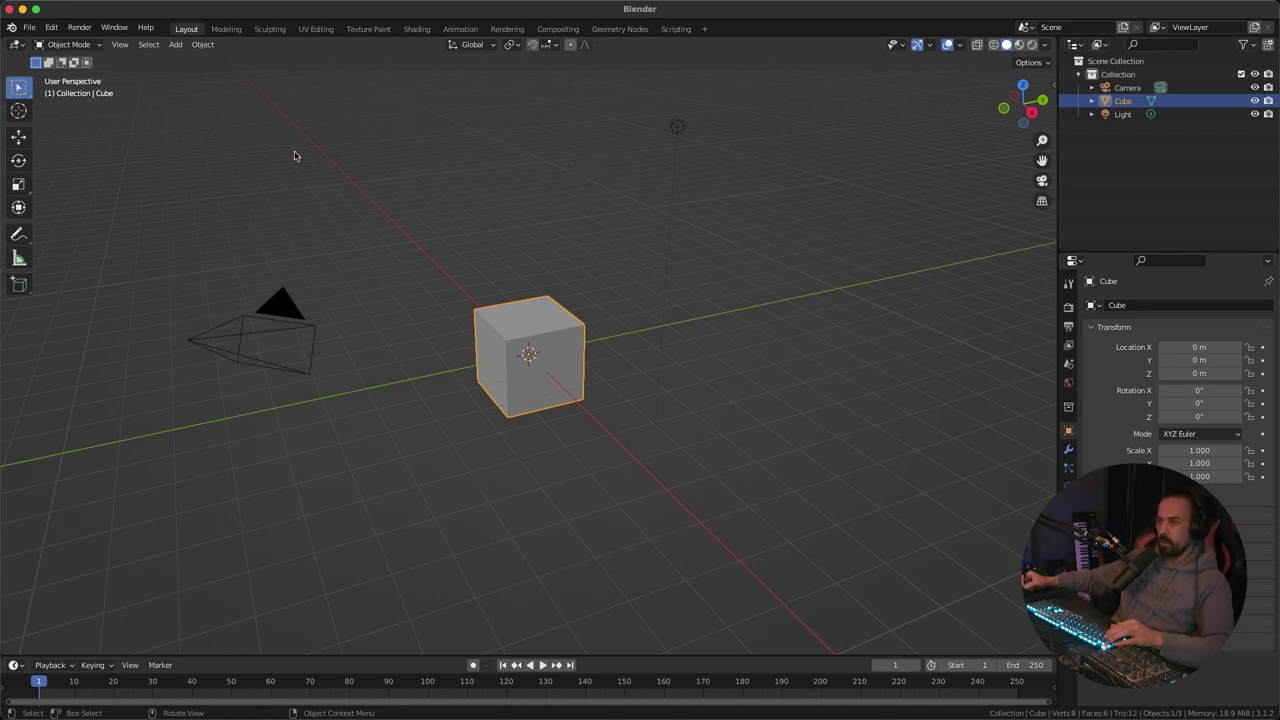
Step: In Blender, add the VFX Motion Tracking workspace to the default General scene
left_click(30, 32)
mouse_move(44, 43)
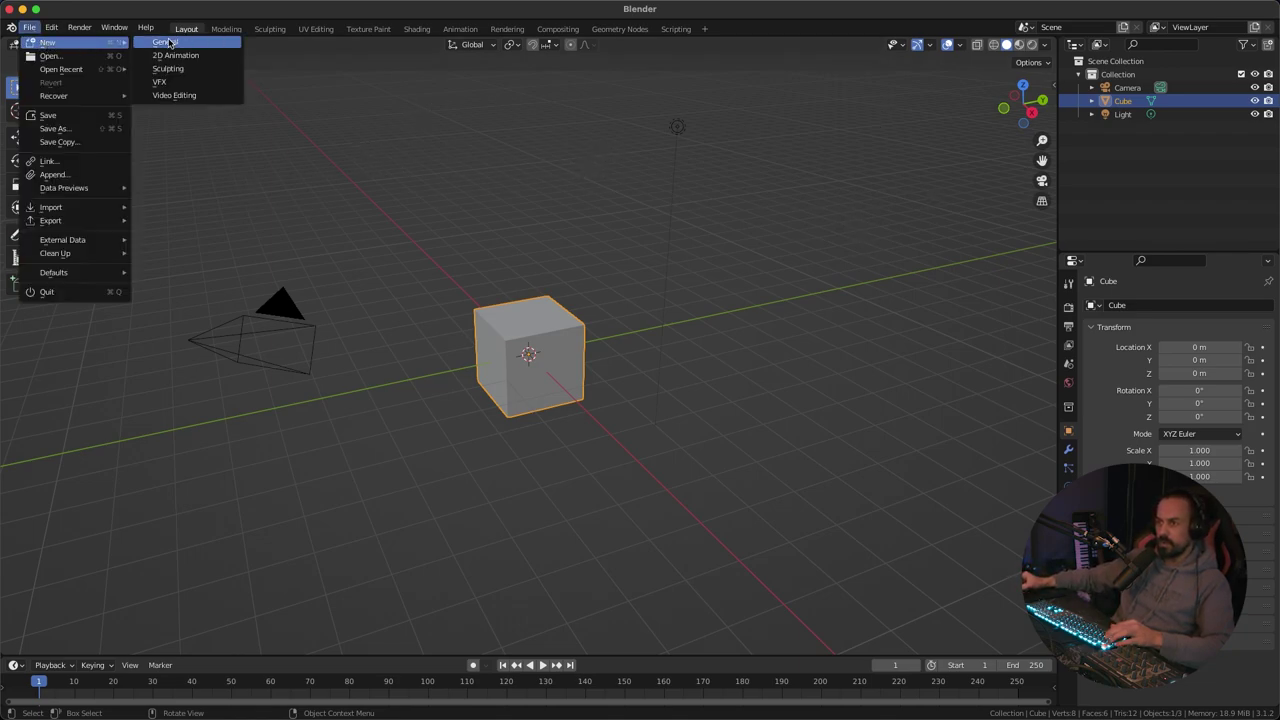
left_click(706, 31)
mouse_move(648, 97)
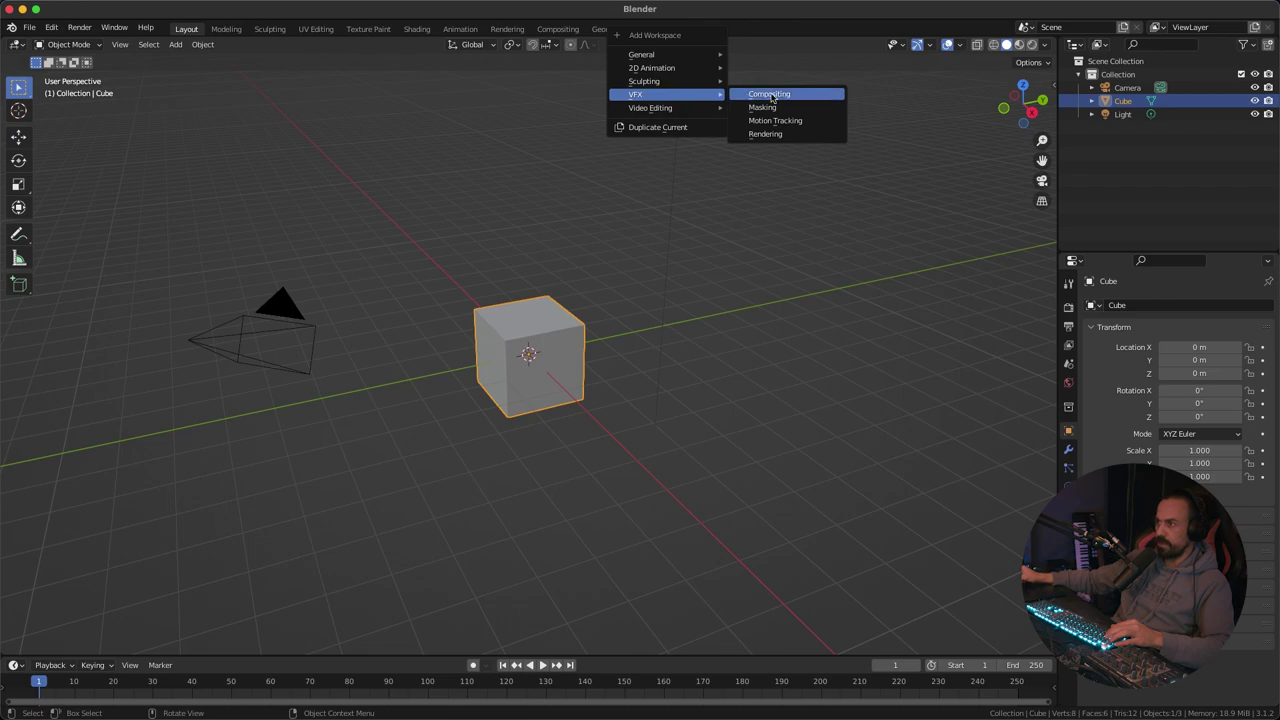
left_click(790, 121)
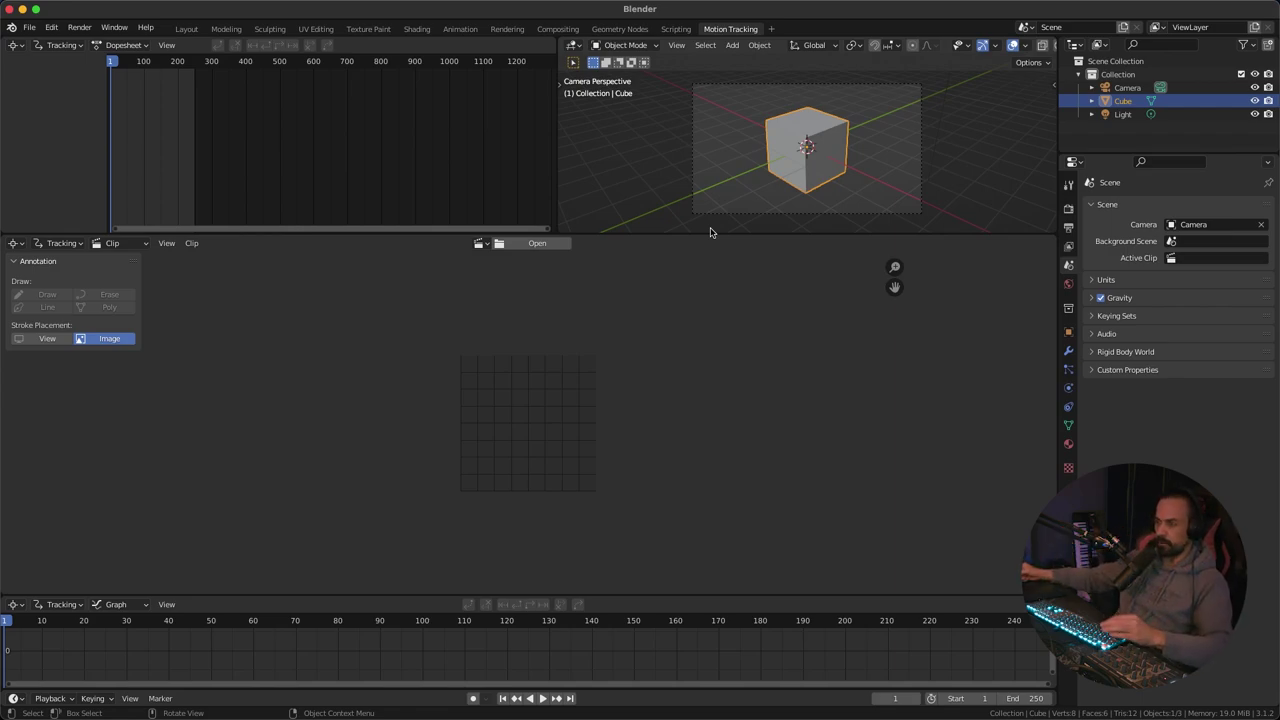
Step: Load all the Clip PNG frames from the recent ImageSeq folder as an image sequence in the clip editor
scroll(630, 330, "up", 3)
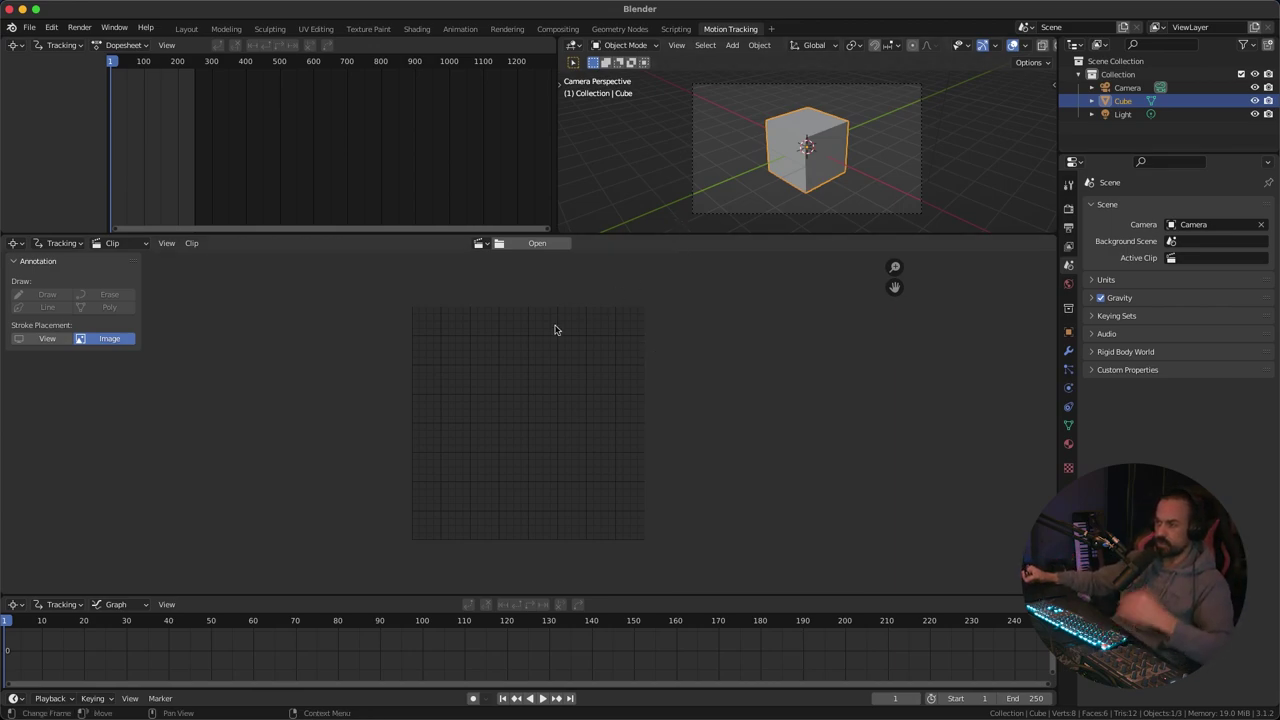
left_click(537, 245)
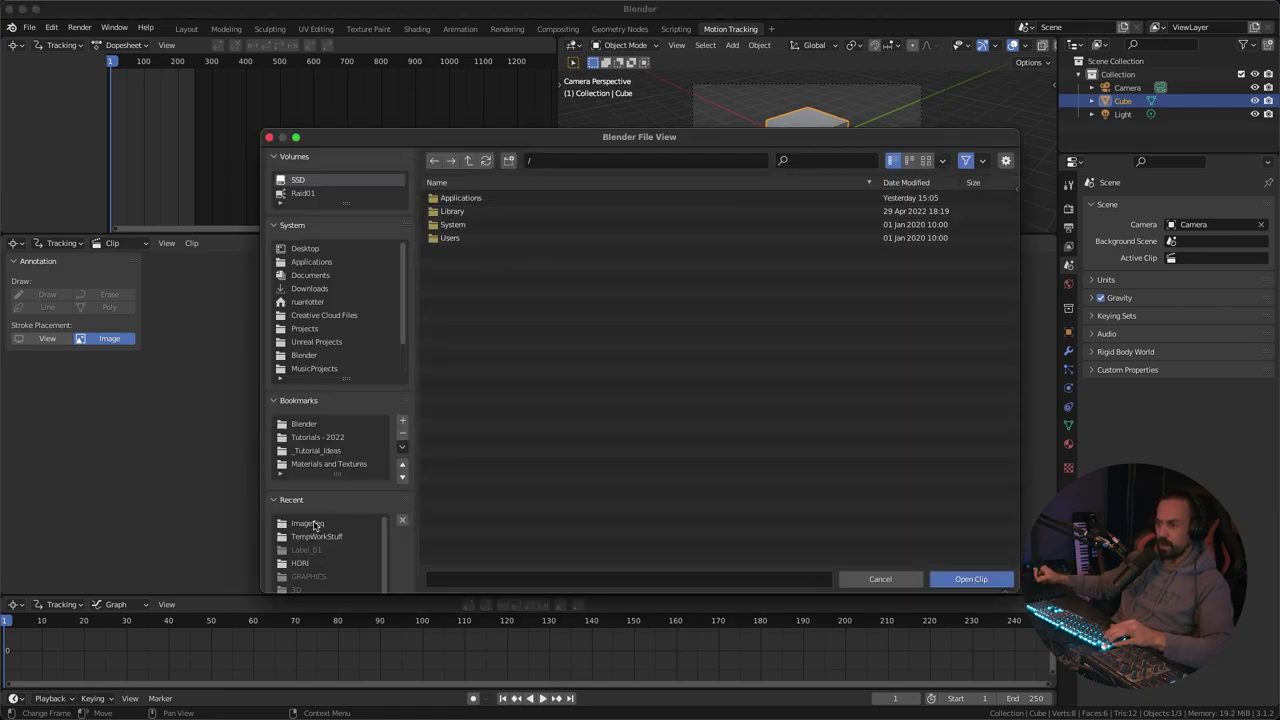
left_click(313, 524)
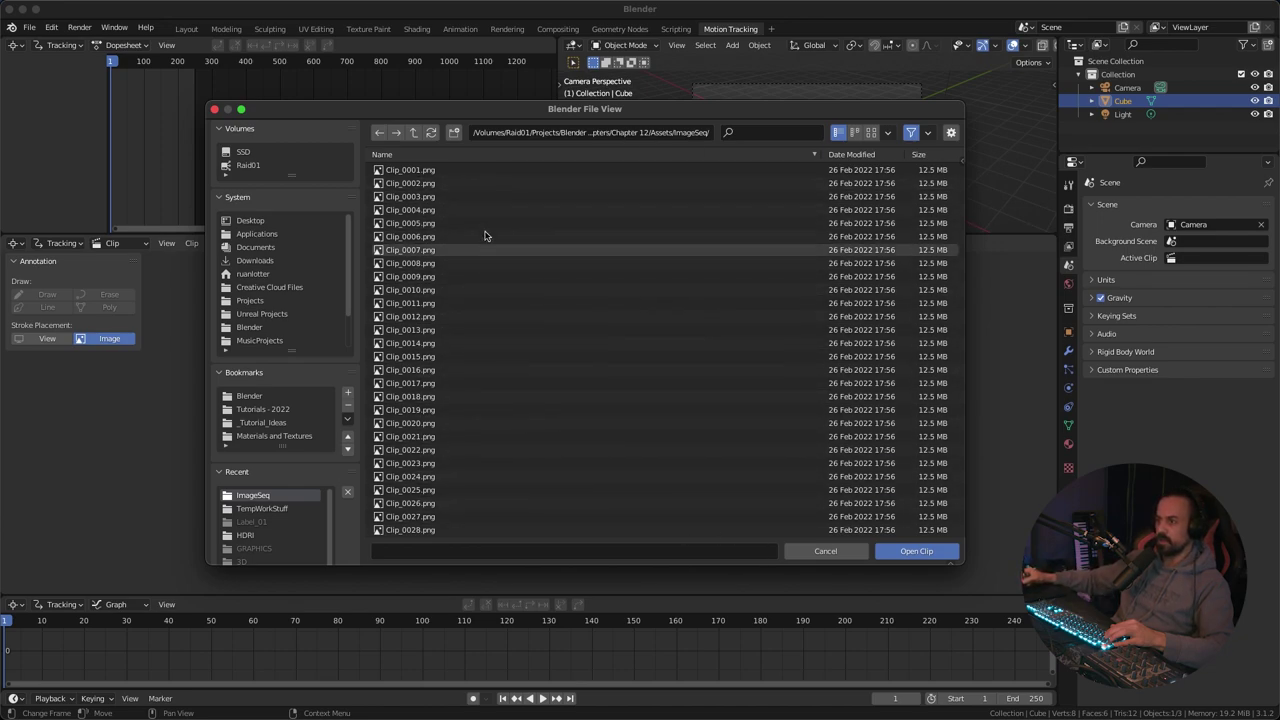
middle_click_drag(534, 386, 556, 232)
middle_click_drag(554, 409, 575, 242)
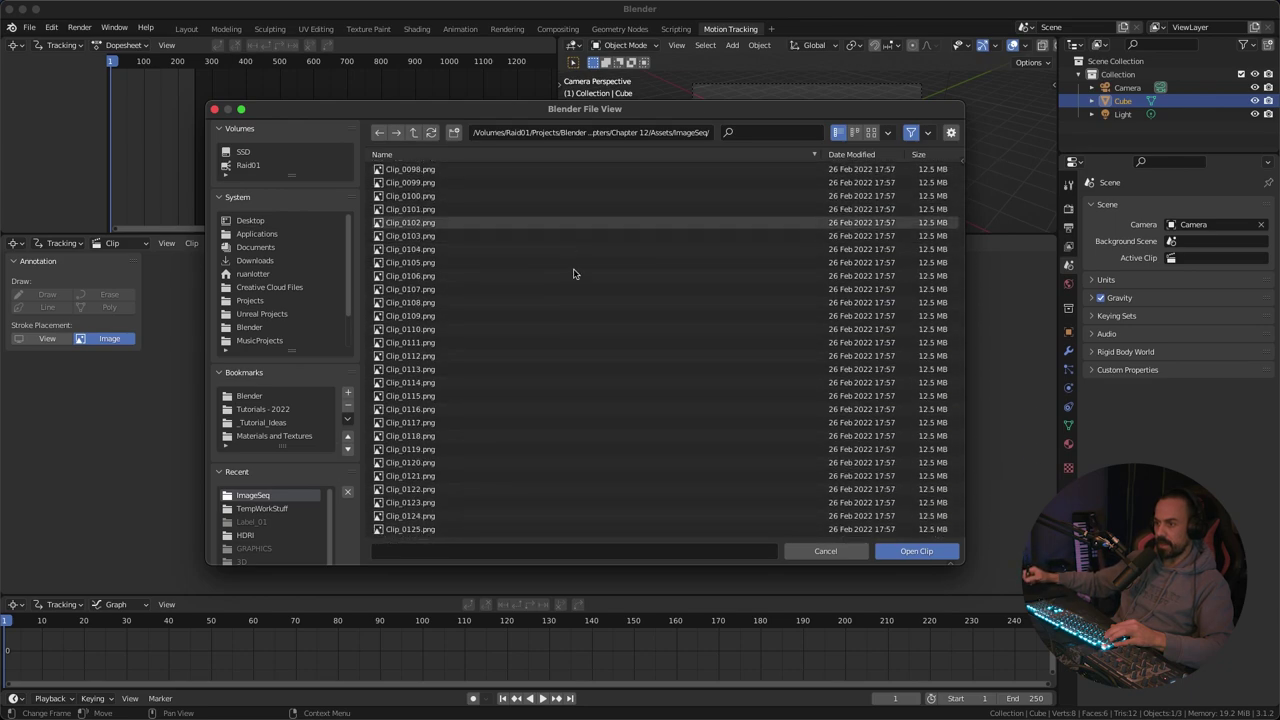
scroll(502, 259, "up", 5)
middle_click_drag(502, 259, 550, 466)
middle_click_drag(506, 287, 545, 468)
middle_click_drag(508, 275, 525, 352)
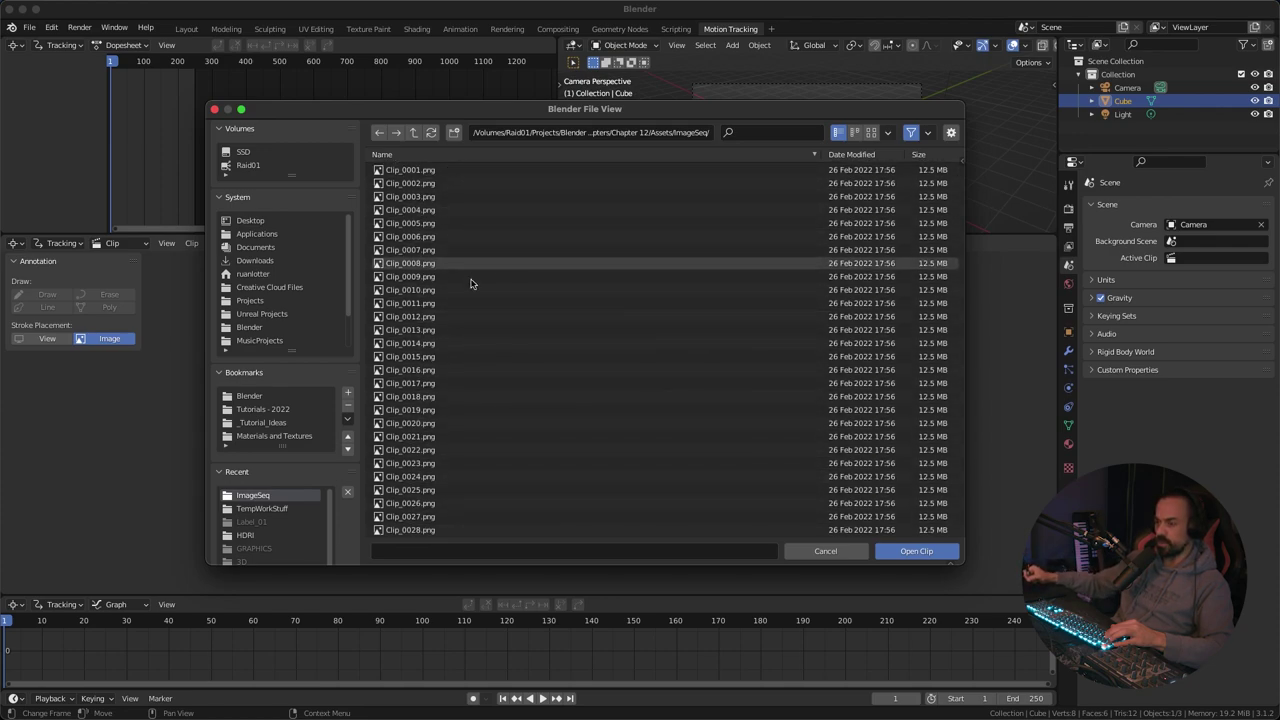
key("a")
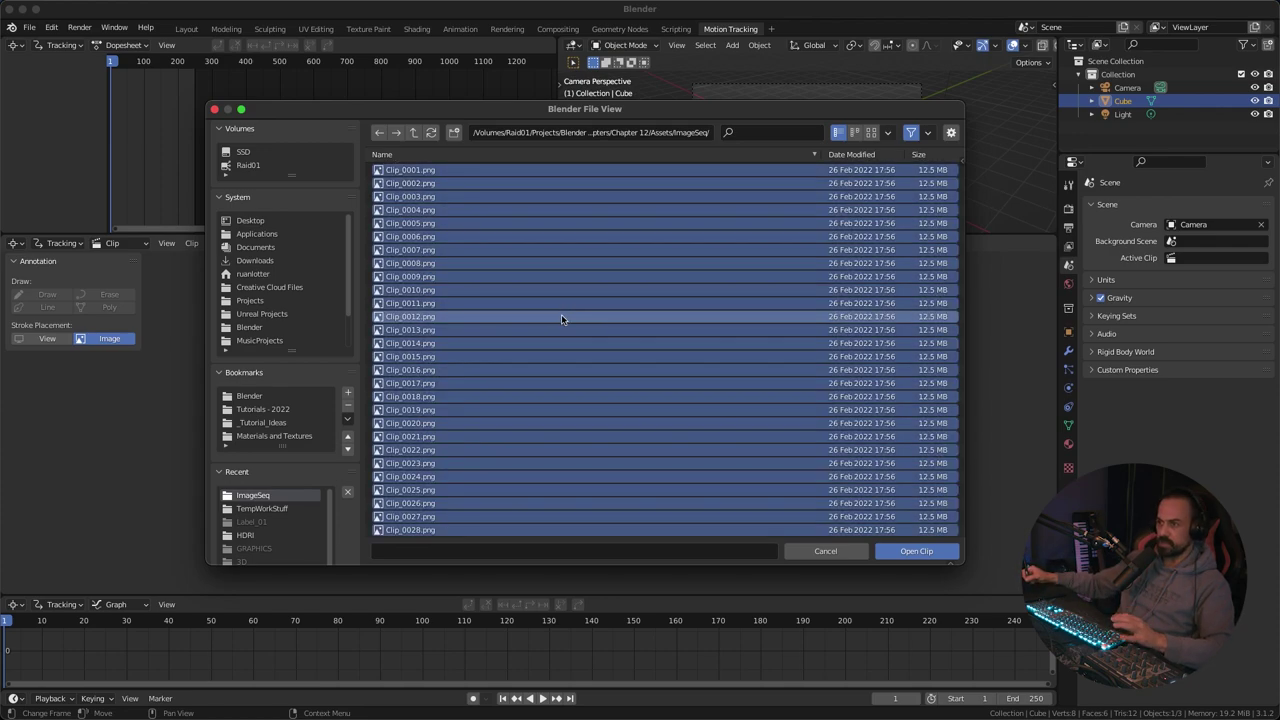
left_click(916, 551)
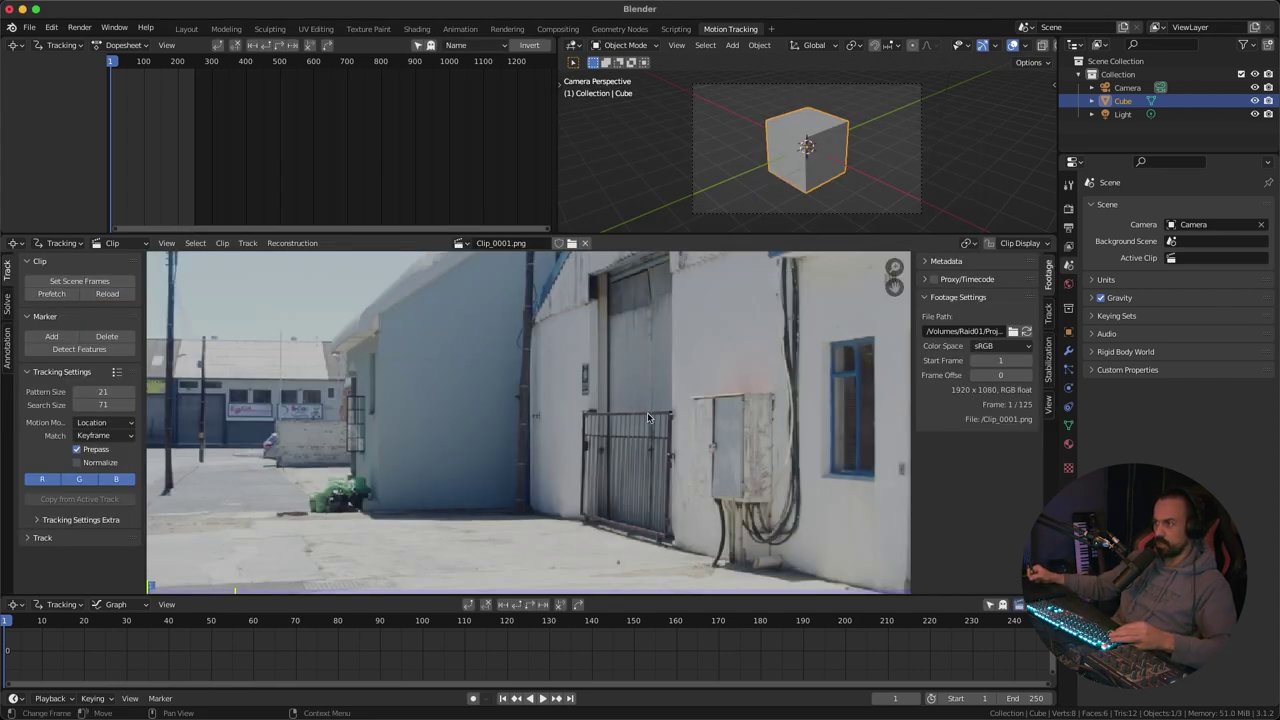
Step: Fit the whole footage frame in view, extend the clip editor upward and make the tracking graph area slightly taller
middle_click_drag(603, 316, 545, 428, "ctrl")
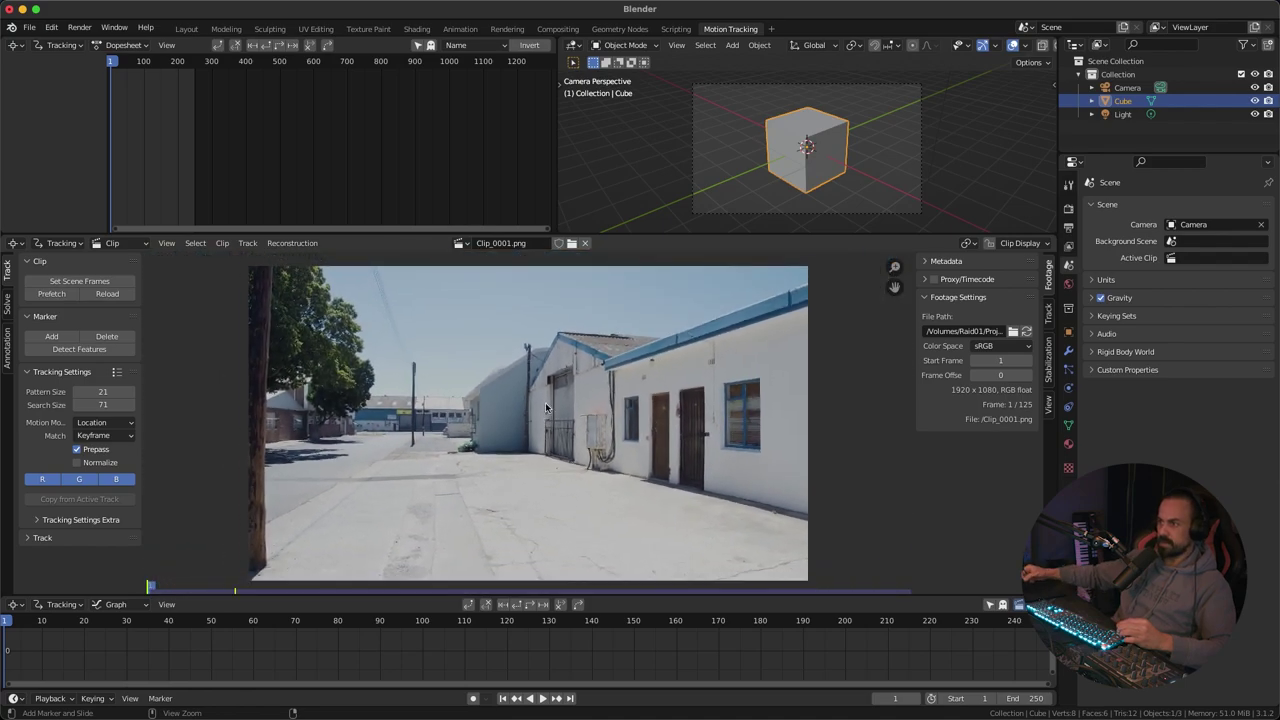
left_click_drag(634, 234, 632, 150)
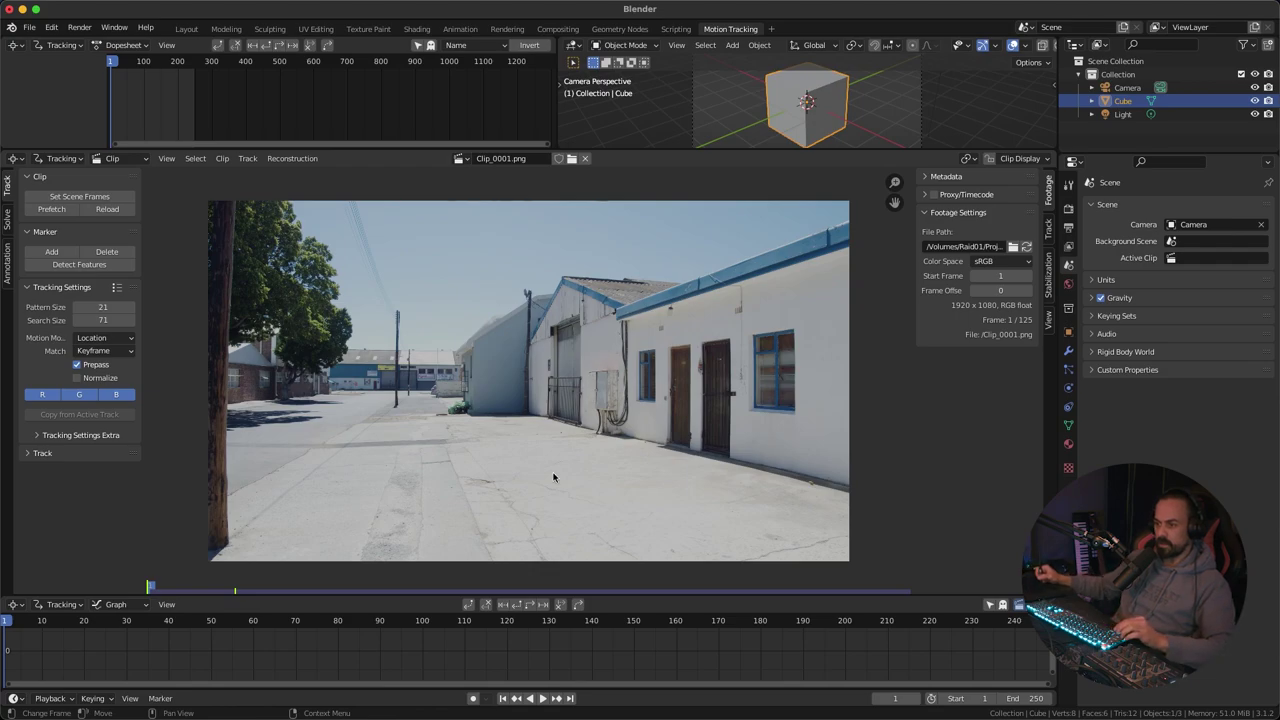
middle_click_drag(453, 648, 536, 628, "ctrl")
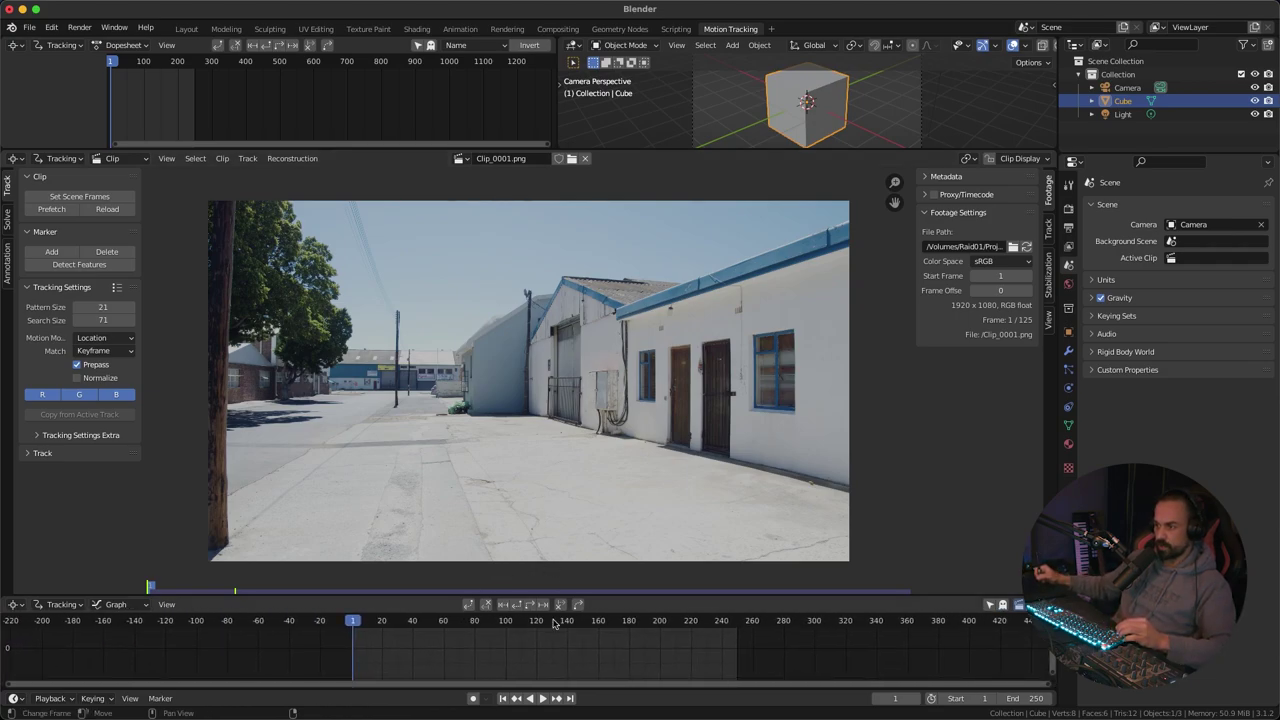
left_click_drag(593, 596, 630, 567)
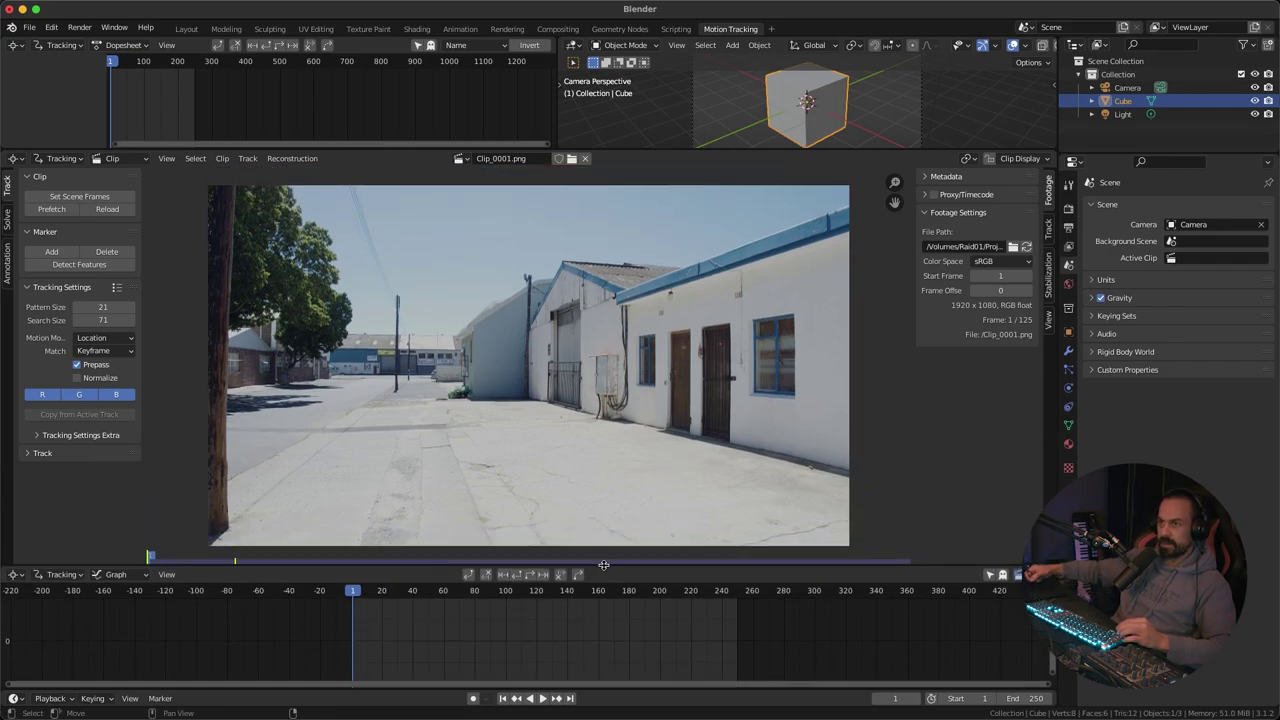
Step: Match the scene's frame range to the clip's length and prefetch the footage frames into memory
left_click(86, 198)
middle_click_drag(422, 627, 560, 639, "ctrl")
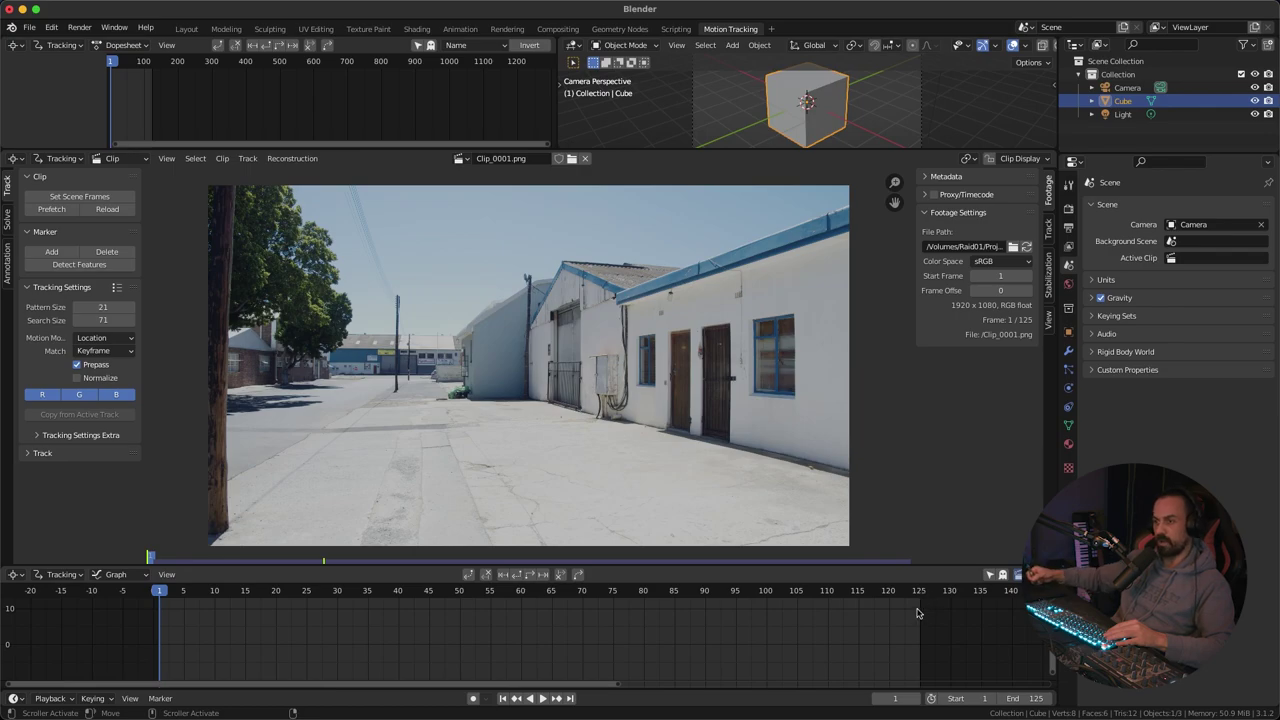
left_click(60, 210)
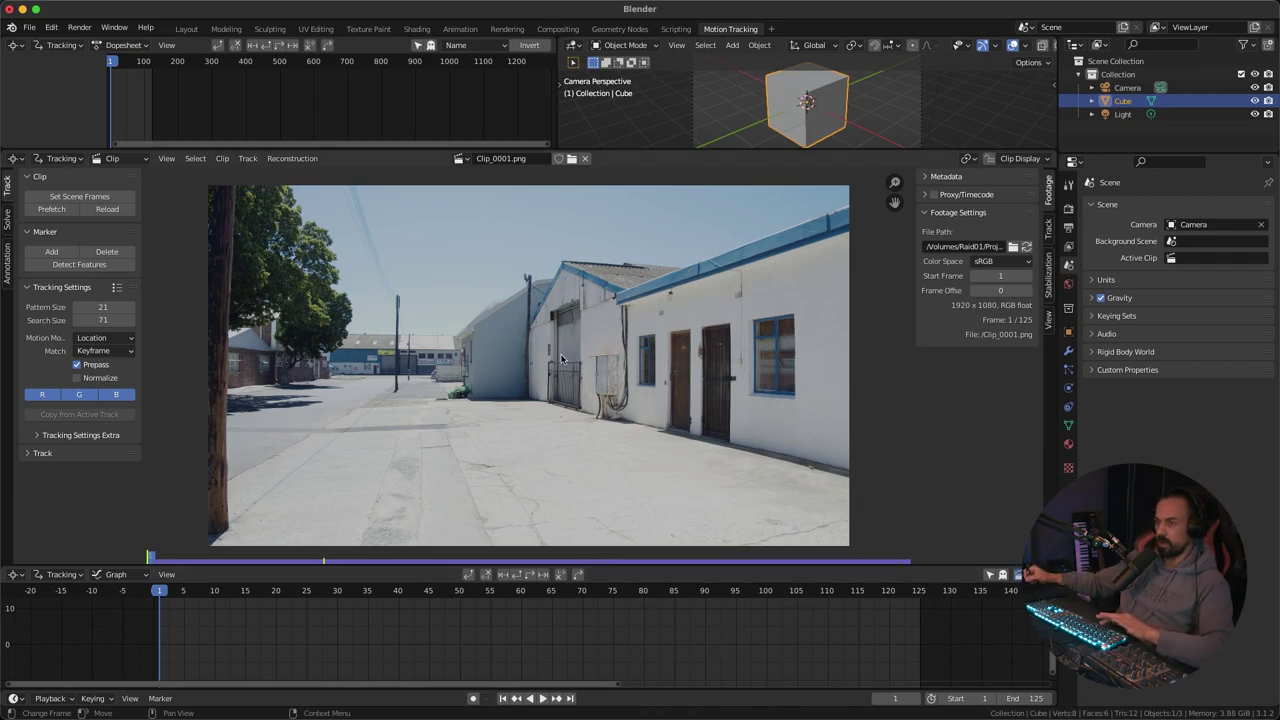
Step: Play back the footage twice to review the camera movement, returning to the first frame each time
key("space")
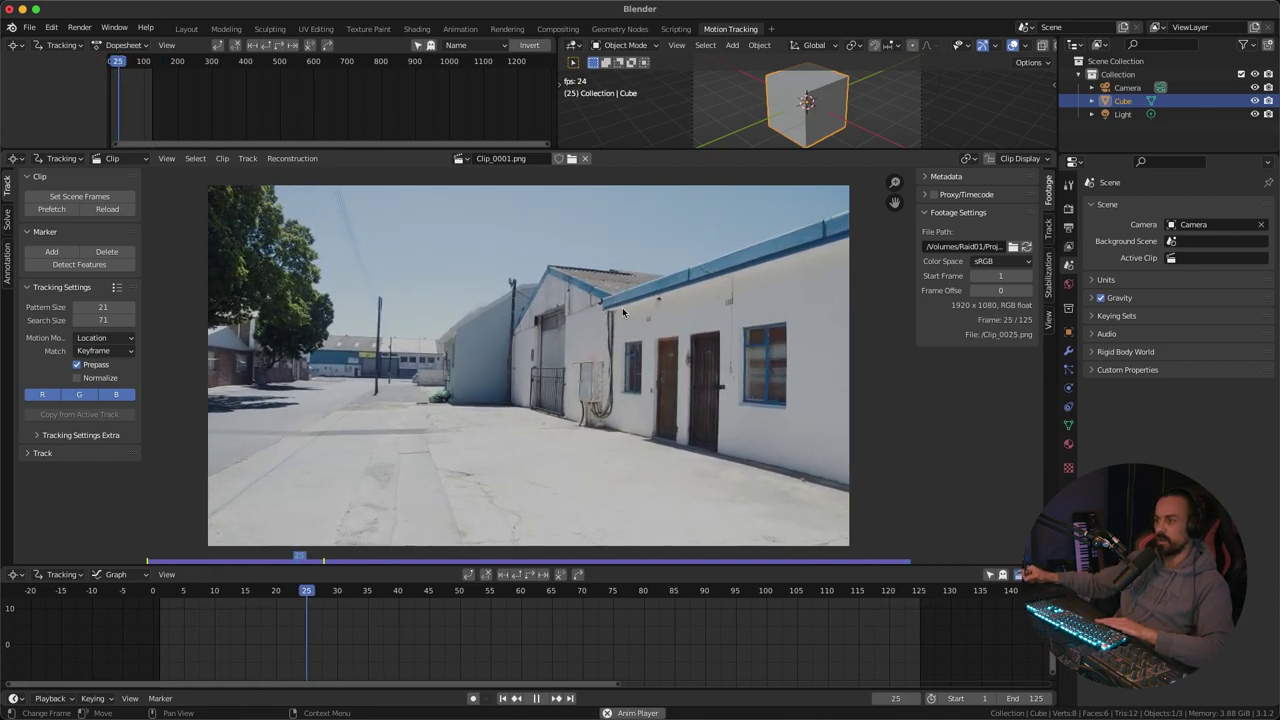
key("space")
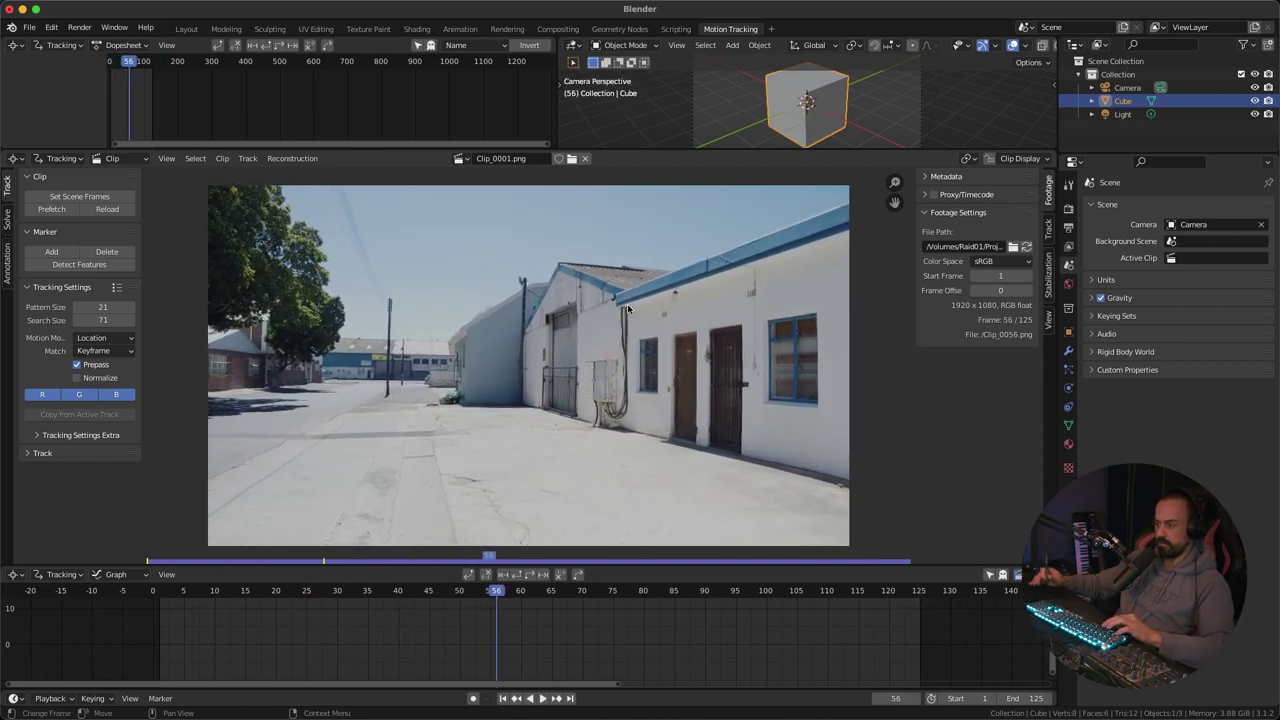
key("shift+Left")
key("space")
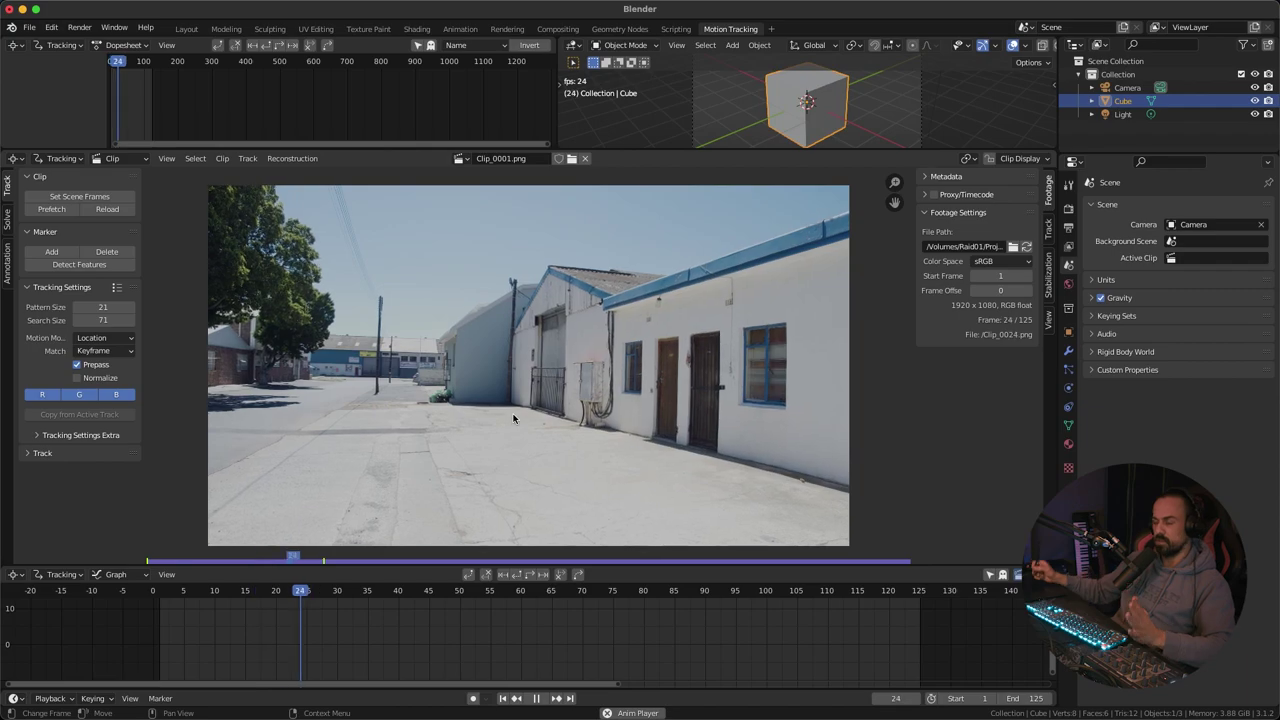
key("space")
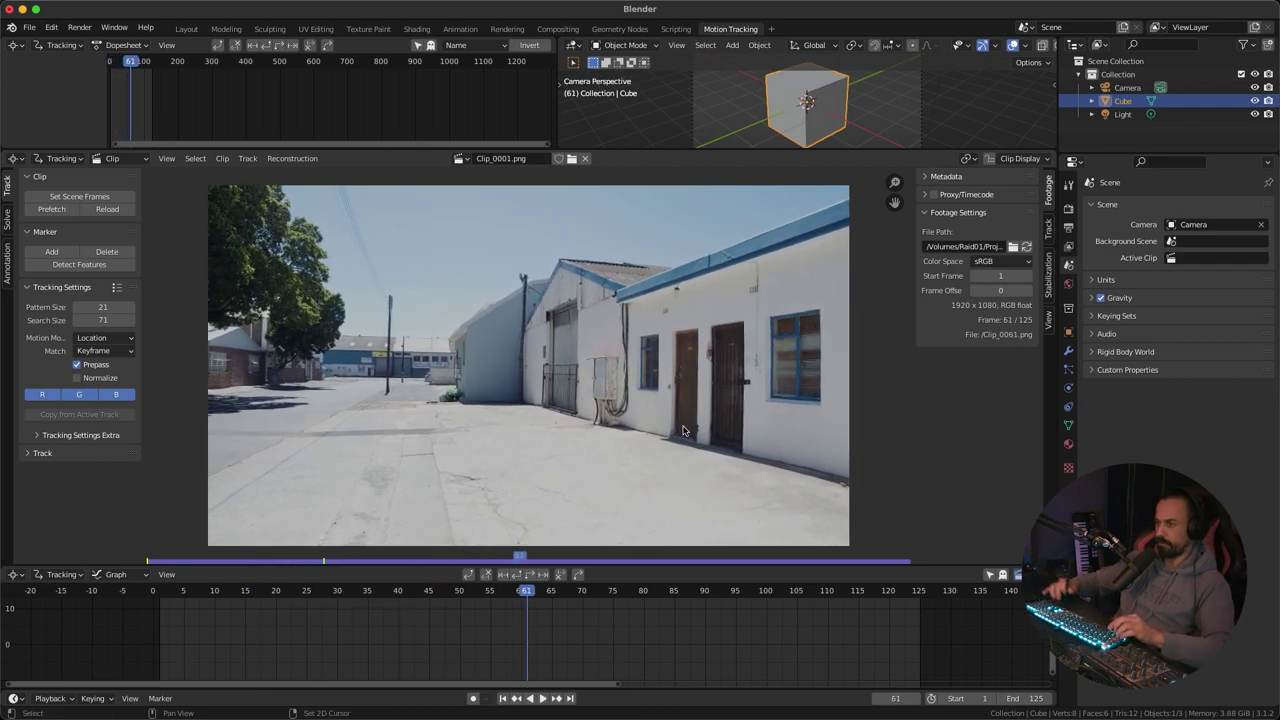
key("shift+Left")
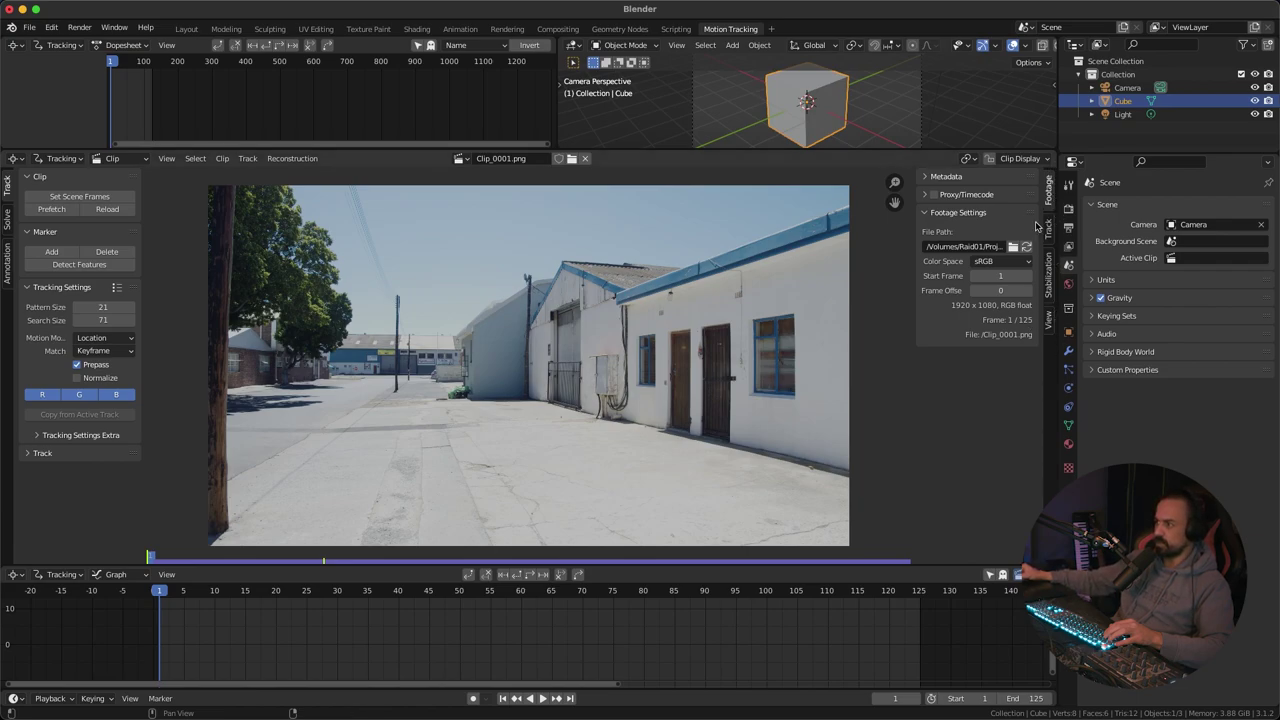
Step: Show the clip's track properties and examine the tracking objects, camera sensor presets and lens settings
left_click(1048, 228)
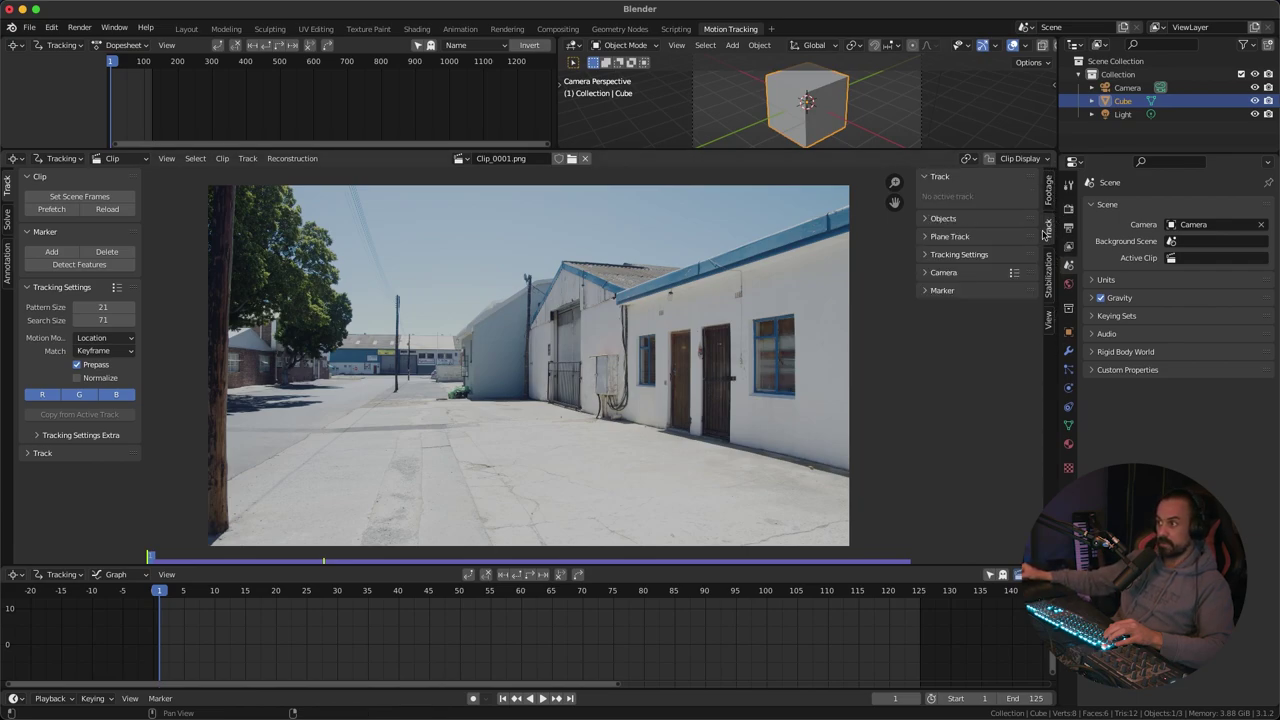
left_click(930, 219)
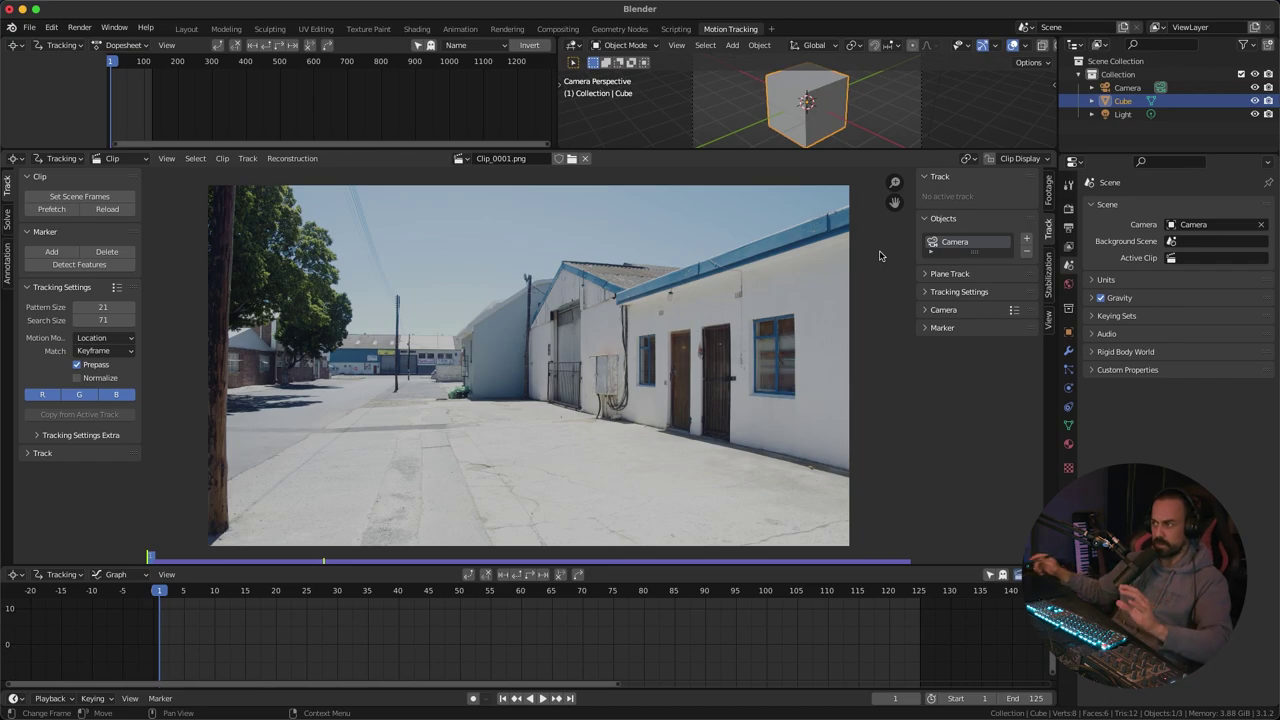
left_click(926, 311)
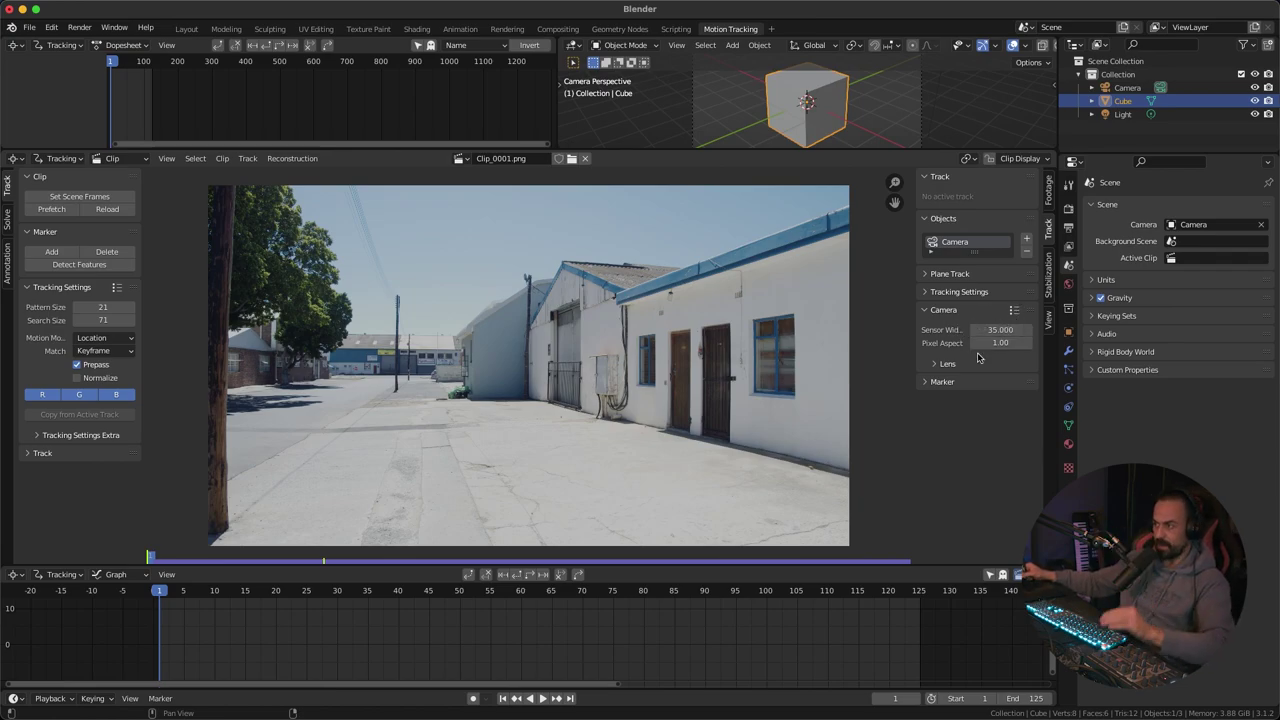
left_click(1015, 312)
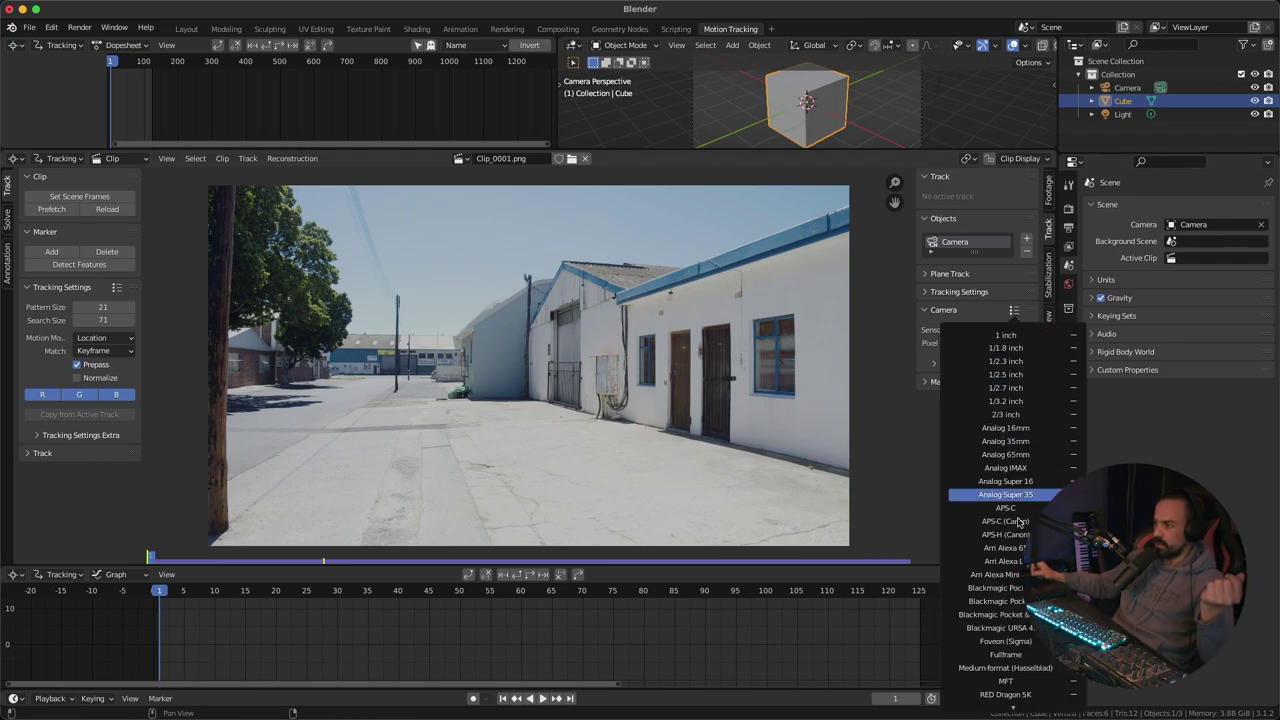
scroll(1033, 707, "down", 3)
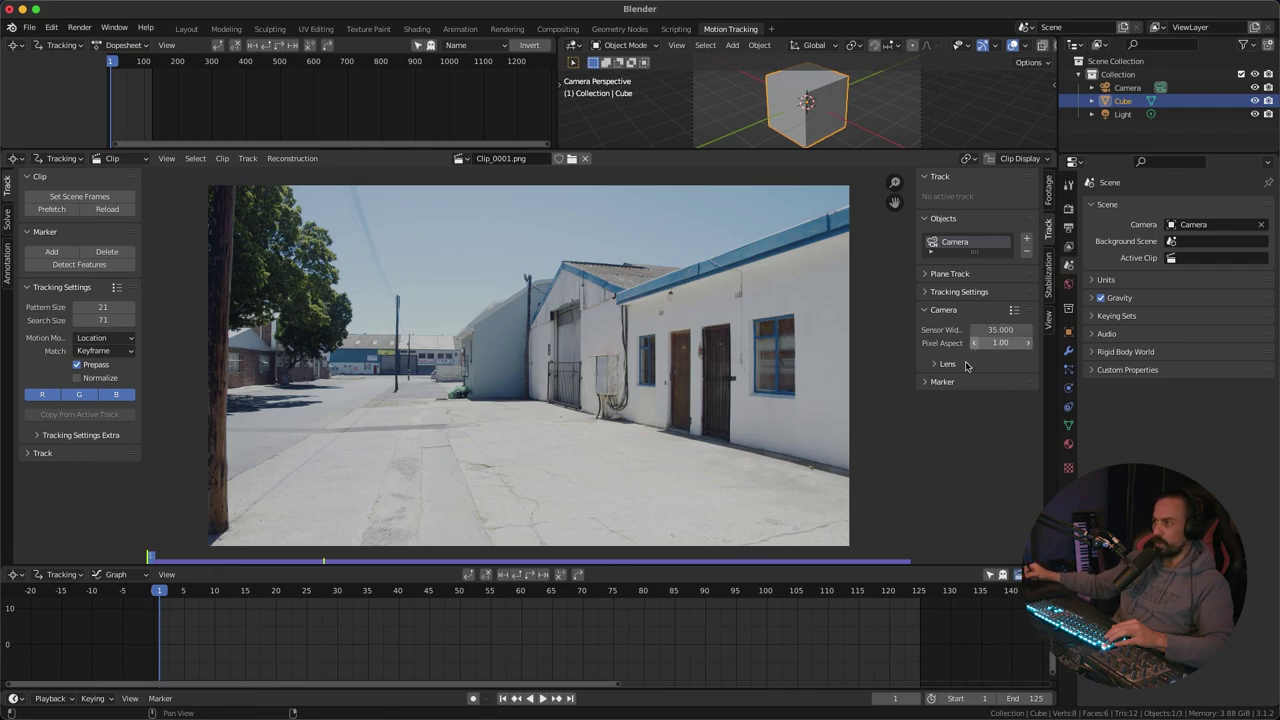
left_click(935, 365)
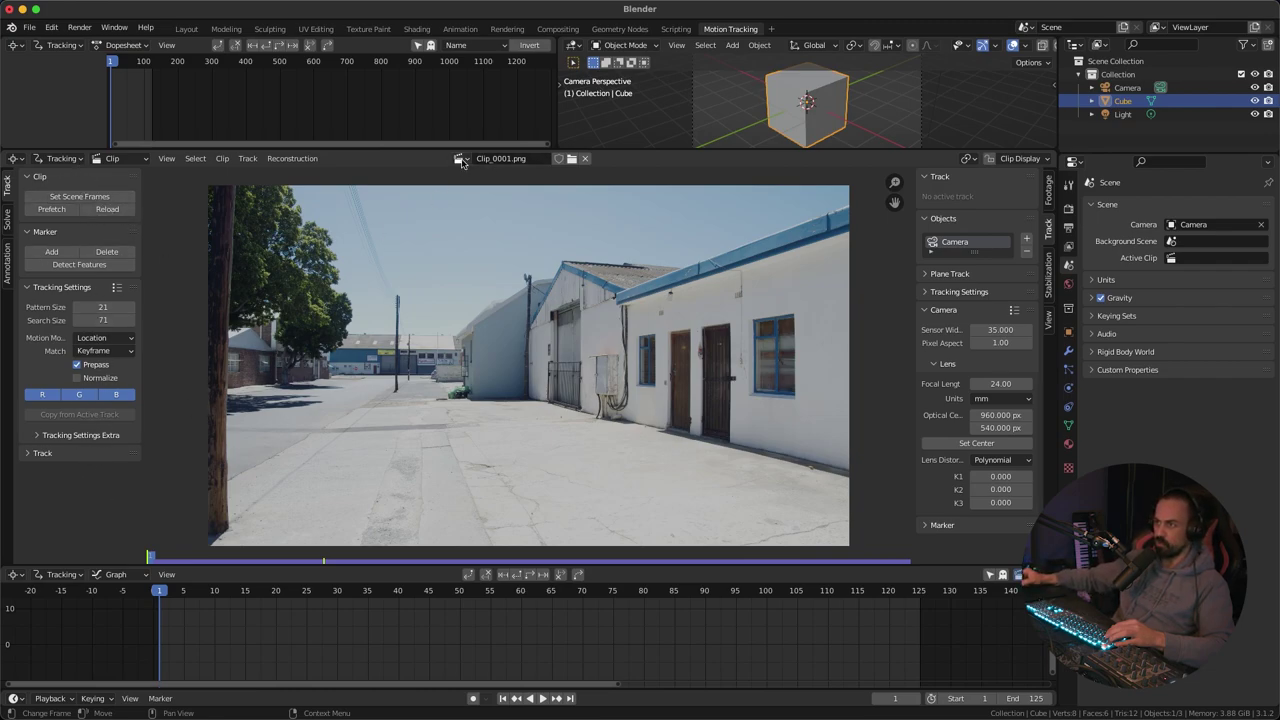
Step: Enlarge the clip editor upward and downward, and widen its tracking settings sidebar so the option names fit
left_click_drag(448, 150, 448, 137)
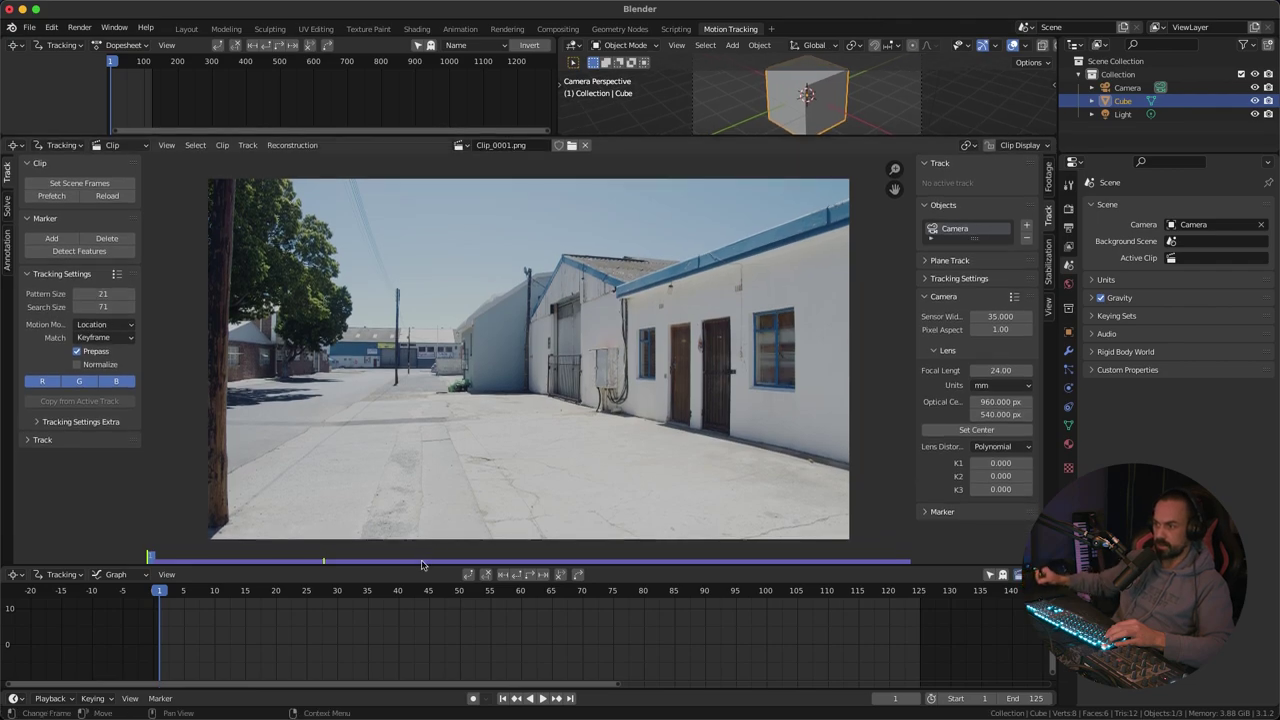
left_click_drag(428, 566, 455, 590)
scroll(462, 545, "up", 1)
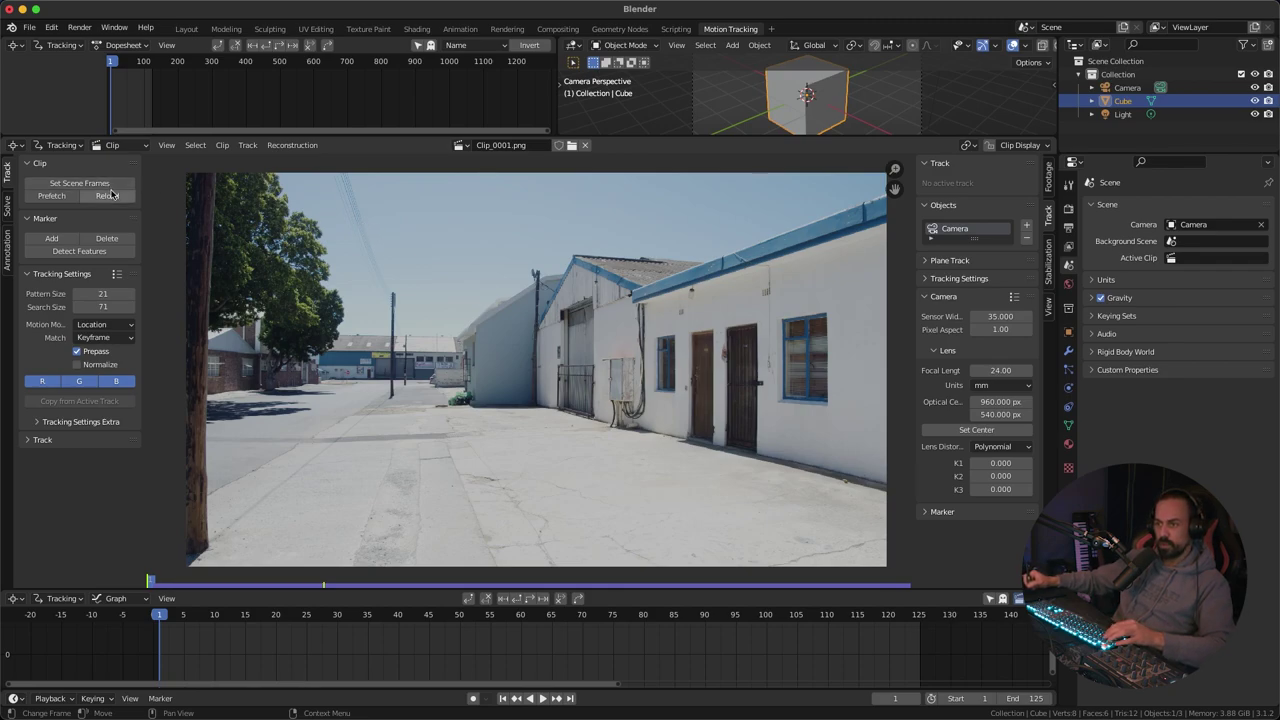
left_click_drag(143, 322, 155, 332)
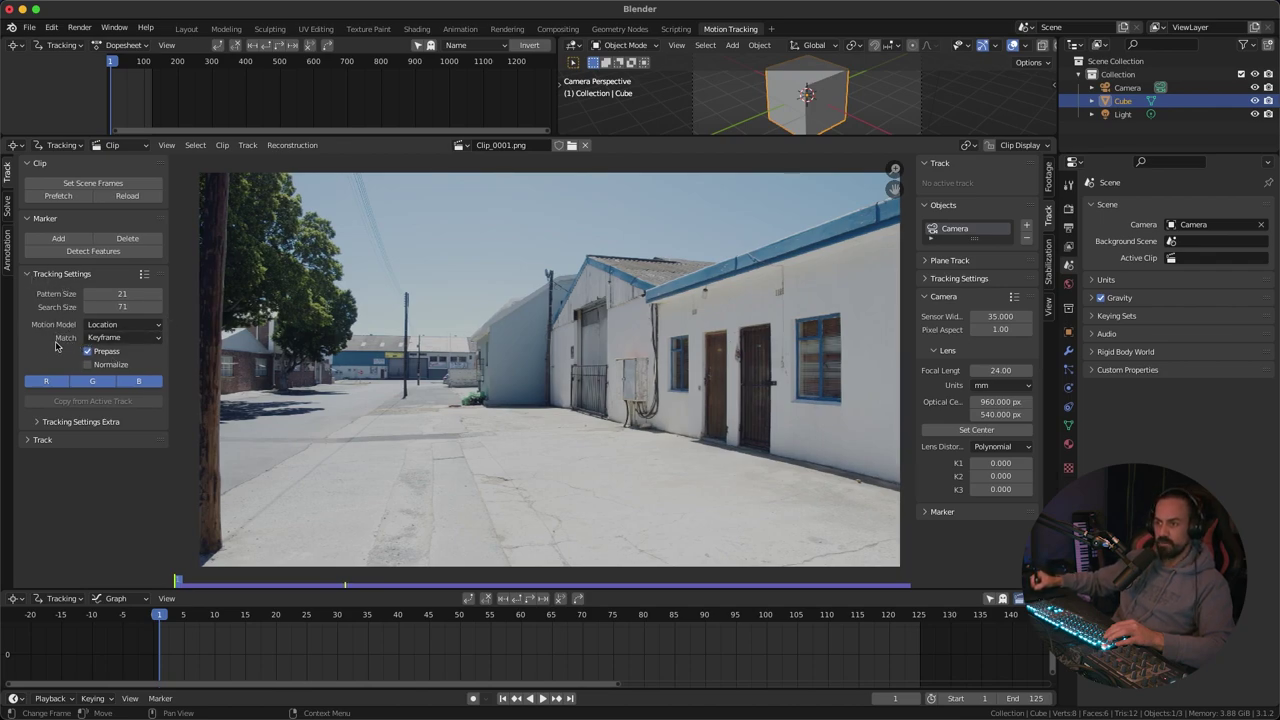
Step: Set the tracking pattern match to Previous frame
left_click(135, 339)
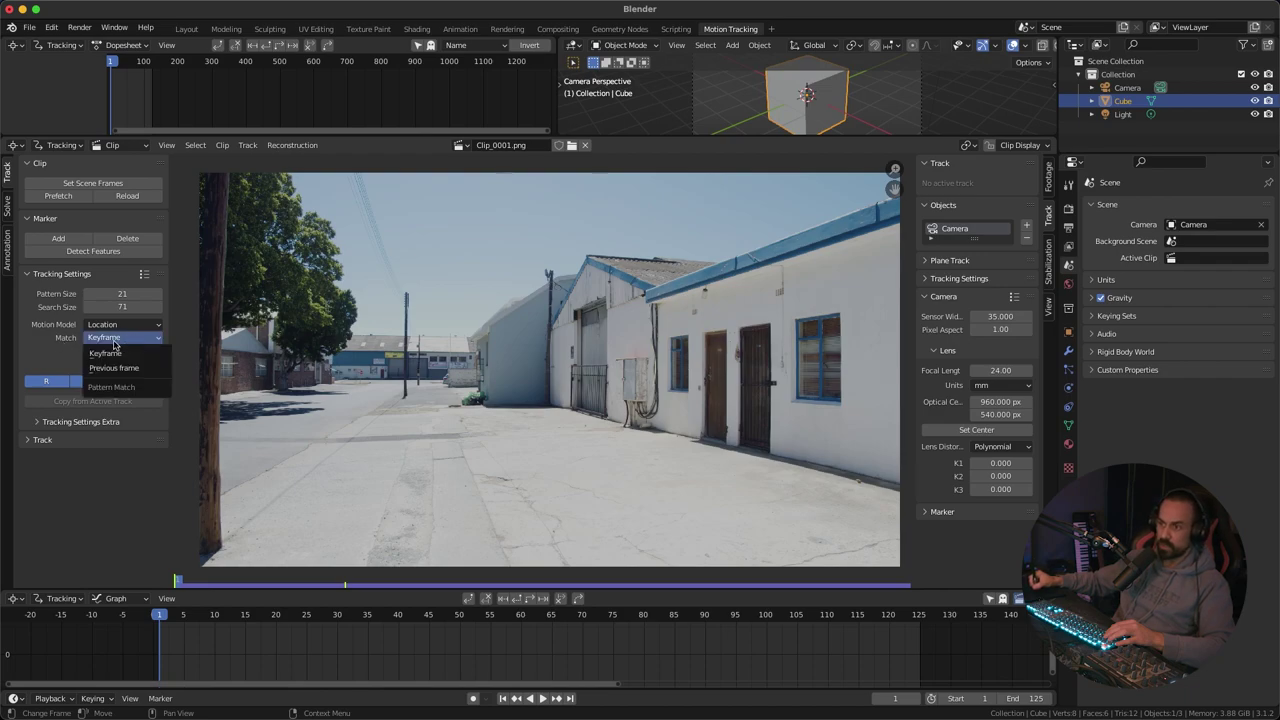
left_click(43, 353)
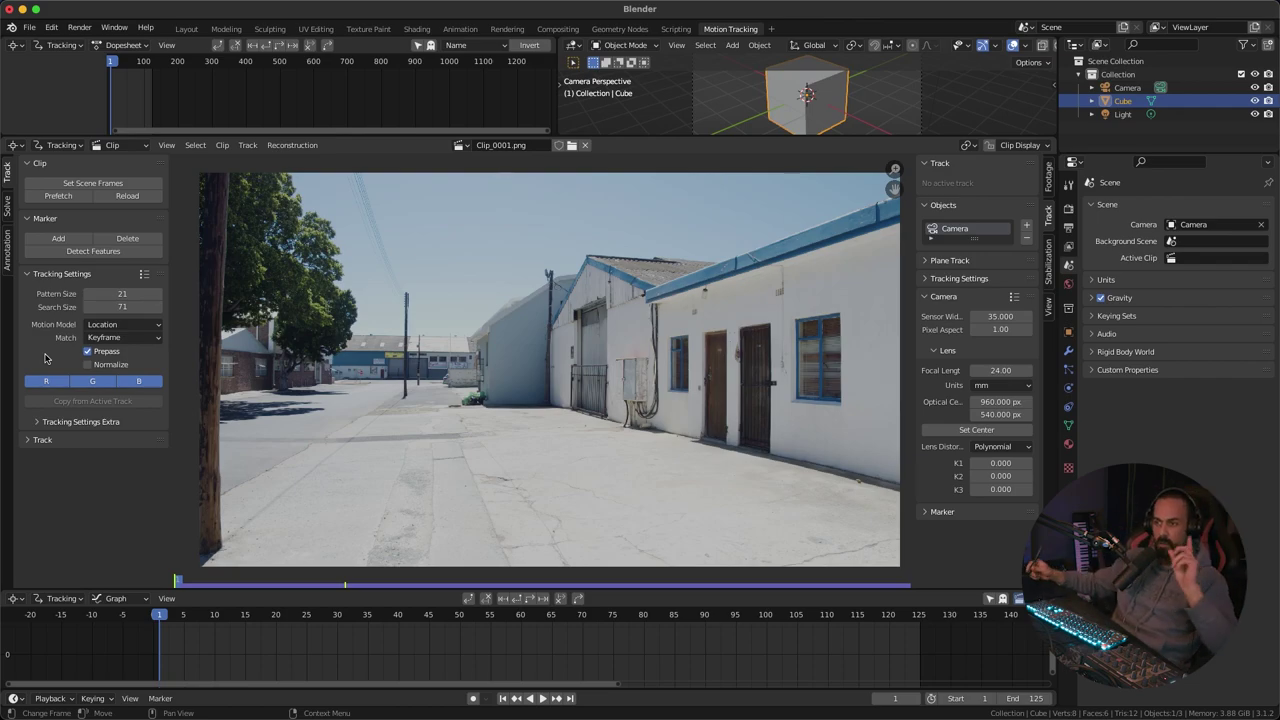
left_click(115, 338)
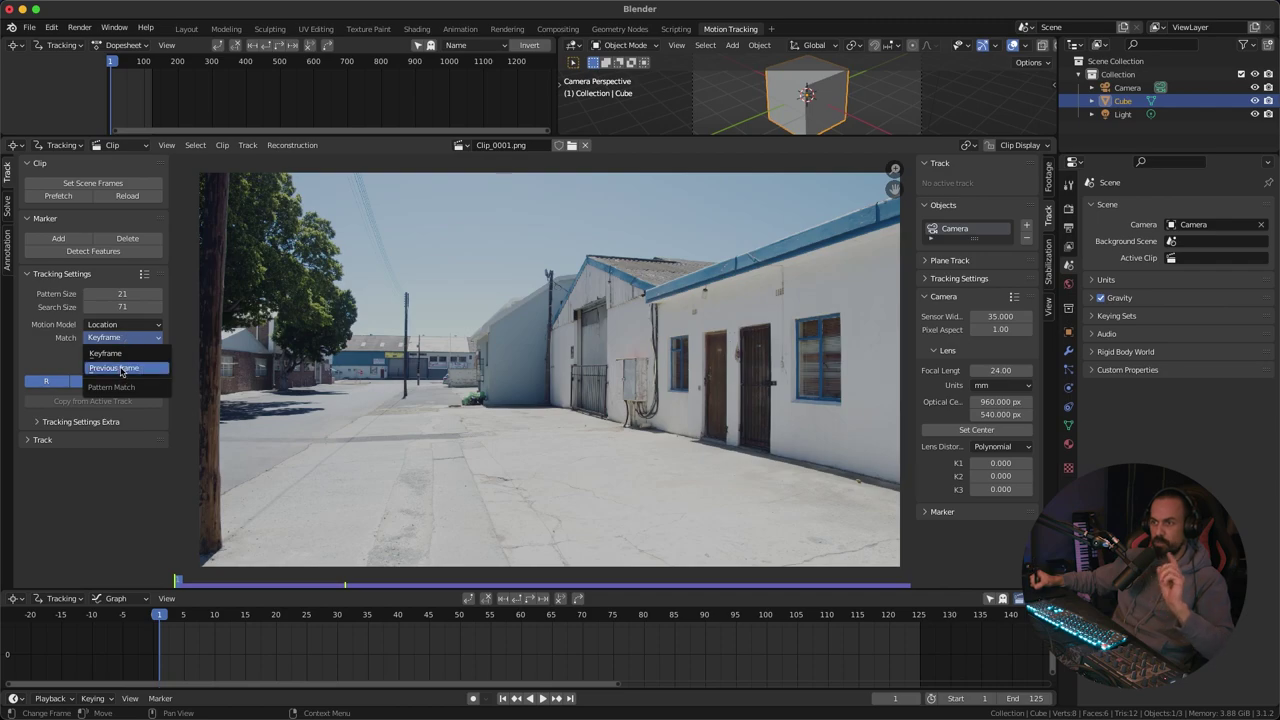
left_click(120, 369)
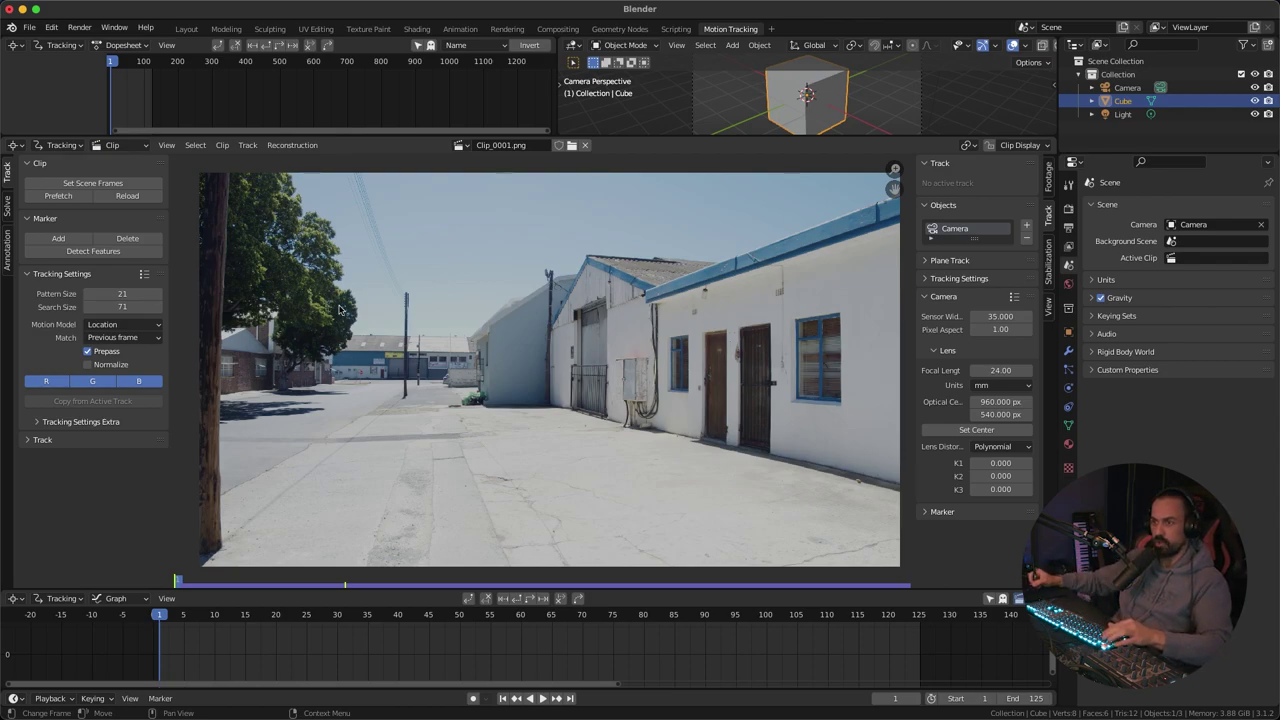
left_click(115, 339)
left_click(112, 370)
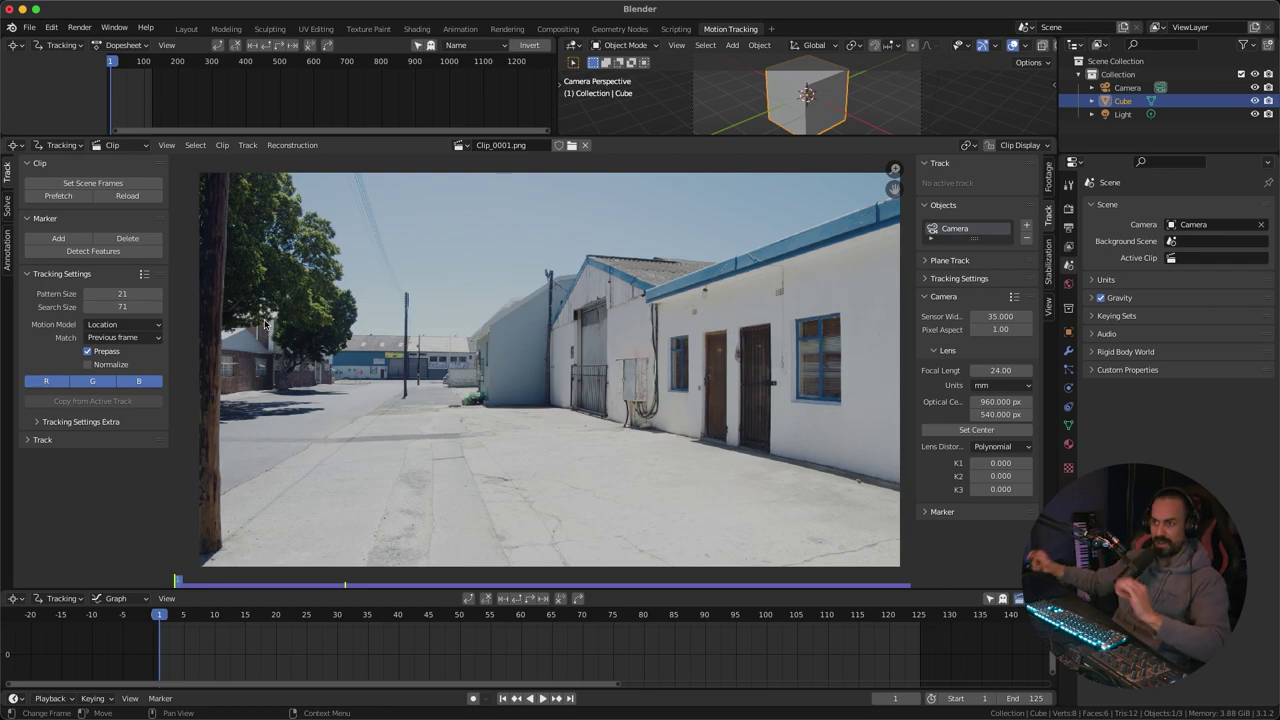
left_click_drag(112, 290, 134, 293)
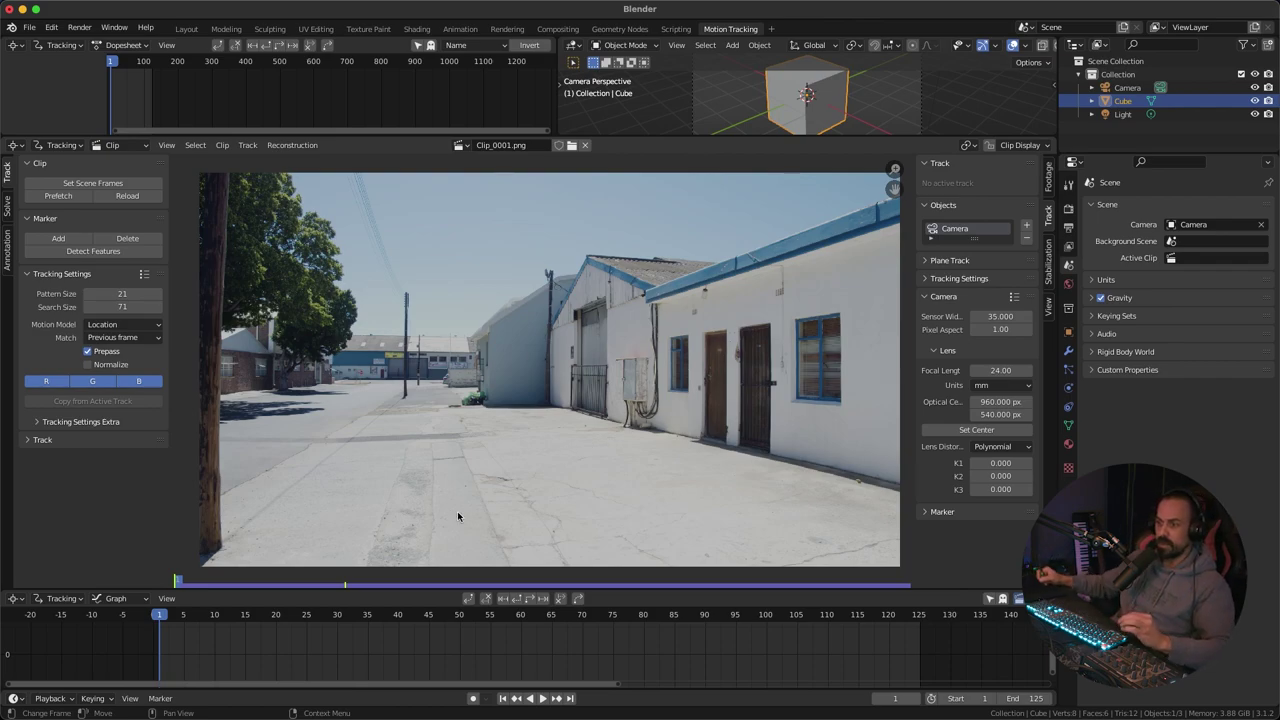
Step: Scrub to frame 23 and back to frame 1, and examine the concrete ground for trackable details
left_click_drag(165, 615, 294, 615)
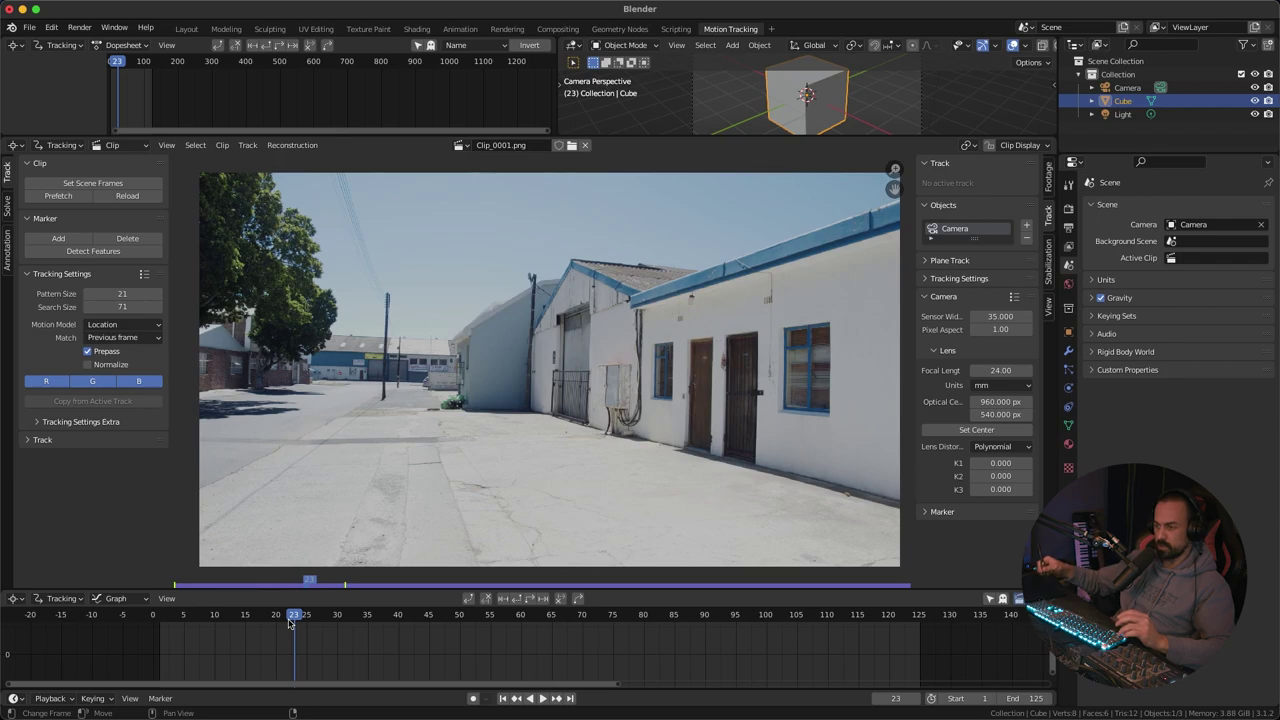
key("shift+Left")
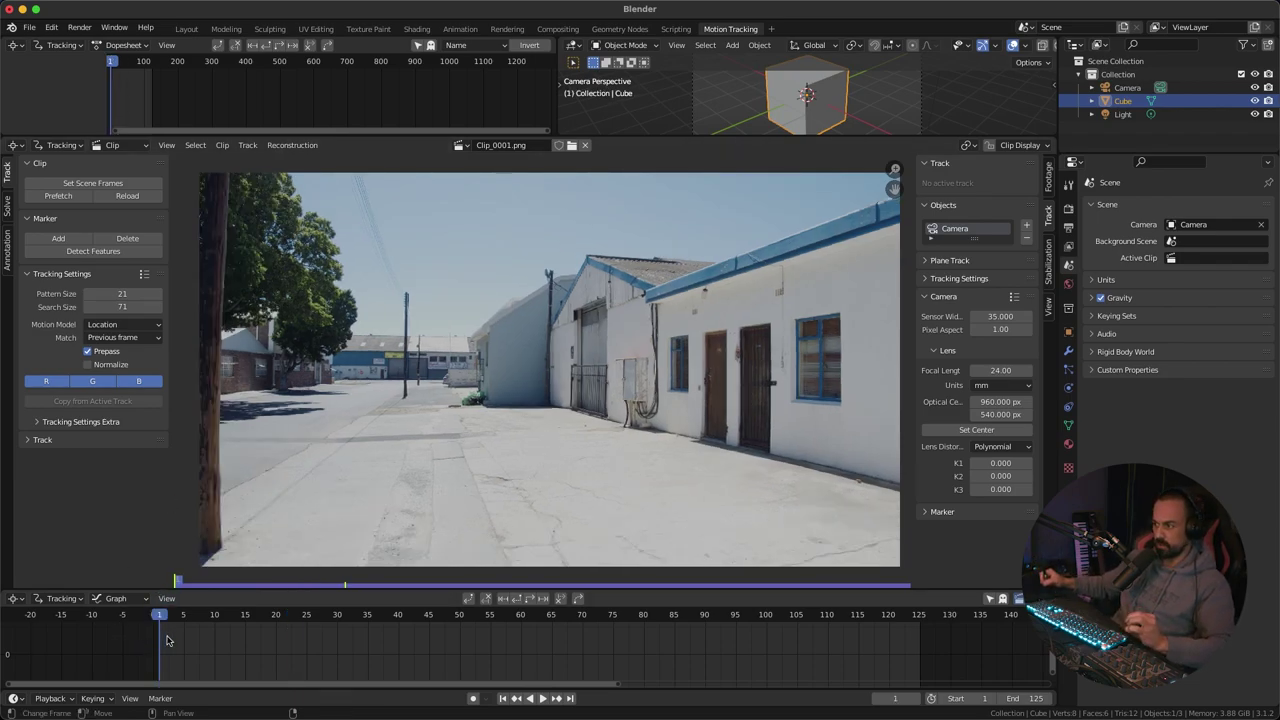
scroll(650, 405, "up", 5)
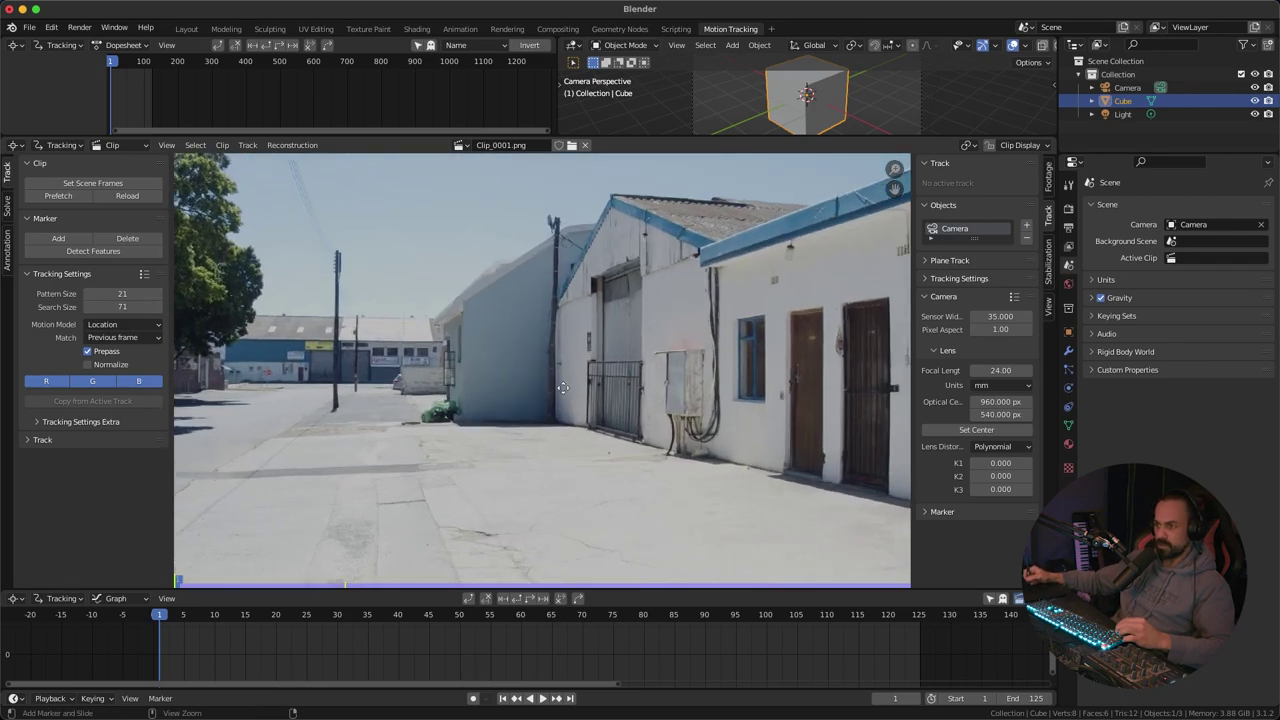
middle_click_drag(530, 320, 400, 227)
middle_click_drag(750, 326, 605, 331)
middle_click_drag(605, 331, 515, 352)
middle_click_drag(532, 351, 656, 362)
scroll(594, 375, "up", 3)
scroll(594, 375, "left", 2)
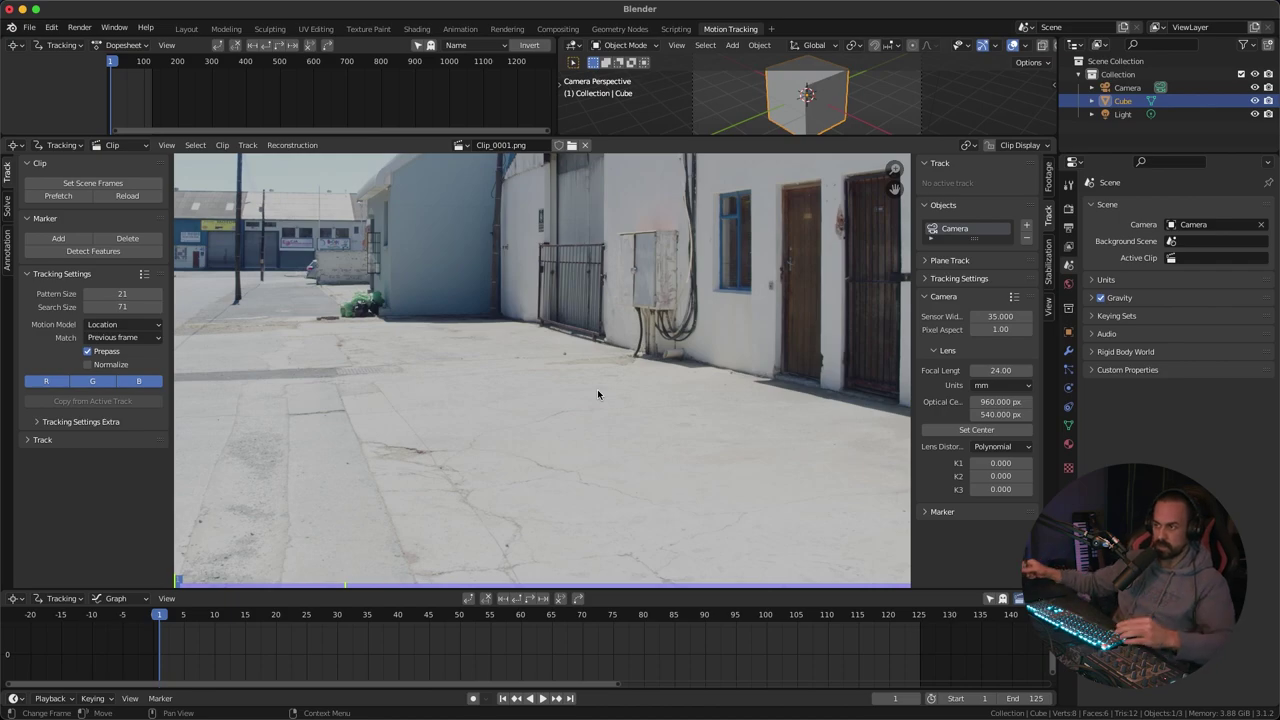
scroll(631, 291, "left", 5)
scroll(653, 372, "down", 3)
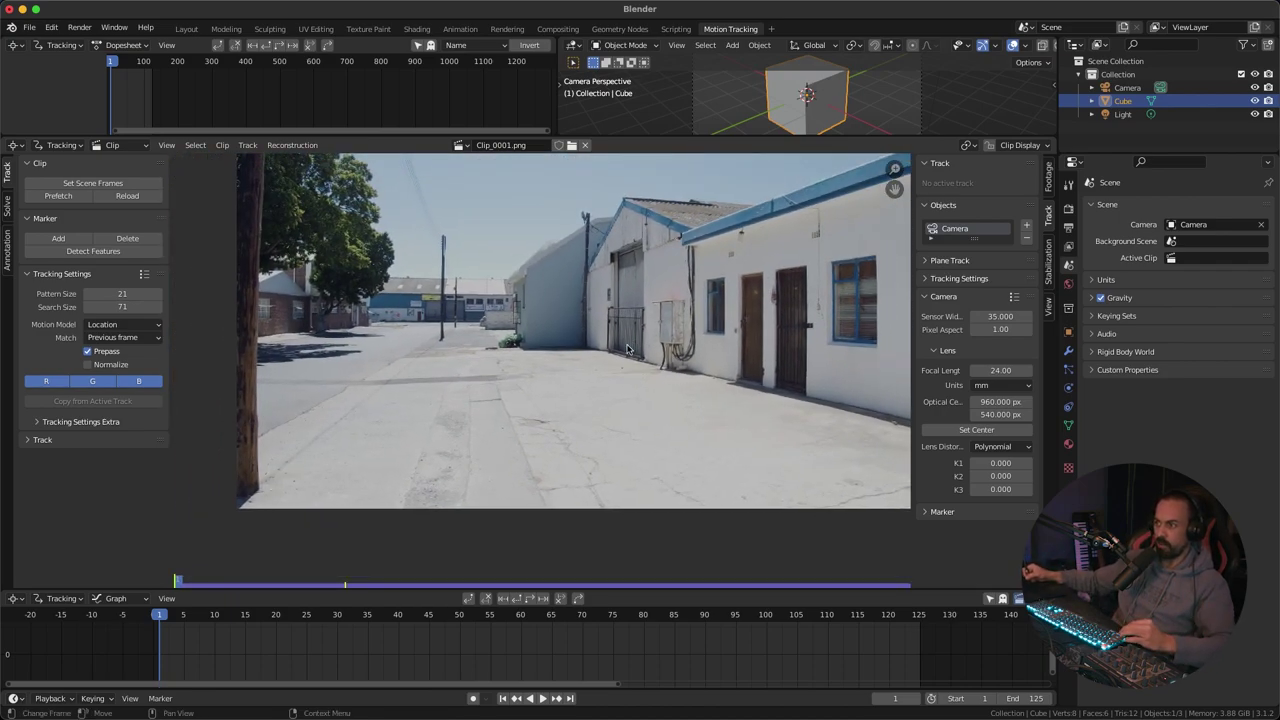
middle_click_drag(696, 437, 639, 462)
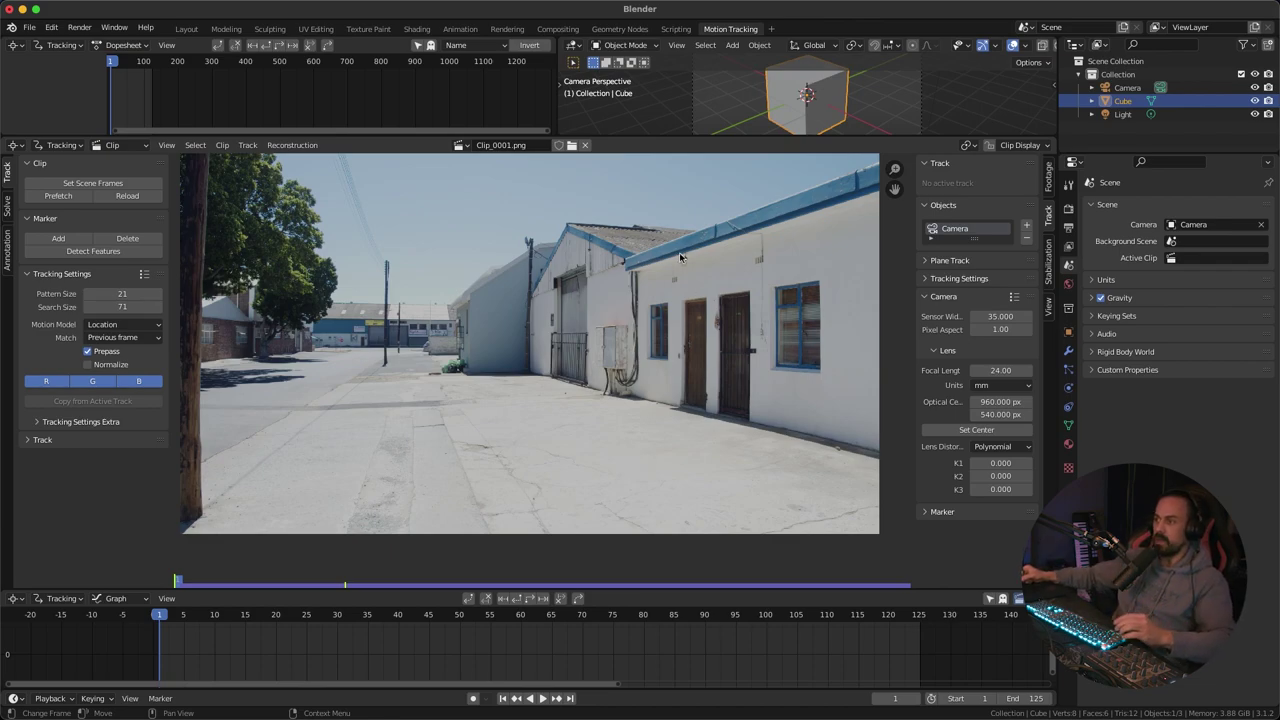
Step: Examine the white building's roof edge, doors and windows for high-contrast trackable features
middle_click_drag(697, 295, 576, 224)
middle_click_drag(589, 275, 585, 327)
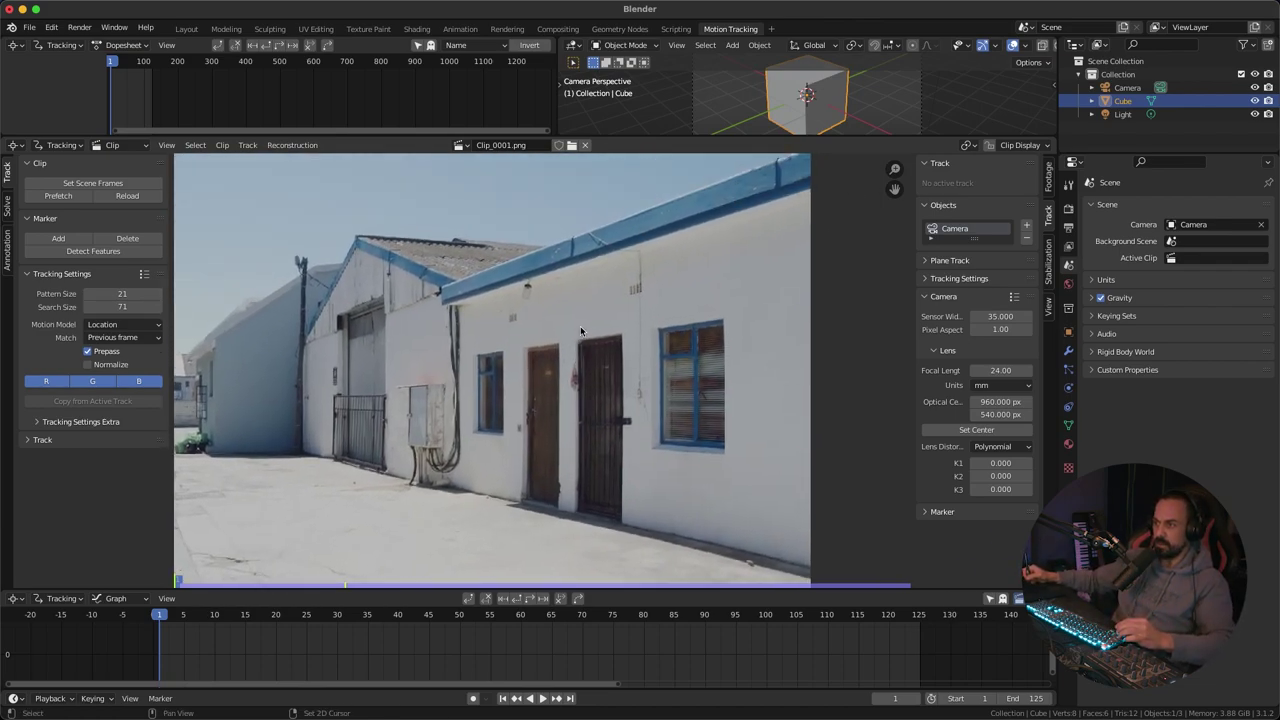
middle_click_drag(522, 471, 547, 444)
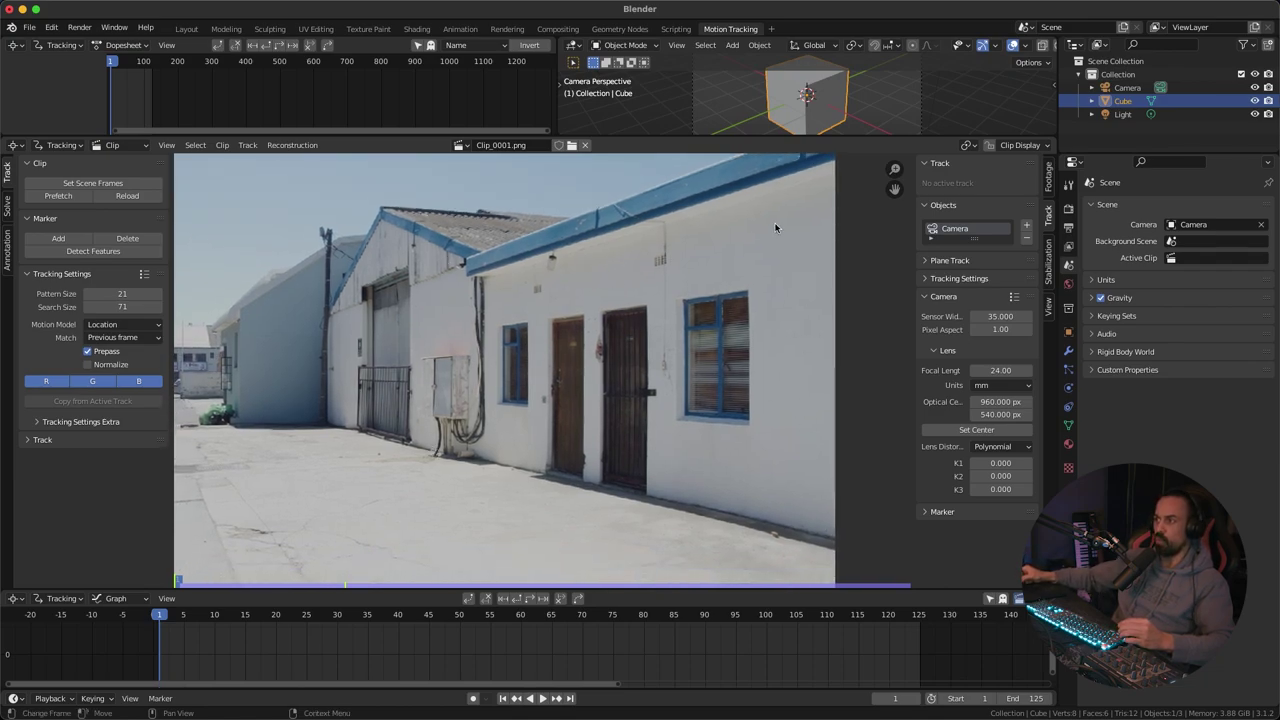
middle_click_drag(628, 393, 580, 383, "shift")
middle_click_drag(564, 302, 407, 325, "ctrl")
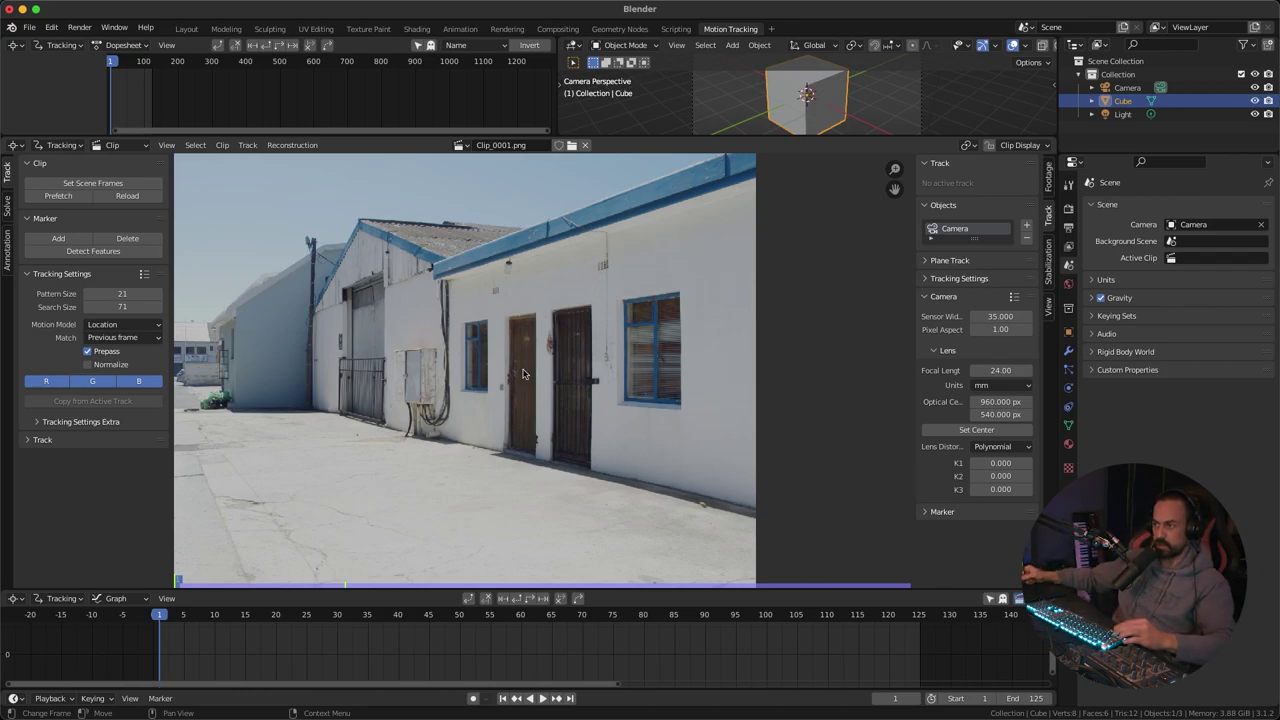
middle_click_drag(526, 330, 446, 354, "ctrl")
middle_click_drag(446, 354, 700, 334)
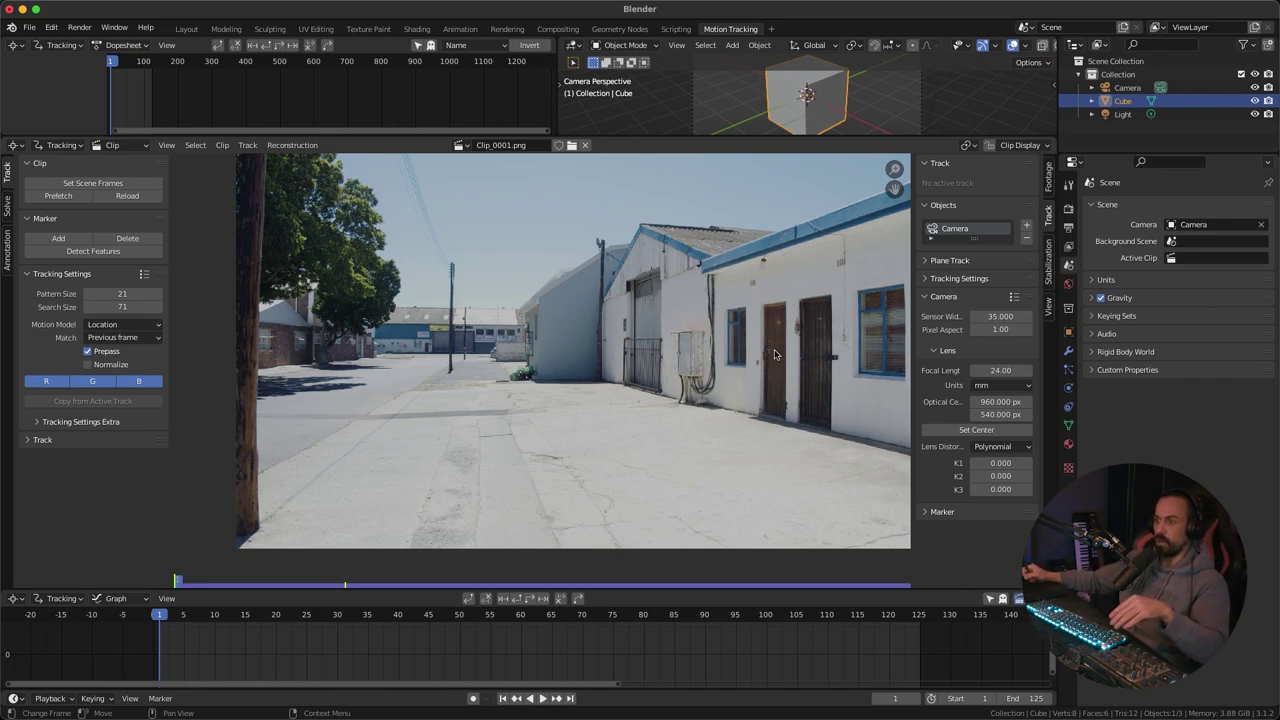
middle_click_drag(475, 456, 407, 483)
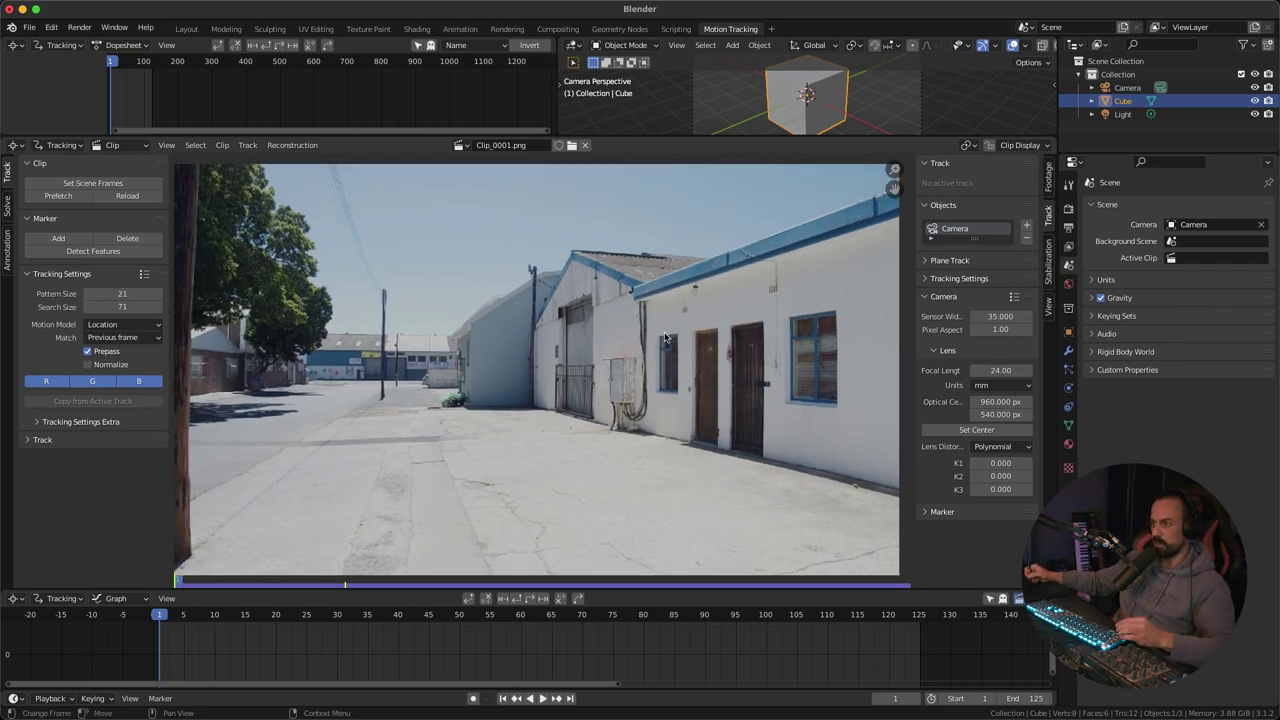
Step: Place a tracking marker on the small dark spot on the ground in front of the metal gate at frame 1
scroll(476, 401, "up", 8)
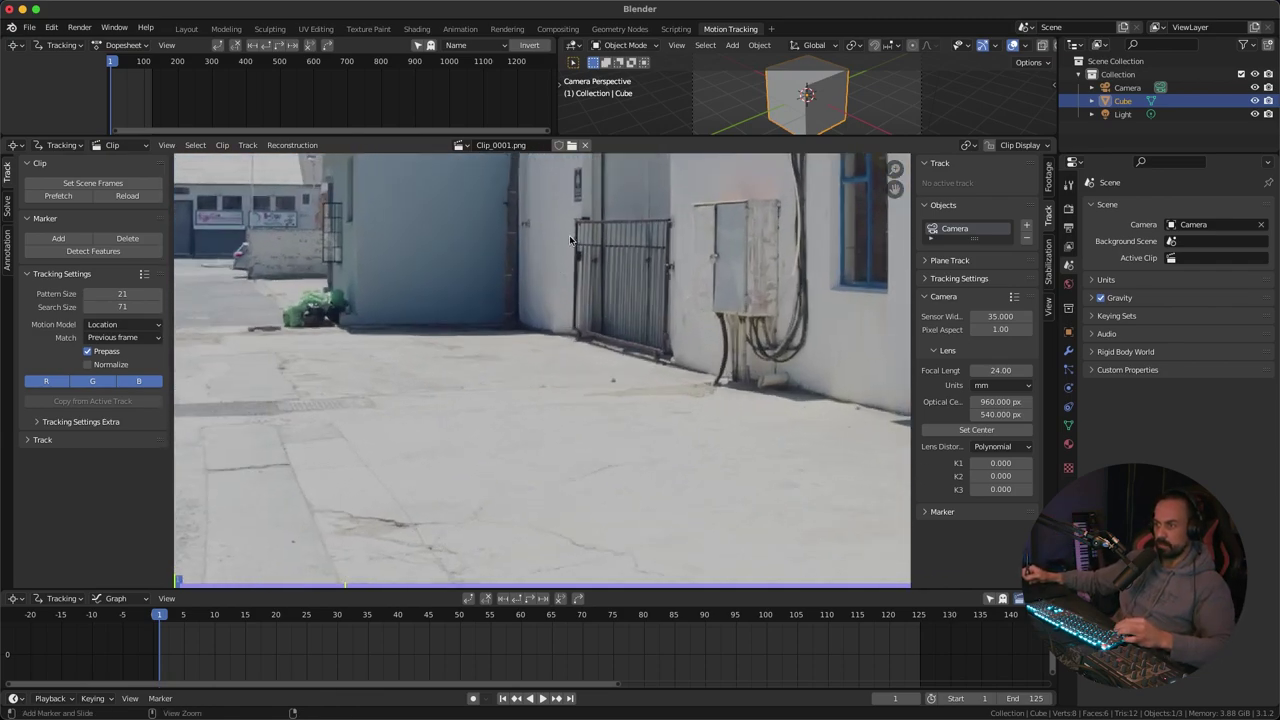
middle_click_drag(573, 265, 514, 266, "ctrl")
middle_click_drag(524, 311, 557, 294)
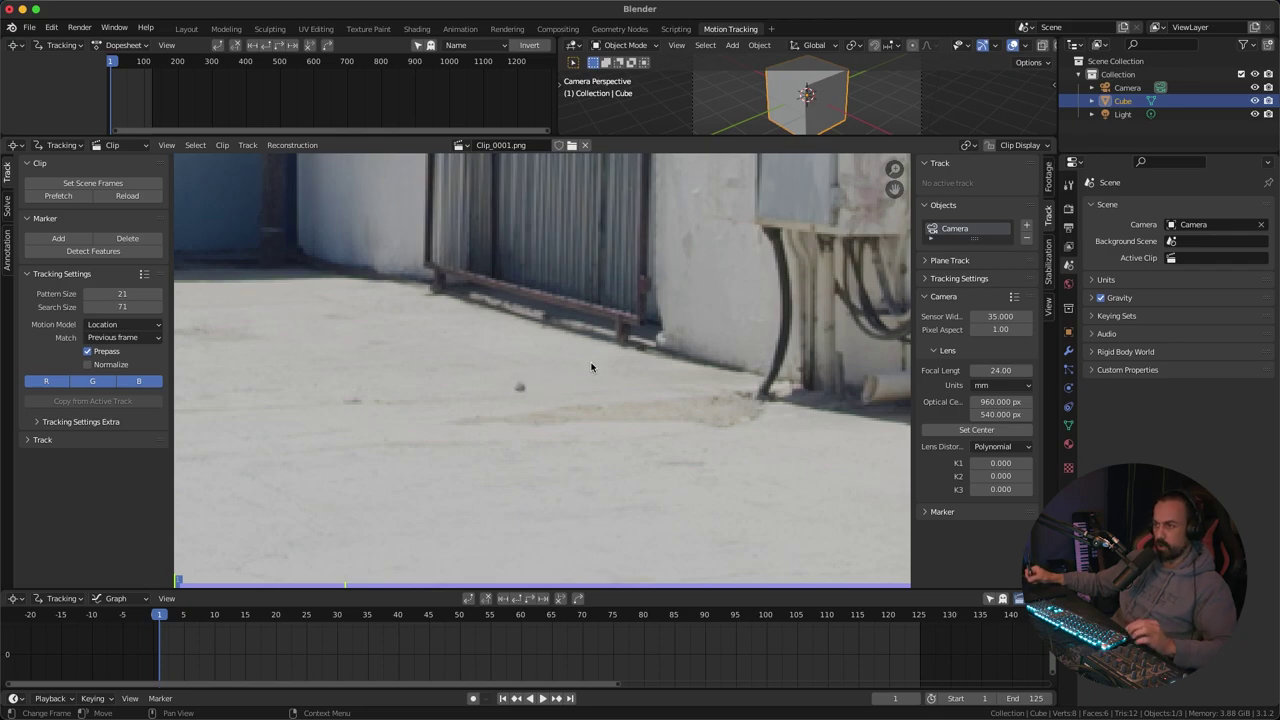
left_click(520, 389, "ctrl")
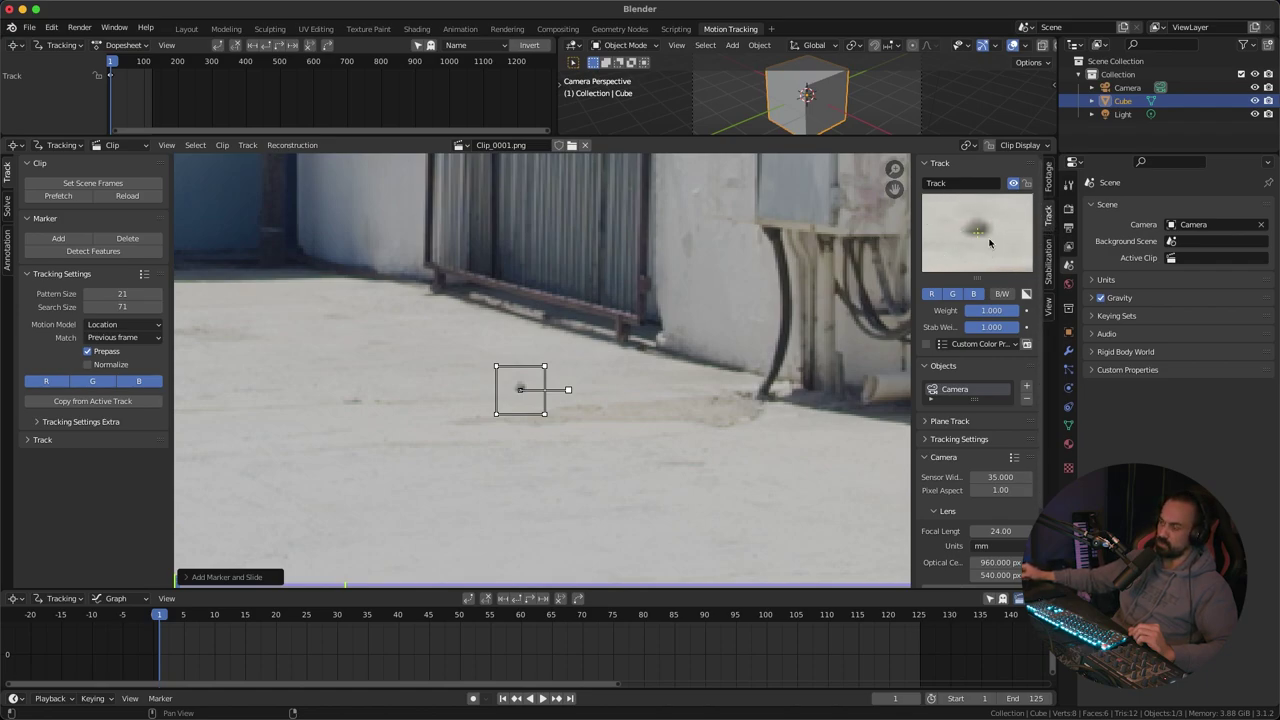
scroll(556, 345, "down", 1)
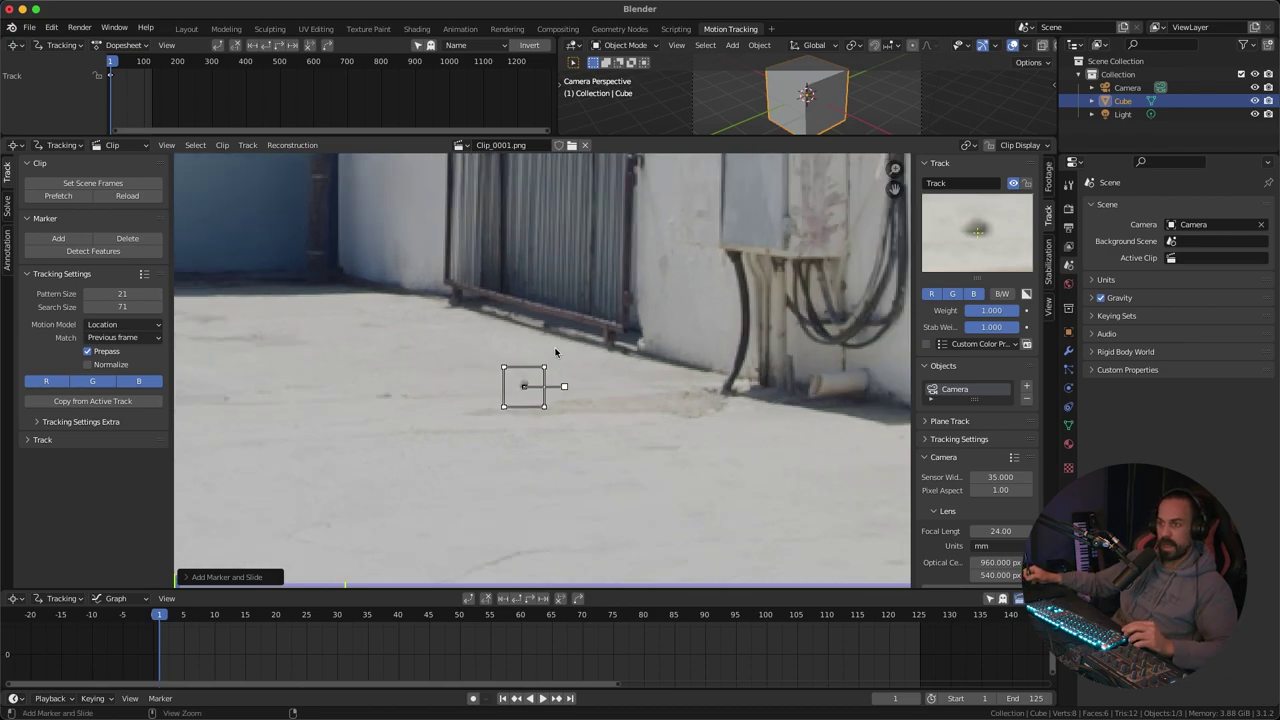
Step: Choose Location as the motion model in the tracking settings
scroll(555, 352, "down", 1)
scroll(560, 347, "down", 3)
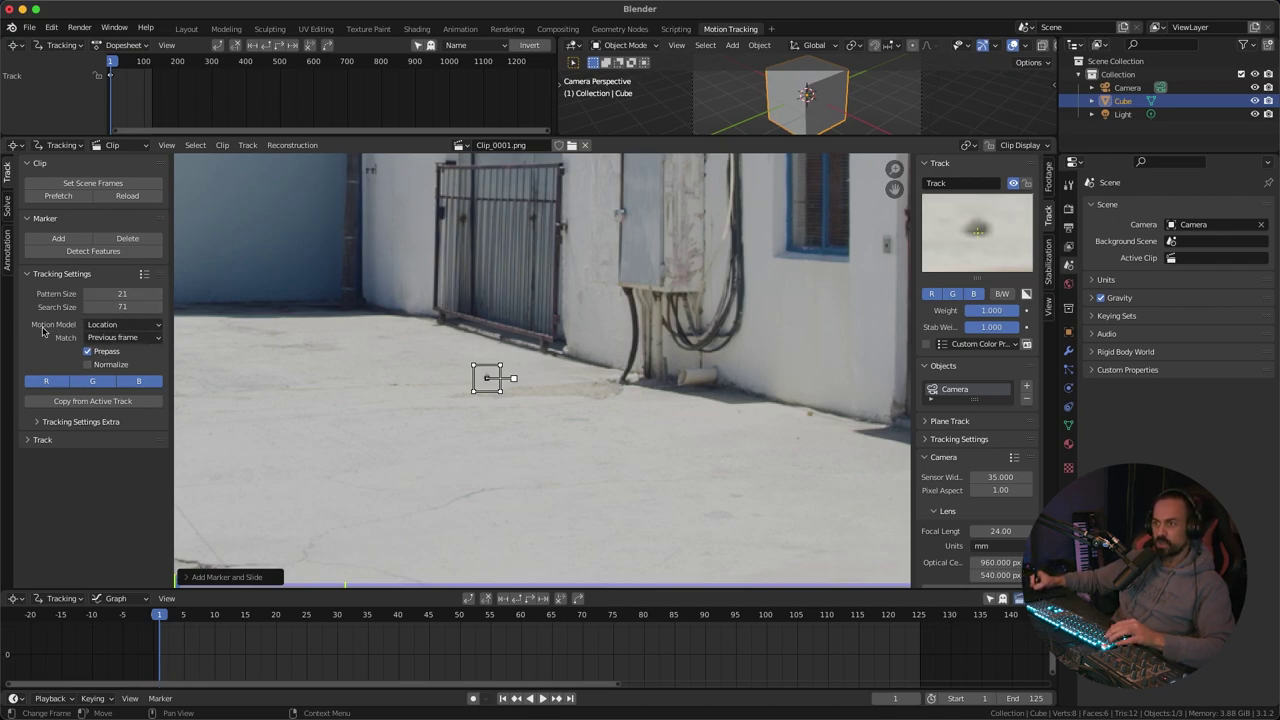
left_click(112, 331)
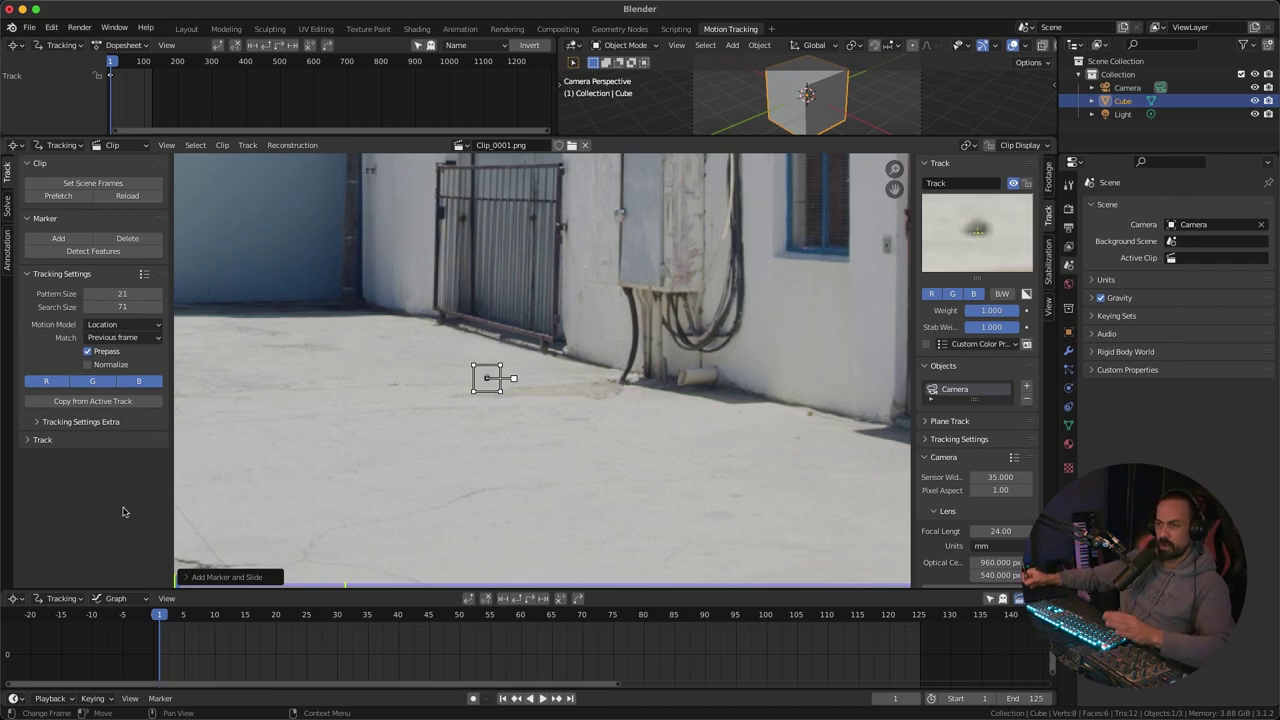
left_click(124, 324)
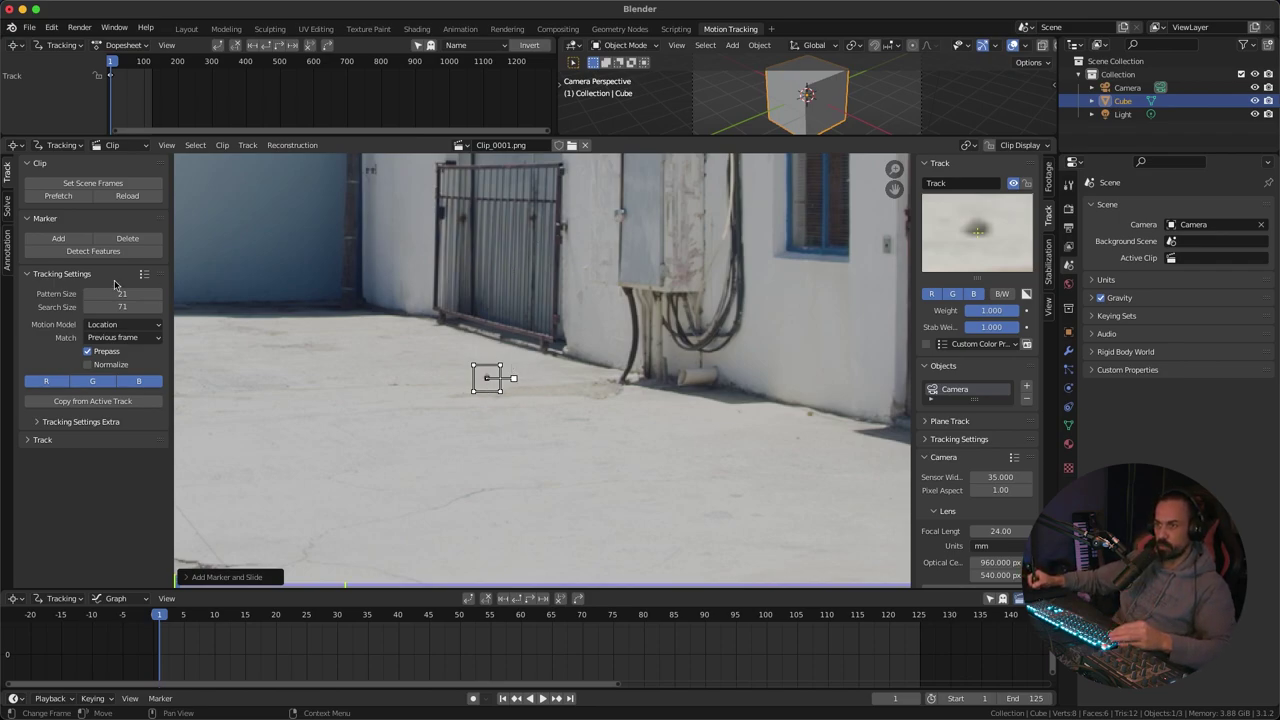
left_click(120, 325)
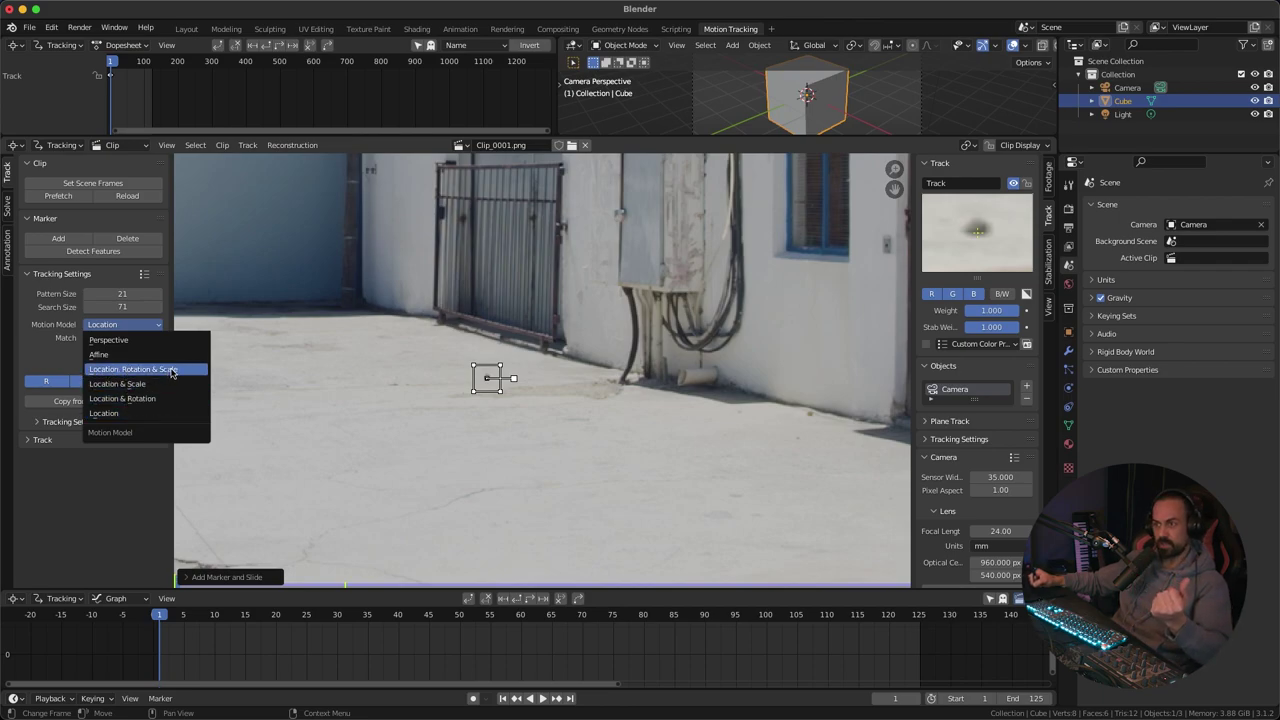
left_click(105, 413)
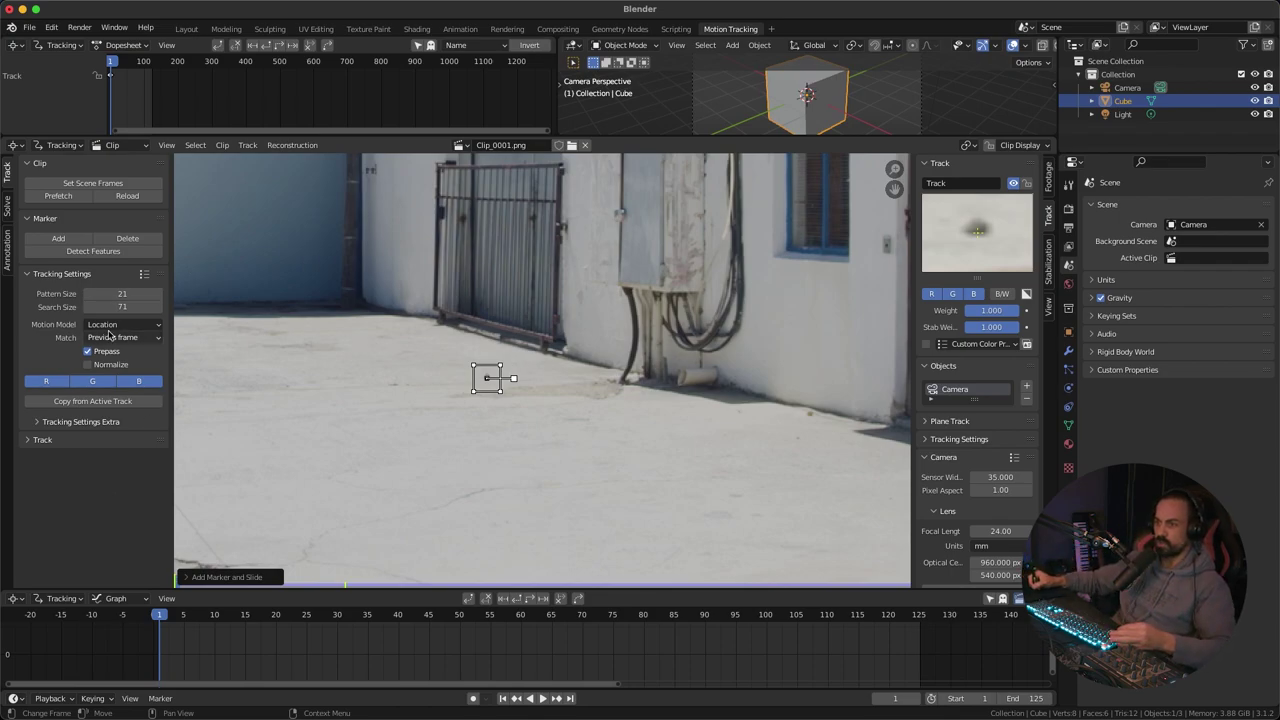
Step: Track the marker on the ground spot forward to frame 125 and enlarge the Graph area showing its motion curves
mouse_move(559, 359)
middle_mouse_down("ctrl")
mouse_move(587, 289)
mouse_move(578, 305)
mouse_move(607, 334)
mouse_move(609, 267)
mouse_move(575, 283)
mouse_move(604, 260)
middle_mouse_up("ctrl")
middle_click_drag(604, 286, 606, 266, "ctrl")
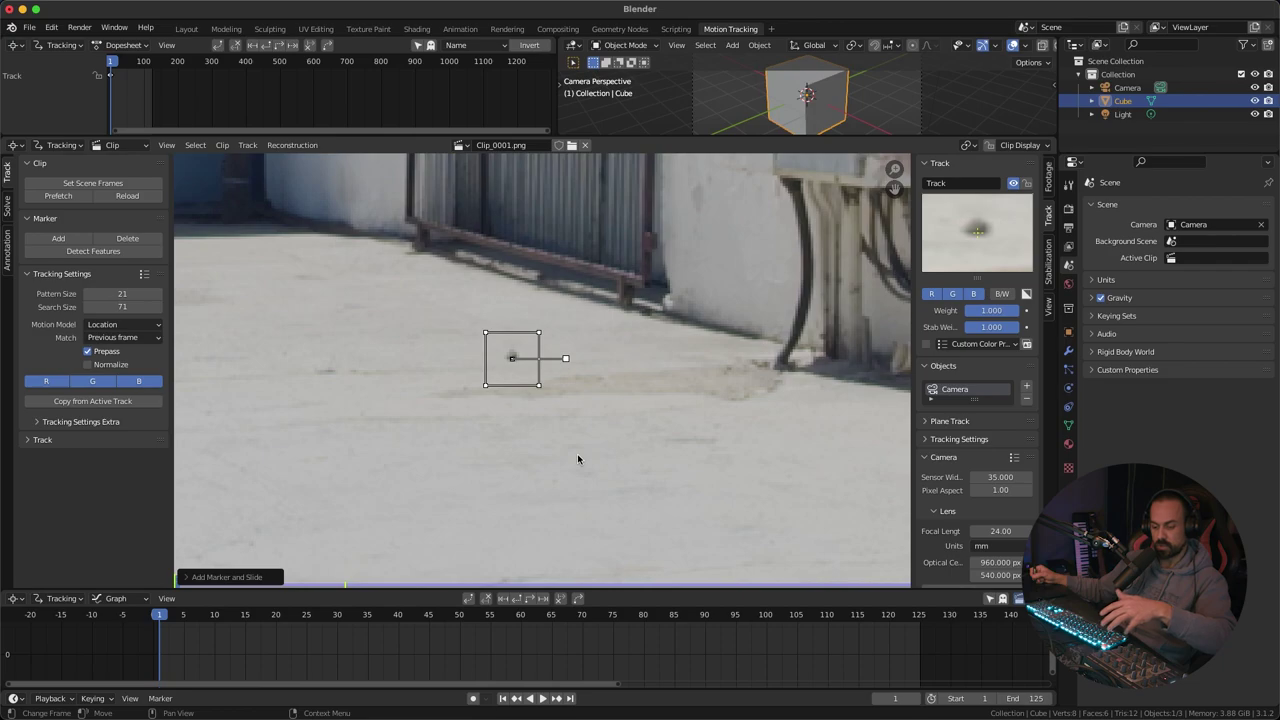
key("ctrl+t")
middle_click_drag(572, 466, 572, 510, "ctrl")
middle_click_drag(574, 450, 583, 316)
left_click_drag(594, 589, 594, 507)
middle_click_drag(551, 597, 548, 620, "ctrl")
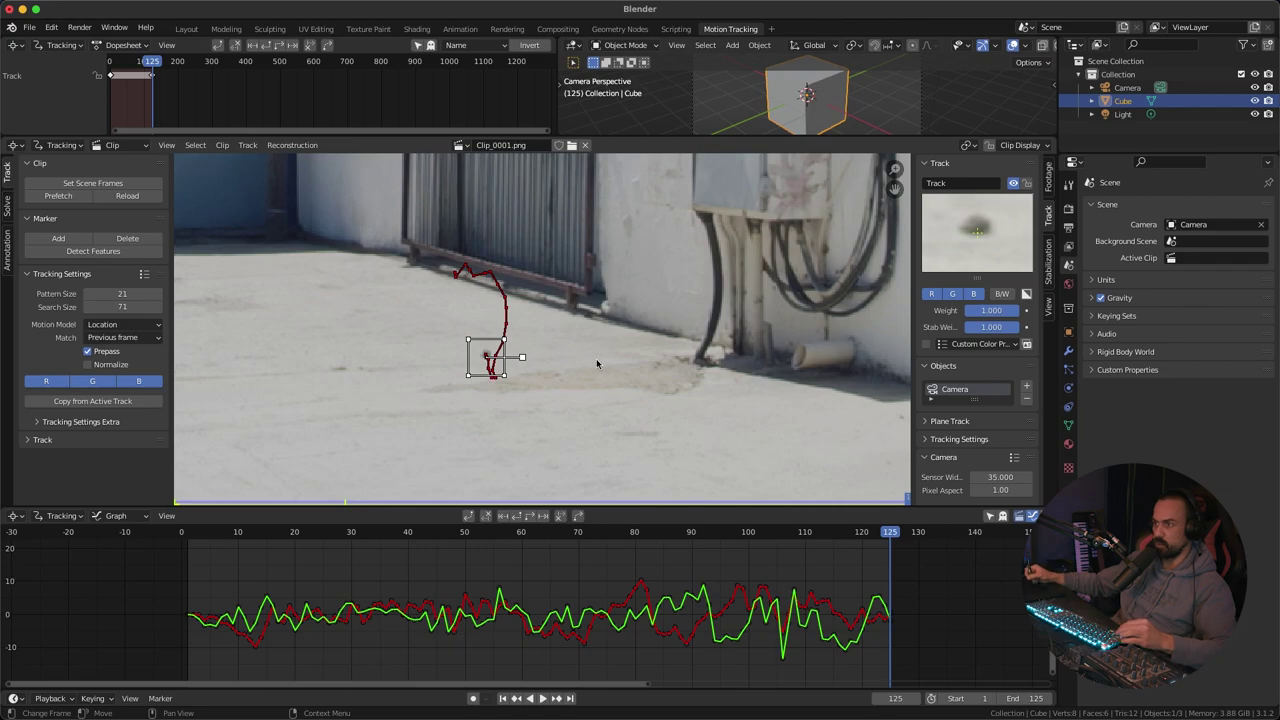
Step: Scrub through frames 28, 43 and 62 to check how the marker follows the dark ground spot
middle_click_drag(606, 426, 606, 262, "ctrl")
mouse_move(888, 533)
left_mouse_down()
mouse_move(357, 533)
mouse_move(640, 546)
mouse_move(290, 548)
mouse_move(435, 551)
mouse_move(340, 550)
left_mouse_up()
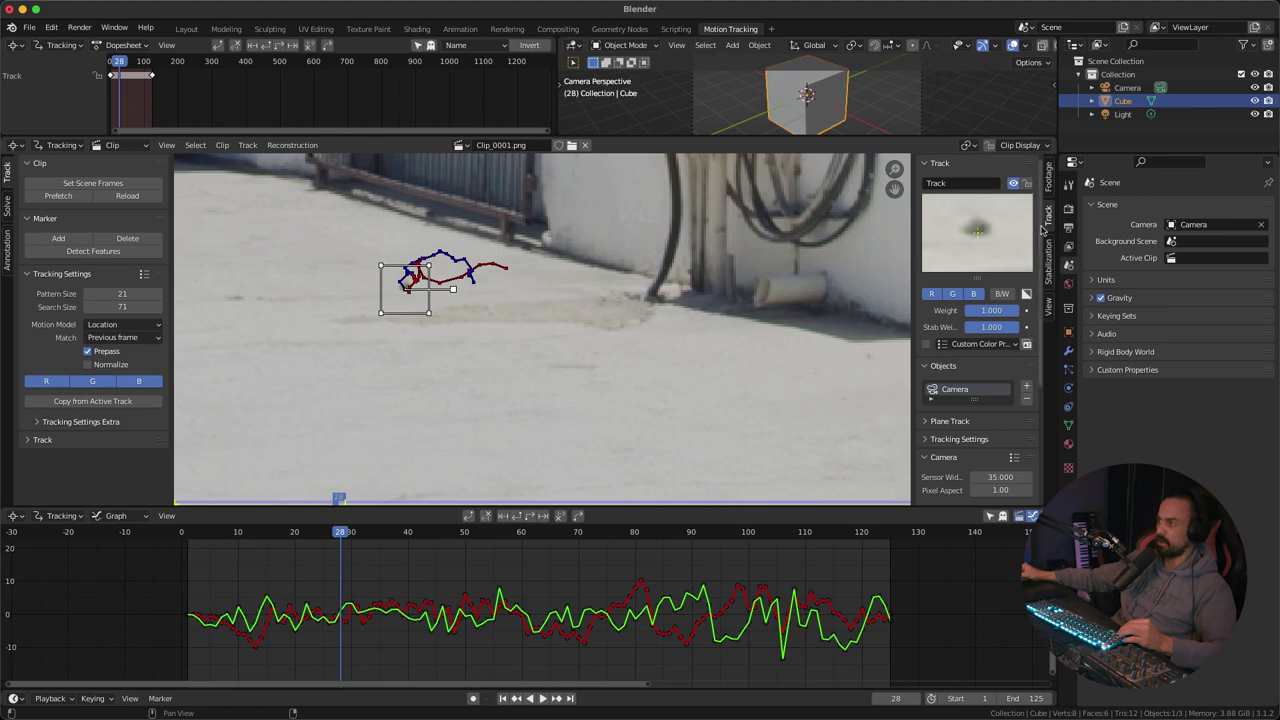
left_click_drag(335, 531, 425, 534)
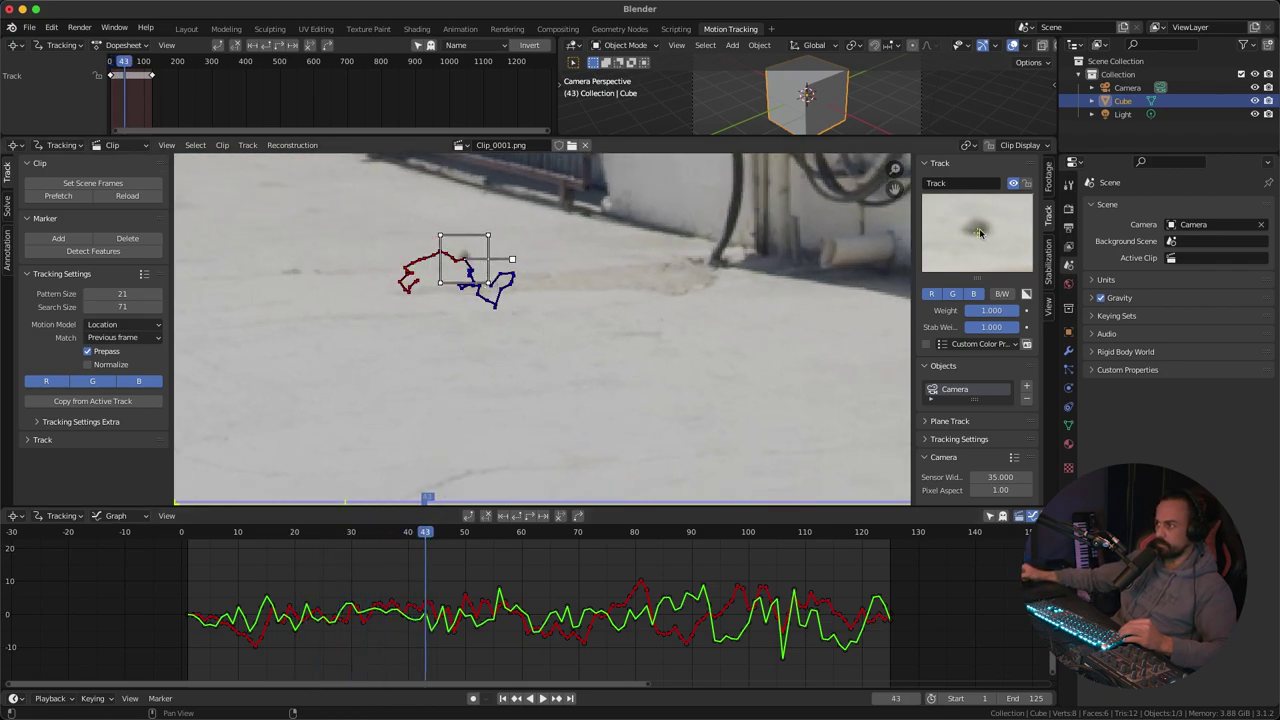
mouse_move(428, 534)
left_mouse_down()
mouse_move(714, 534)
mouse_move(257, 534)
mouse_move(820, 534)
mouse_move(462, 553)
left_mouse_up()
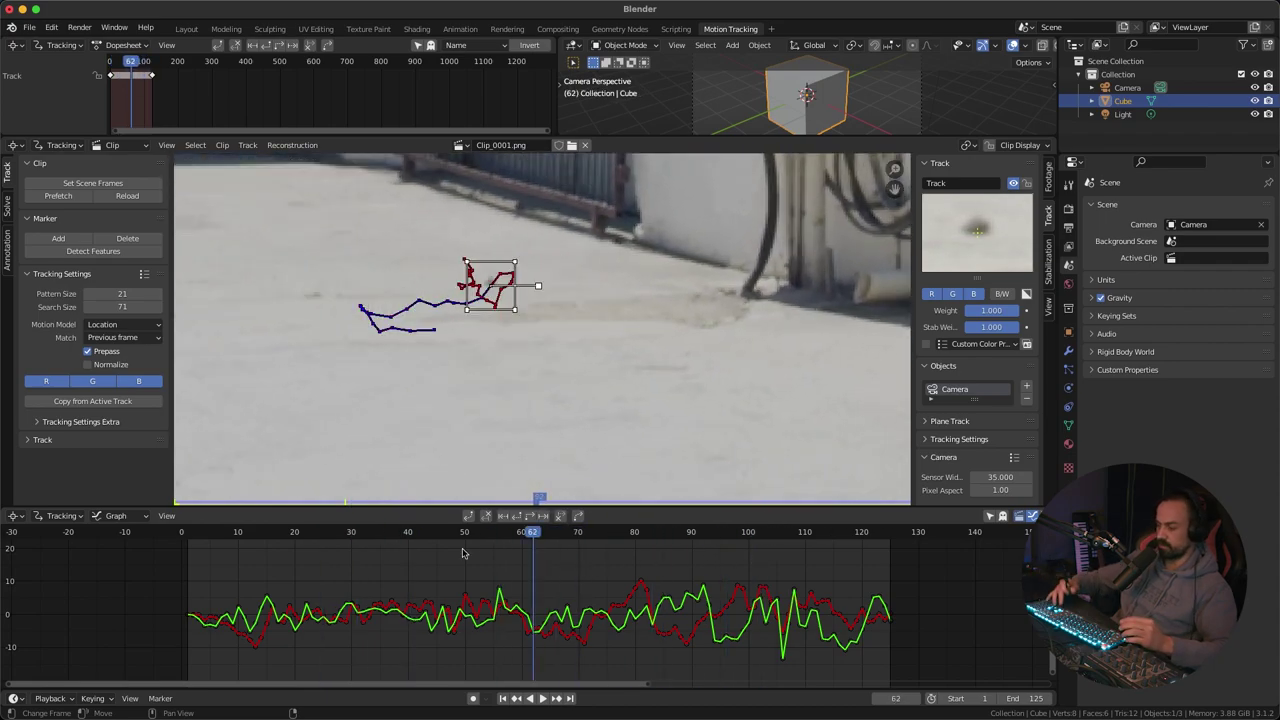
Step: Return to frame 1, enlarge the Dopesheet area and zoom its timeline in on the clip's frame range
key("shift+Left")
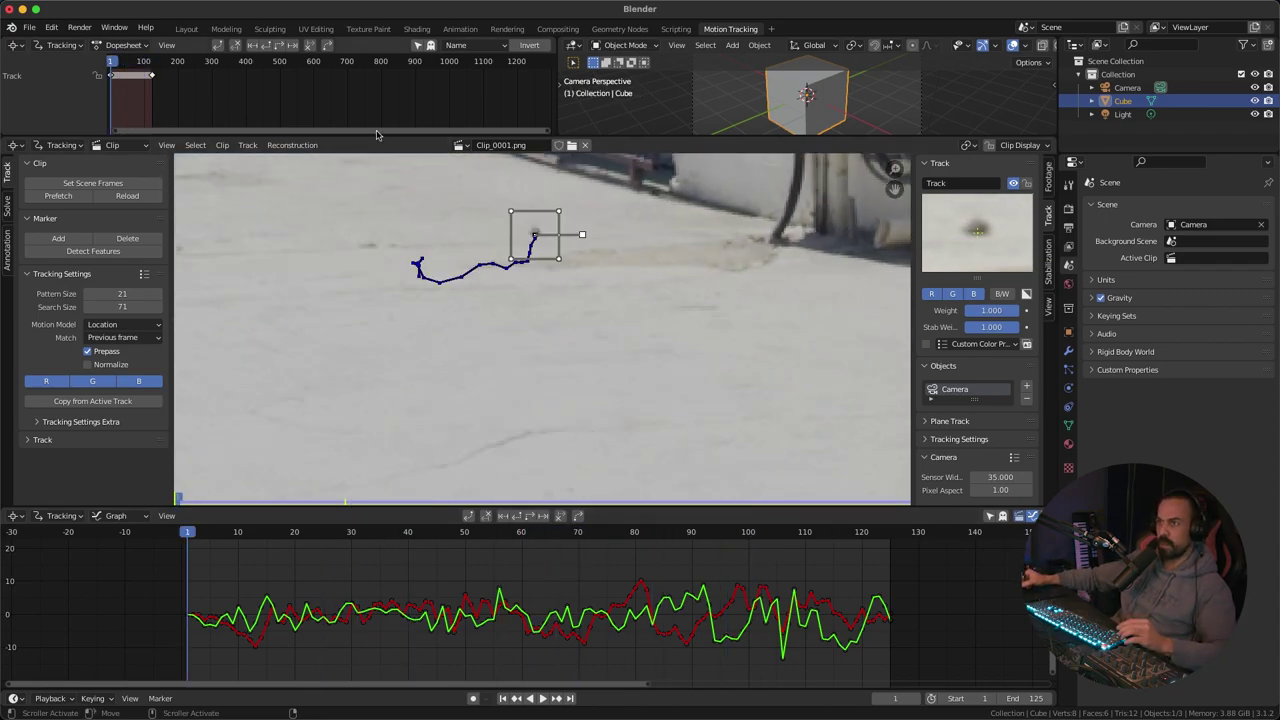
left_click_drag(373, 134, 373, 186)
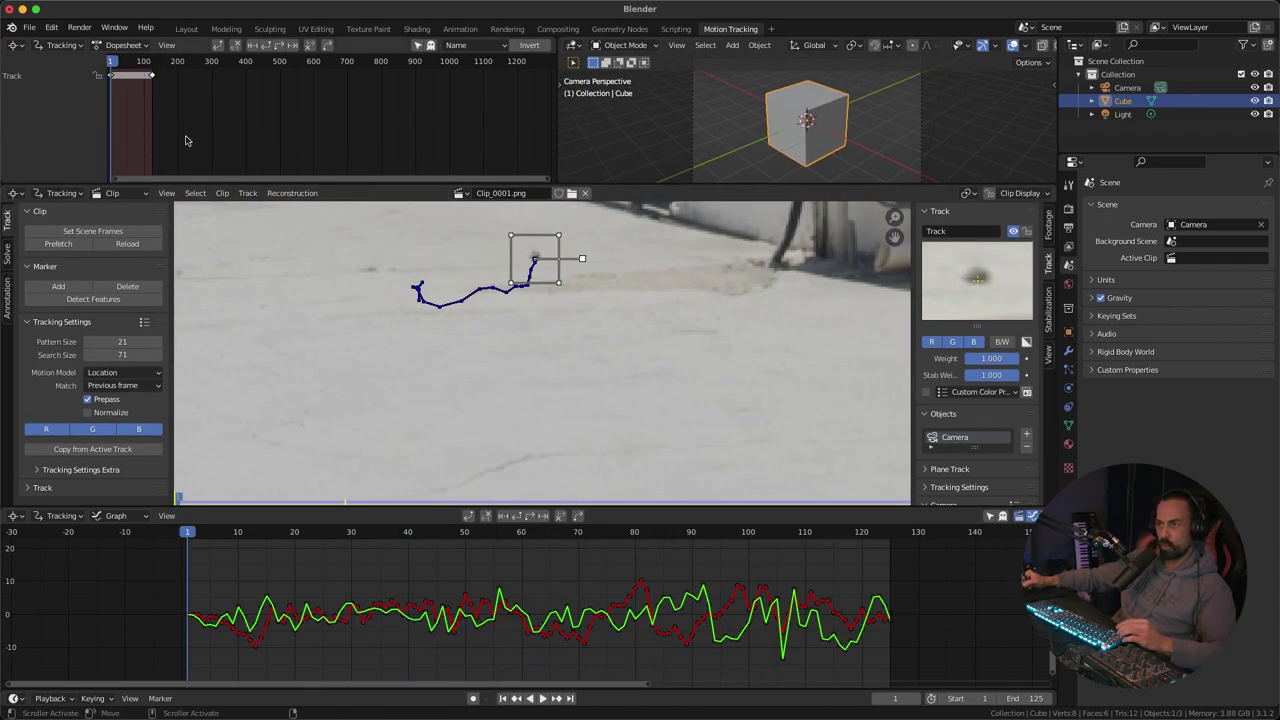
middle_click_drag(194, 122, 320, 126)
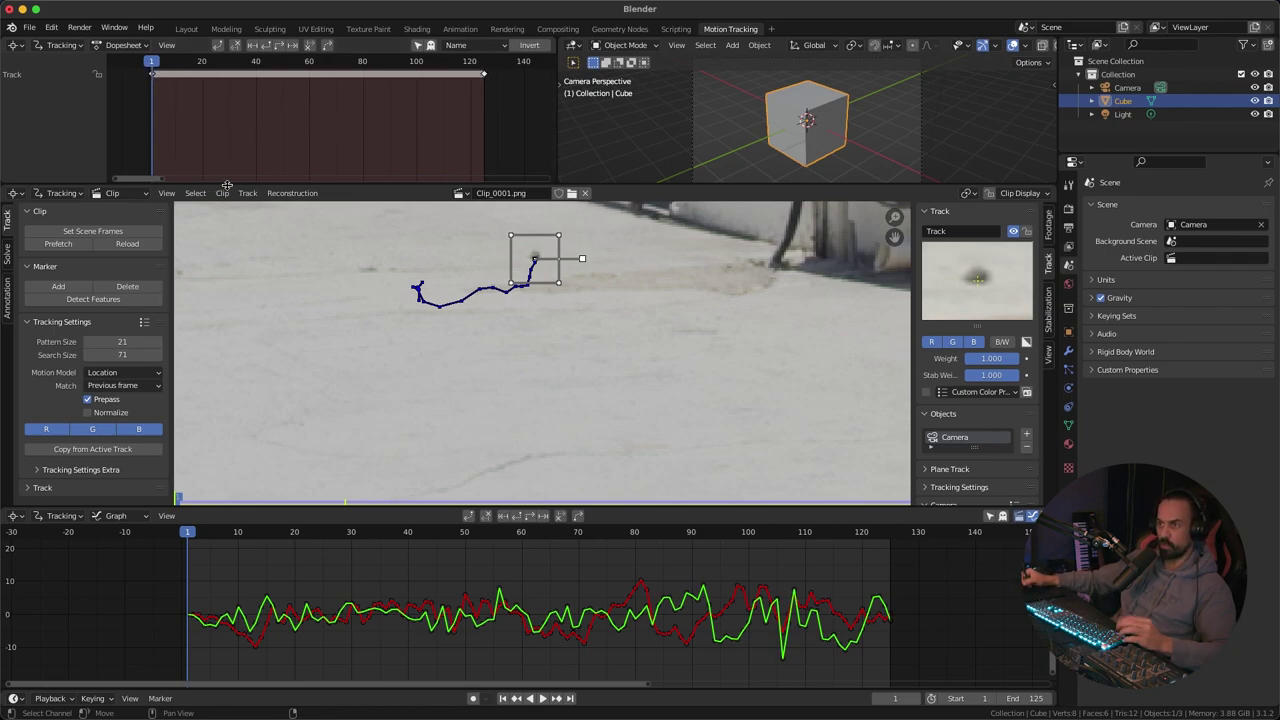
Step: Place a tracking marker at frame 60 on the left end of the dark brown object lying beside the green bags
scroll(511, 403, "down", 5)
mouse_move(511, 403)
middle_mouse_down("ctrl")
mouse_move(506, 389)
mouse_move(503, 414)
mouse_move(517, 342)
middle_mouse_up("ctrl")
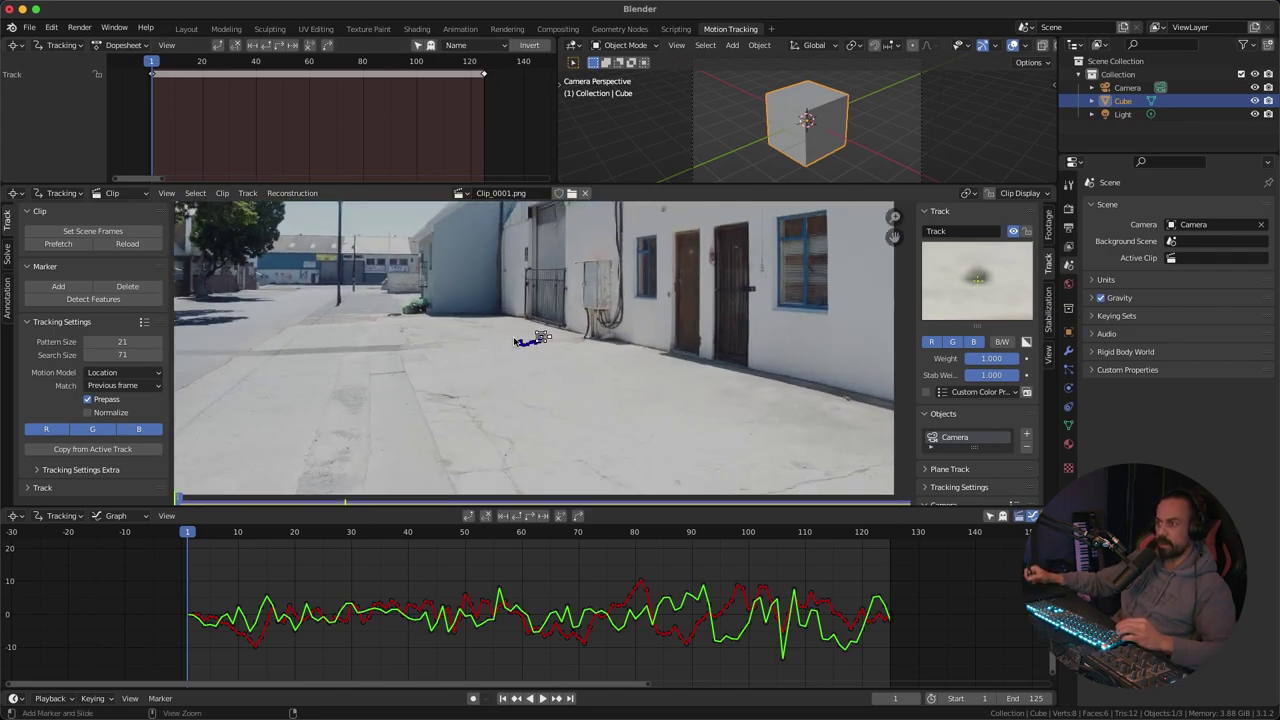
scroll(523, 338, "up", 3)
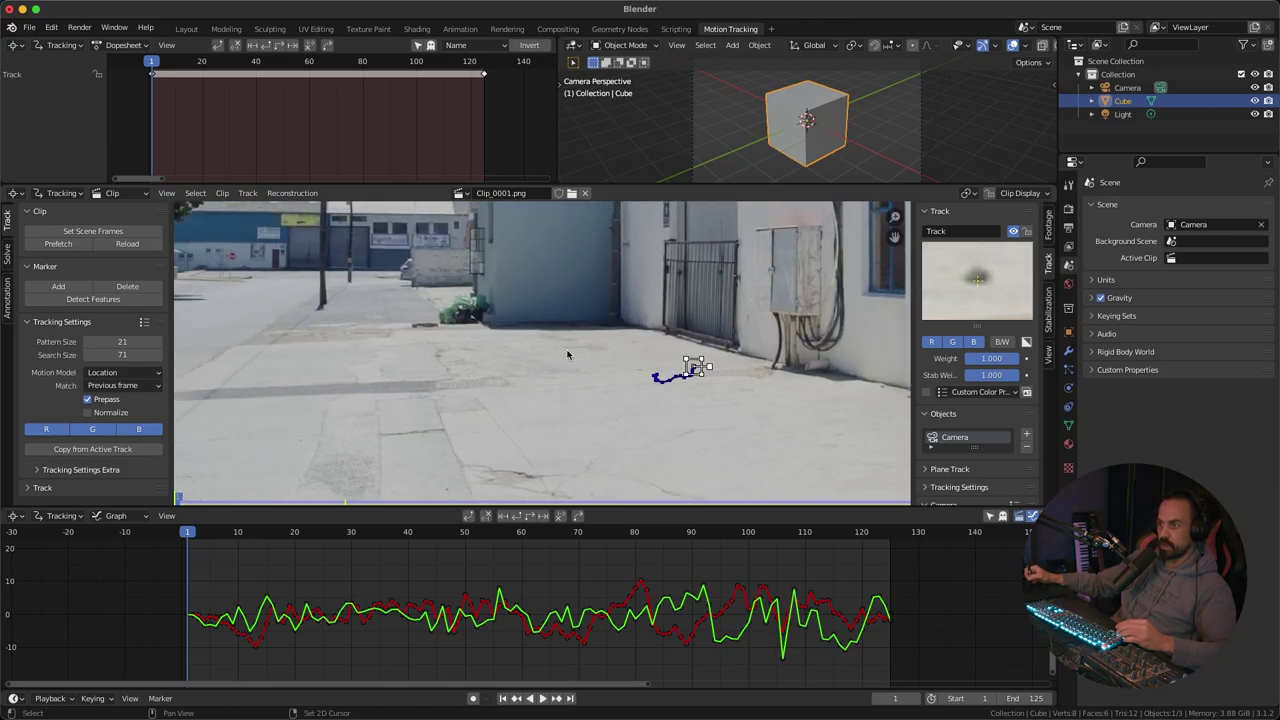
scroll(420, 400, "up", 4)
left_click_drag(187, 534, 521, 542)
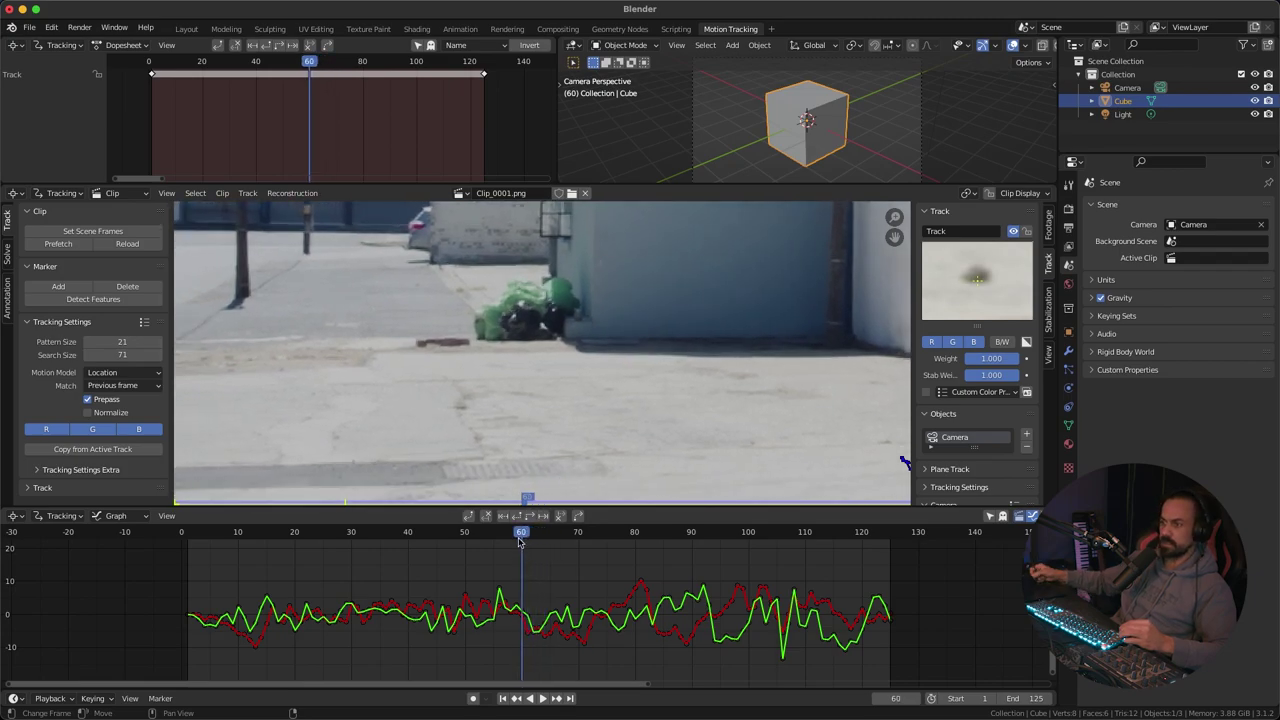
scroll(462, 328, "up", 2)
middle_click_drag(462, 328, 645, 344)
scroll(645, 343, "up", 1)
middle_click_drag(500, 370, 526, 368, "ctrl")
left_click_drag(510, 497, 505, 495)
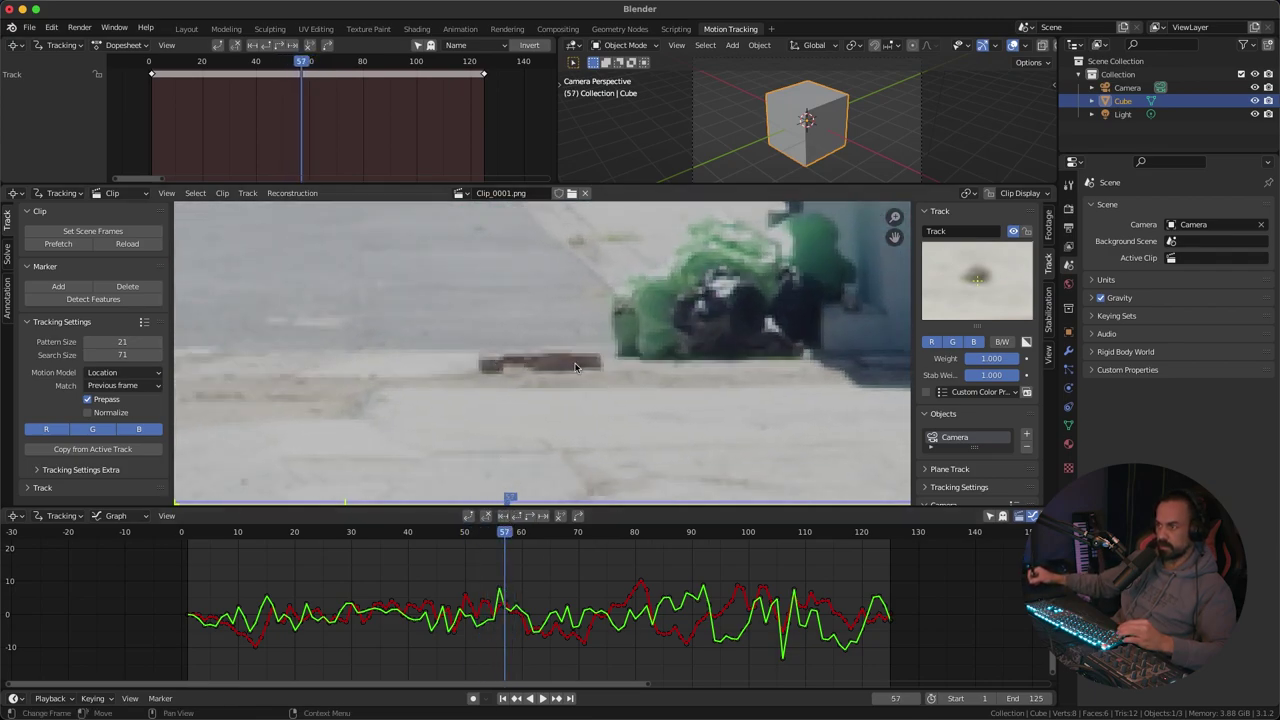
mouse_move(509, 535)
left_mouse_down()
mouse_move(606, 535)
mouse_move(520, 535)
left_mouse_up()
scroll(495, 405, "up", 1)
middle_click_drag(495, 405, 552, 367)
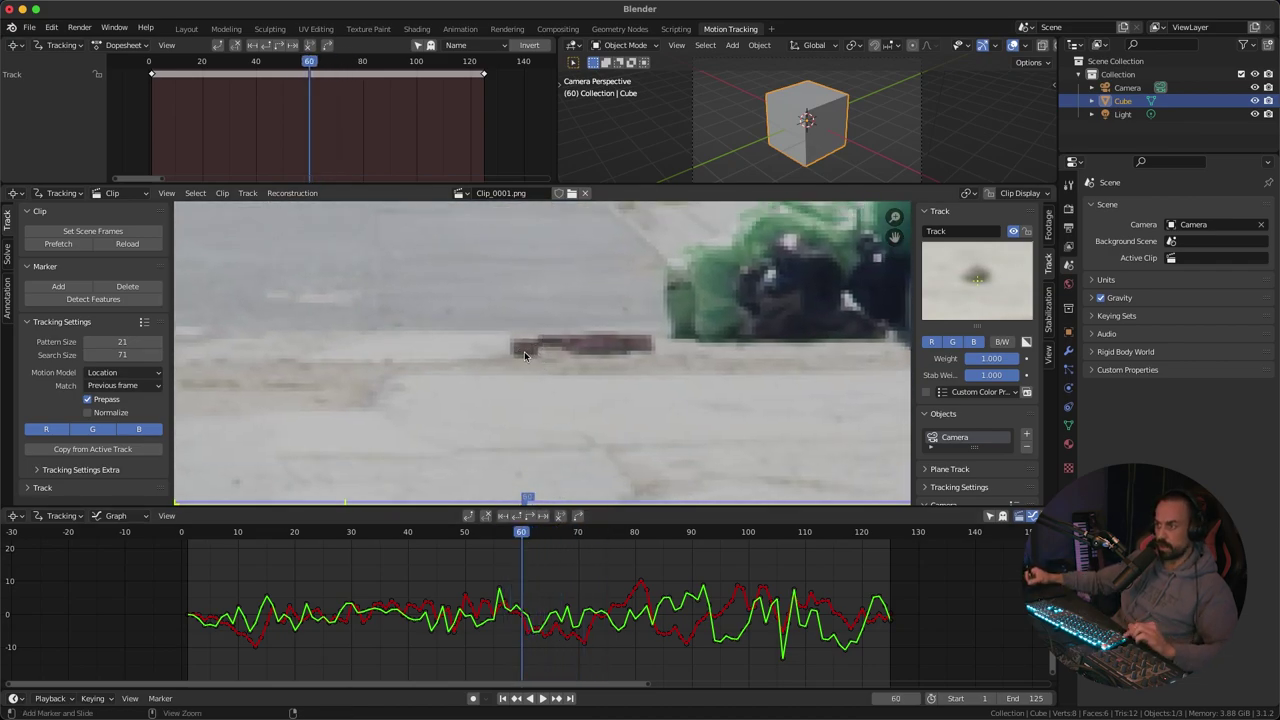
left_click(524, 348, "ctrl")
scroll(690, 390, "down", 1)
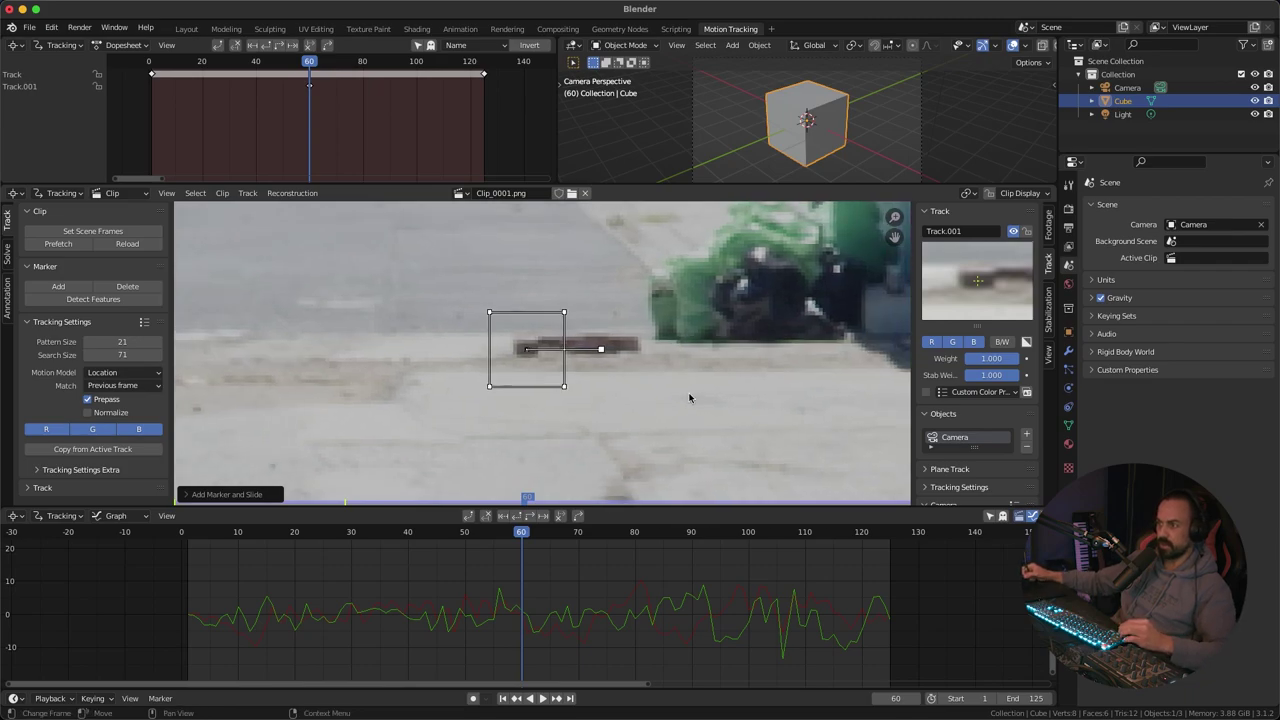
Step: Track the marker beside the green bags forward from frame 60 to frame 125, then return to frame 60
scroll(614, 356, "down", 1)
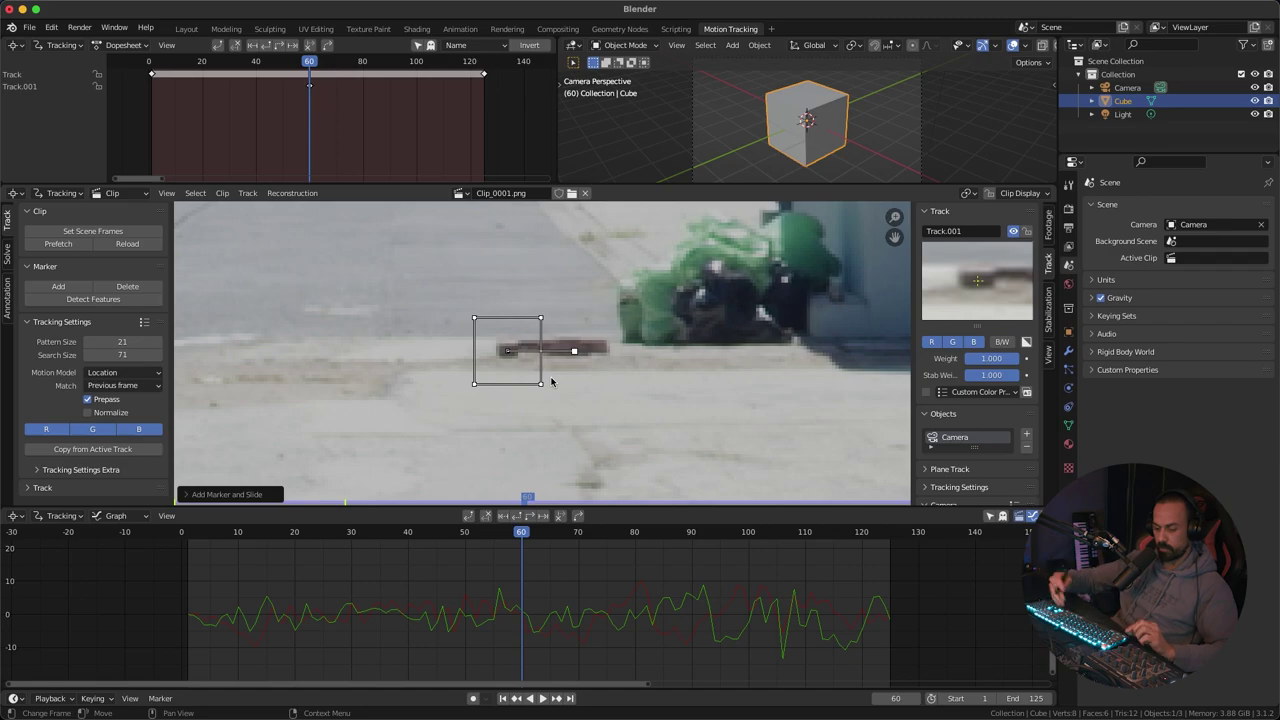
key("ctrl+t")
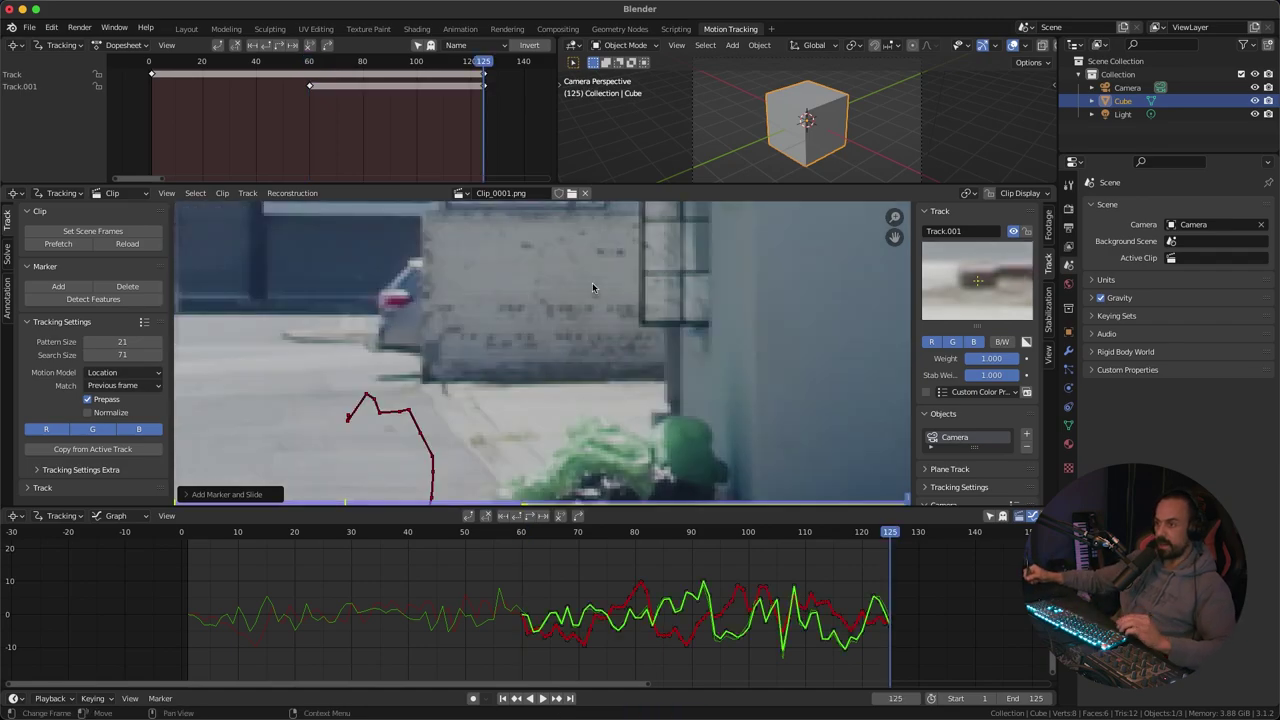
mouse_move(886, 540)
left_mouse_down()
mouse_move(590, 540)
mouse_move(849, 531)
mouse_move(629, 531)
mouse_move(849, 531)
mouse_move(634, 560)
mouse_move(691, 535)
mouse_move(665, 537)
mouse_move(714, 536)
left_mouse_up()
left_click_drag(540, 533, 521, 536)
key("Left")
key("Right")
key("Left")
key("Right")
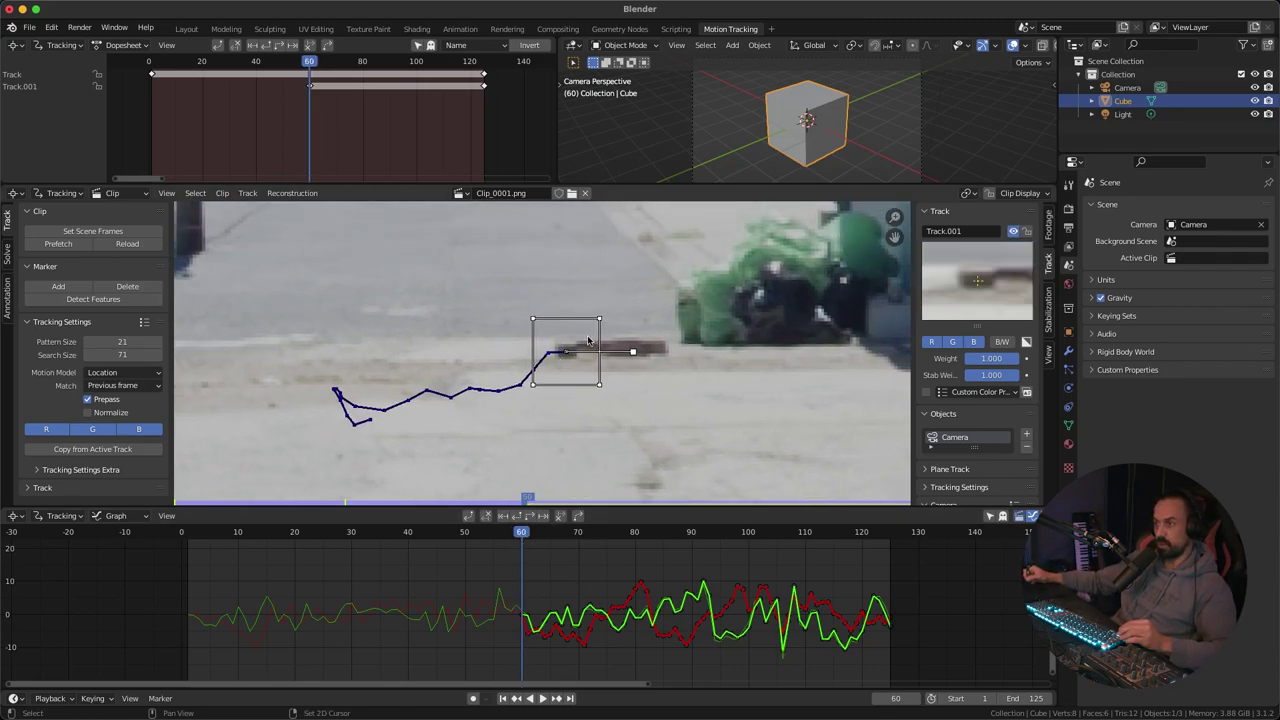
Step: Track the marker beside the green bags backward from frame 60 to frame 1
middle_click_drag(646, 351, 567, 331)
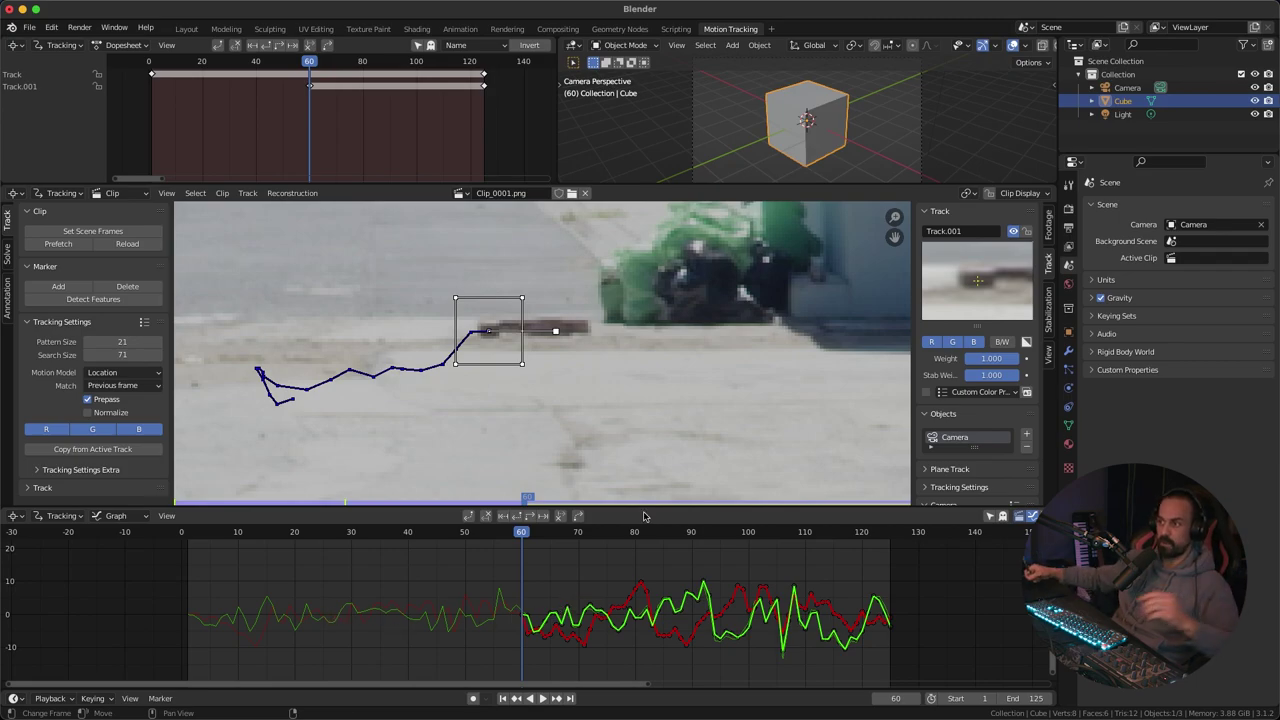
scroll(642, 400, "left", 3)
middle_click_drag(683, 403, 683, 351, "ctrl")
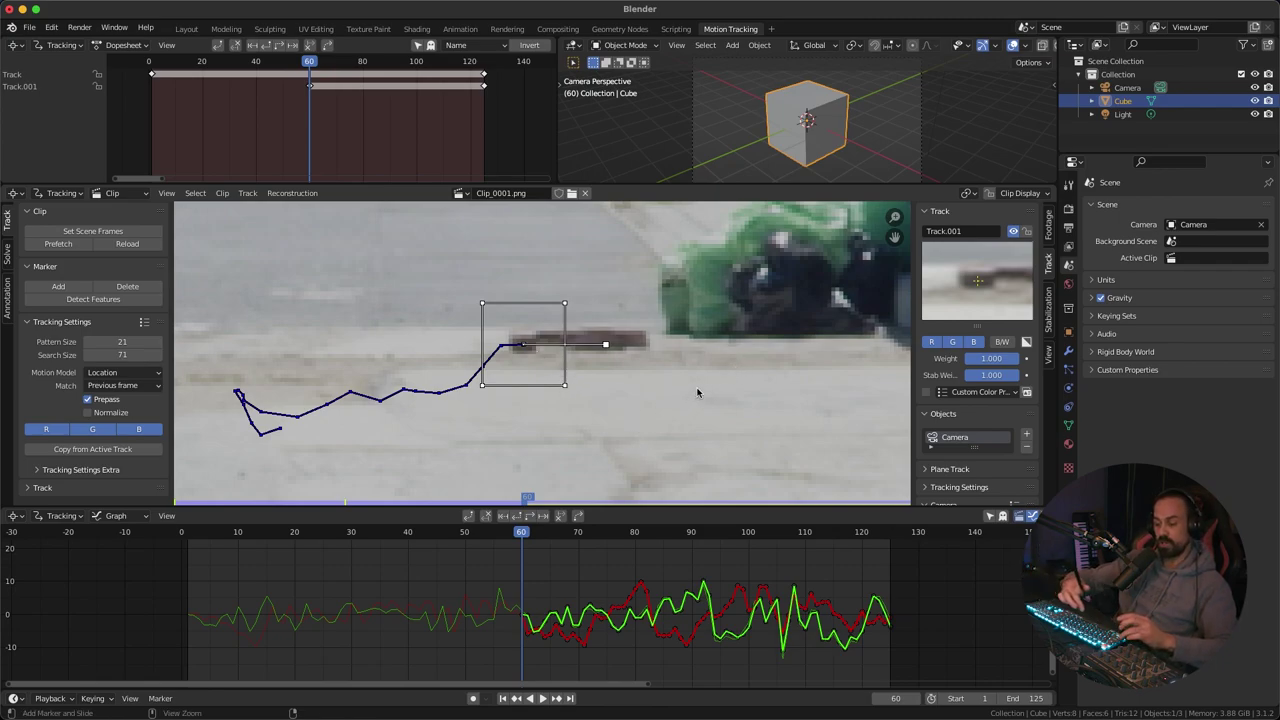
key("shift+Left")
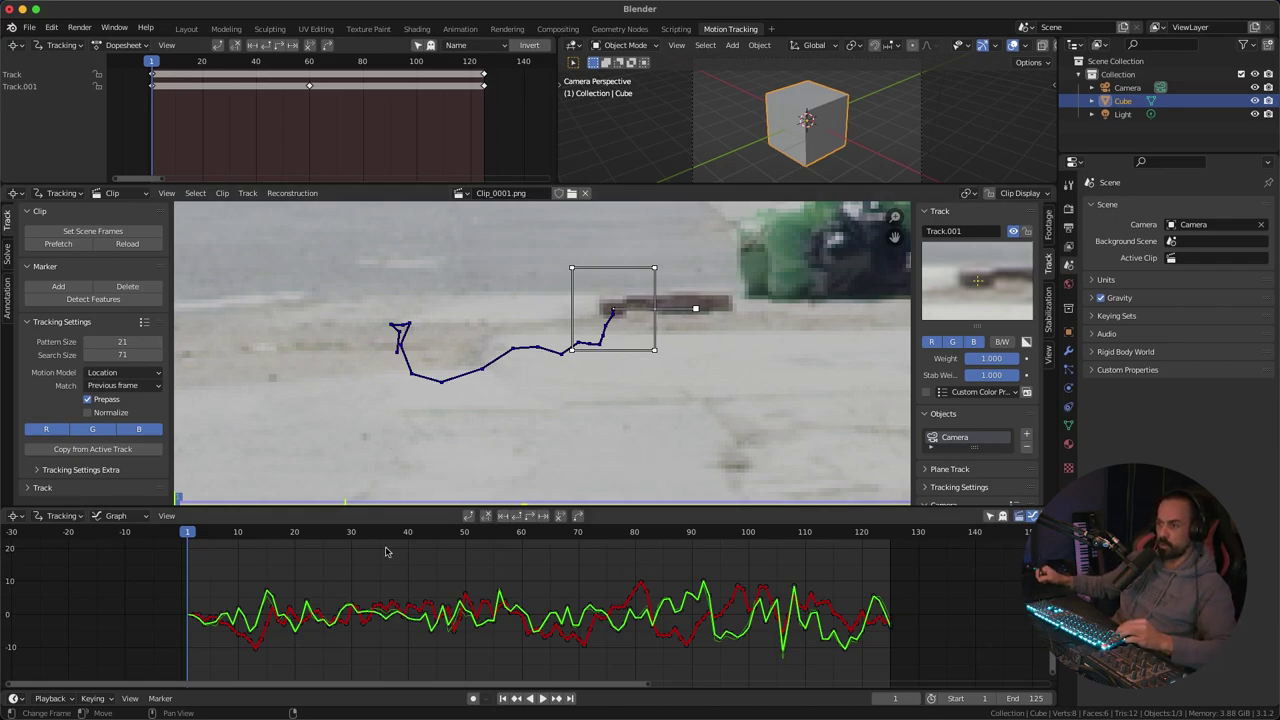
Step: Scrub through the sequence to check the marker beside the green bags, then return to frame 1
middle_click_drag(554, 589, 569, 586)
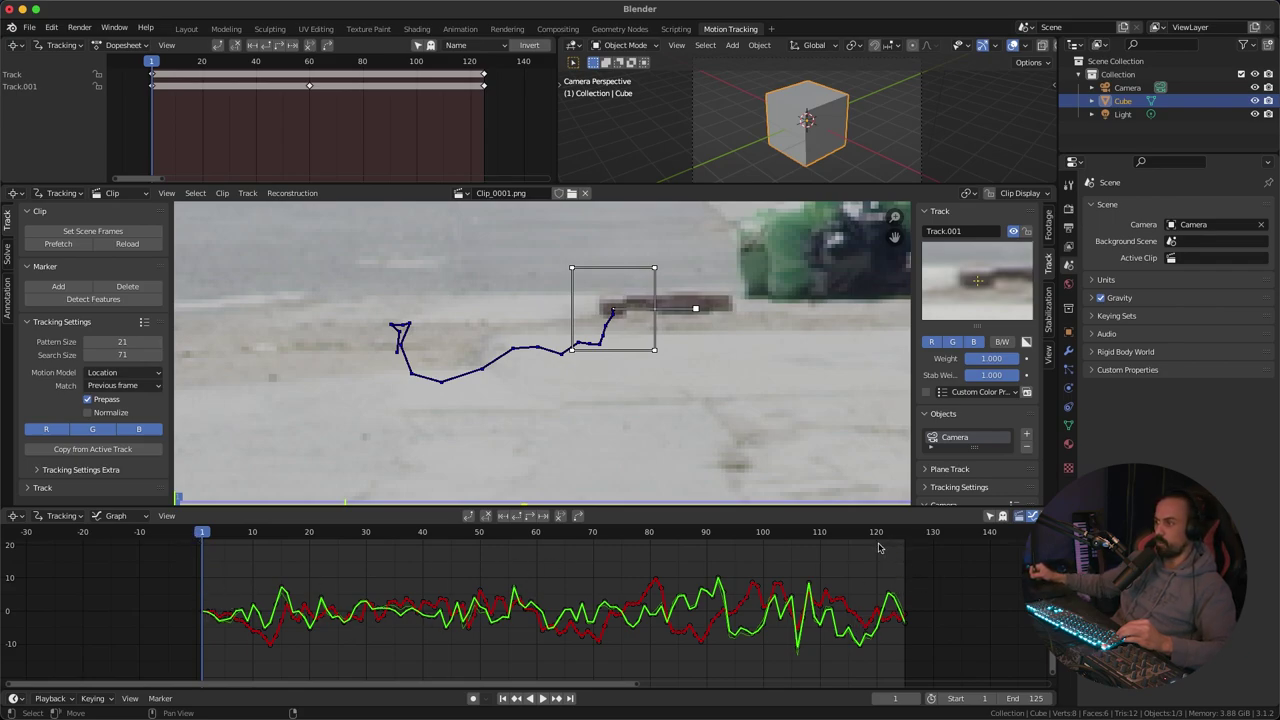
middle_click_drag(627, 383, 597, 414)
mouse_move(206, 533)
left_mouse_down()
mouse_move(785, 531)
mouse_move(317, 532)
mouse_move(562, 536)
left_mouse_up()
key("shift+Left")
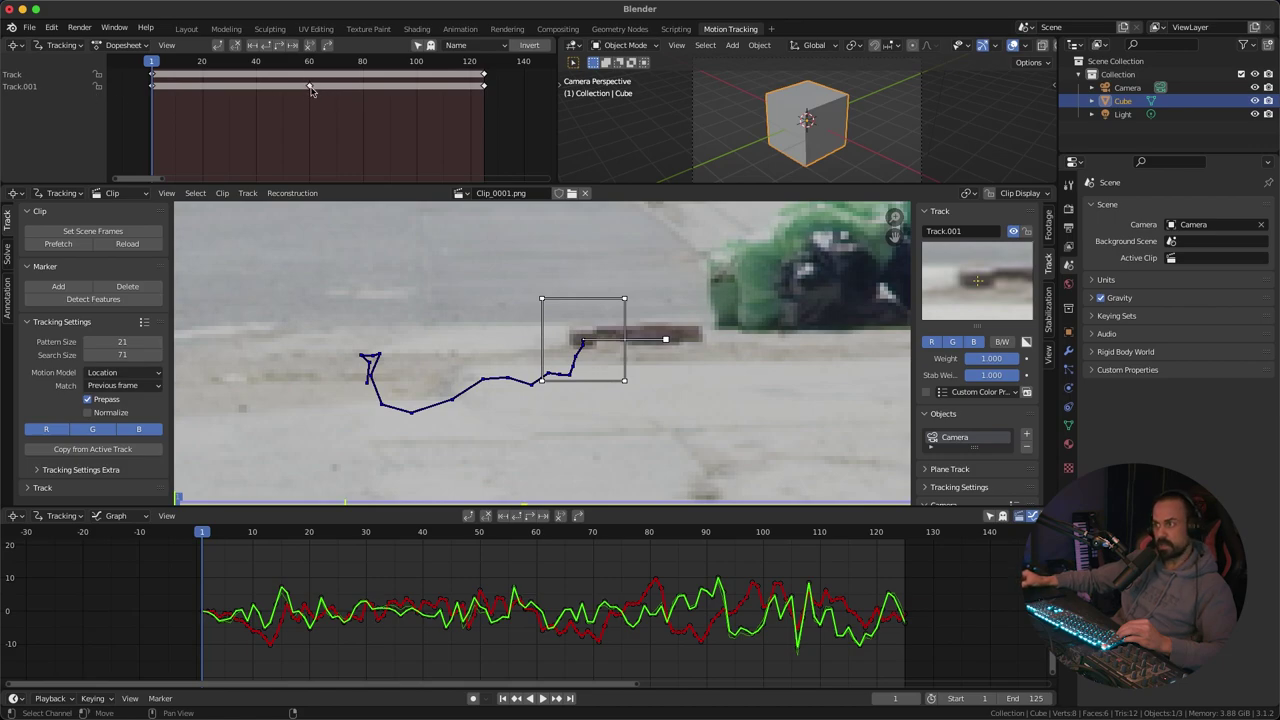
Step: Save the project under the file name TrackingTutorial
scroll(541, 353, "down", 4)
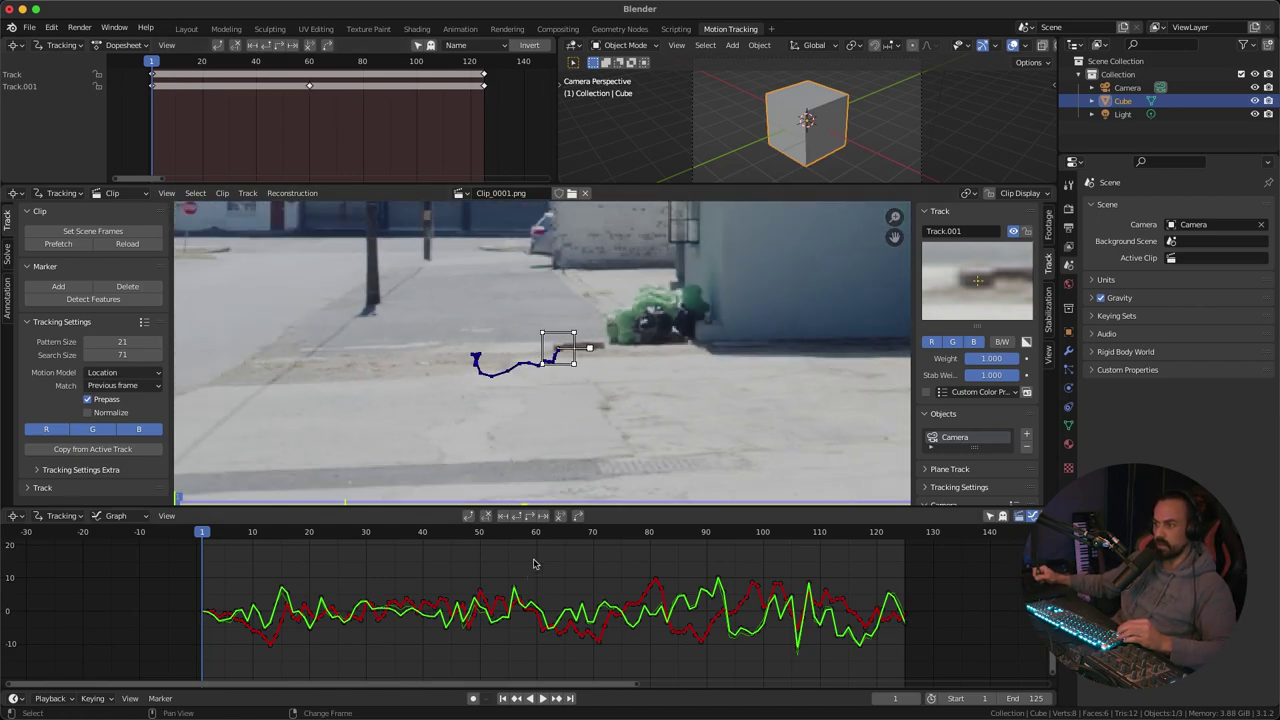
middle_click_drag(552, 436, 573, 406)
scroll(595, 386, "down", 2)
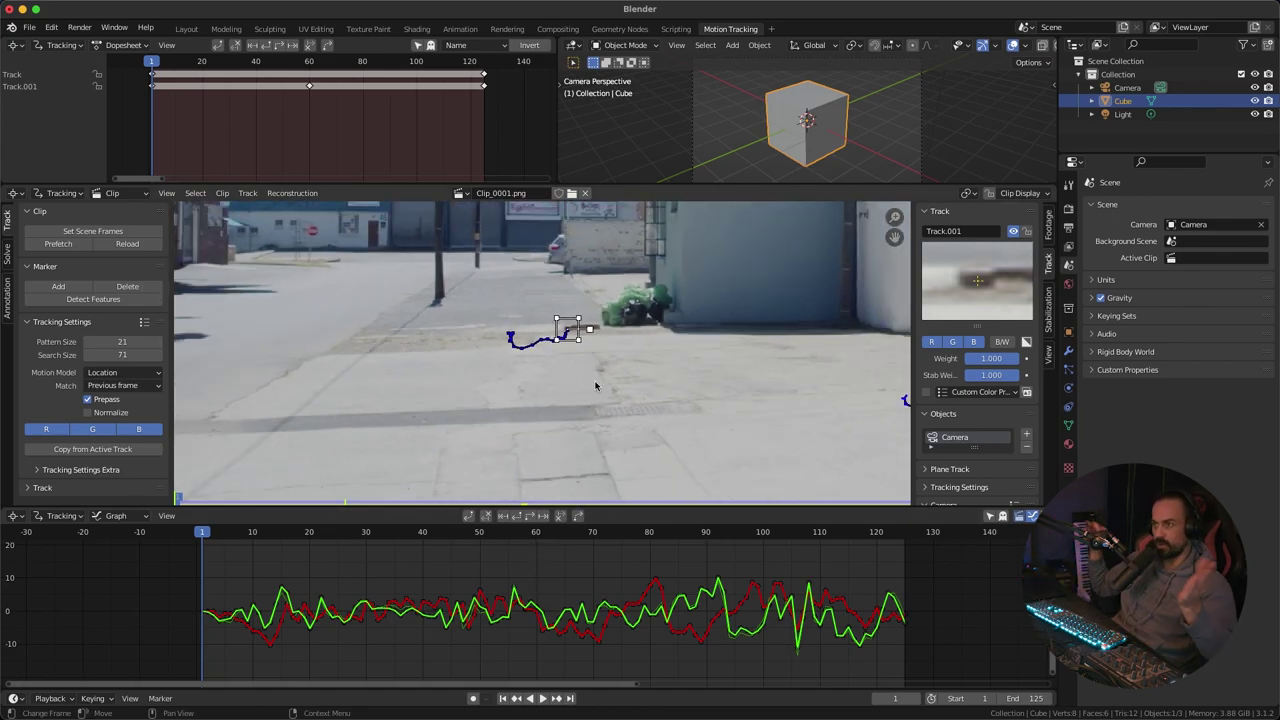
middle_click_drag(616, 377, 580, 455, "ctrl")
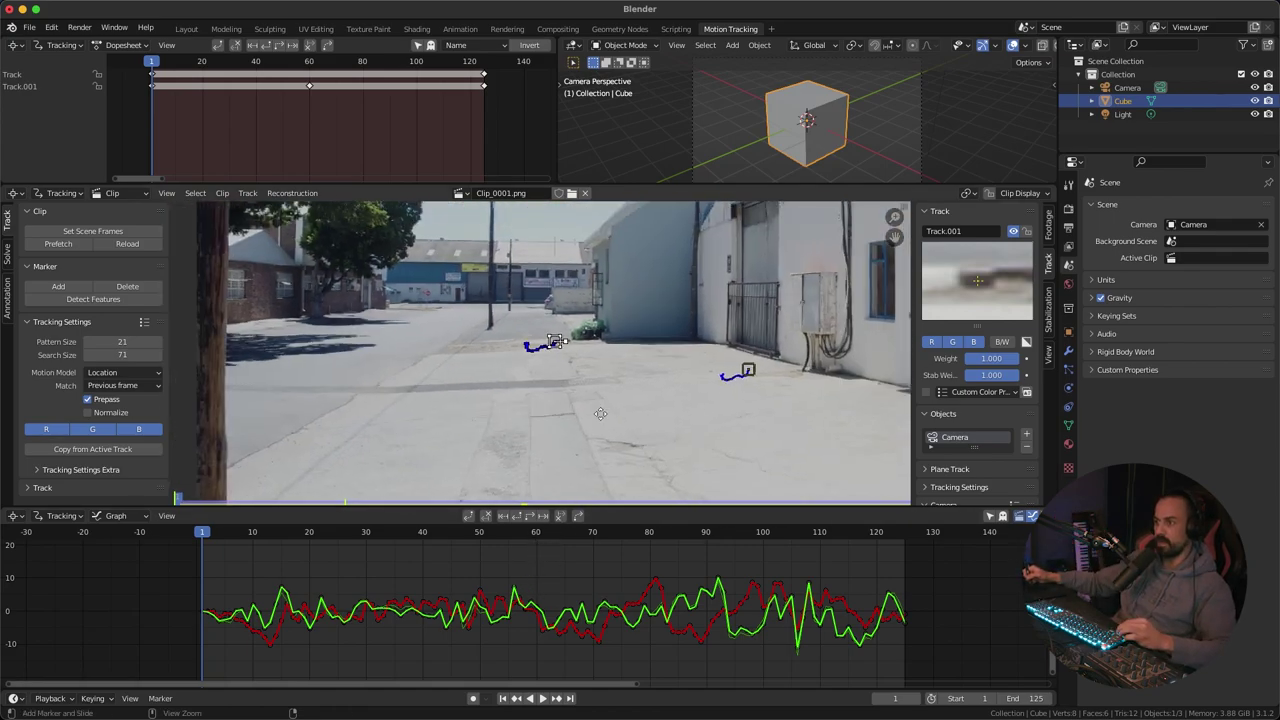
middle_click_drag(628, 375, 522, 382)
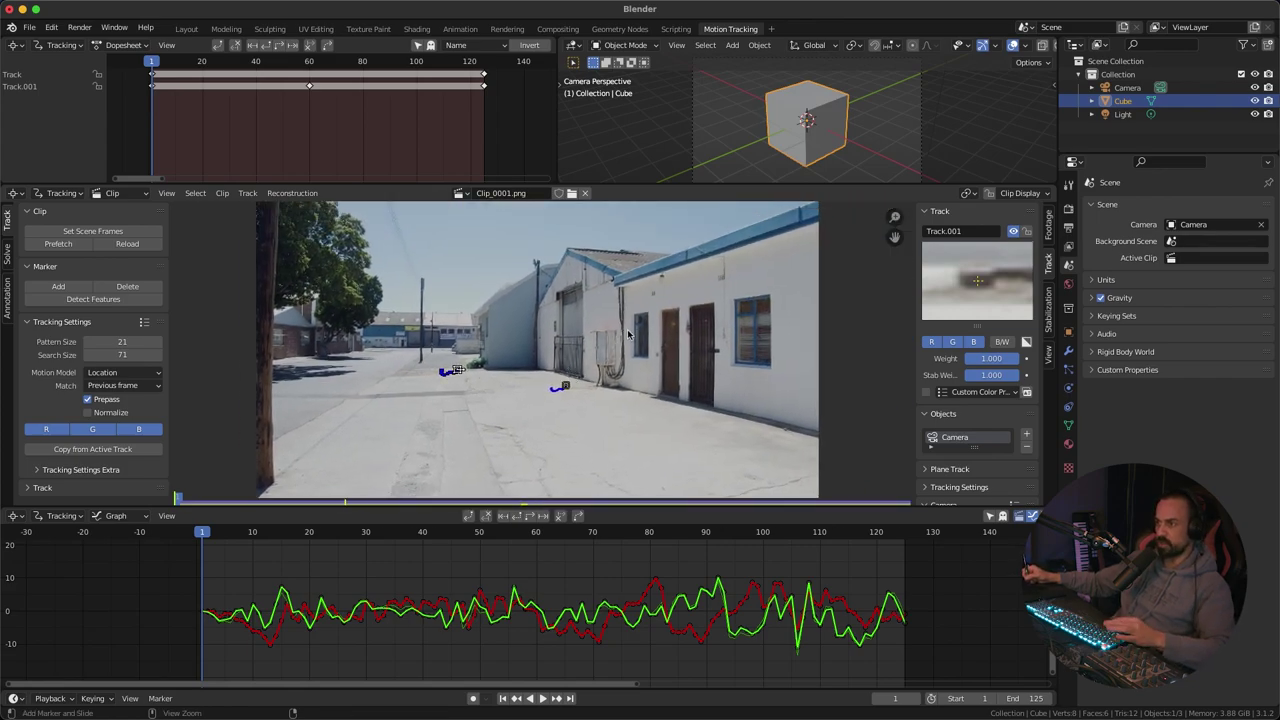
key("ctrl+s")
left_click(321, 249)
left_click(460, 579)
type("TrackingTutorial")
key("Return")
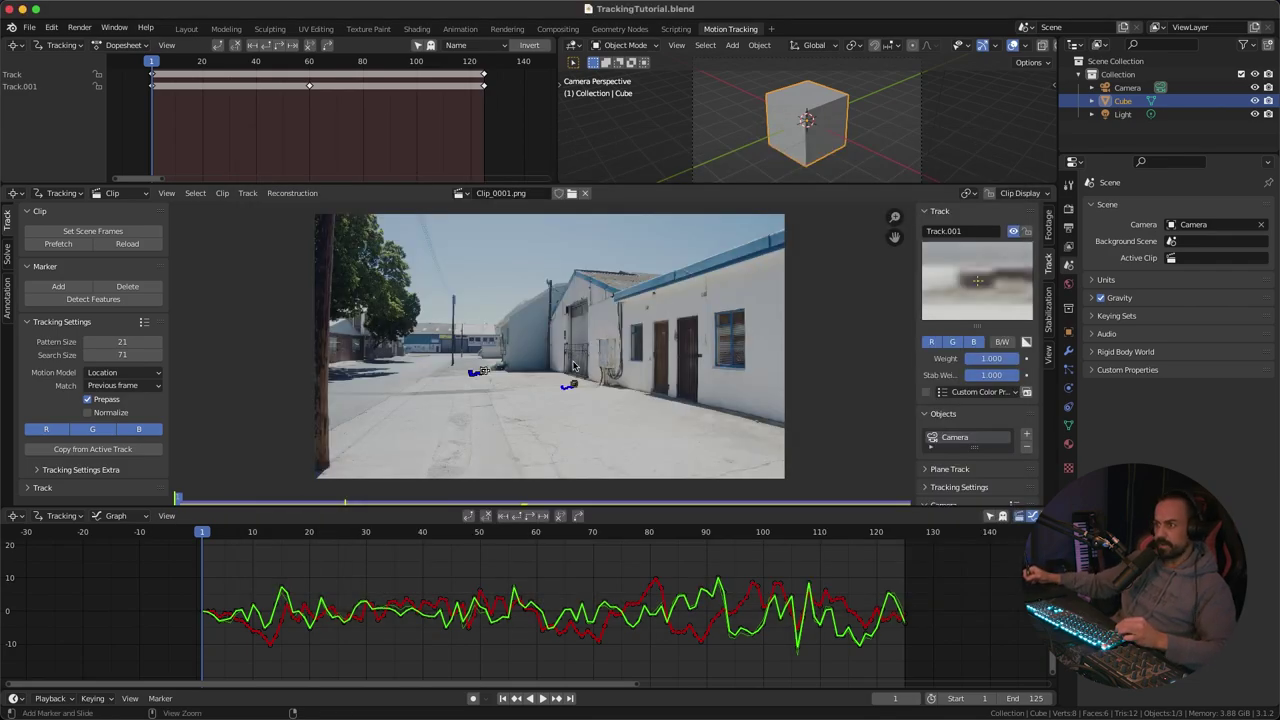
Step: Add a tracking marker at frame 1 on the reddish spot at the end of the dark pavement crack in the foreground
scroll(573, 362, "up", 6)
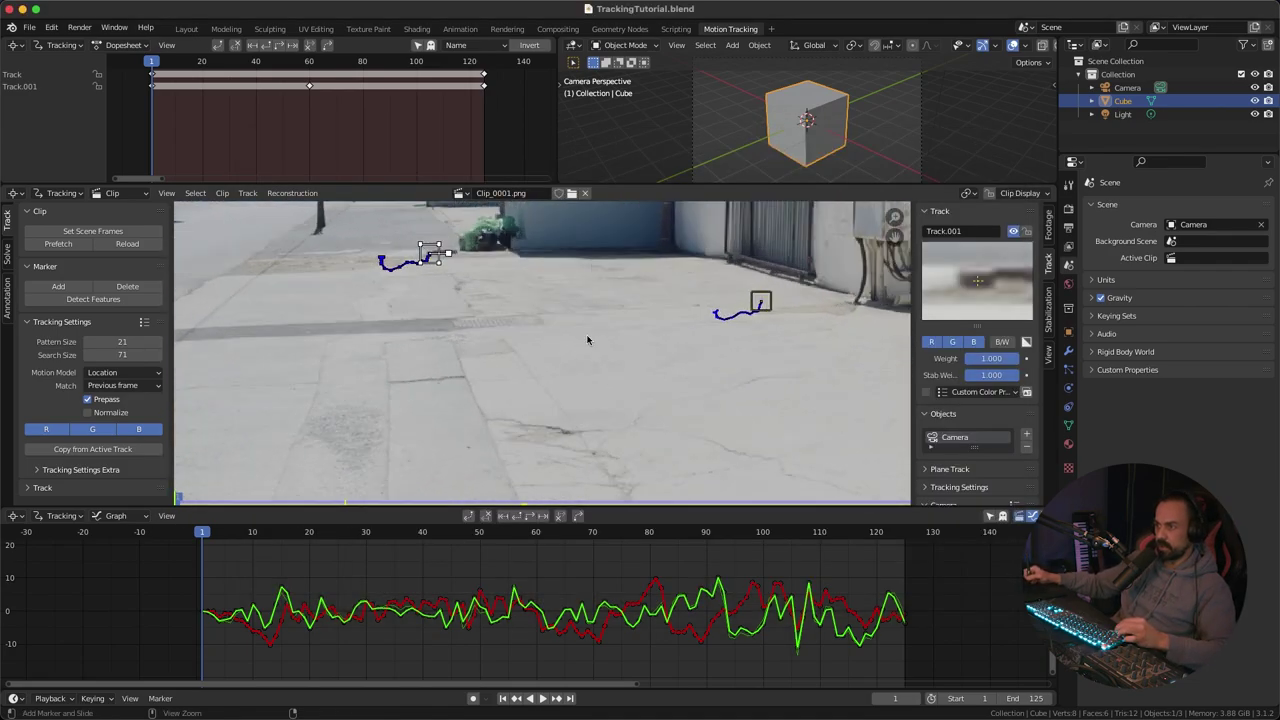
middle_click_drag(578, 392, 574, 310, "ctrl")
middle_click_drag(572, 420, 569, 290)
middle_click_drag(590, 380, 537, 340, "ctrl")
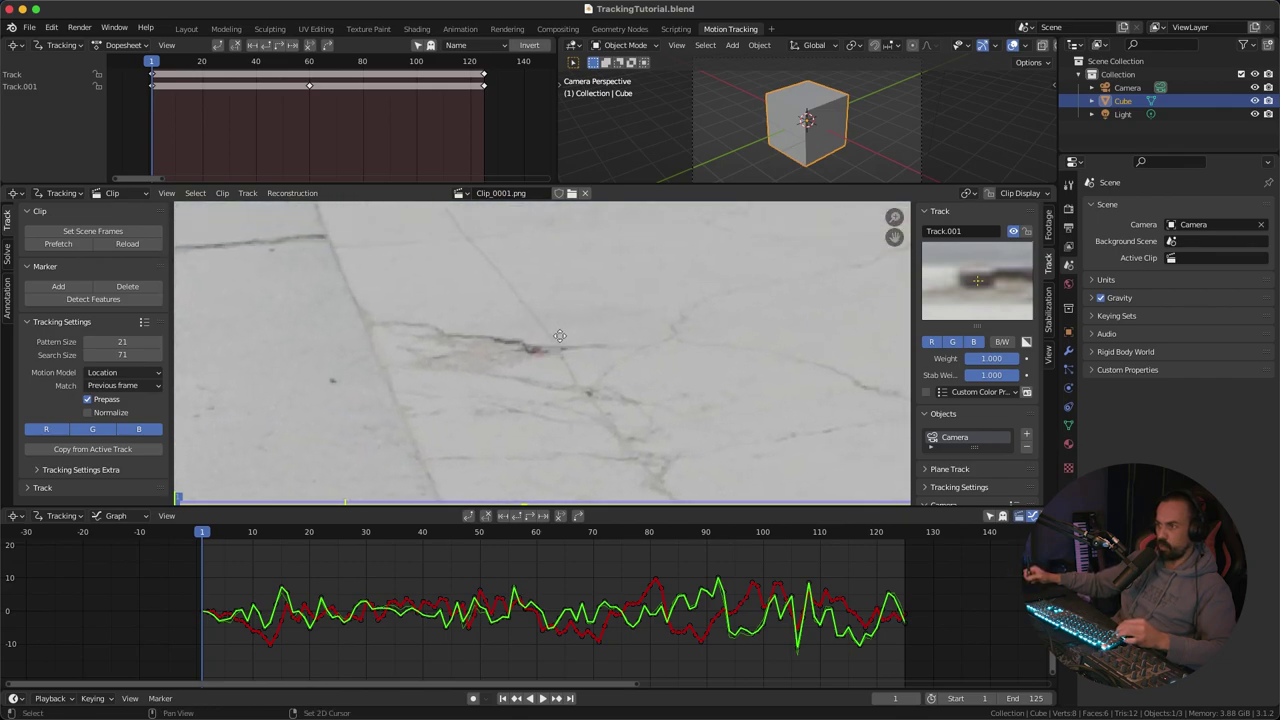
scroll(557, 316, "up", 1)
scroll(560, 365, "down", 1)
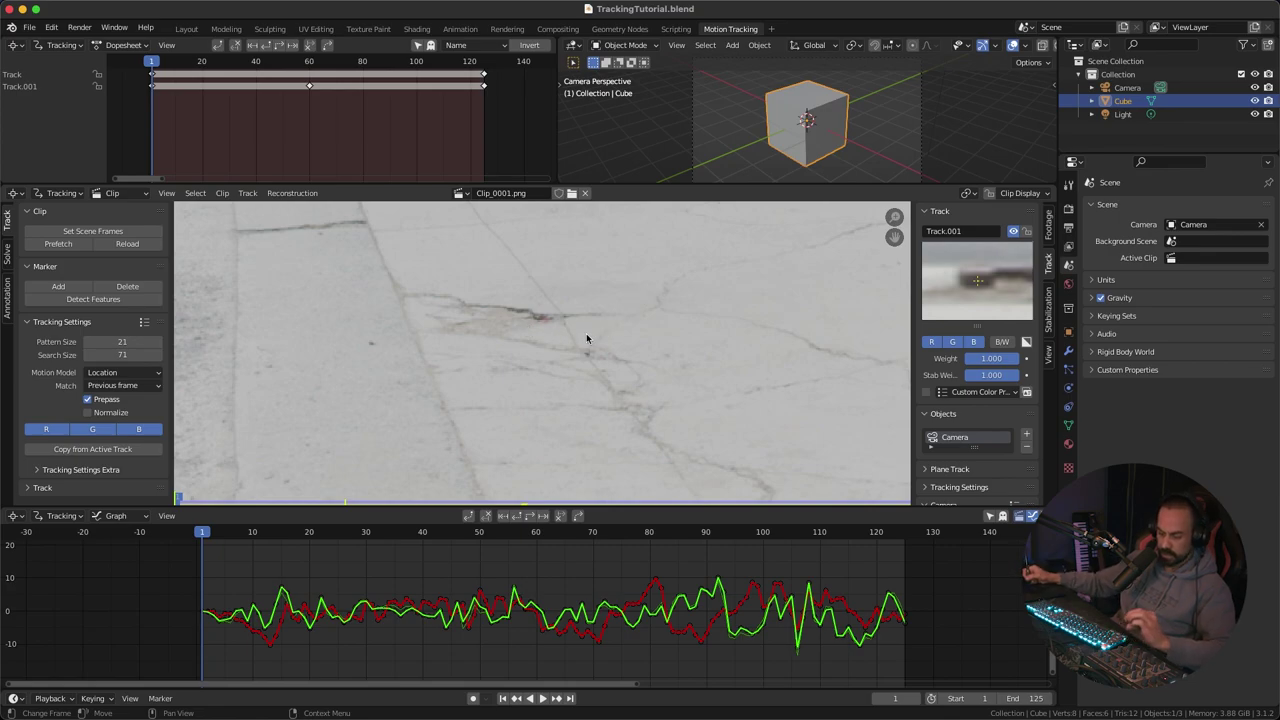
left_click(264, 536)
key("shift+Left")
middle_click_drag(574, 346, 591, 359)
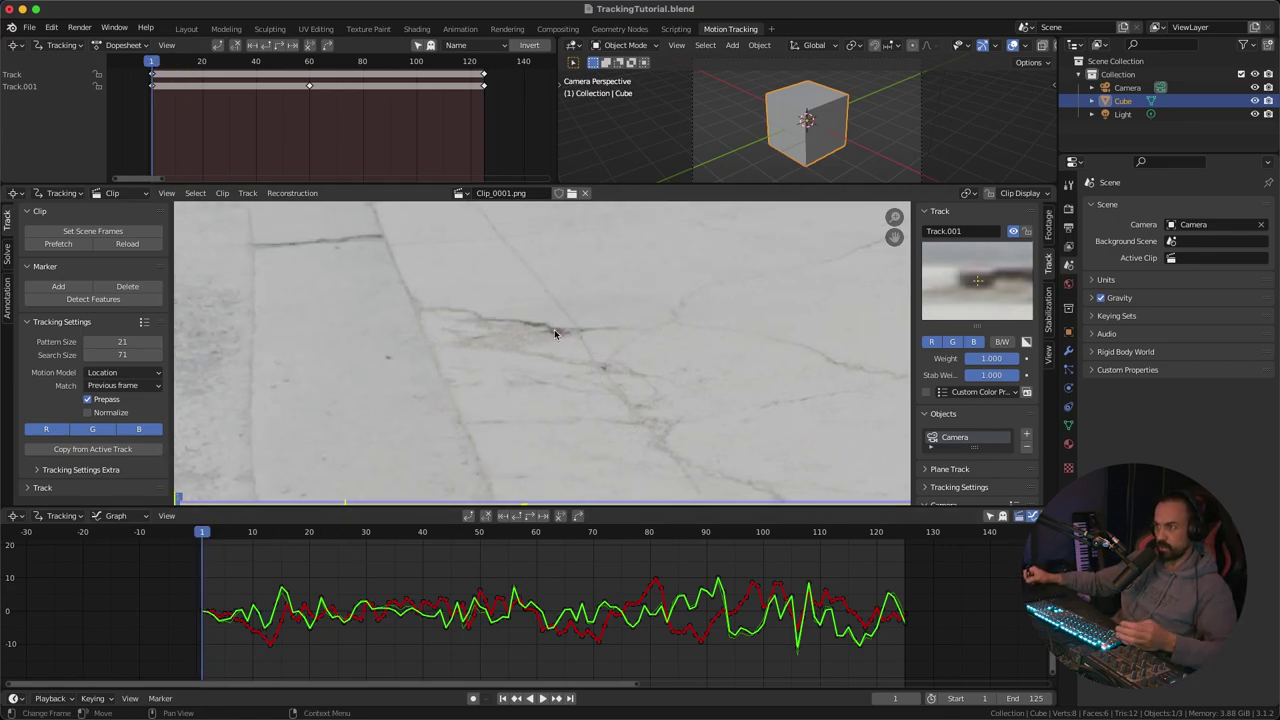
left_click(556, 332, "ctrl")
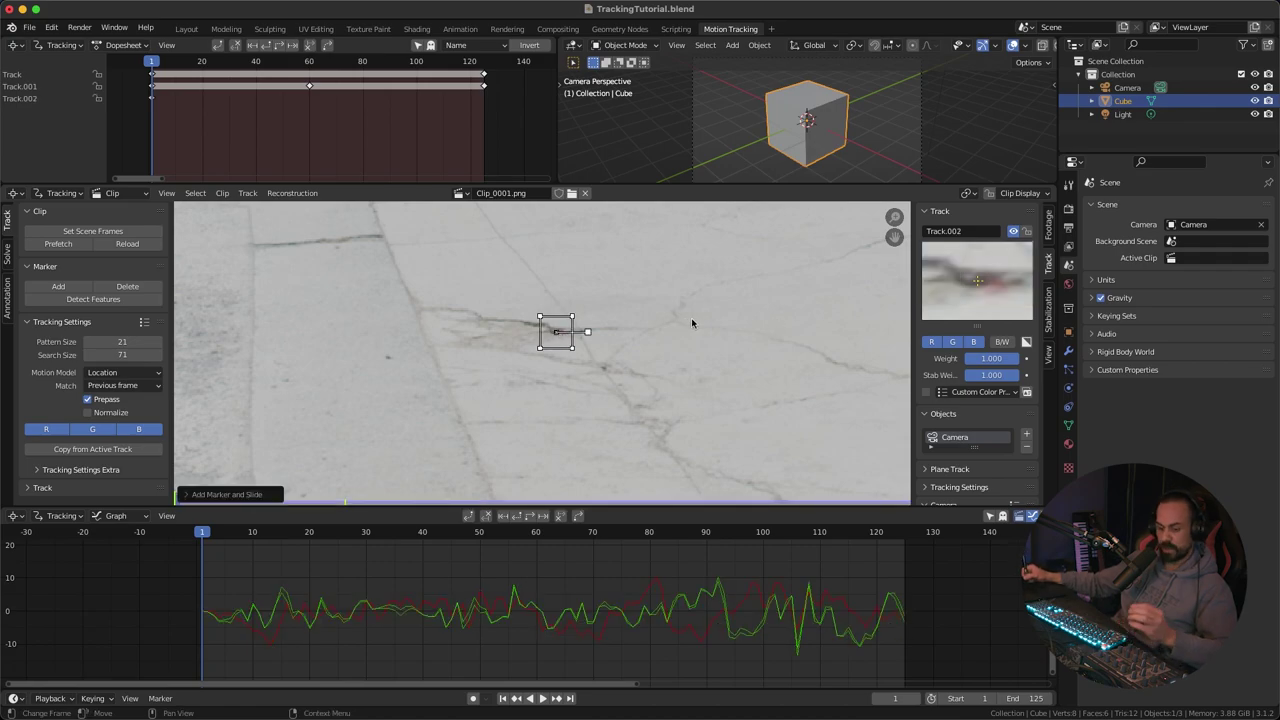
Step: Track the marker on the reddish crack spot forward from frame 1 to frame 125, check it by scrubbing, and return to frame 1
key("ctrl+t")
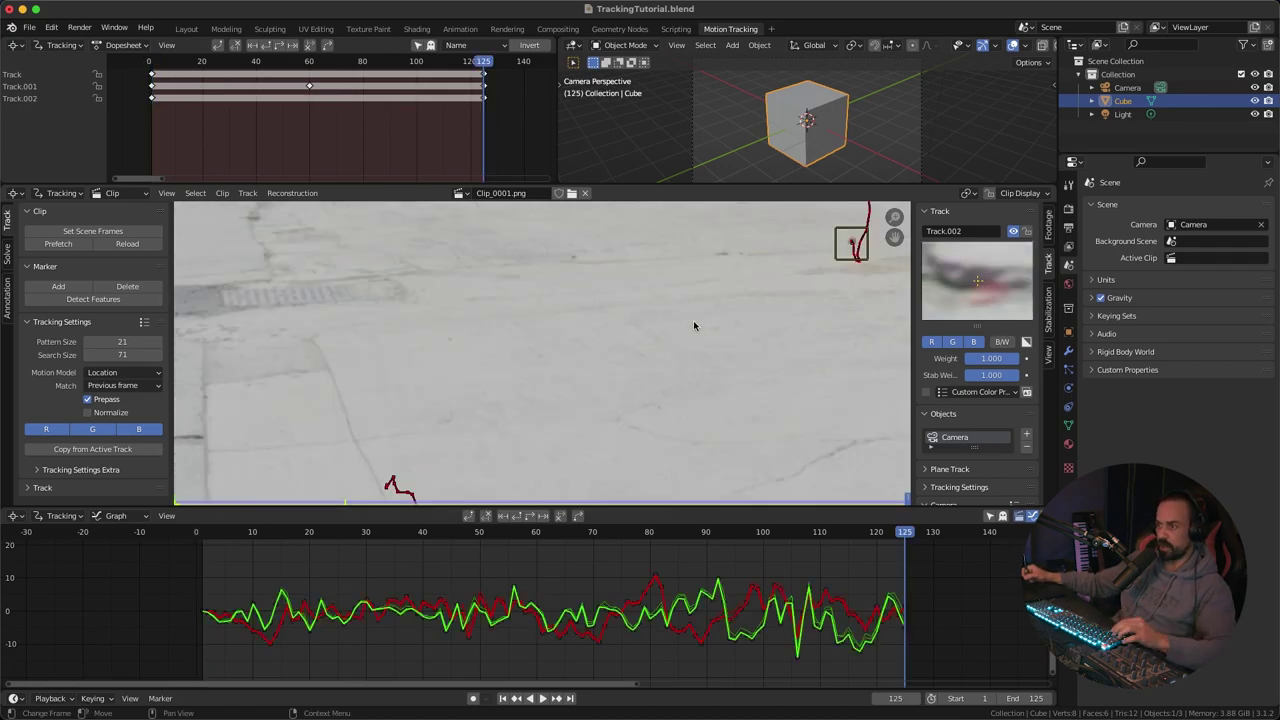
scroll(658, 338, "down", 2)
middle_click_drag(614, 384, 640, 268)
middle_click_drag(622, 346, 650, 306)
scroll(650, 306, "up", 1)
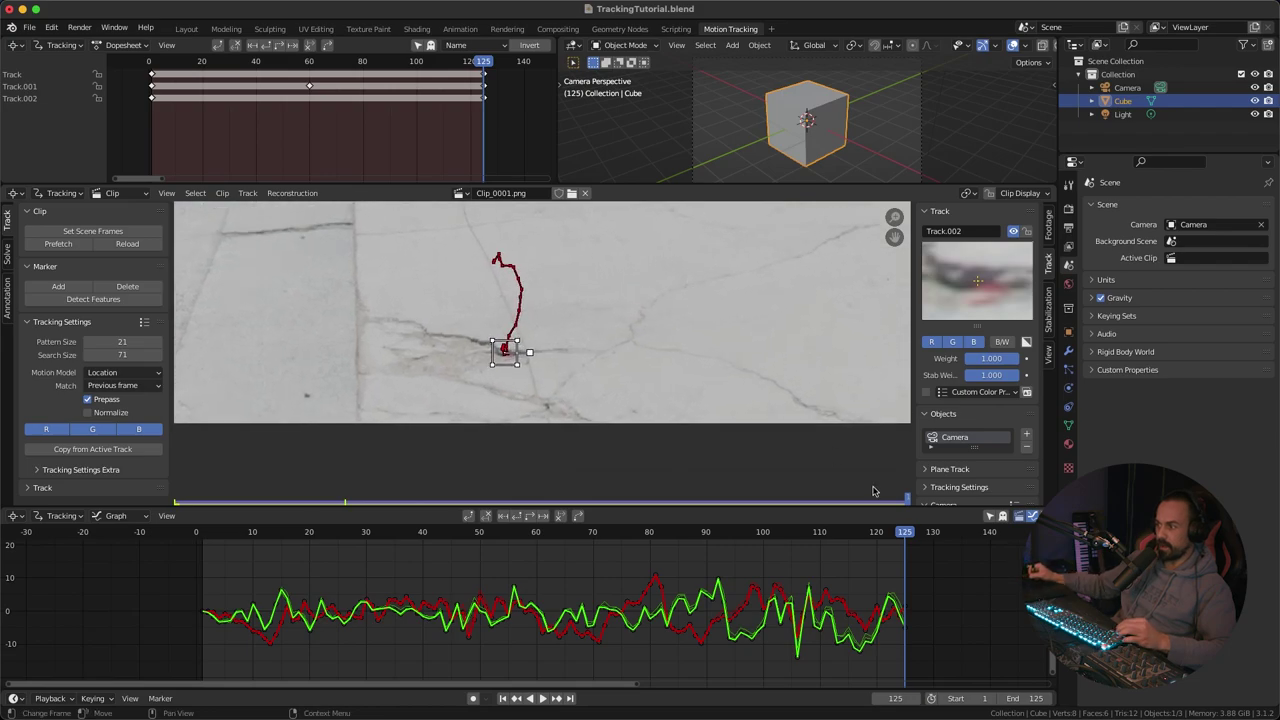
left_click_drag(903, 533, 428, 533)
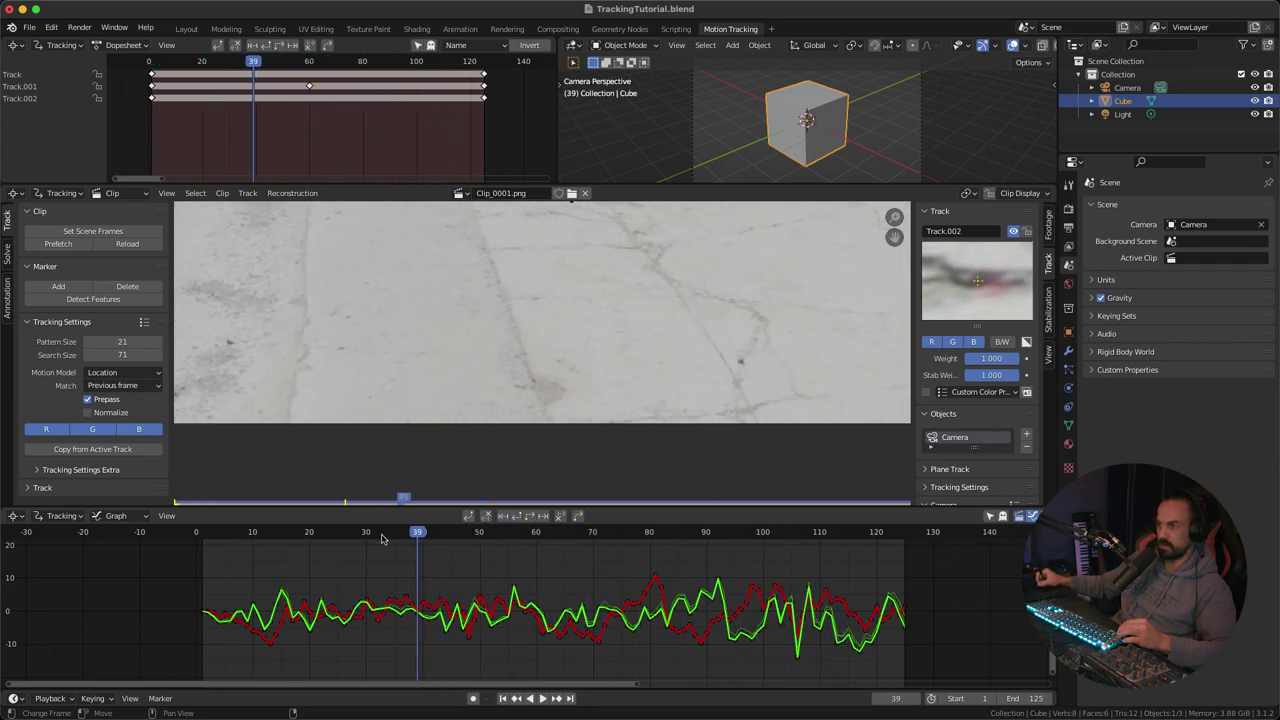
key("shift+Left")
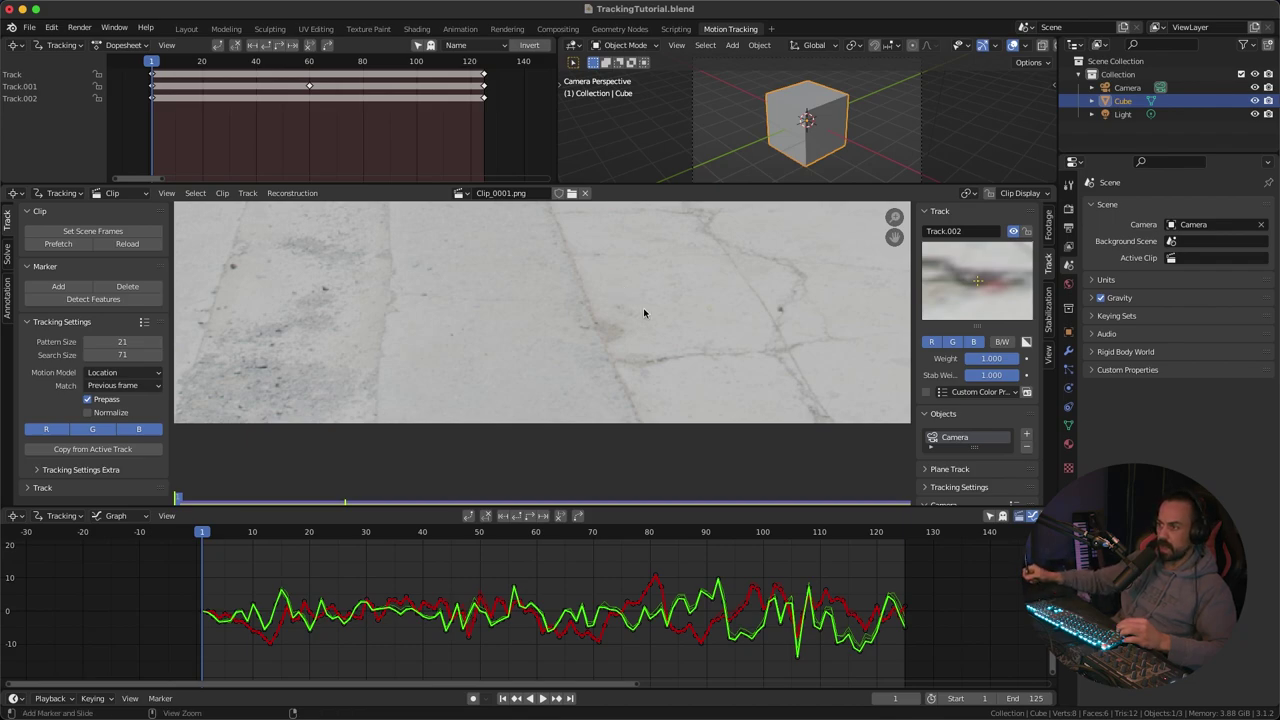
Step: Add a tracking marker at frame 1 where the short dark pavement joint meets the long diagonal seam
scroll(657, 300, "down", 1)
middle_click_drag(709, 304, 581, 470)
middle_click_drag(606, 356, 679, 240)
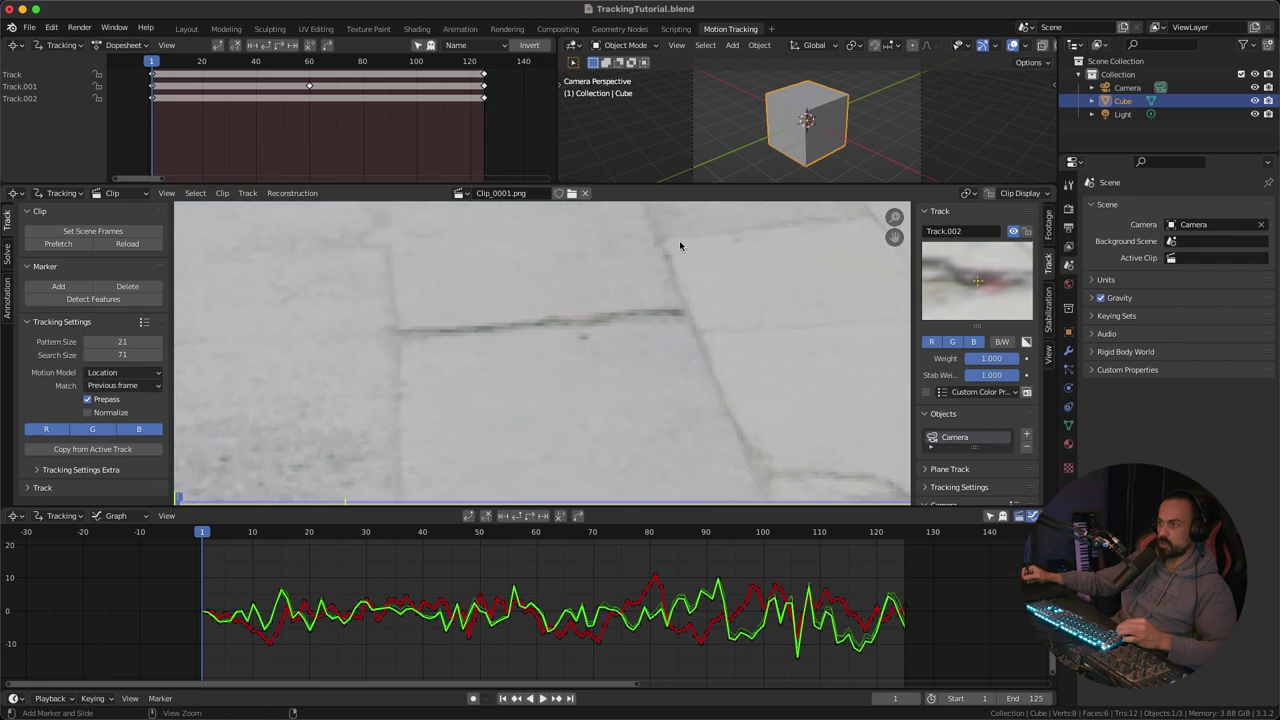
middle_click_drag(685, 313, 505, 341)
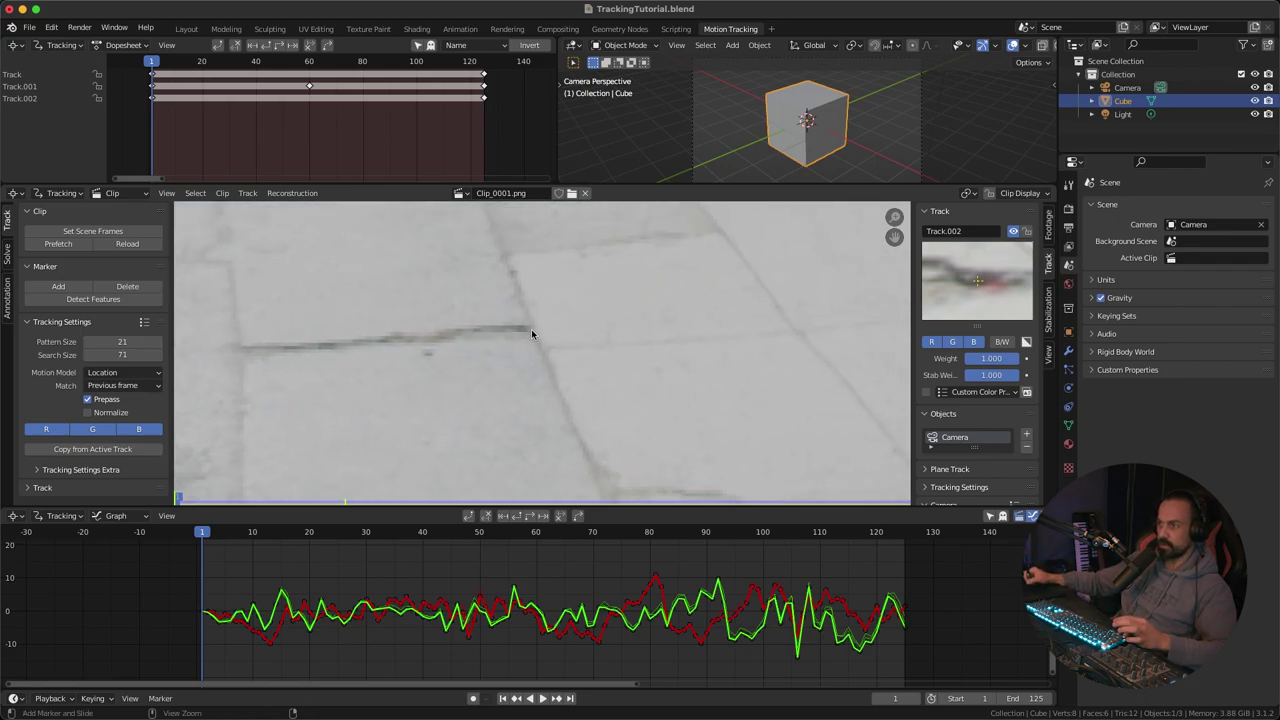
left_click(531, 331, "ctrl")
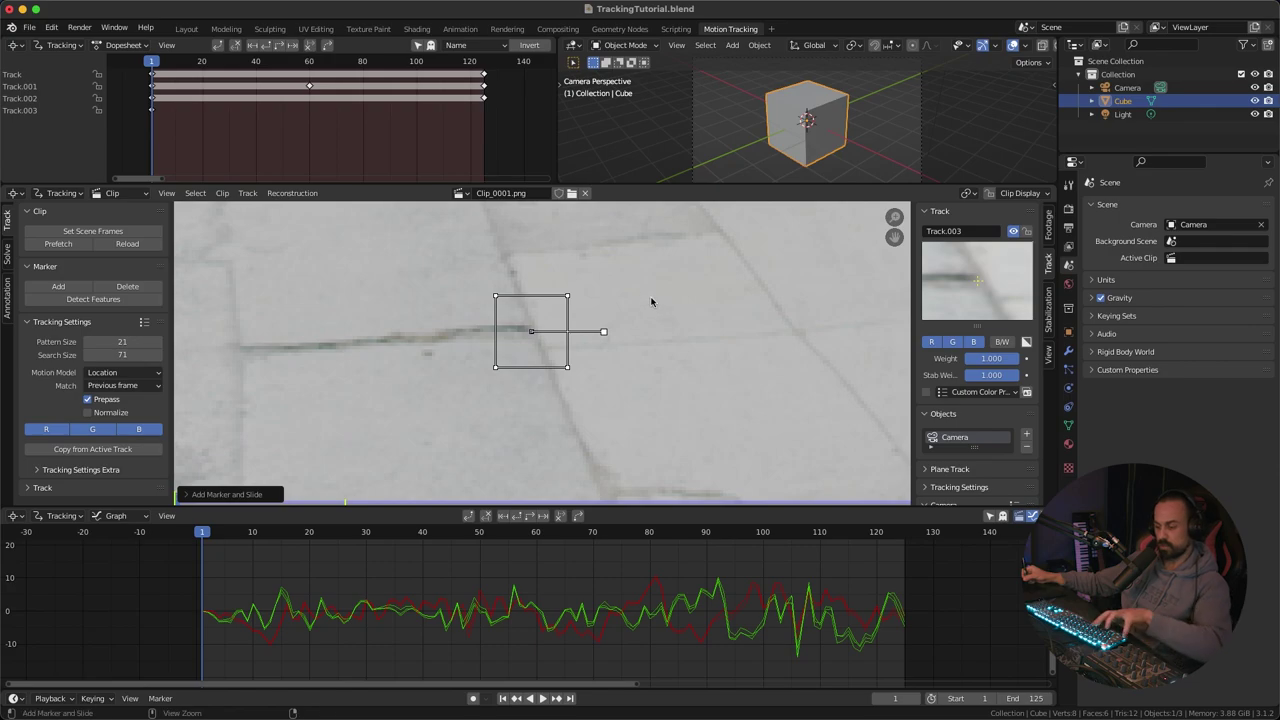
Step: Track the pavement joint marker forward from frame 1 to frame 125, scrub back through the footage, and return to frame 1
key("ctrl+t")
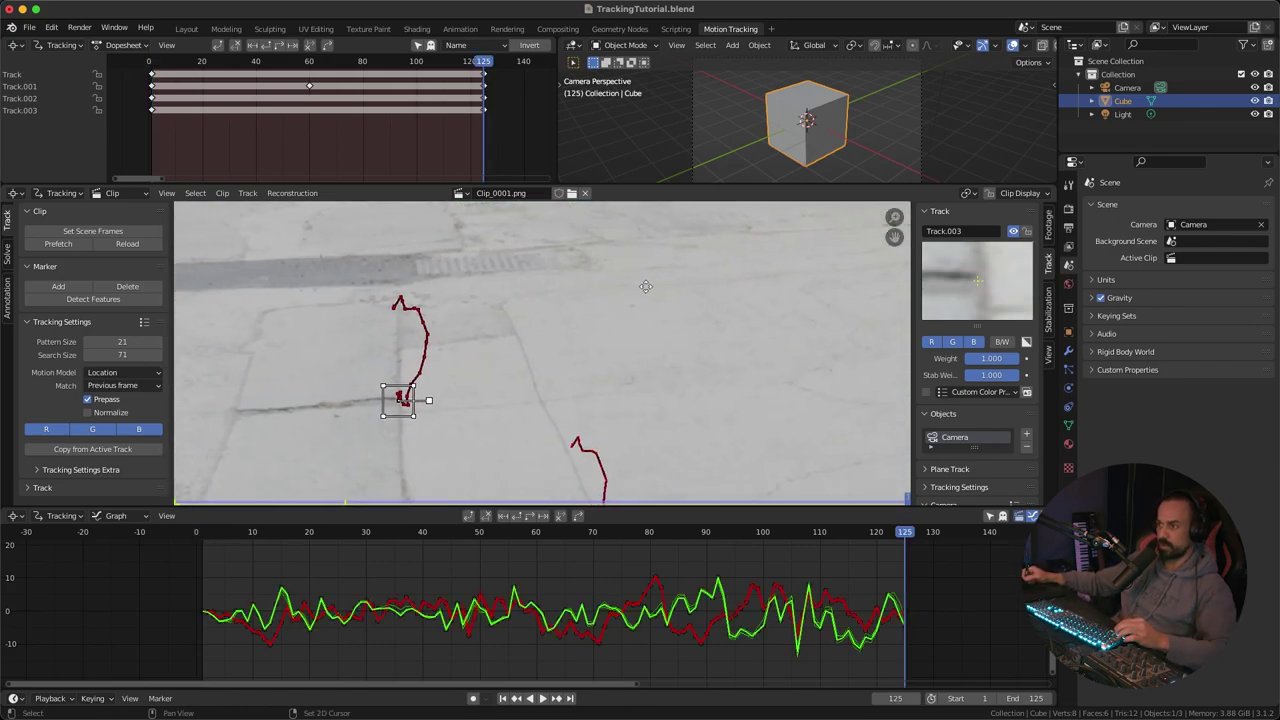
middle_click_drag(640, 294, 677, 245)
left_click_drag(903, 535, 597, 540)
key("shift+Left")
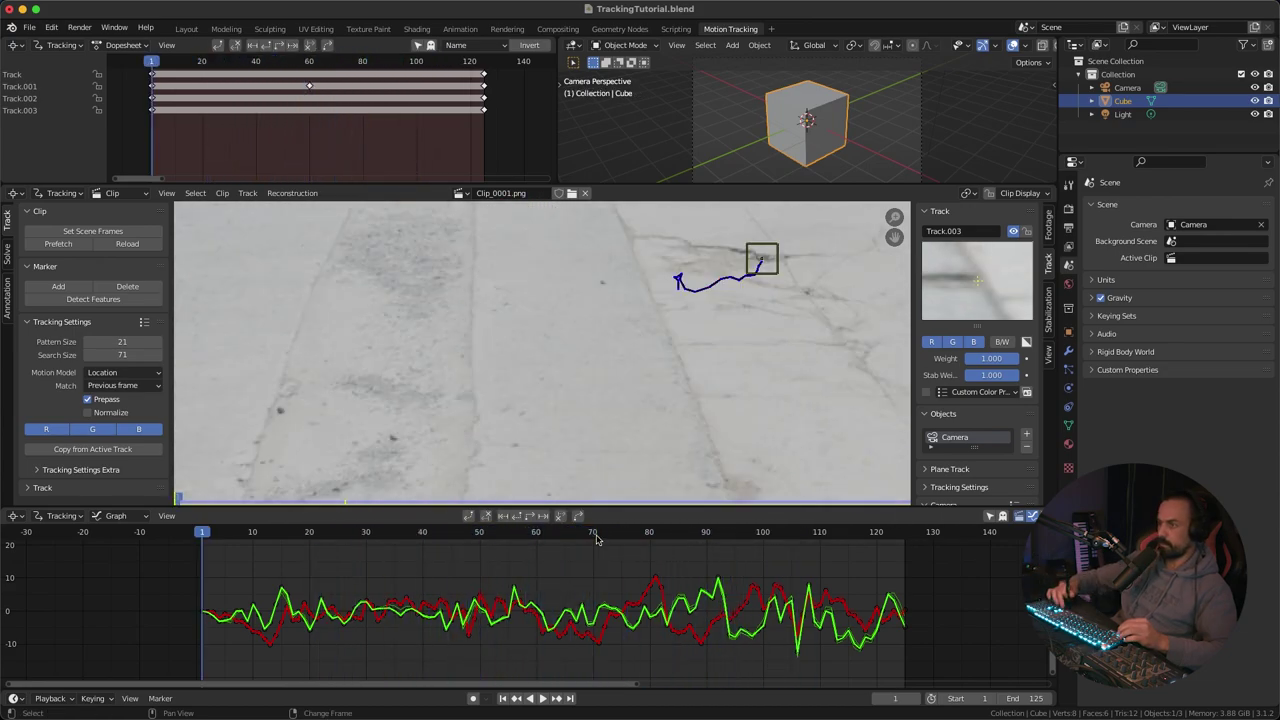
Step: Scrub the footage to assess the small tan stone at the white wall's base, and add a tracking marker on it at frame 1
scroll(600, 385, "down", 5)
middle_click_drag(600, 385, 520, 418)
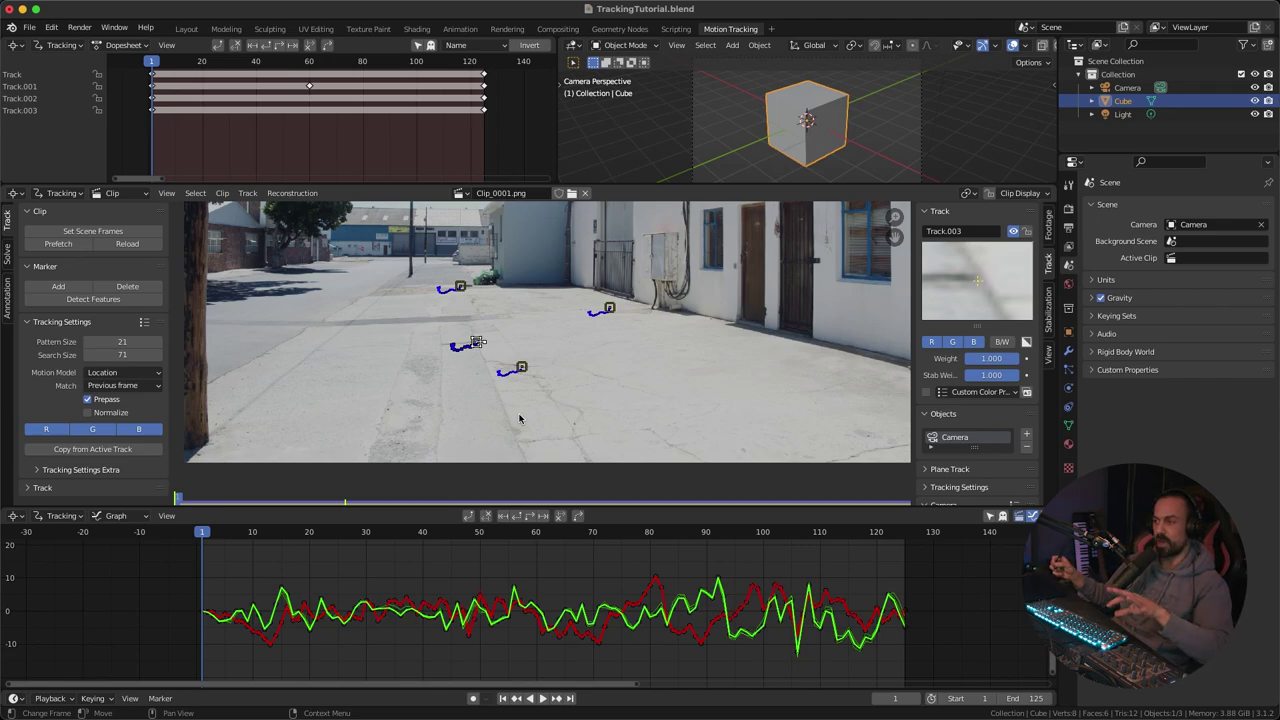
middle_click_drag(519, 419, 289, 435)
left_click_drag(230, 541, 519, 536)
middle_click_drag(720, 454, 571, 331)
left_click_drag(521, 533, 558, 545)
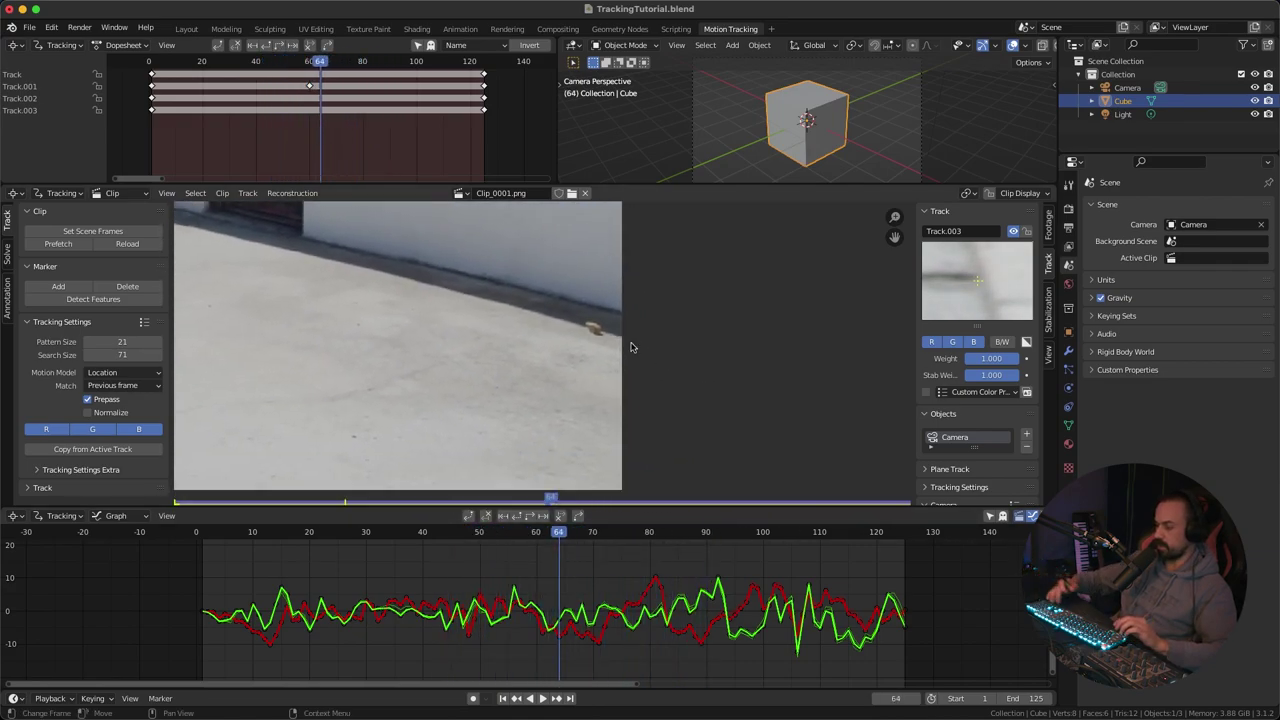
key("shift+Left")
middle_click_drag(541, 280, 665, 356, "ctrl")
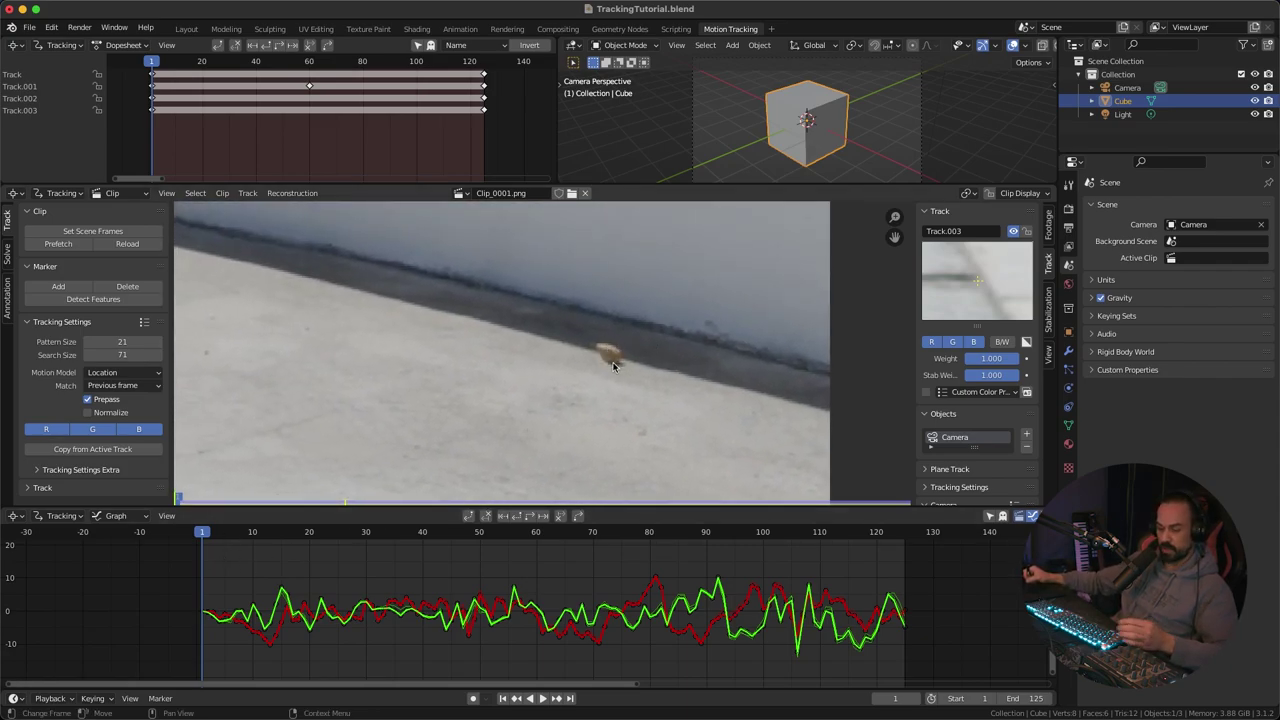
left_click(610, 358, "ctrl")
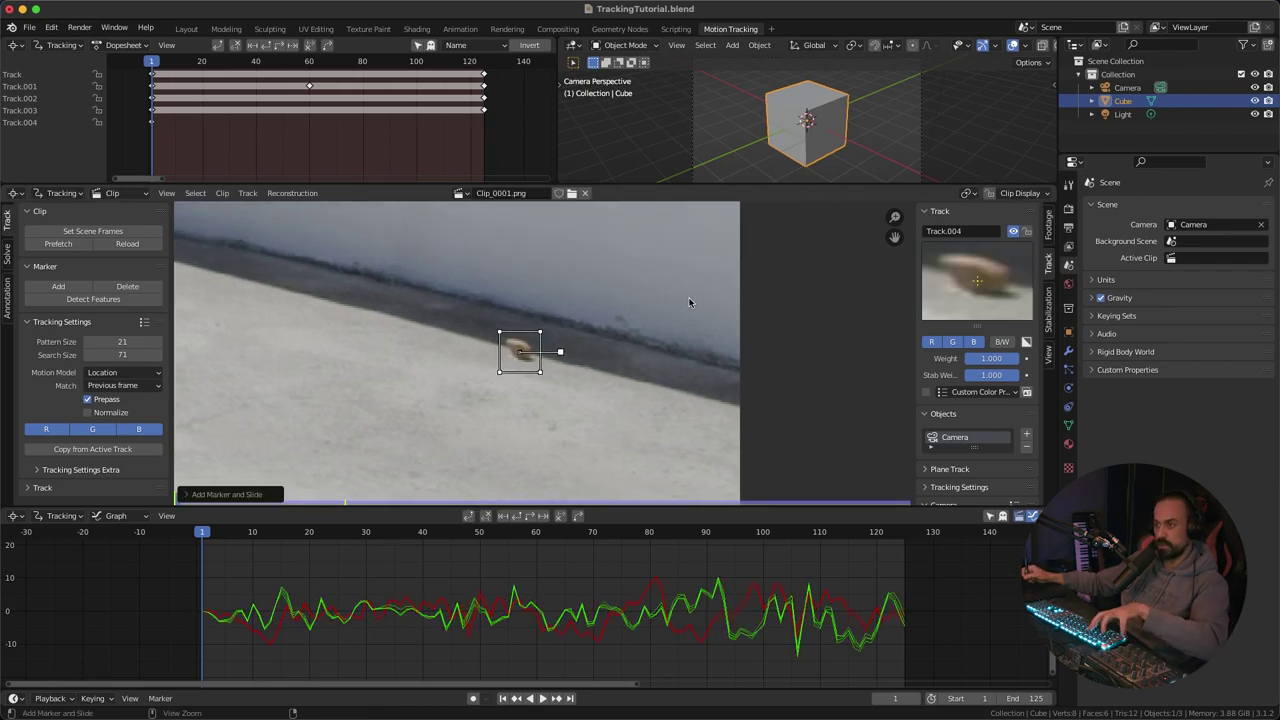
Step: Track the stone marker forward from frame 1 and compare its last frames, 78 to 80, near the image edge
key("ctrl+t")
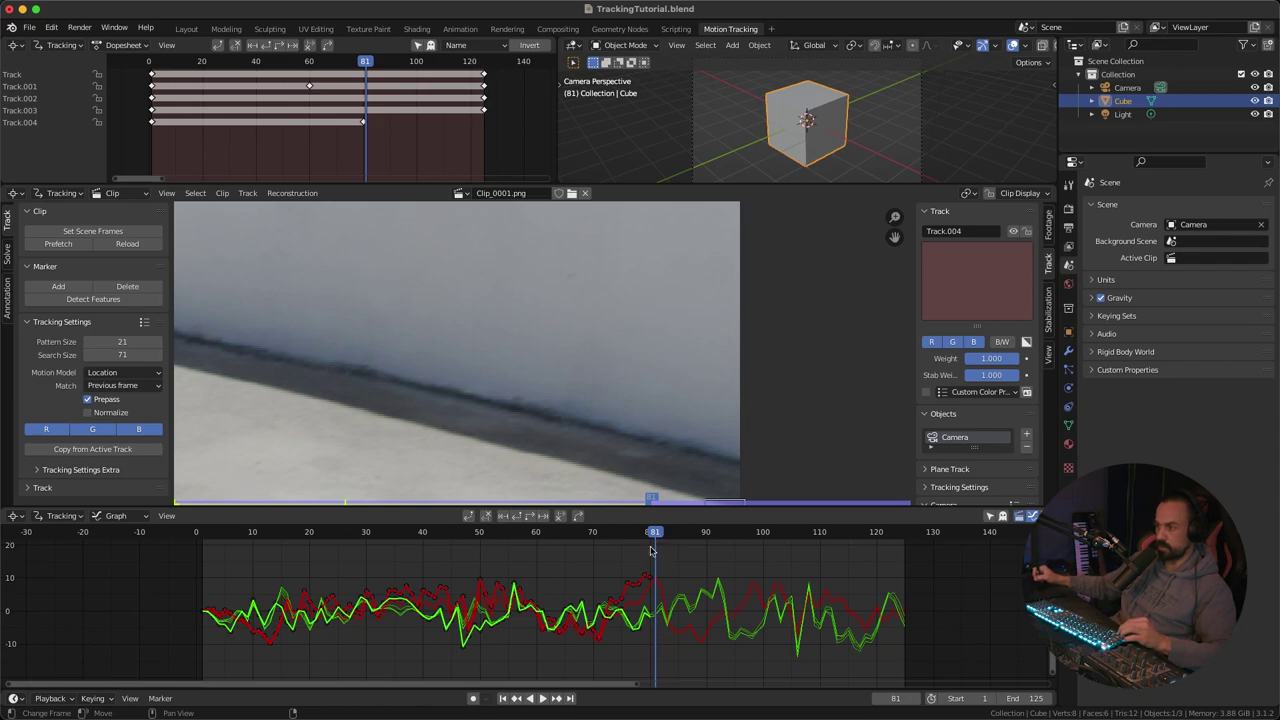
mouse_move(646, 443)
middle_mouse_down()
mouse_move(623, 314)
mouse_move(637, 284)
middle_mouse_up()
mouse_move(654, 534)
left_mouse_down()
mouse_move(405, 527)
mouse_move(650, 535)
left_mouse_up()
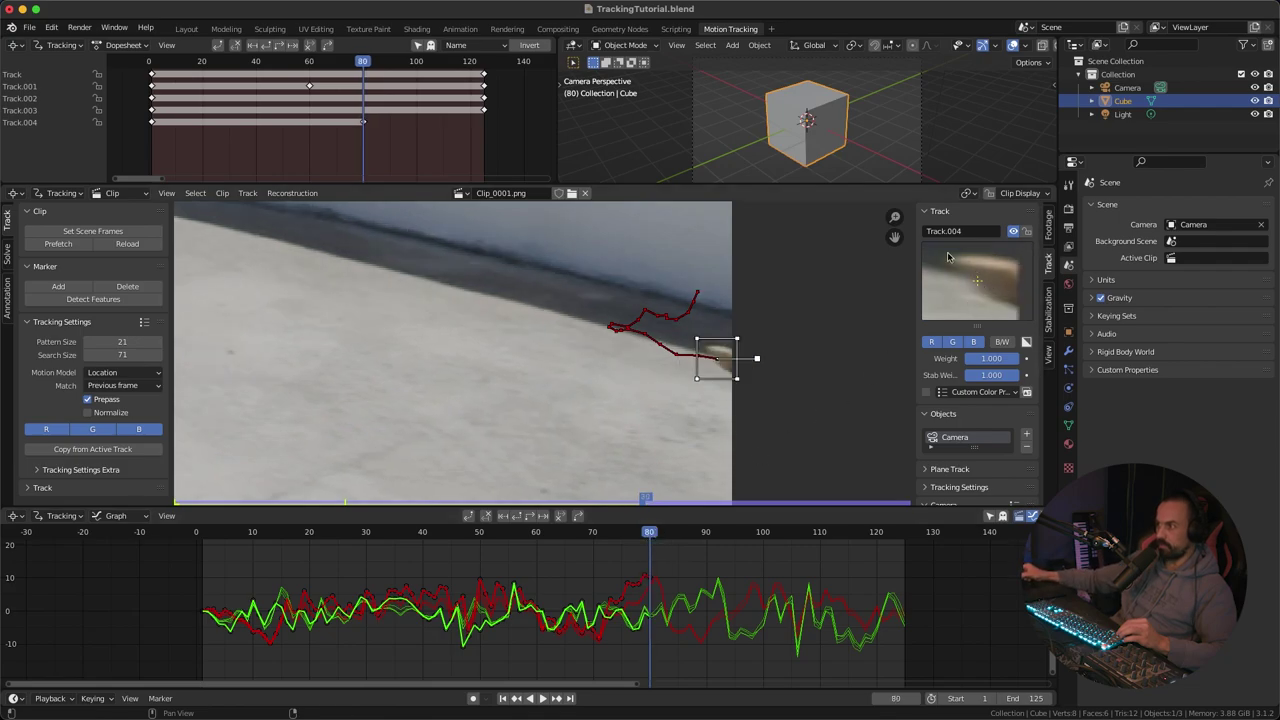
key("Left")
key("Right")
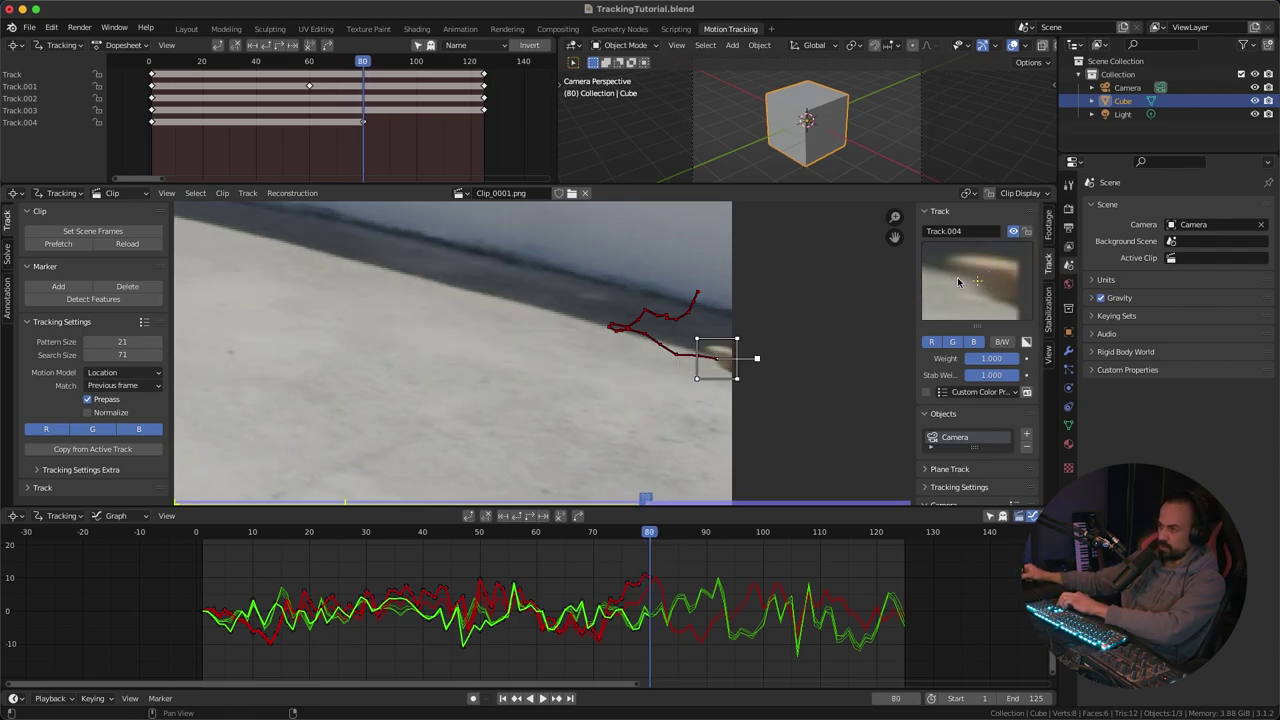
key("Left")
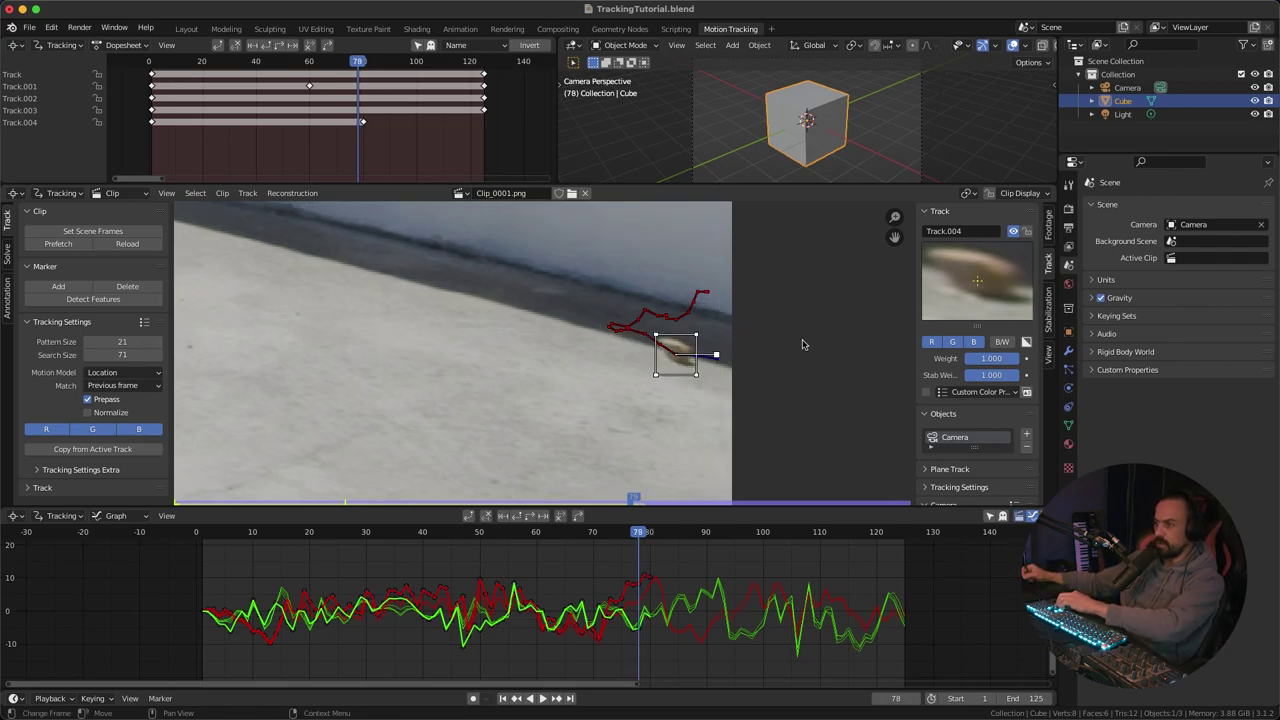
Step: Clear the stone marker's tracked path after frame 79, the last frame with the whole stone in view
scroll(777, 343, "up", 4)
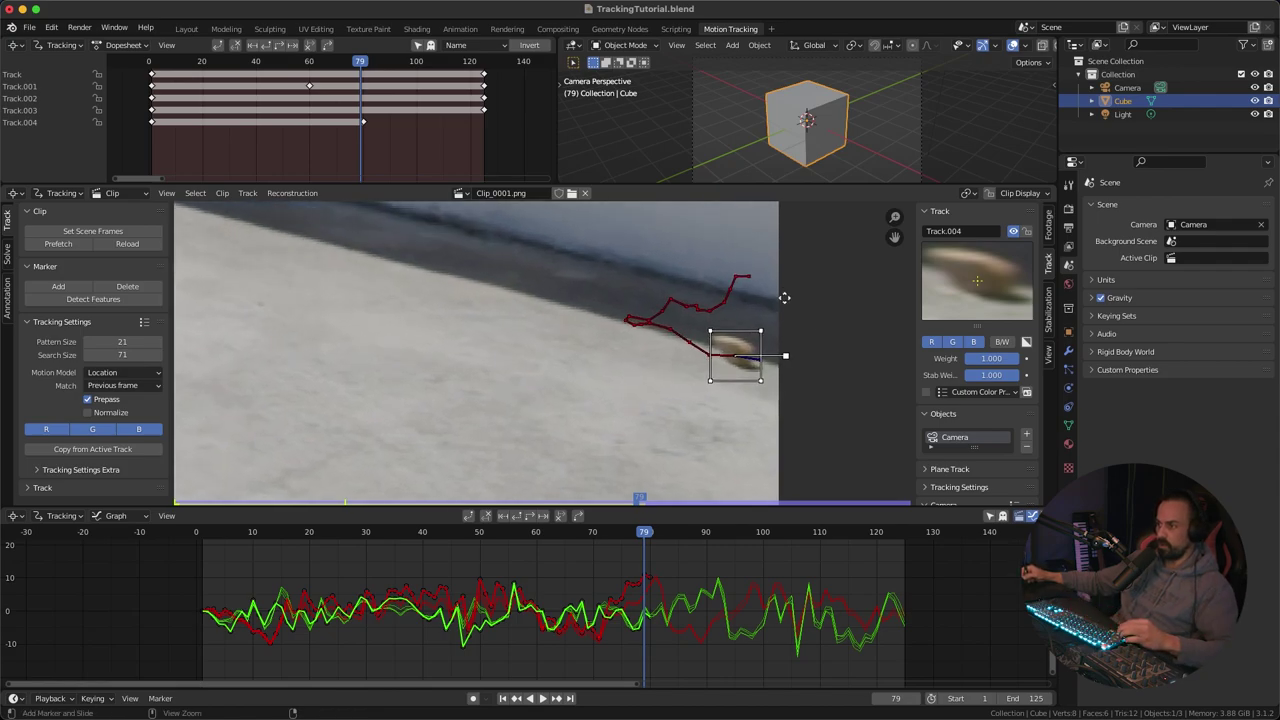
scroll(624, 313, "up", 1)
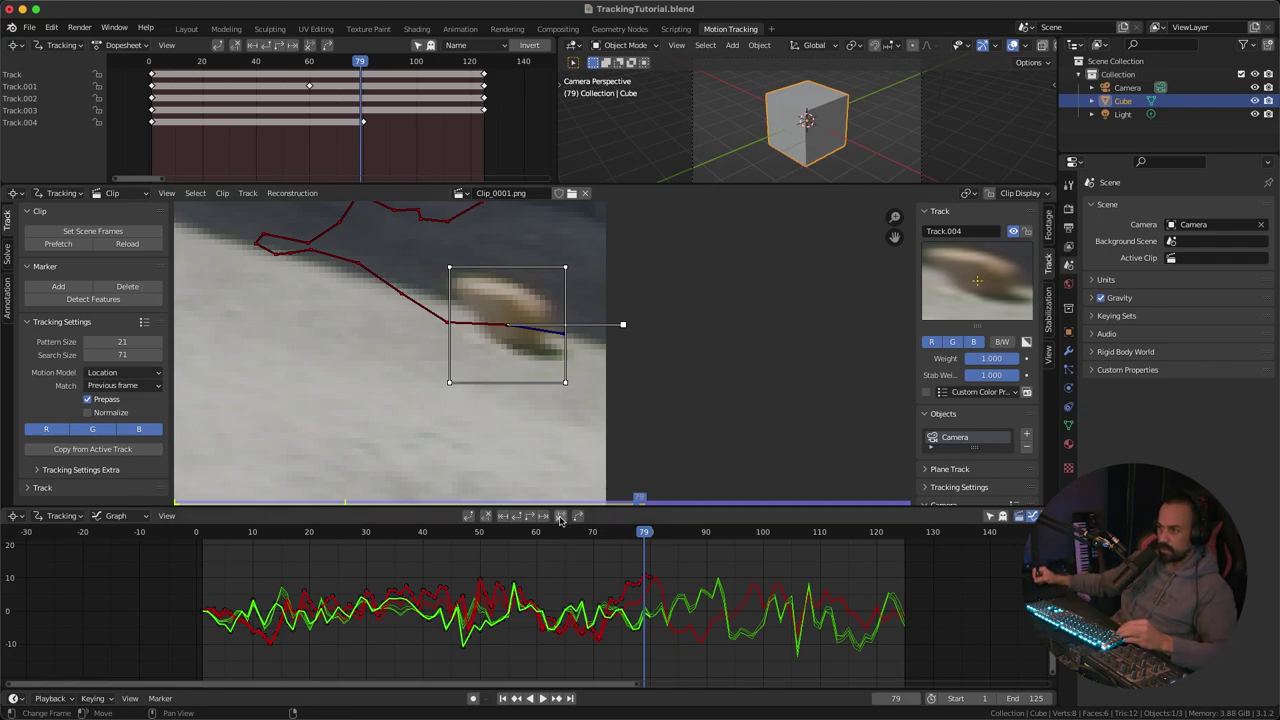
middle_click_drag(546, 336, 562, 418, "ctrl")
middle_click_drag(562, 418, 562, 478, "ctrl")
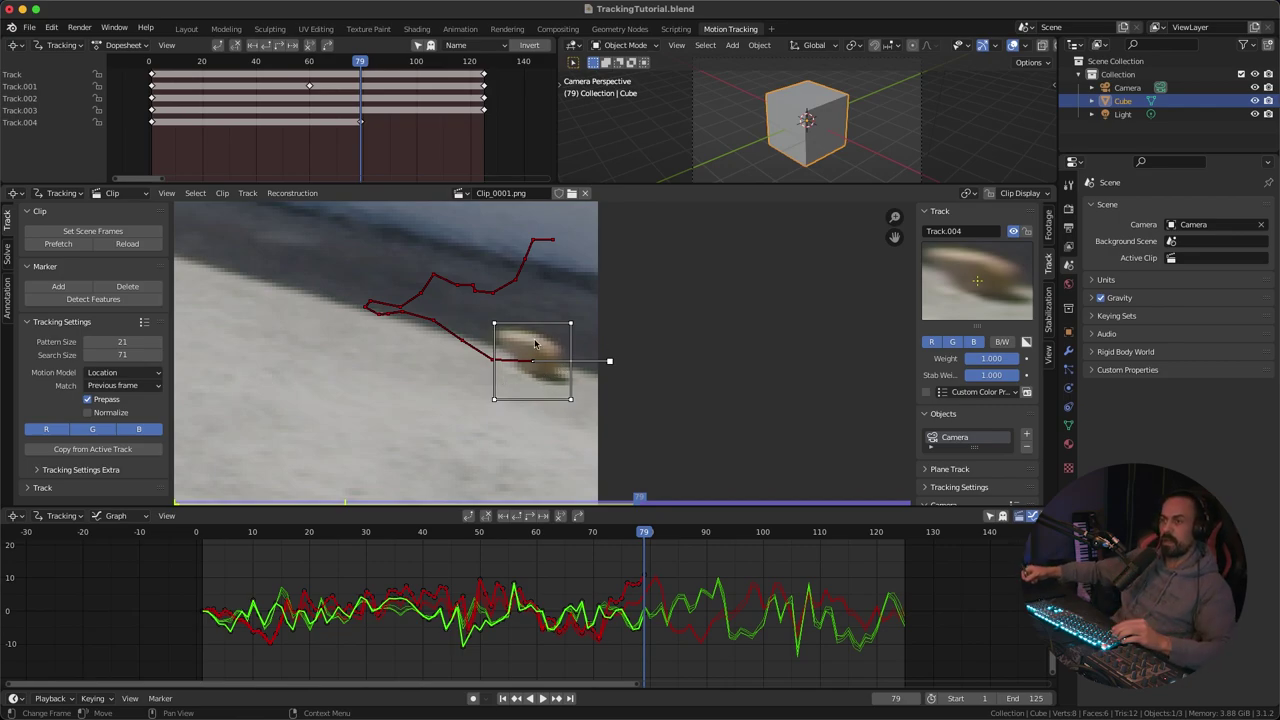
Step: Step back and forth through frames 78 to 81 to check where the stone's track ends, and compare the track lengths in an enlarged Dopesheet
key("Right")
key("Right")
key("Right")
key("Right")
key("Right")
key("Right")
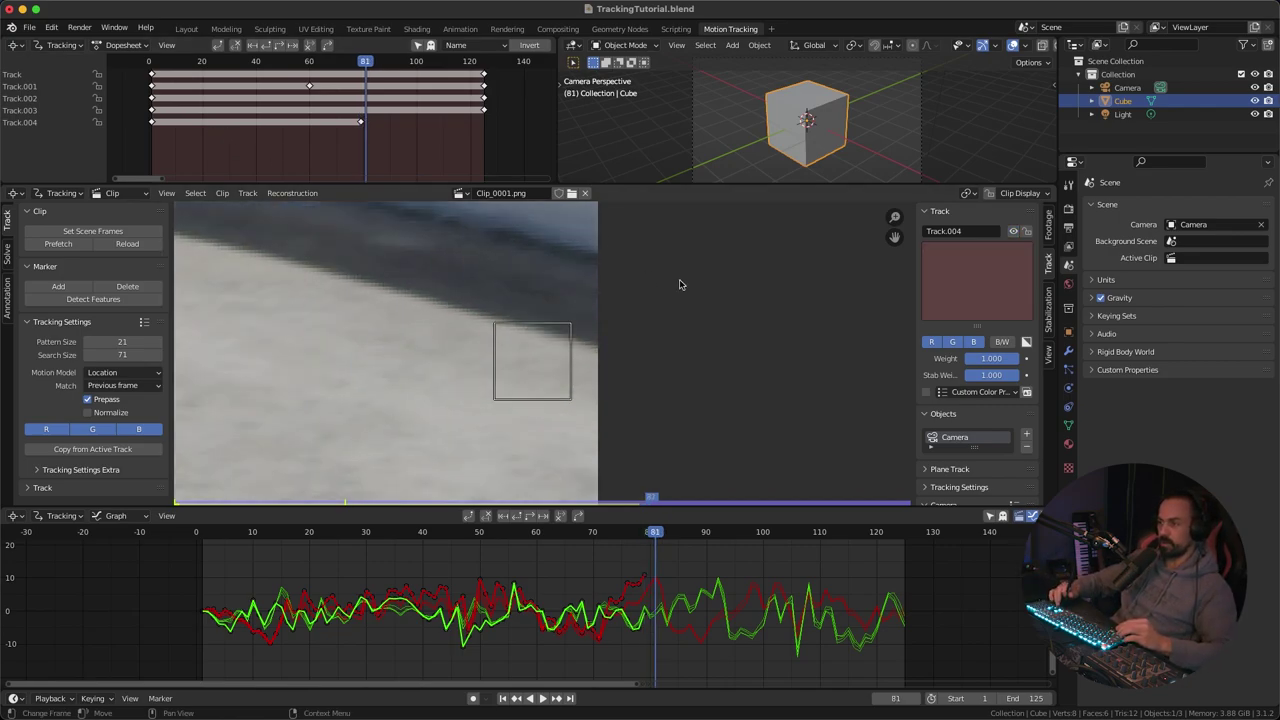
key("Left")
key("Left")
key("Left")
key("Left")
key("Left")
key("Left")
key("Left")
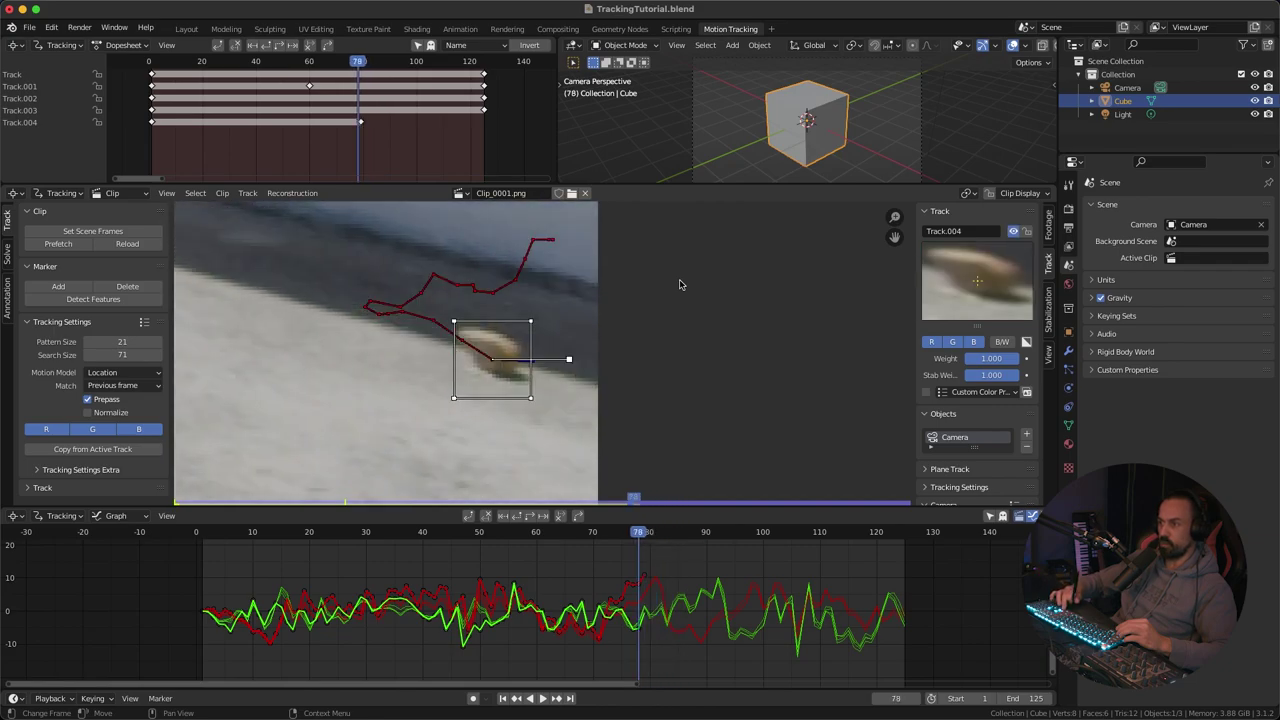
key("Right")
key("Right")
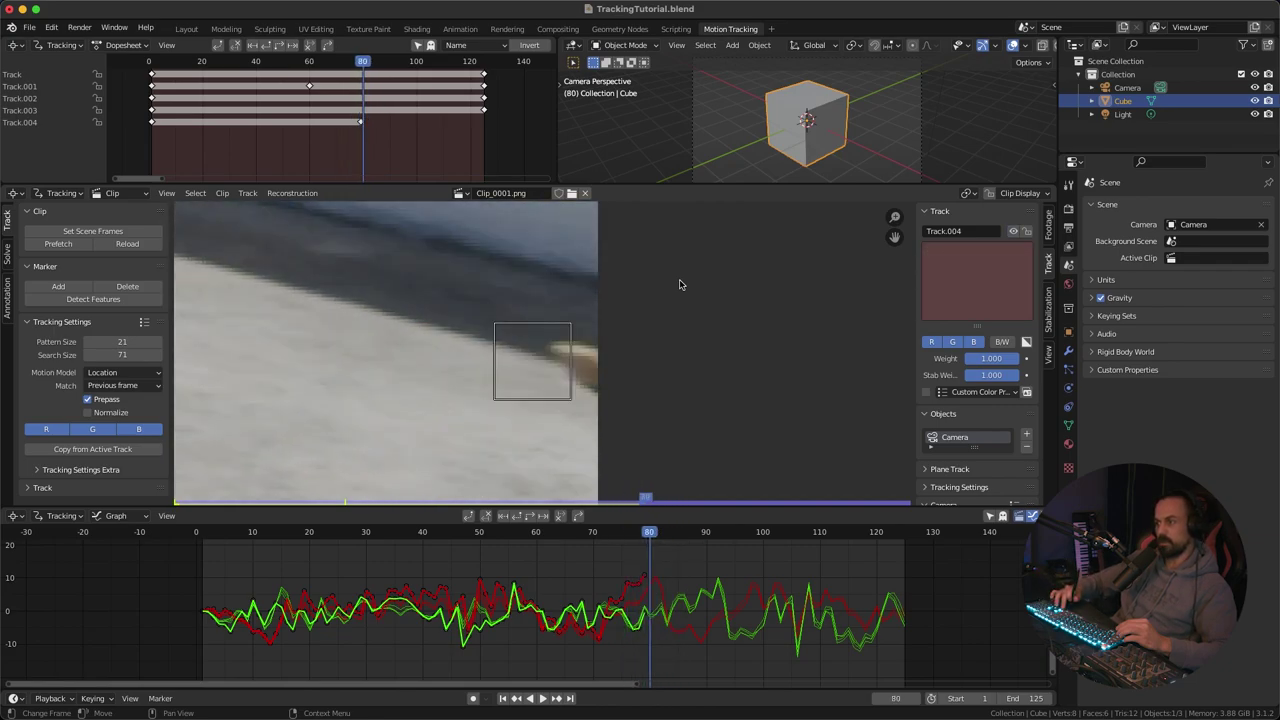
key("Left")
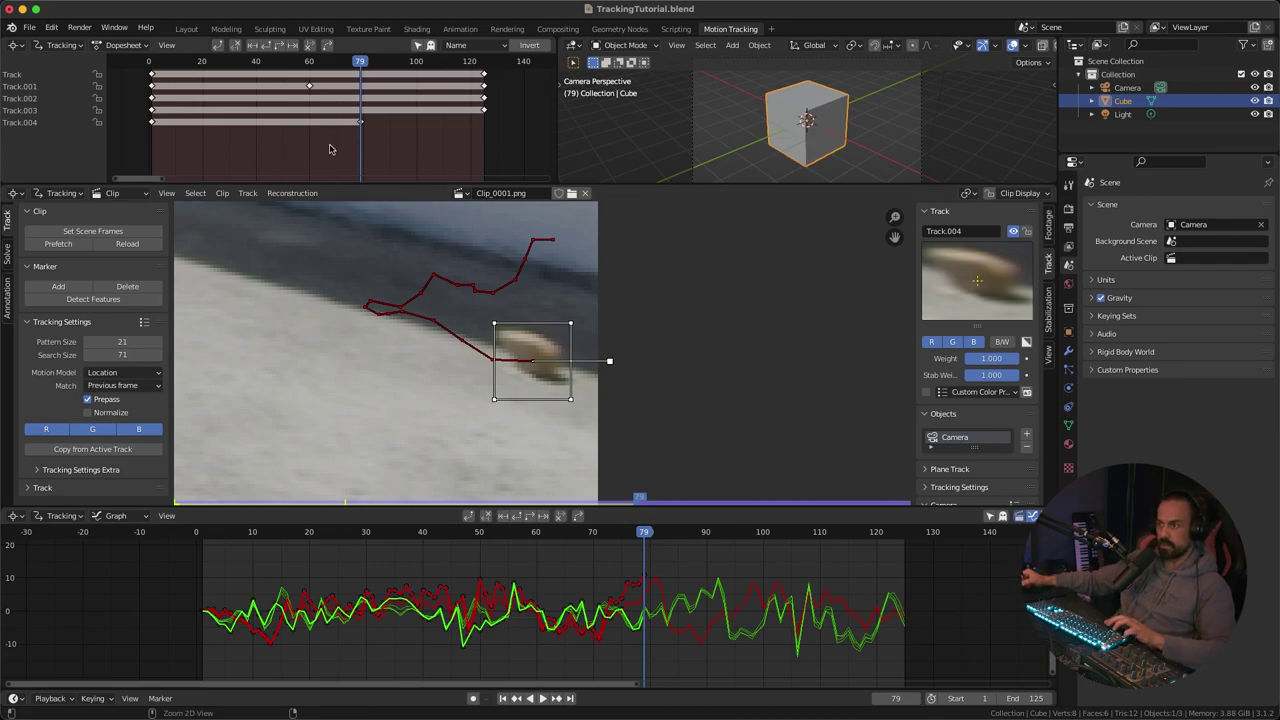
key("ctrl+space")
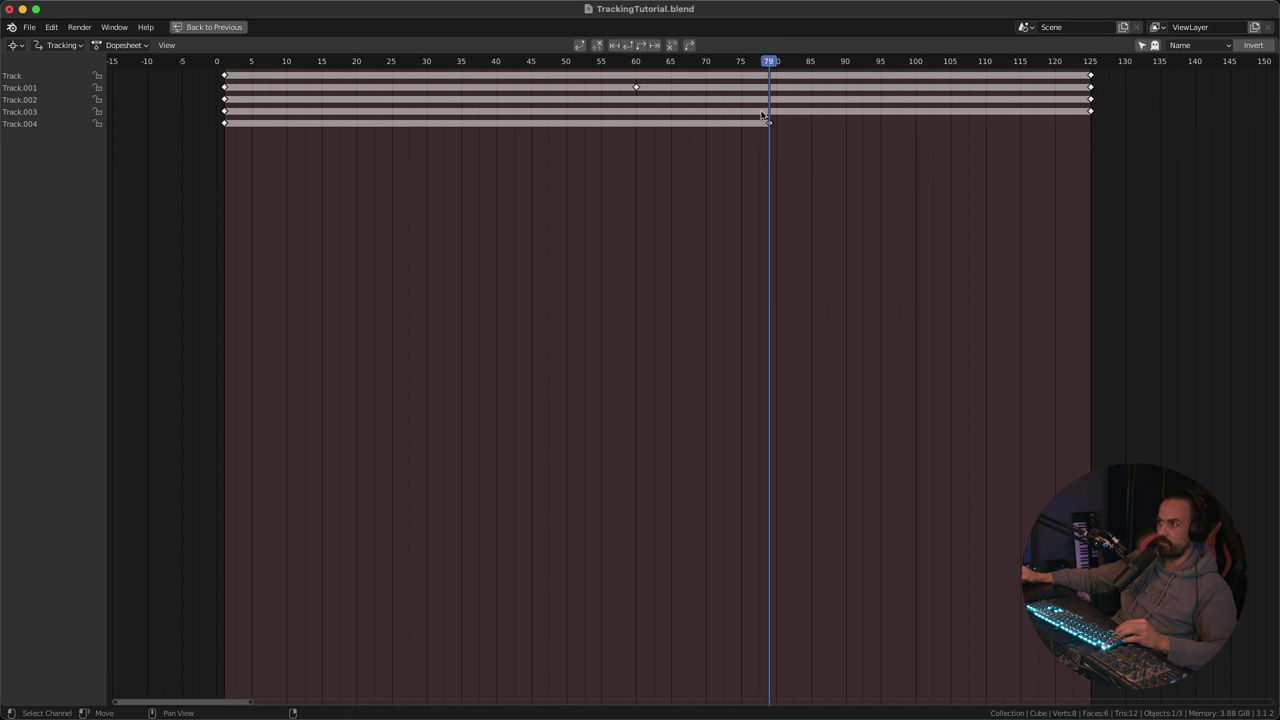
key("ctrl+space")
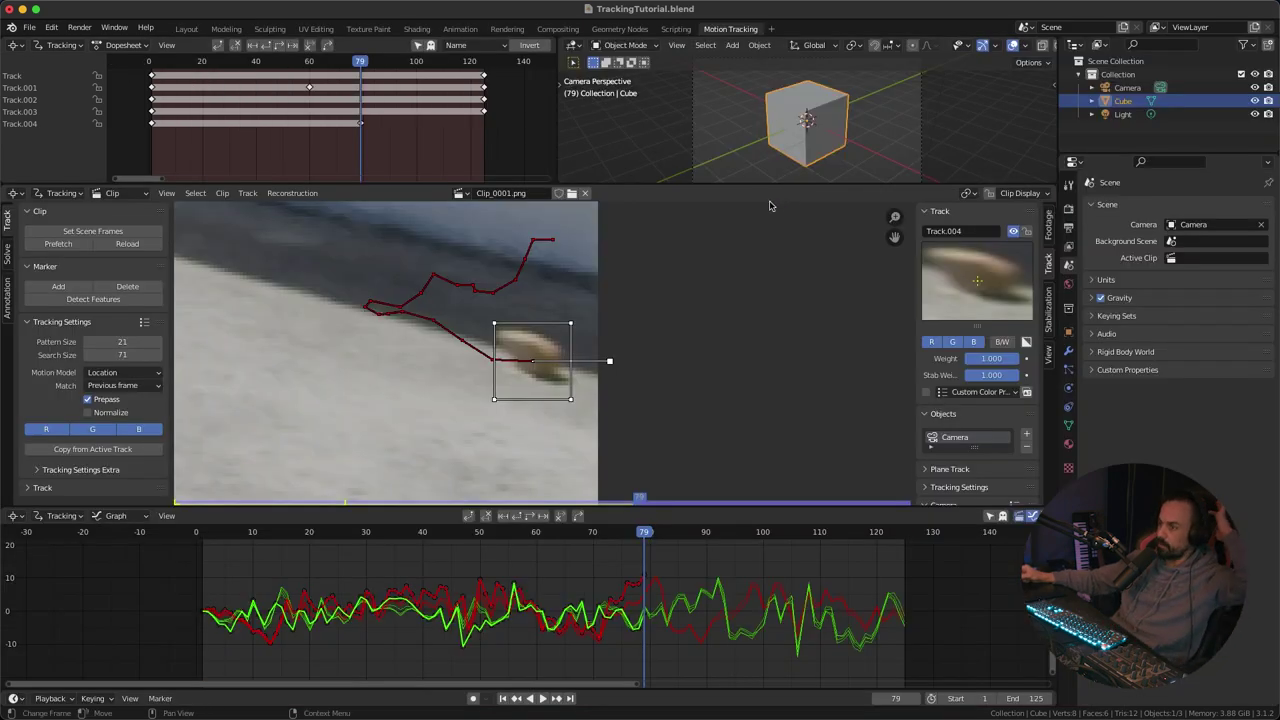
Step: Return to frame 1 and add a tracking marker at the base of the farther, thinner pole across the street
scroll(603, 357, "down", 6)
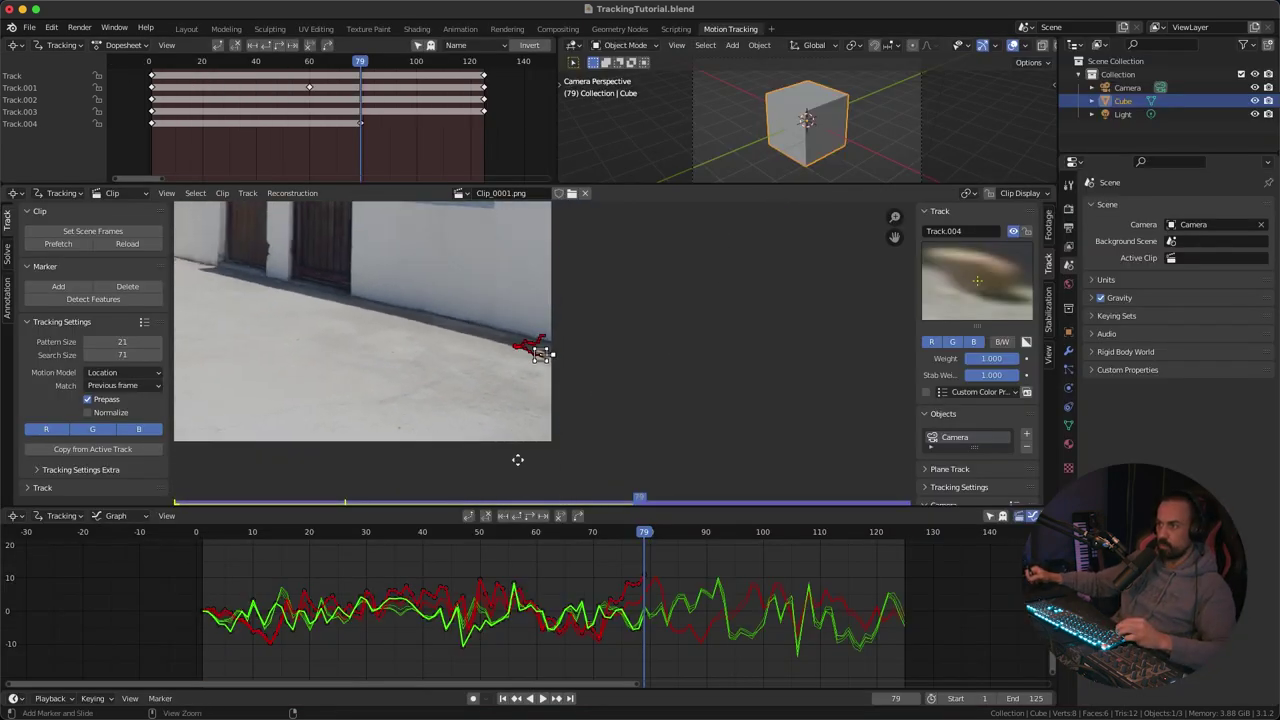
scroll(758, 345, "down", 4)
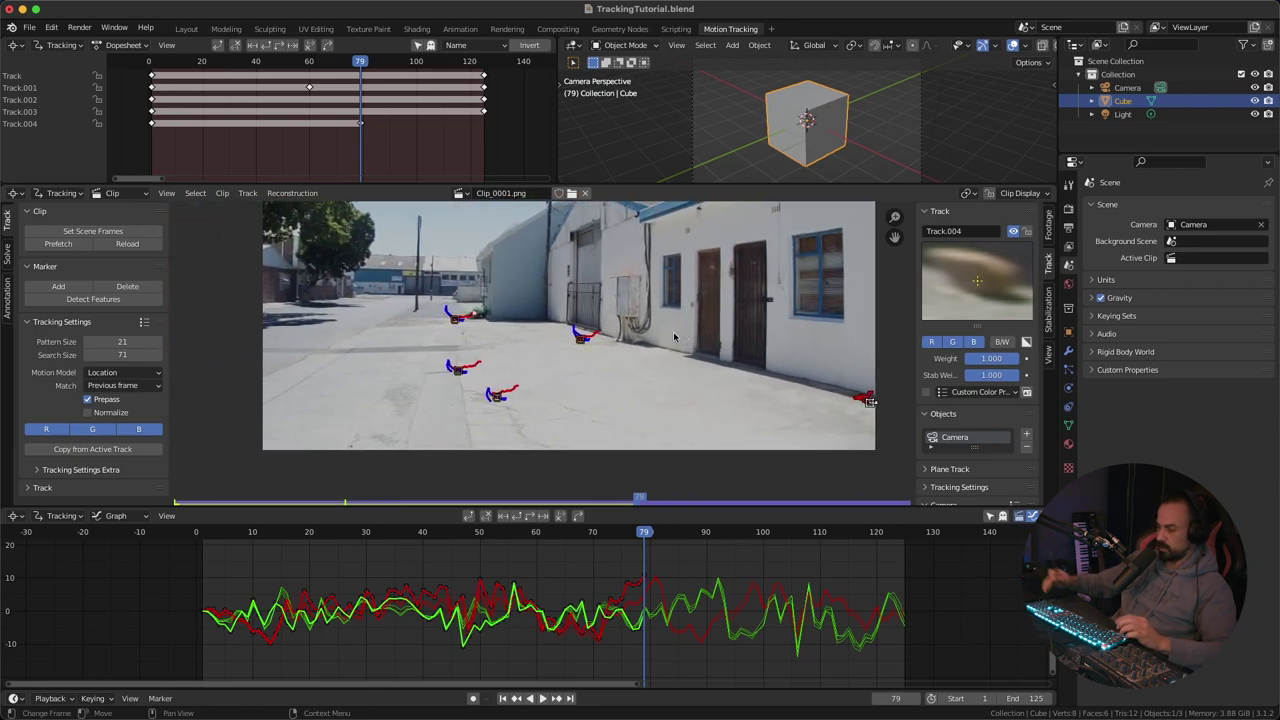
key("shift+Left")
scroll(513, 316, "up", 6)
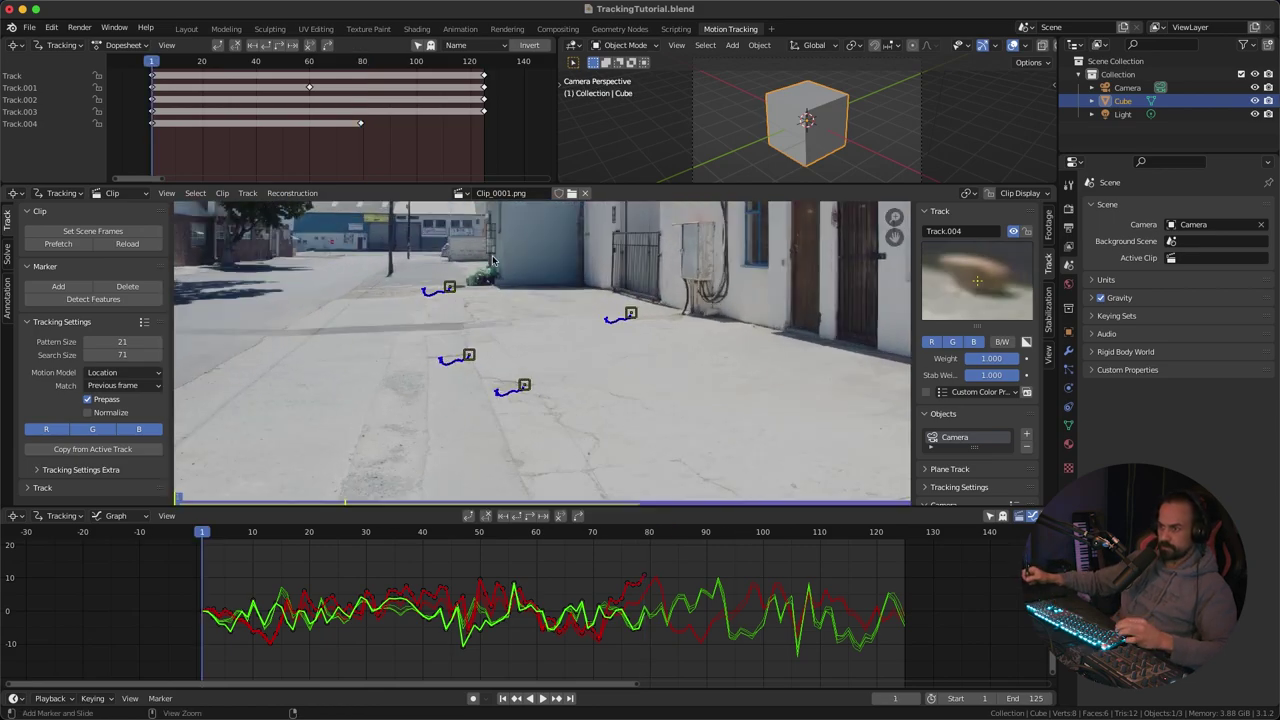
middle_click_drag(558, 356, 583, 253)
middle_click_drag(583, 253, 648, 205, "ctrl")
mouse_move(518, 264)
middle_mouse_down()
mouse_move(603, 274)
mouse_move(617, 316)
mouse_move(526, 274)
mouse_move(556, 334)
middle_mouse_up()
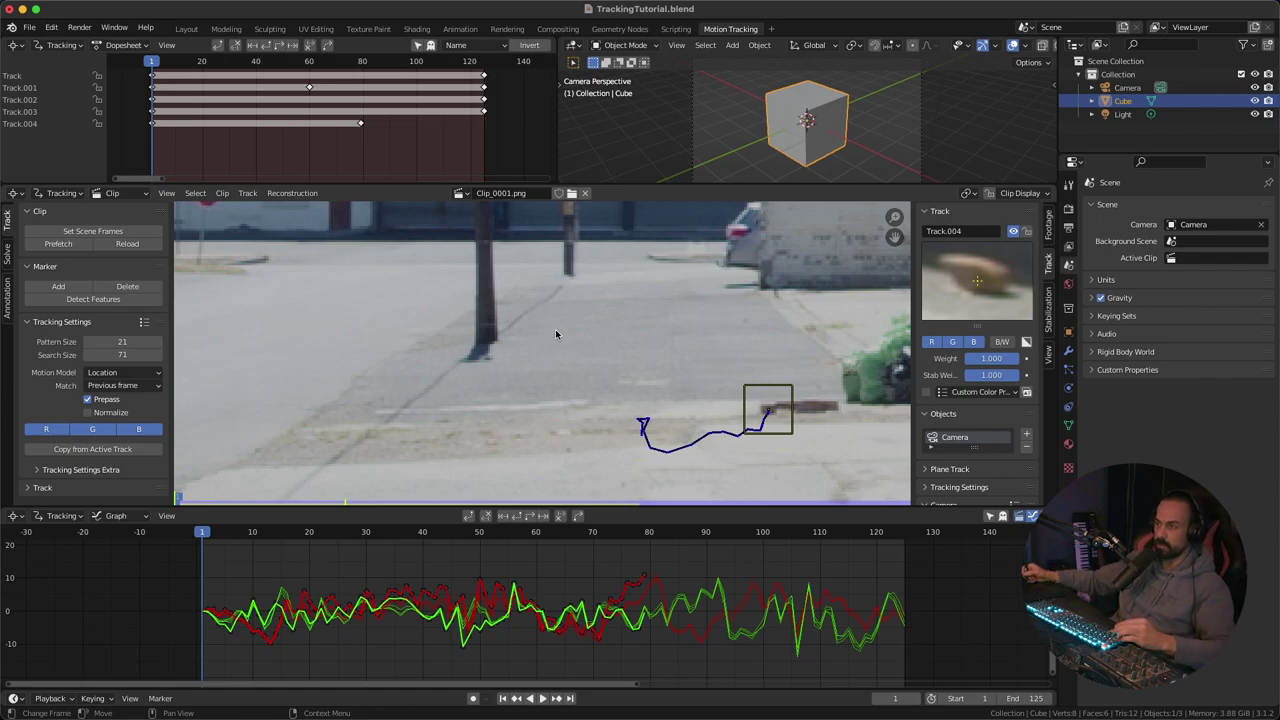
middle_click_drag(549, 320, 538, 494, "ctrl")
middle_click_drag(550, 298, 551, 412)
middle_click_drag(536, 340, 528, 302)
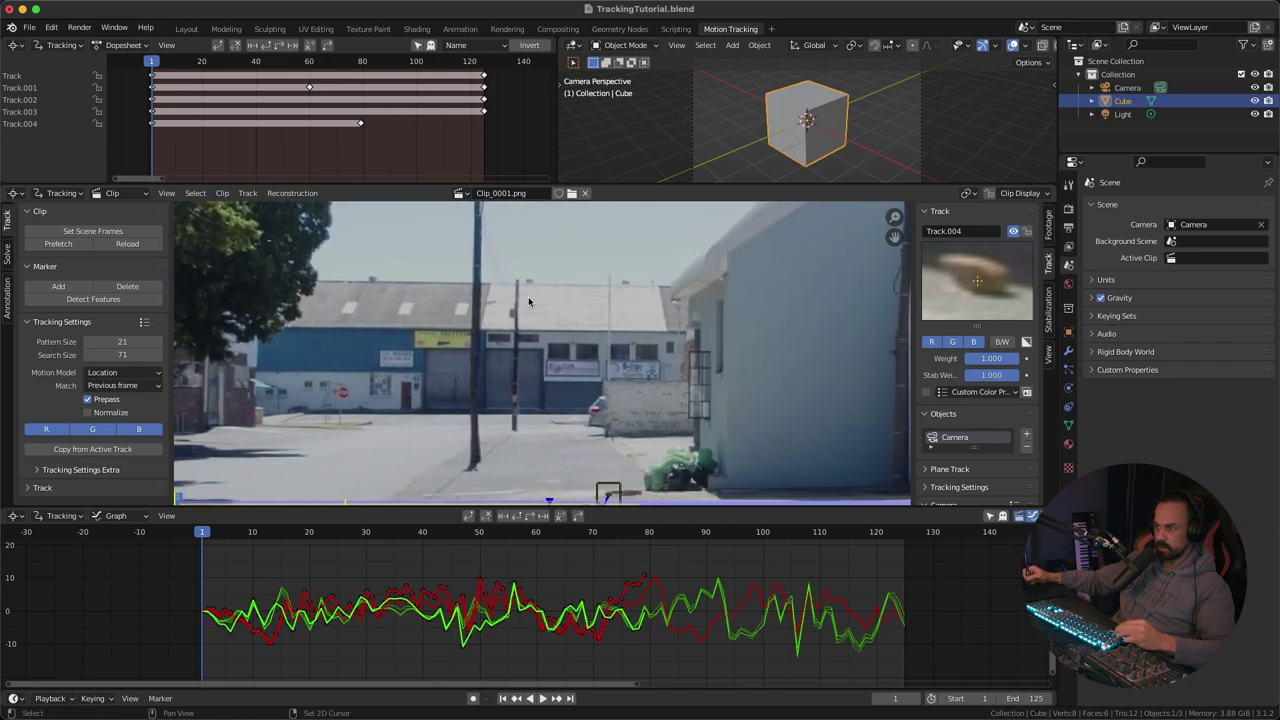
middle_click_drag(525, 397, 500, 240)
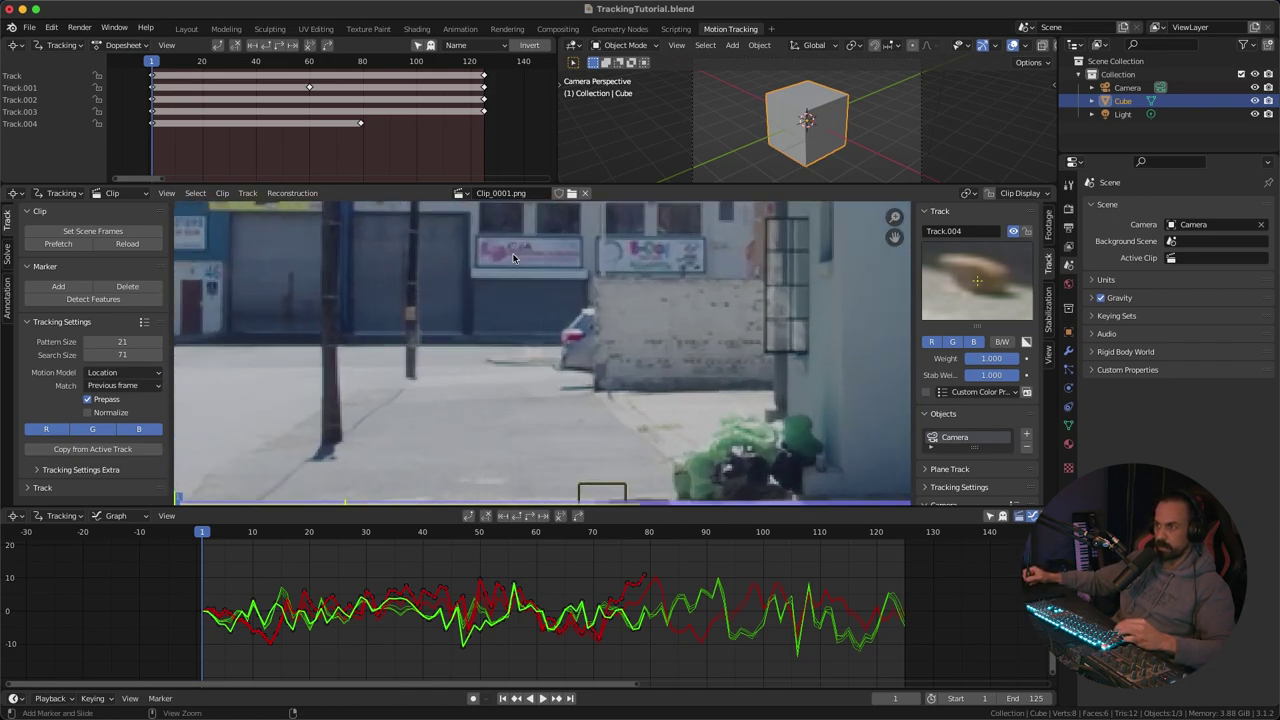
middle_click_drag(476, 352, 606, 364)
scroll(606, 364, "up", 6)
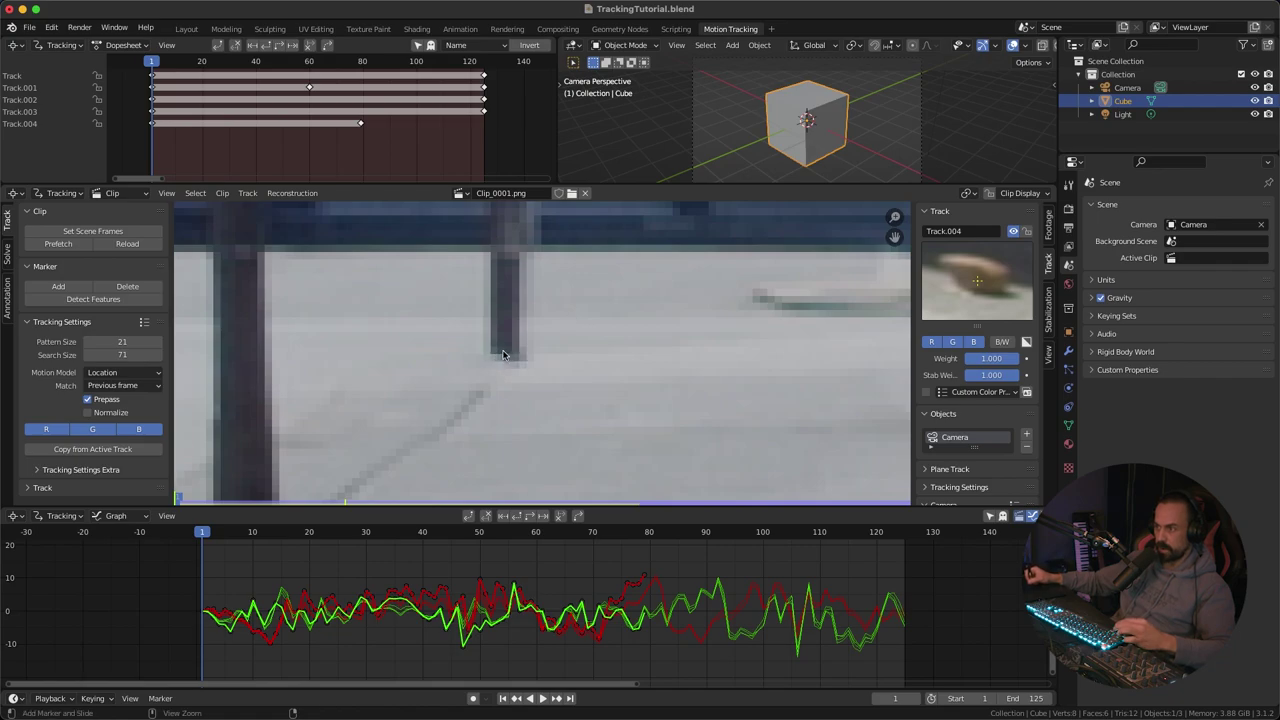
left_click(505, 354, "ctrl")
Step: Track the pole-base marker forward through frame 125 and scrub back through the frames to check that it holds
scroll(694, 351, "down", 4)
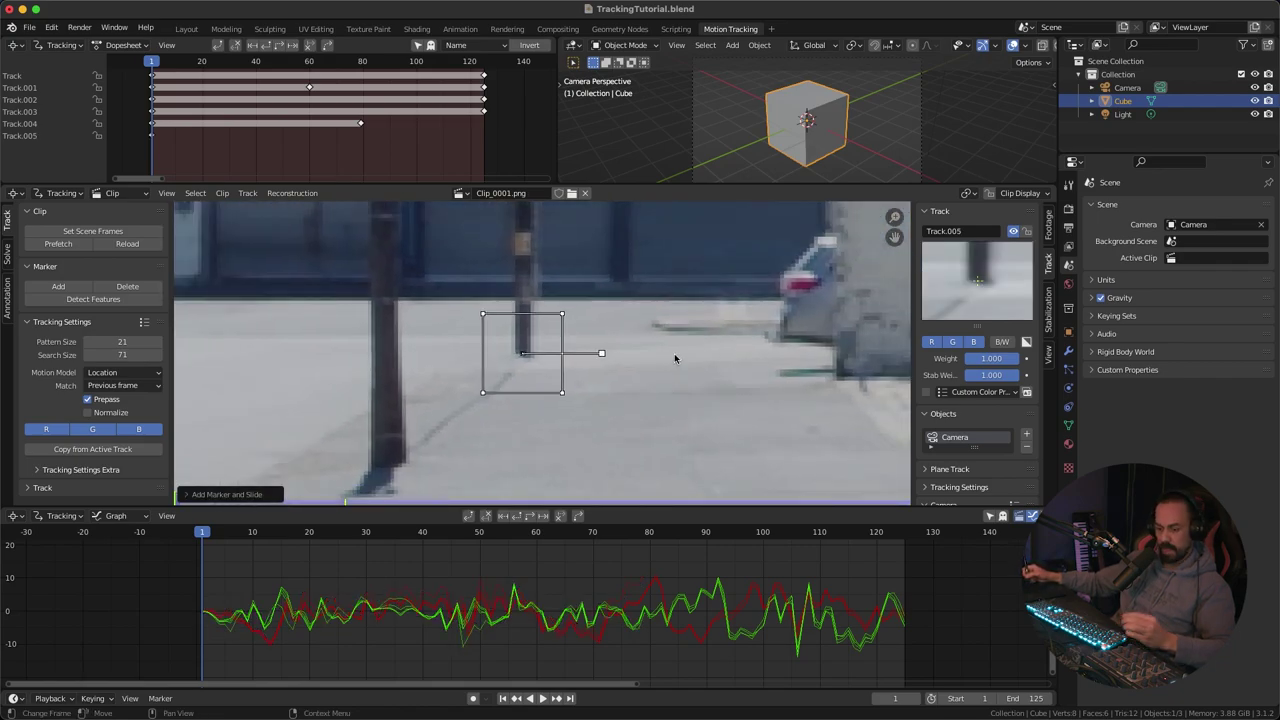
key("ctrl+t")
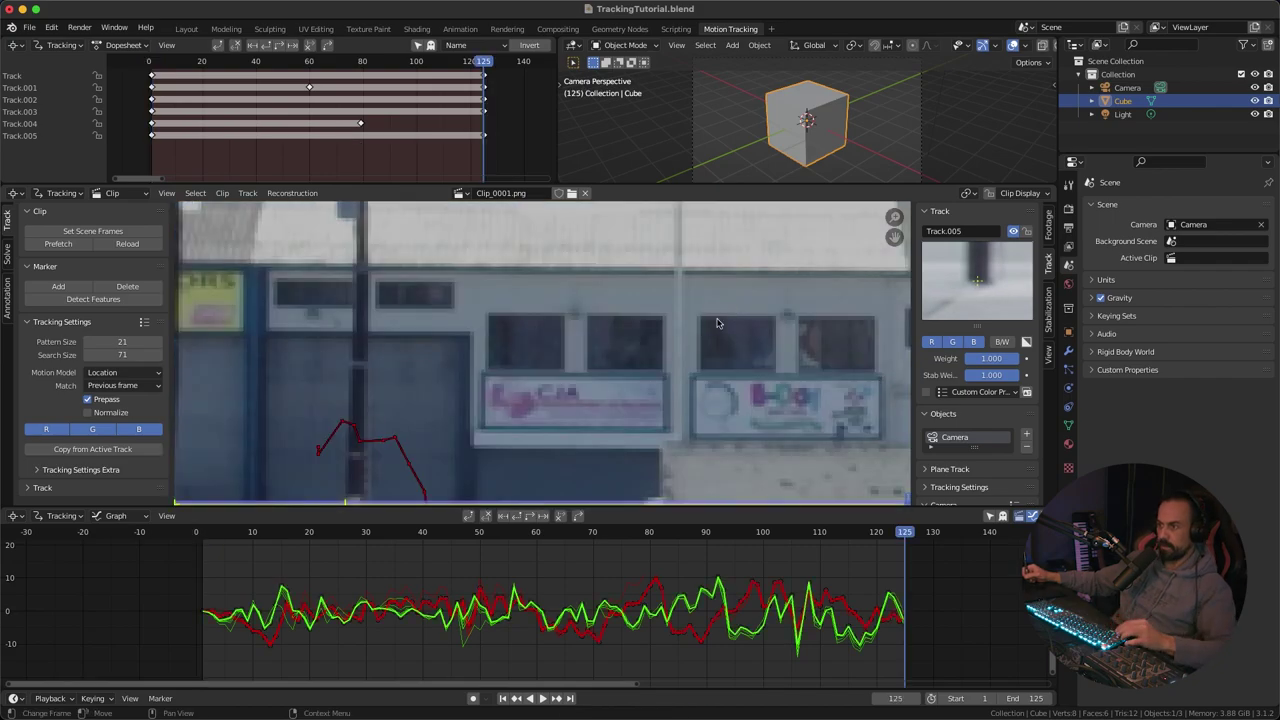
middle_click_drag(626, 402, 730, 267)
middle_click_drag(830, 472, 886, 482)
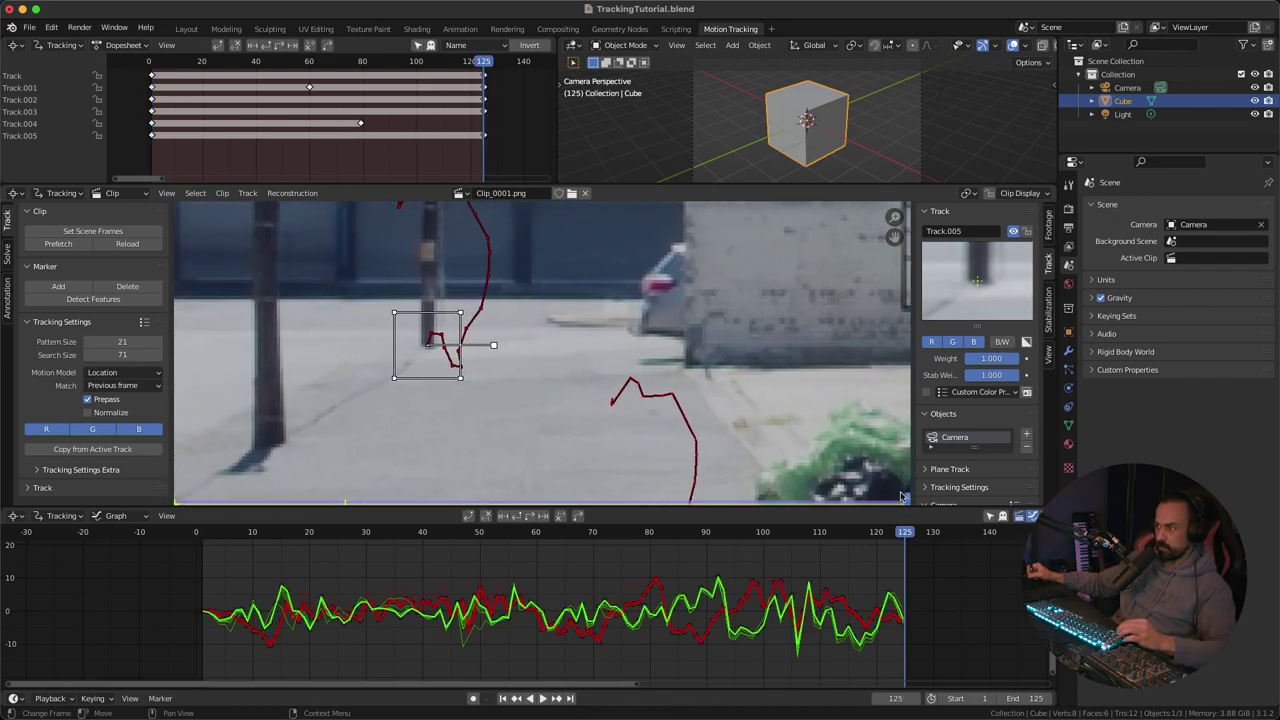
left_click_drag(905, 533, 671, 536)
Step: Try a tracking marker at frame 1 on the lower corner of the distant grey wall beside the parked car
key("shift+Left")
middle_click_drag(677, 205, 422, 397)
middle_click_drag(508, 362, 403, 351)
scroll(430, 335, "up", 3)
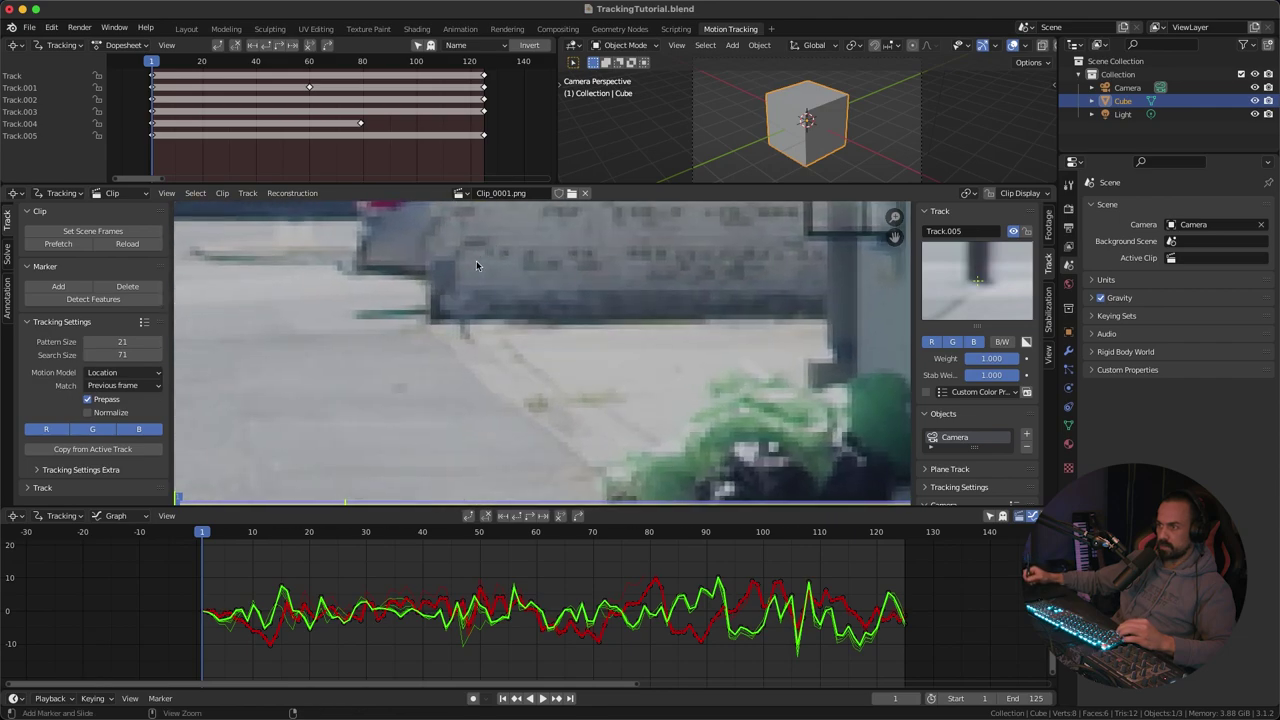
middle_click_drag(650, 314, 604, 334)
scroll(590, 283, "down", 5)
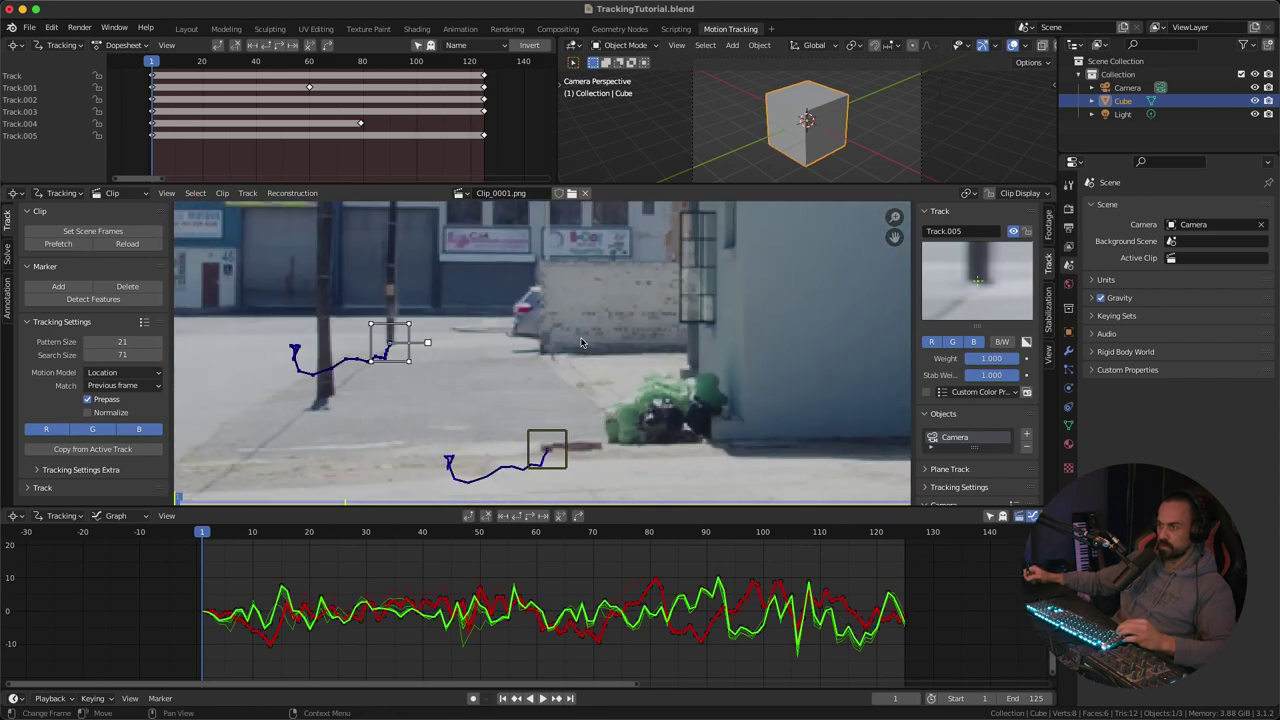
scroll(537, 260, "up", 6)
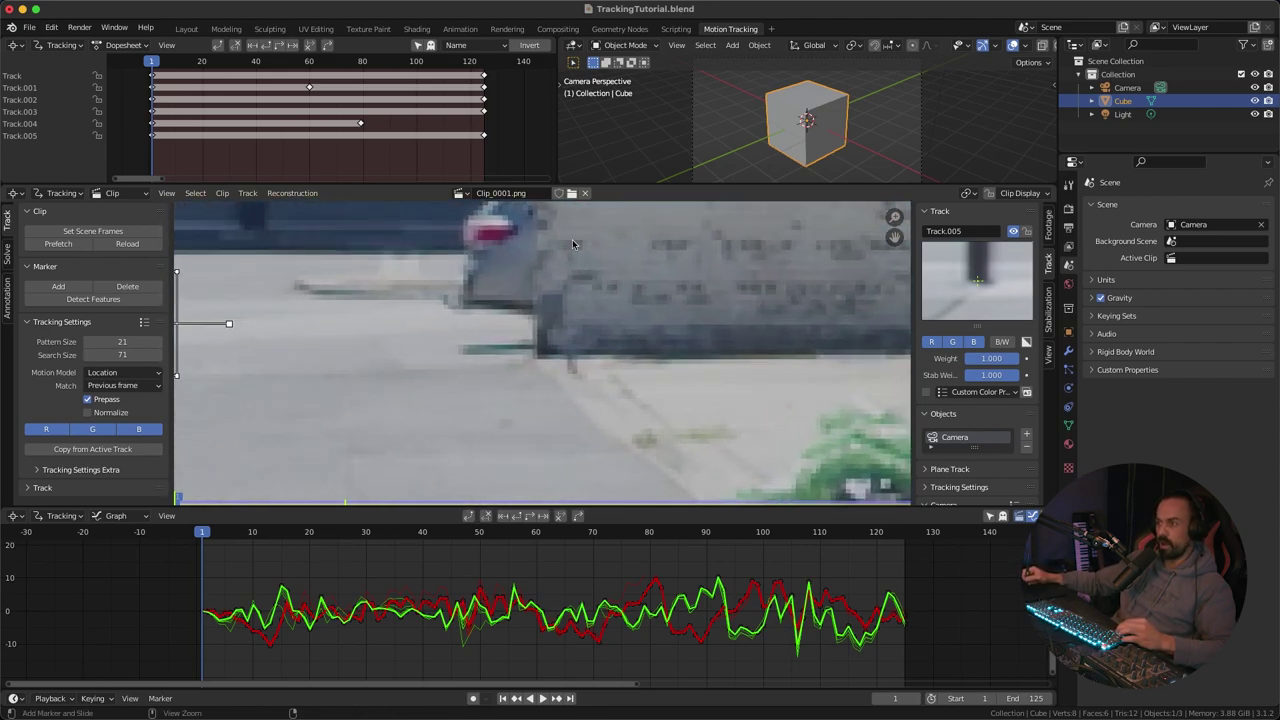
middle_click_drag(561, 274, 559, 267, "shift")
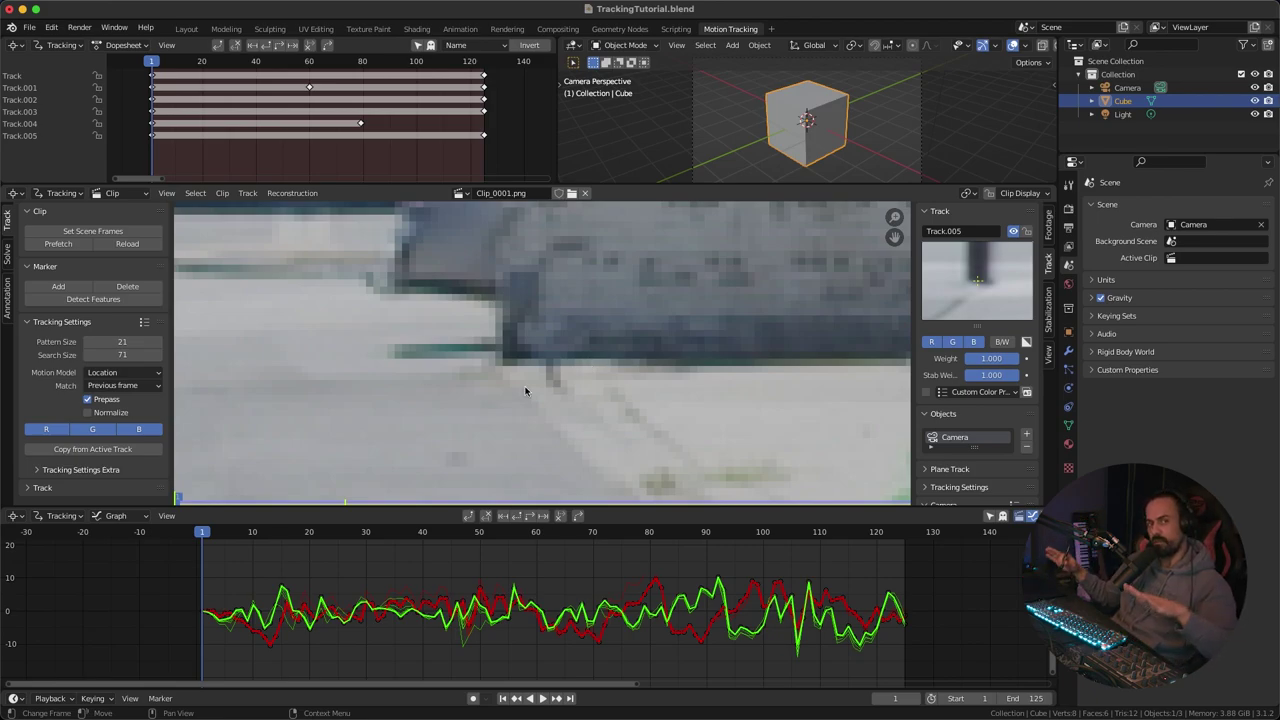
mouse_move(588, 321)
middle_mouse_down()
mouse_move(651, 329)
mouse_move(603, 301)
middle_mouse_up()
middle_click_drag(545, 341, 537, 363)
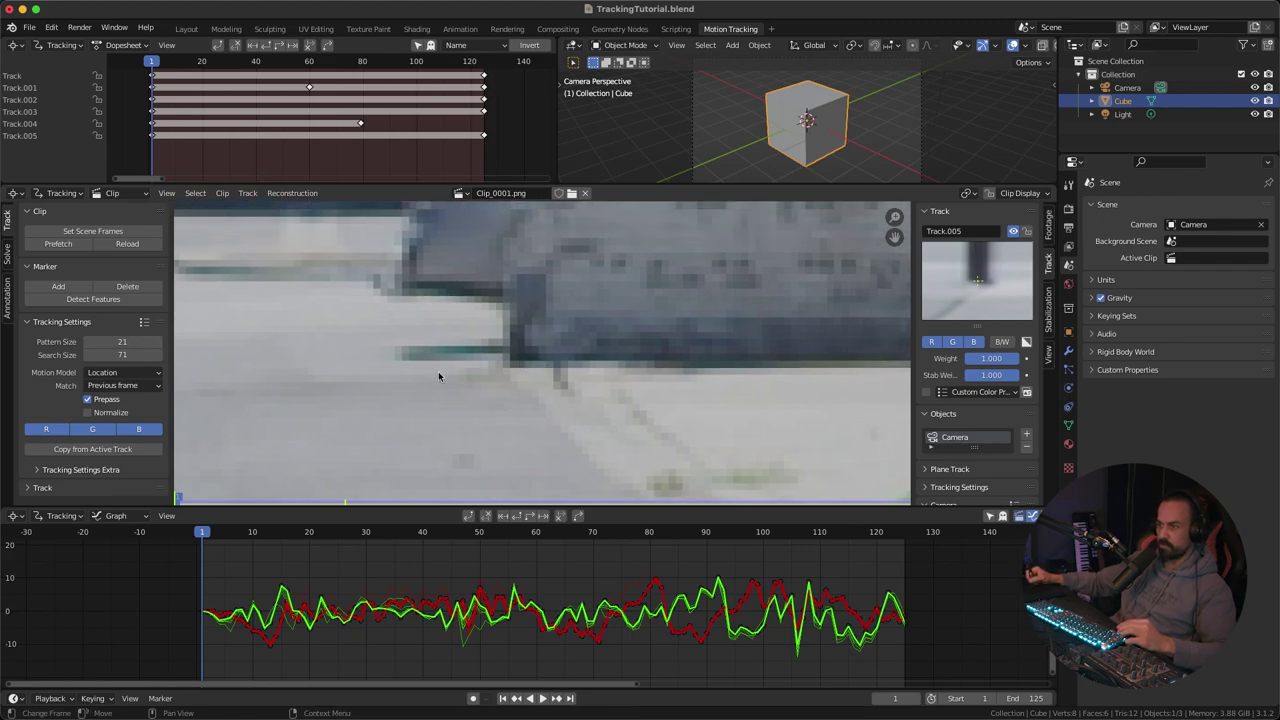
left_click(513, 362, "ctrl")
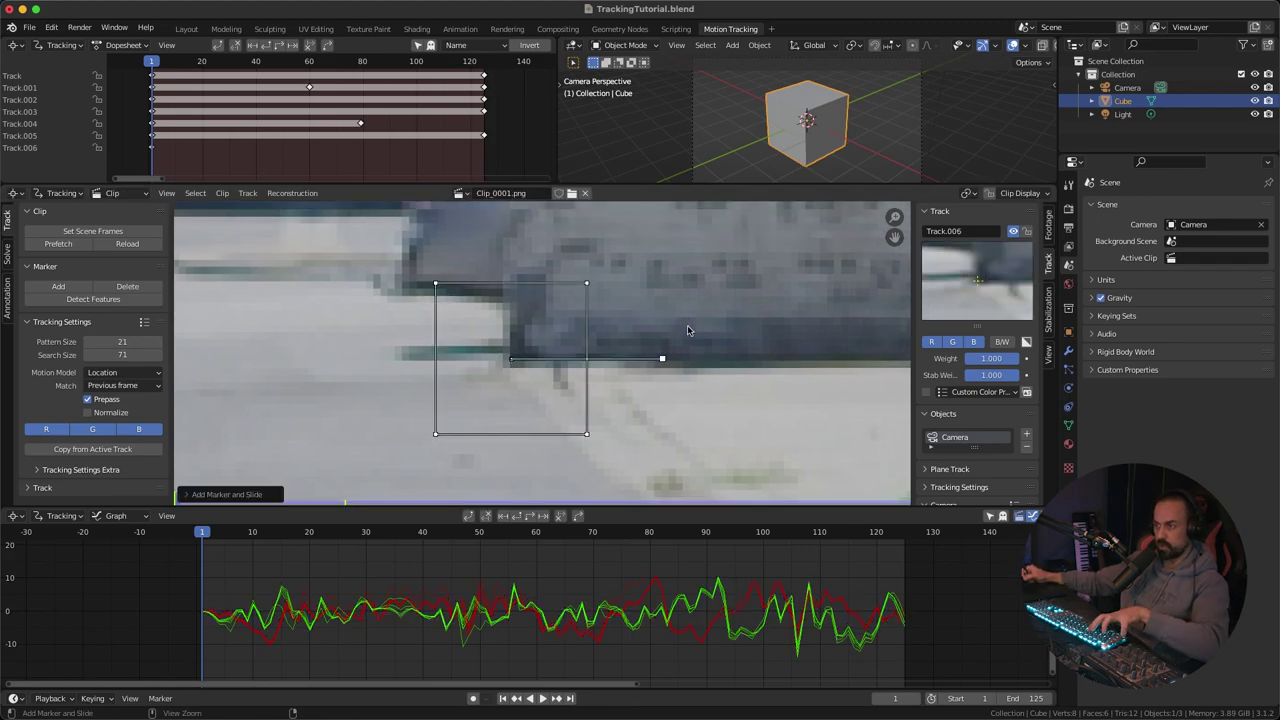
Step: Track the wall-corner marker forward through frame 125 and scrub back to frame 95 to inspect its path
key("ctrl+t")
scroll(665, 327, "down", 6)
middle_click_drag(629, 375, 674, 271)
middle_click_drag(703, 362, 742, 358, "ctrl")
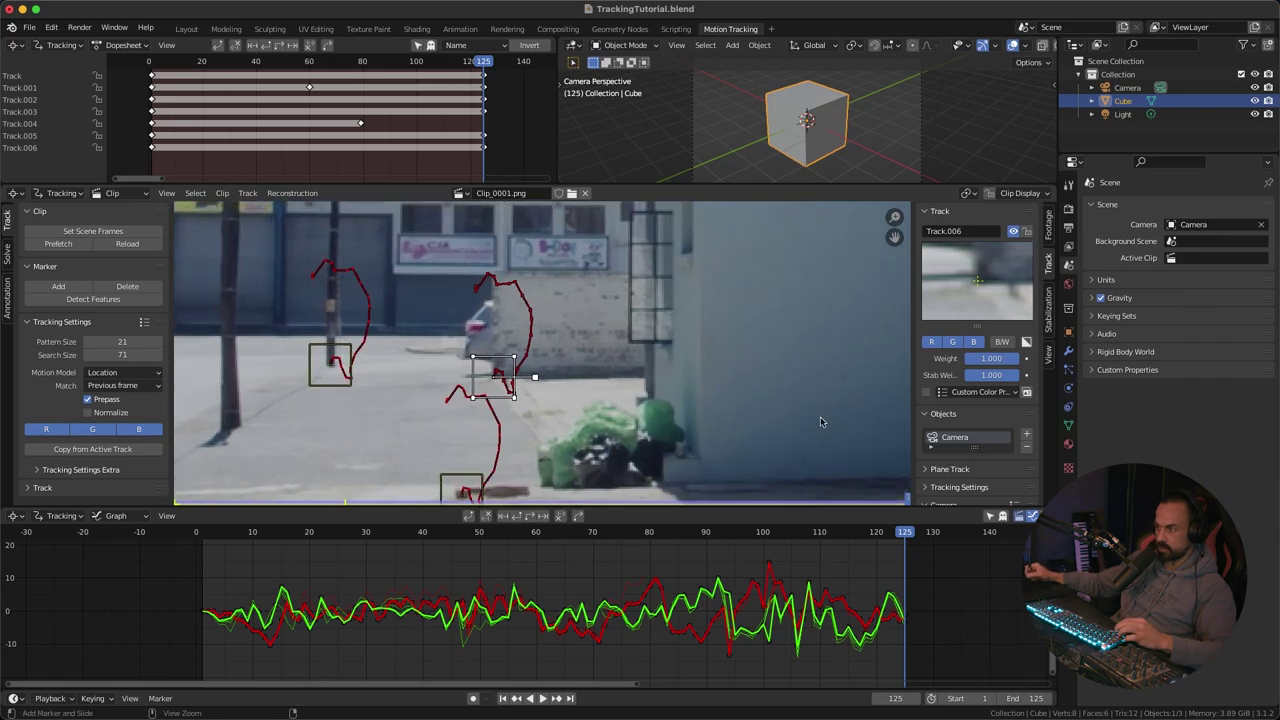
left_click_drag(905, 533, 734, 551)
scroll(641, 350, "up", 5)
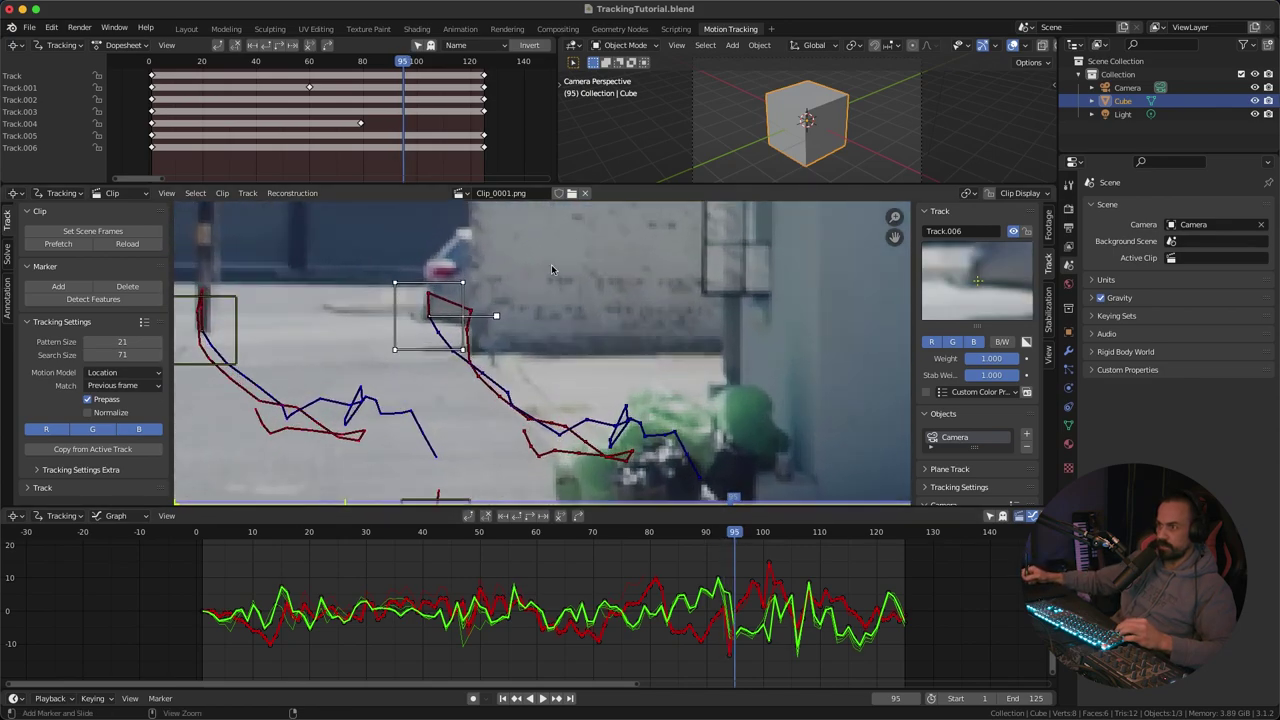
scroll(641, 350, "up", 2)
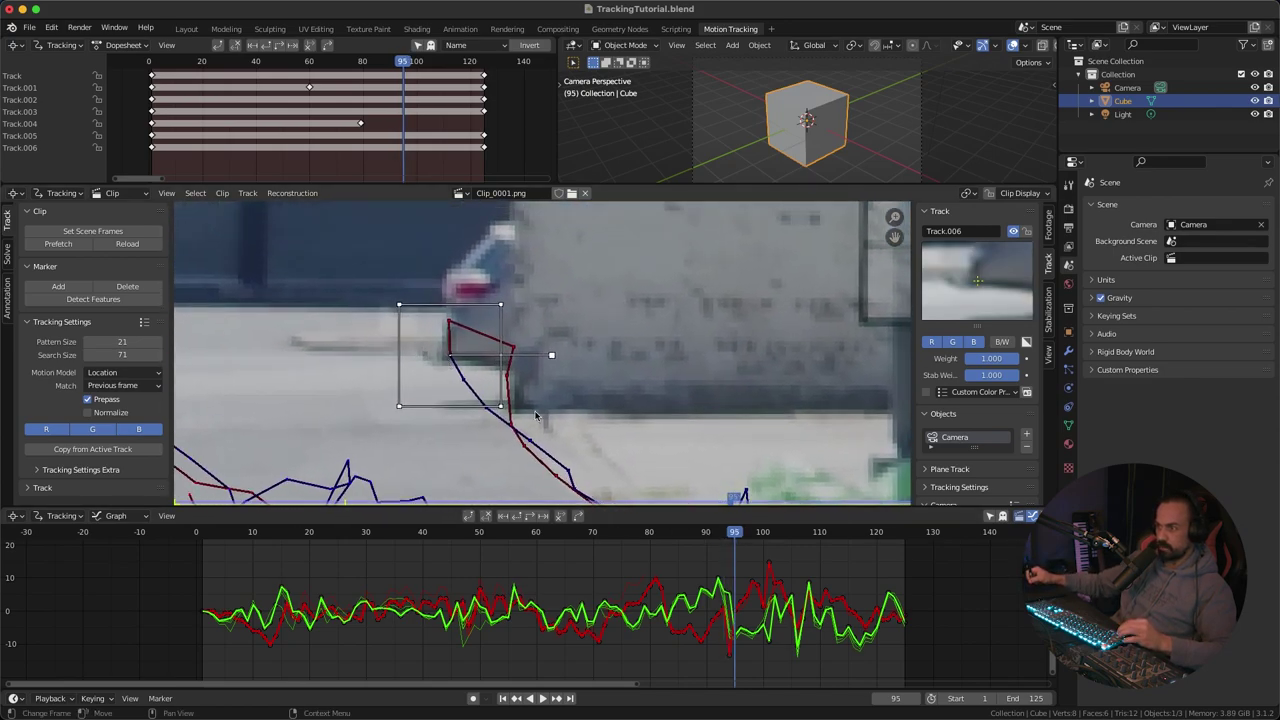
Step: Step and scrub between frames 95 and 103 to compare the marker's position with the wall corner
left_click_drag(735, 537, 765, 538)
middle_click_drag(731, 458, 648, 352)
key("Right")
key("Right")
key("Right")
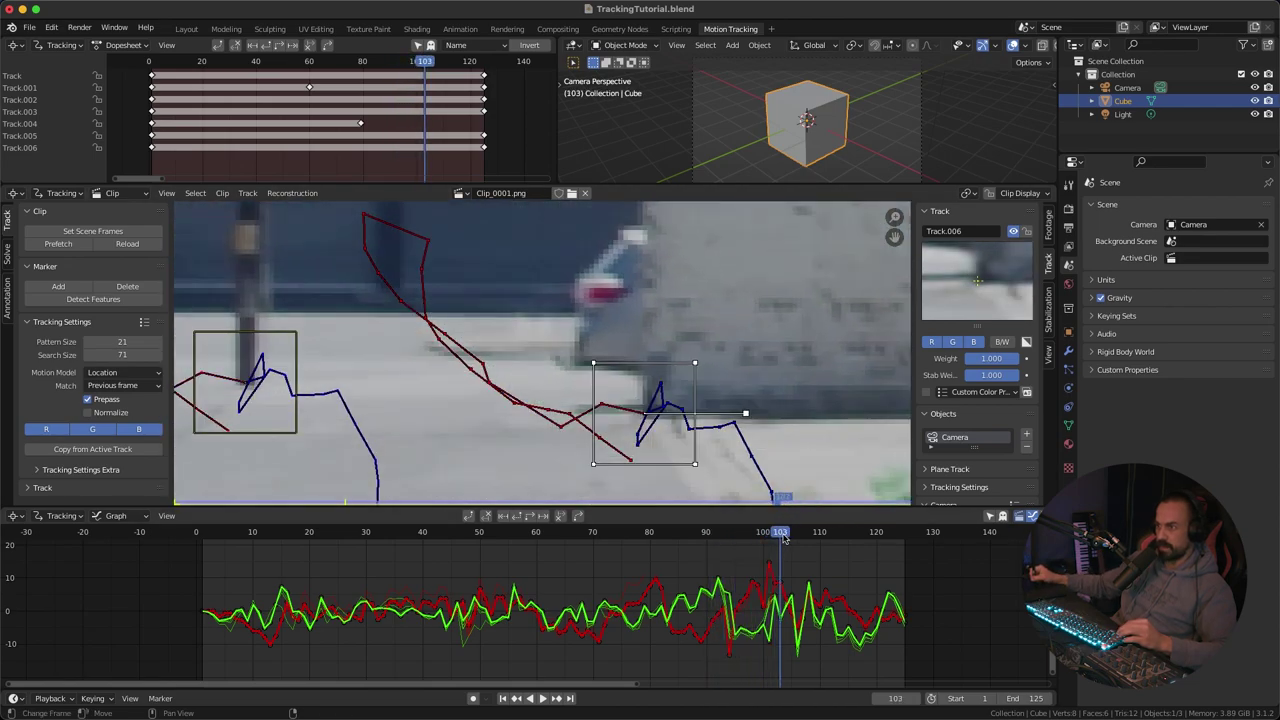
left_click_drag(783, 538, 748, 530)
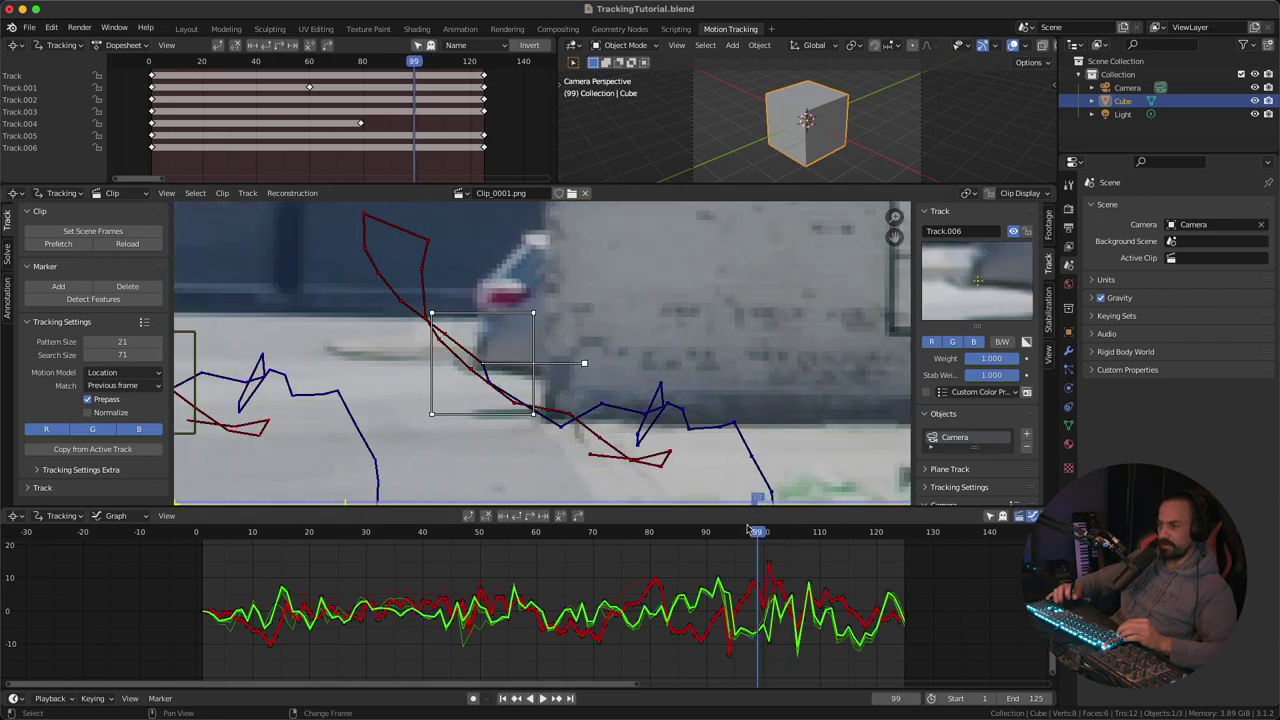
Step: Return to frame 1 and delete the wall-corner marker
key("shift+Left")
scroll(872, 324, "down", 1)
middle_click_drag(872, 324, 547, 382)
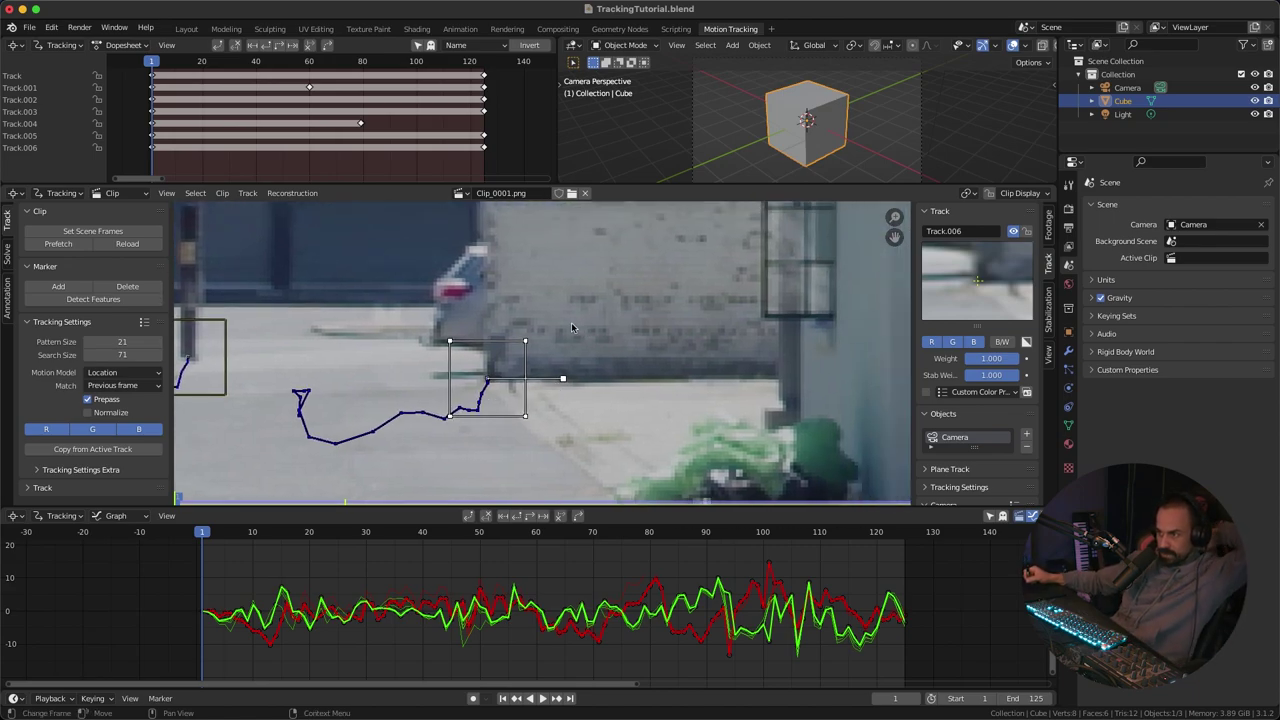
key("x")
left_click(575, 338)
Step: Add a new tracking marker on the same lower corner of the distant grey wall at frame 1
scroll(566, 344, "down", 5)
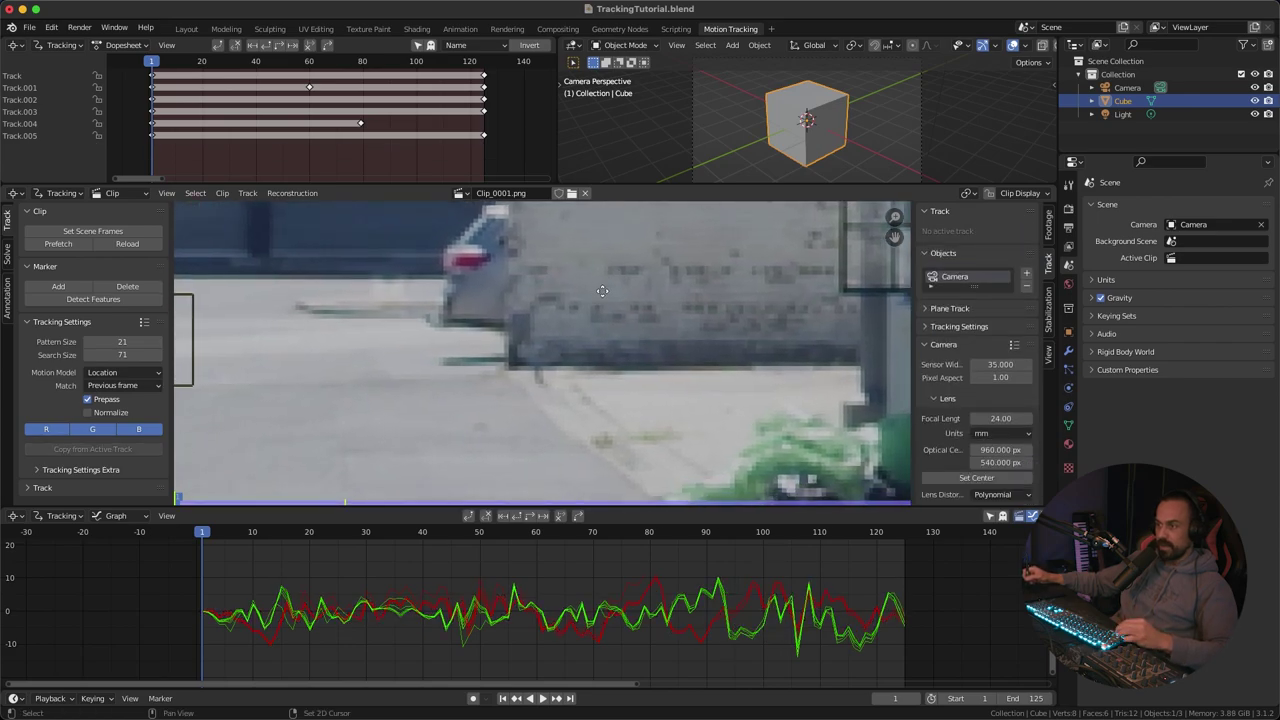
scroll(588, 383, "up", 6)
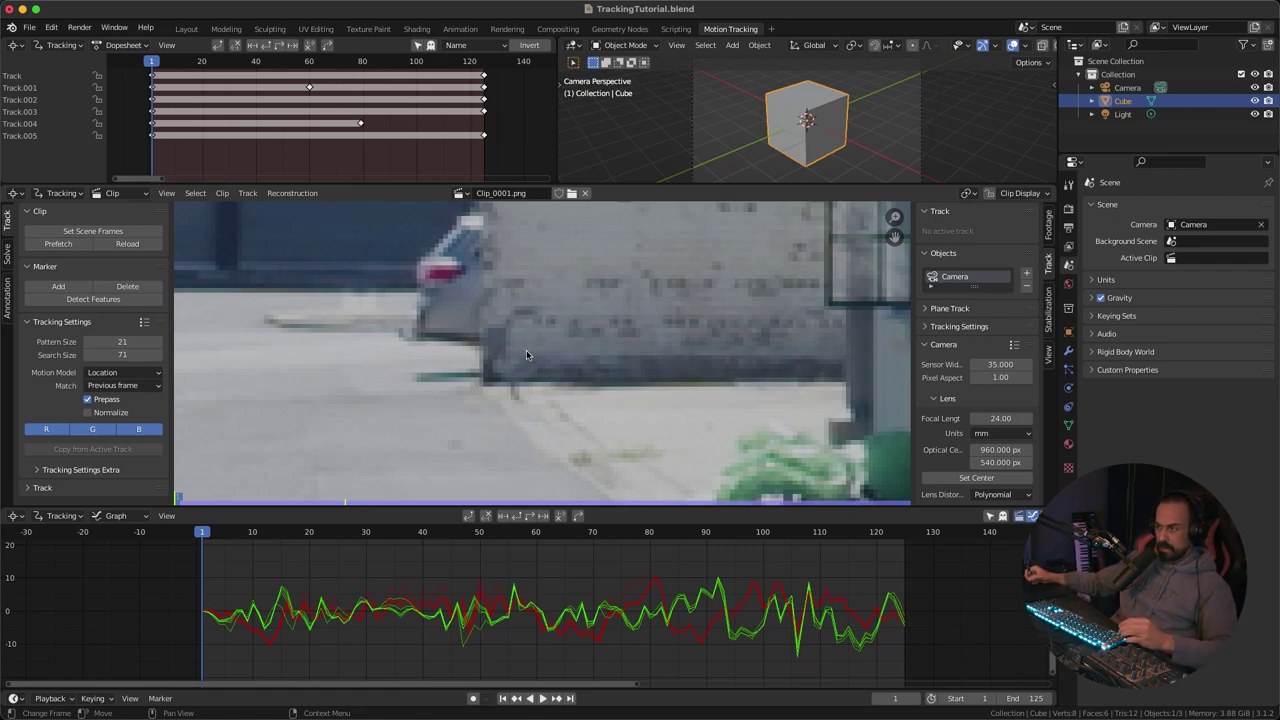
scroll(530, 316, "up", 2)
left_click(484, 372, "ctrl")
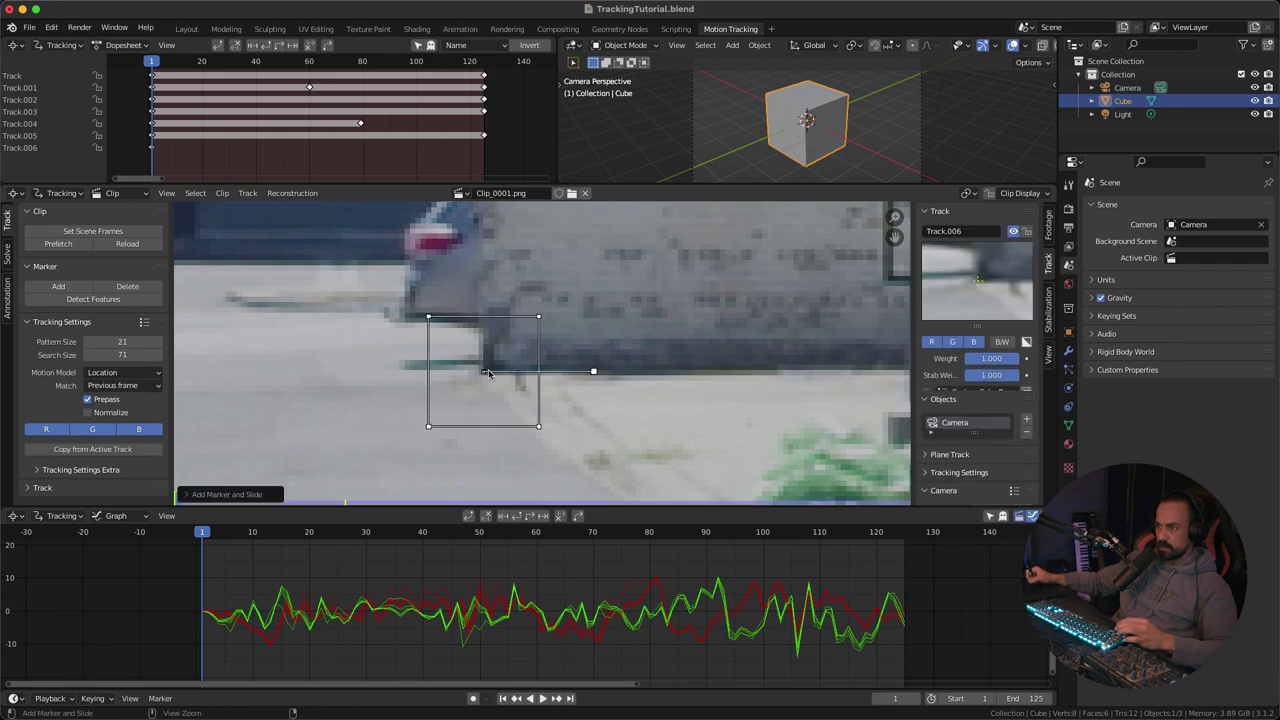
Step: Enlarge the wall-corner marker's pattern area by pulling its four corners outward to take in more of the surrounding contrast
middle_click_drag(615, 281, 685, 330)
left_click_drag(498, 366, 421, 337)
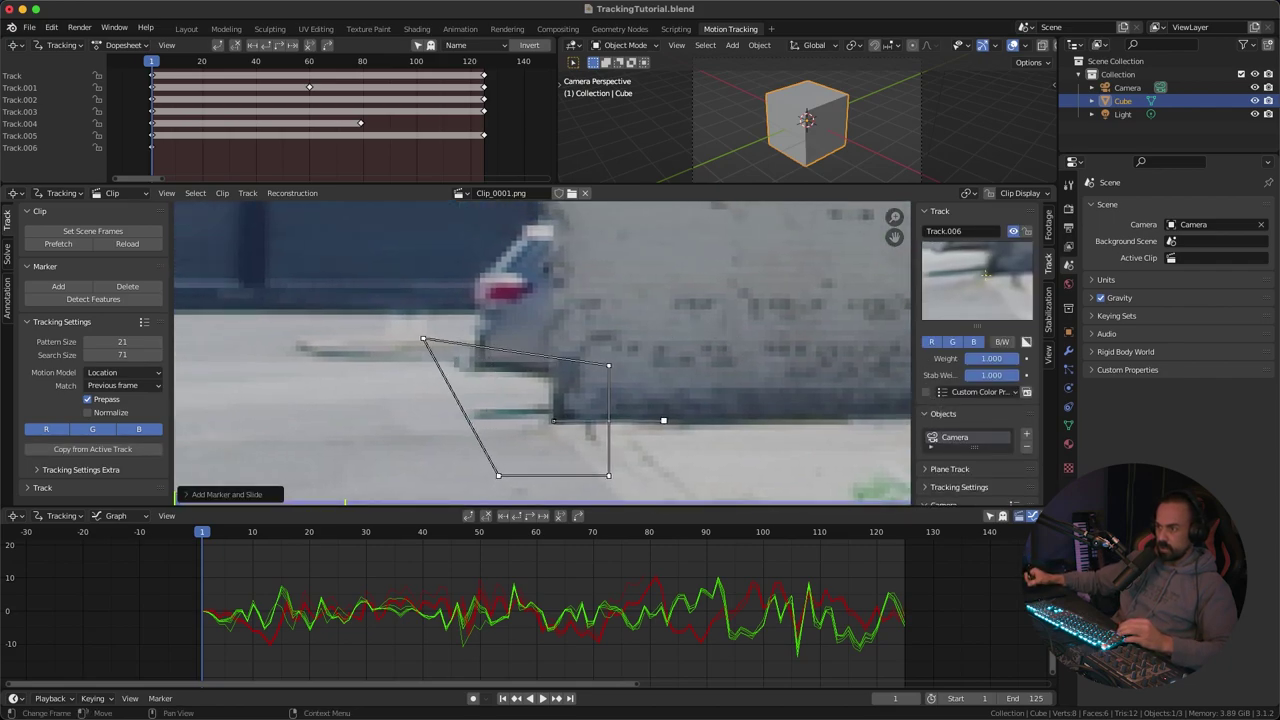
left_click_drag(609, 366, 655, 287)
middle_click_drag(703, 329, 688, 258, "shift")
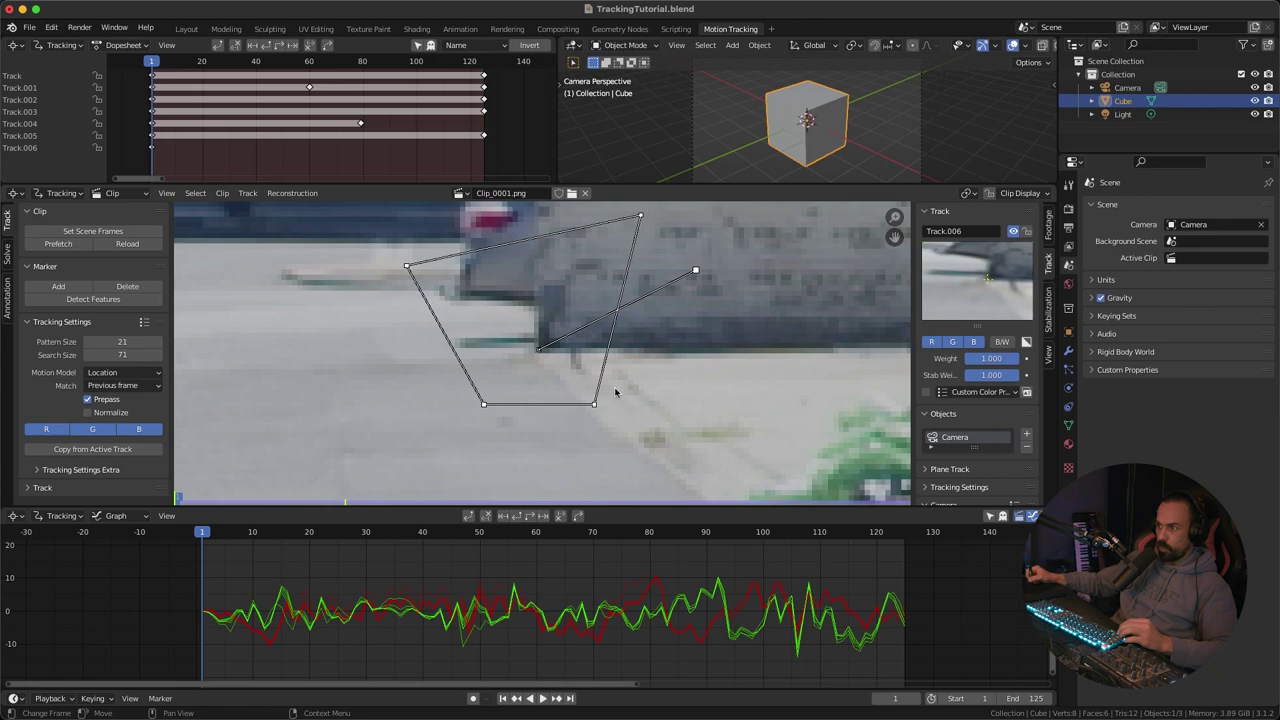
left_click_drag(594, 404, 663, 435)
left_click_drag(484, 408, 406, 435)
middle_click_drag(490, 363, 492, 385)
left_click_drag(642, 238, 639, 257)
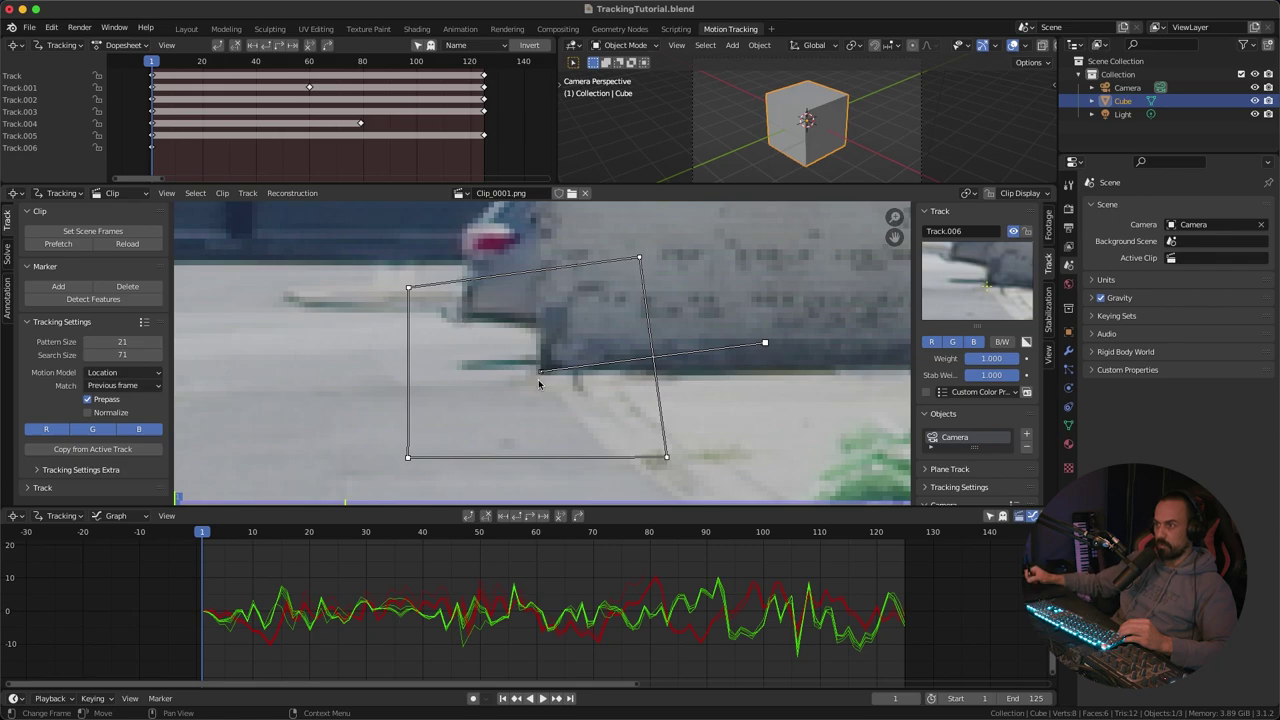
Step: Track the enlarged wall-corner marker forward through frame 125 and scrub back to frame 89 to check its path
scroll(511, 355, "down", 3)
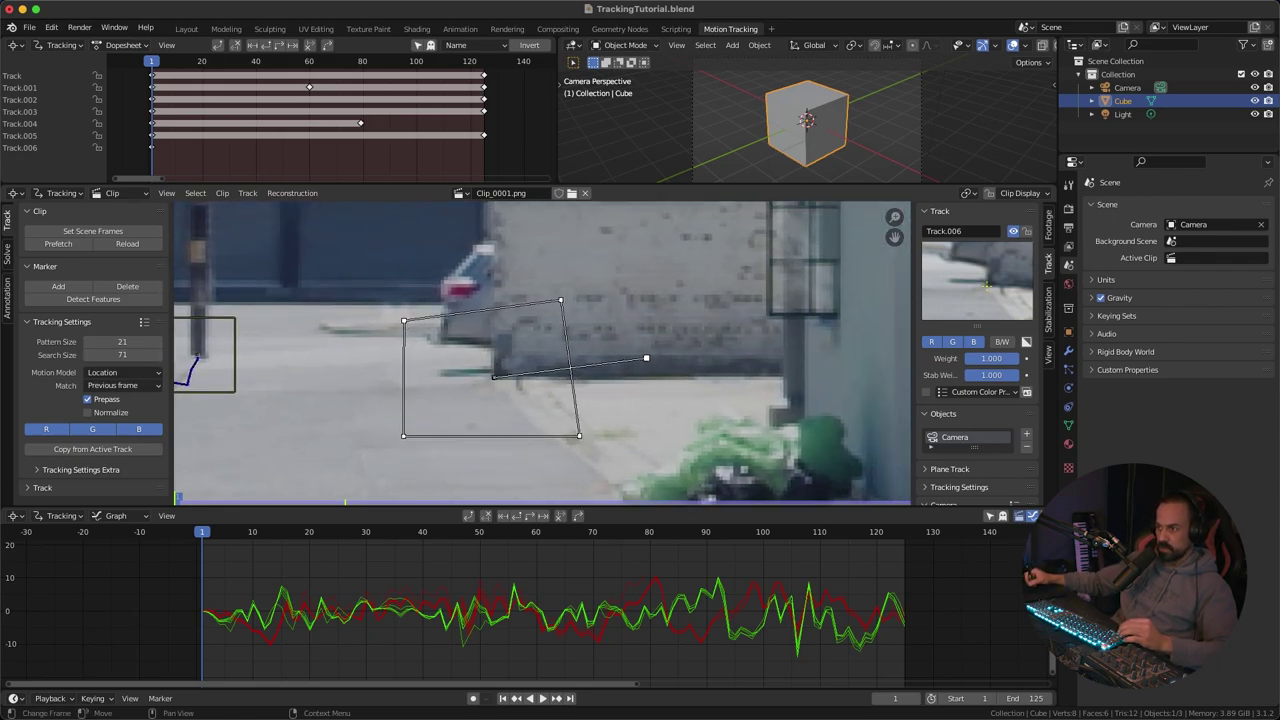
key("shift+Right")
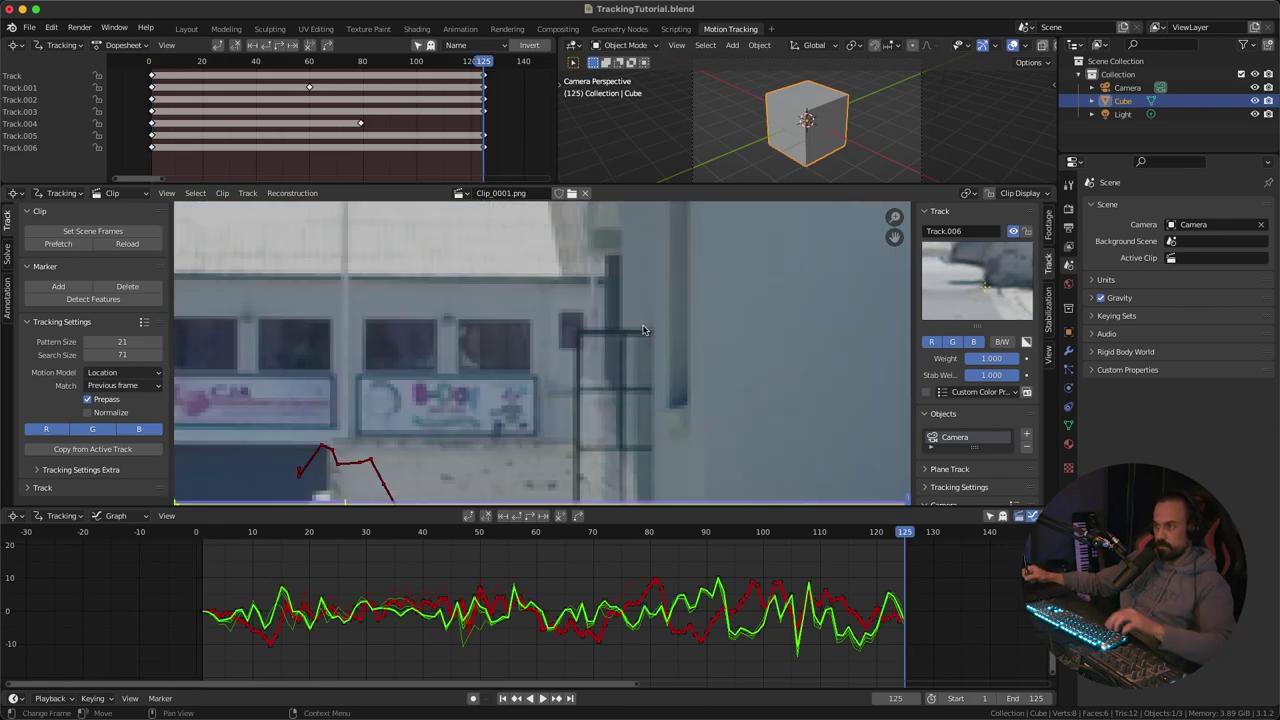
middle_click_drag(644, 330, 701, 237)
middle_click_drag(600, 350, 641, 257, "ctrl")
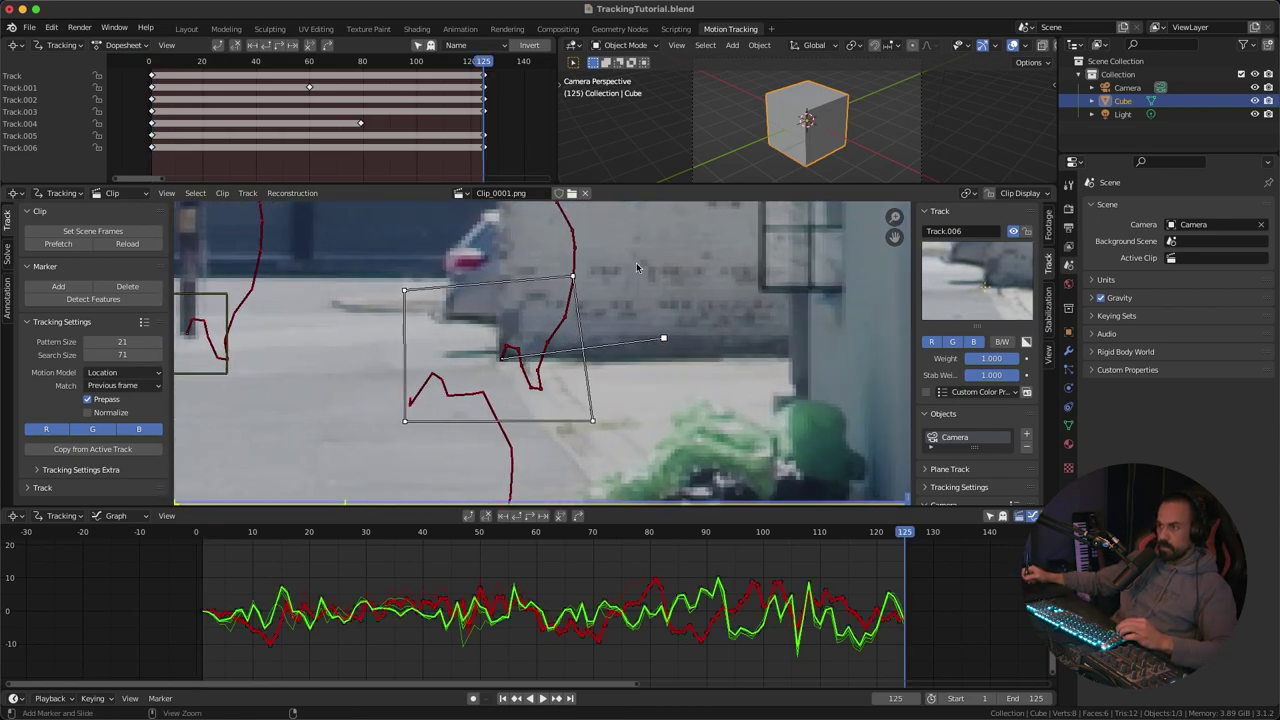
scroll(645, 321, "up", 1)
left_click_drag(905, 532, 700, 533)
scroll(607, 398, "down", 3)
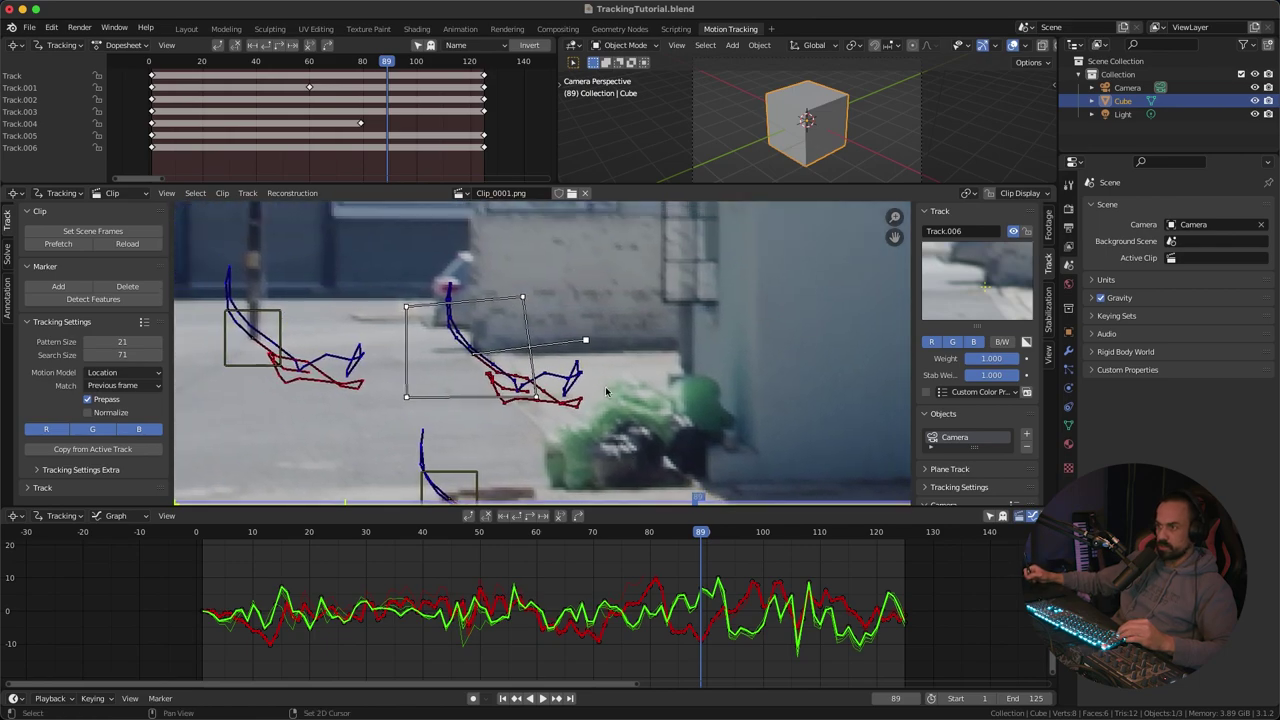
scroll(373, 343, "up", 1)
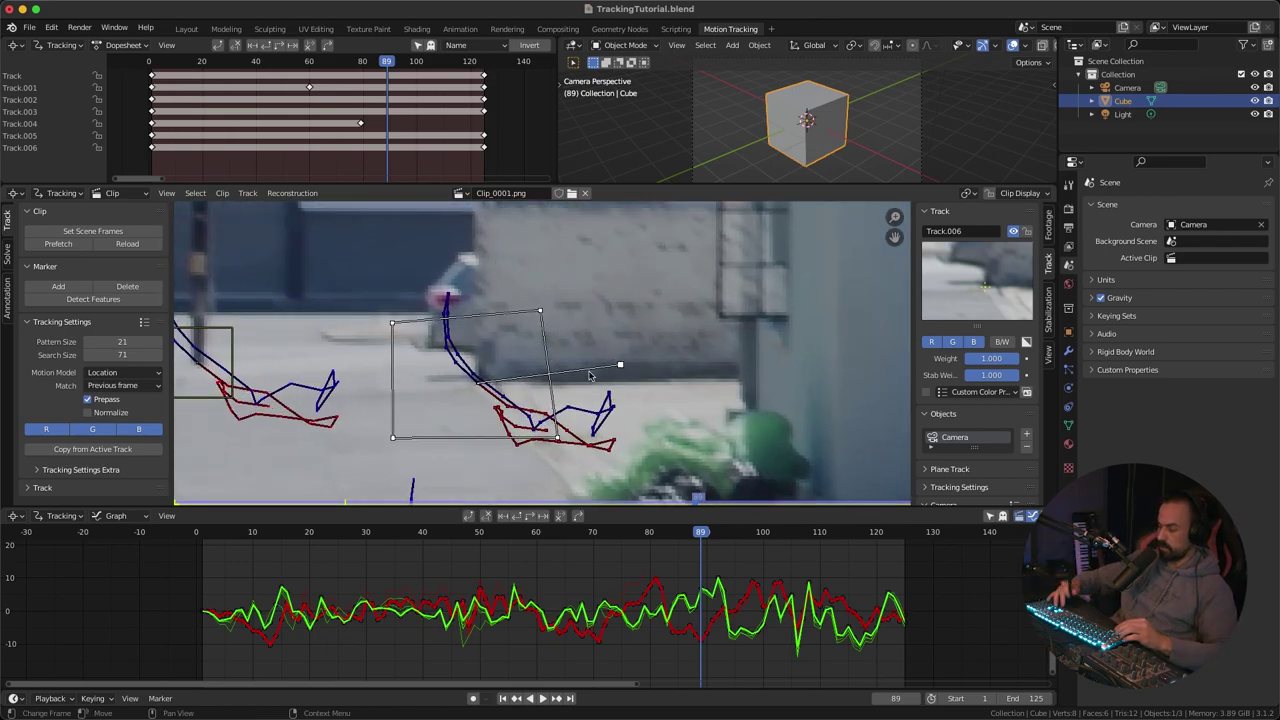
Step: Return to frame 1 and add a tracking marker at the foot of the black cable beside the white building's utility box
key("shift+Left")
scroll(632, 353, "down", 4)
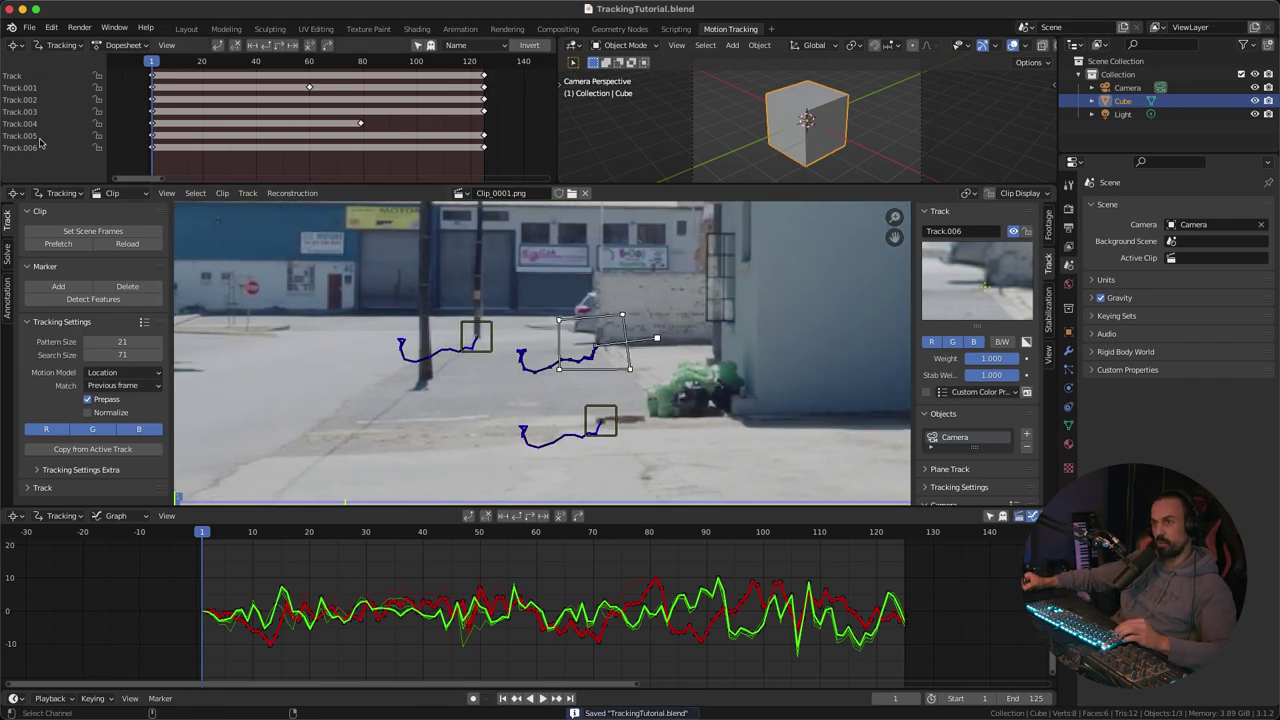
middle_click_drag(769, 439, 660, 345)
scroll(553, 271, "up", 2)
scroll(653, 340, "up", 2)
scroll(600, 310, "up", 2)
middle_click_drag(490, 309, 592, 278)
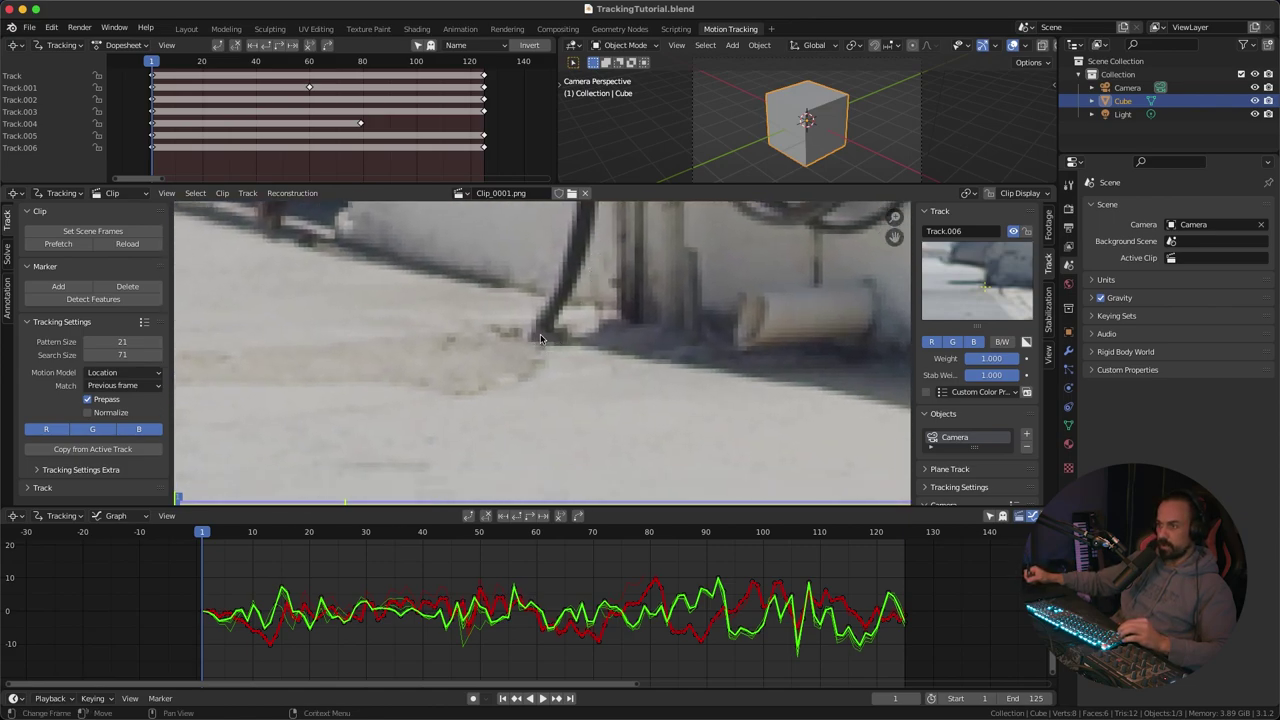
scroll(546, 338, "down", 2)
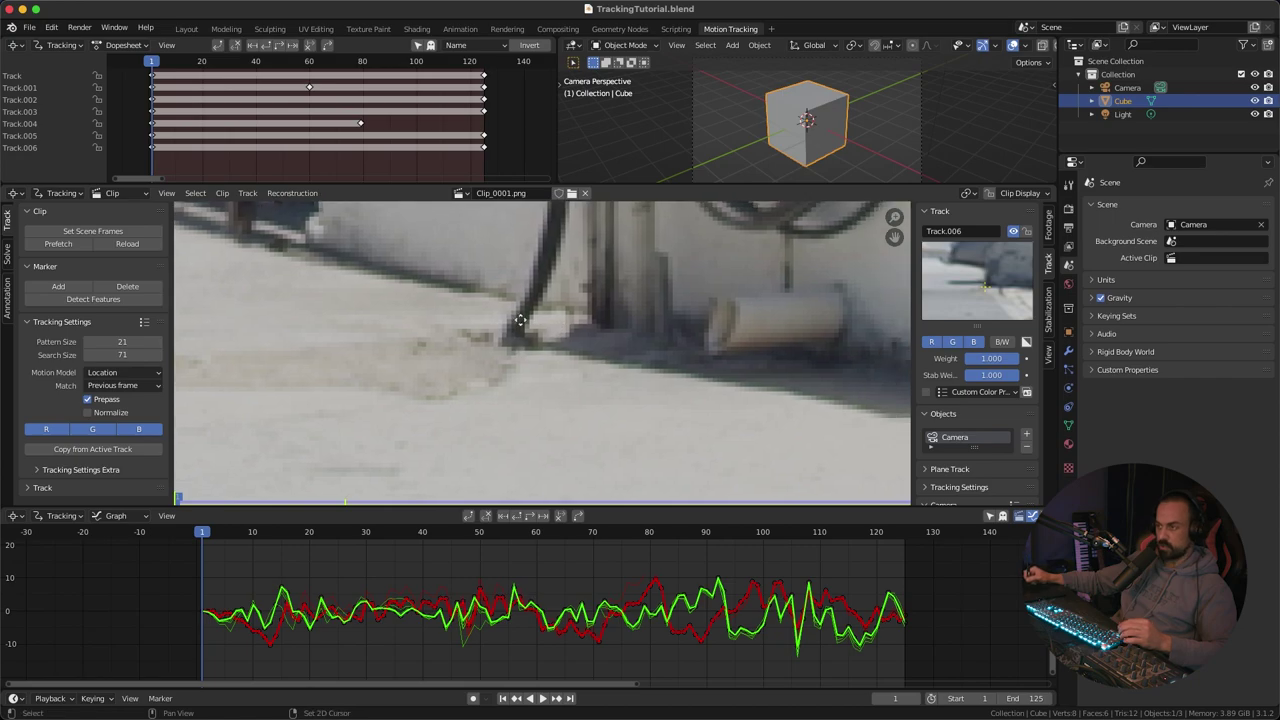
middle_click_drag(523, 354, 509, 366)
left_click(499, 362, "ctrl")
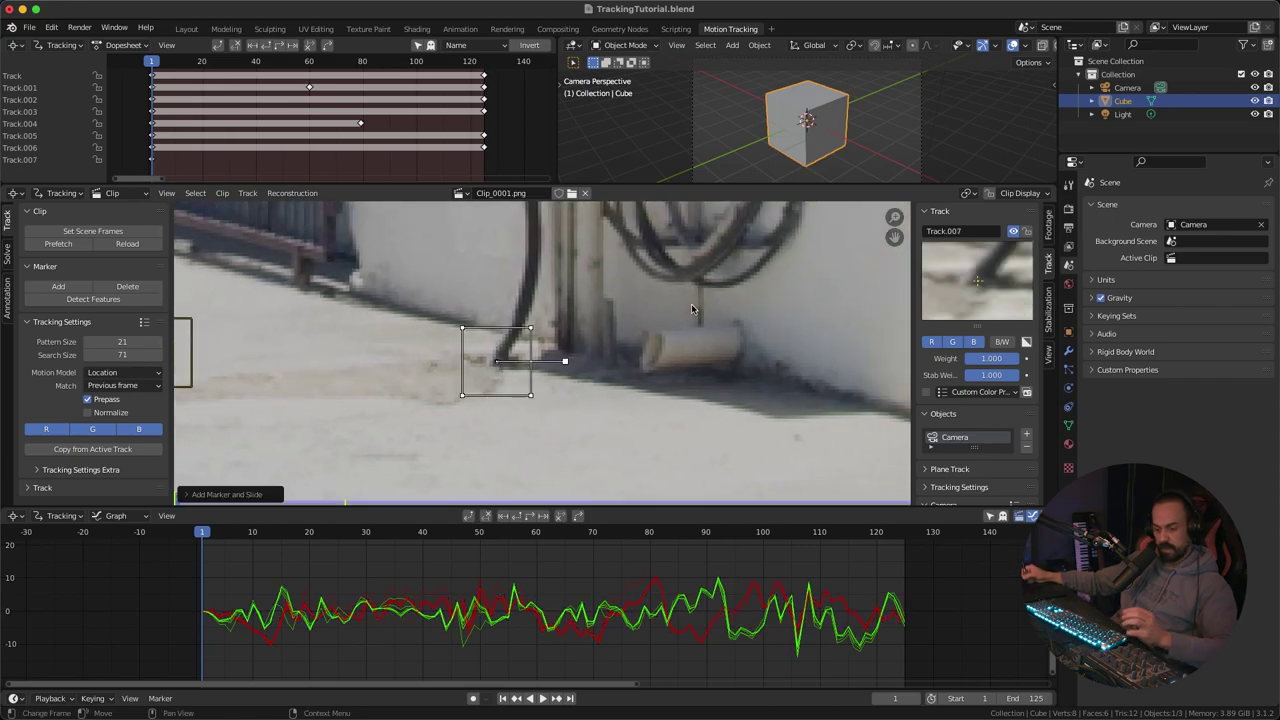
Step: Track the cable-foot marker forward through frame 125 and scrub back to check its path
key("ctrl+t")
mouse_move(651, 402)
middle_mouse_down()
mouse_move(662, 310)
mouse_move(692, 274)
middle_mouse_up()
mouse_move(899, 533)
left_mouse_down()
mouse_move(276, 560)
mouse_move(434, 560)
mouse_move(306, 533)
mouse_move(860, 533)
mouse_move(257, 548)
mouse_move(548, 550)
mouse_move(536, 542)
left_mouse_up()
Step: Return to frame 1 and add a tracking marker on the tip of the ground shadow beside the white building's first doorway
key("shift+Left")
middle_click_drag(582, 332, 468, 463)
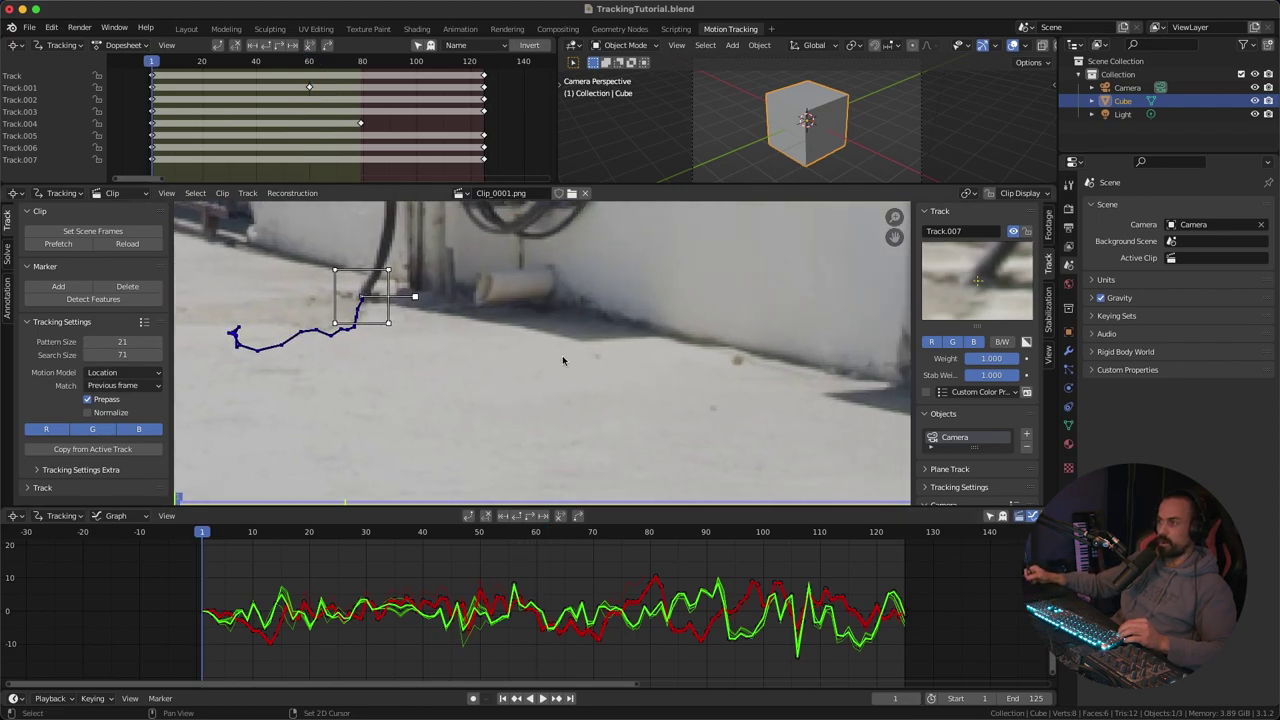
middle_click_drag(566, 360, 393, 346)
middle_click_drag(699, 373, 540, 389)
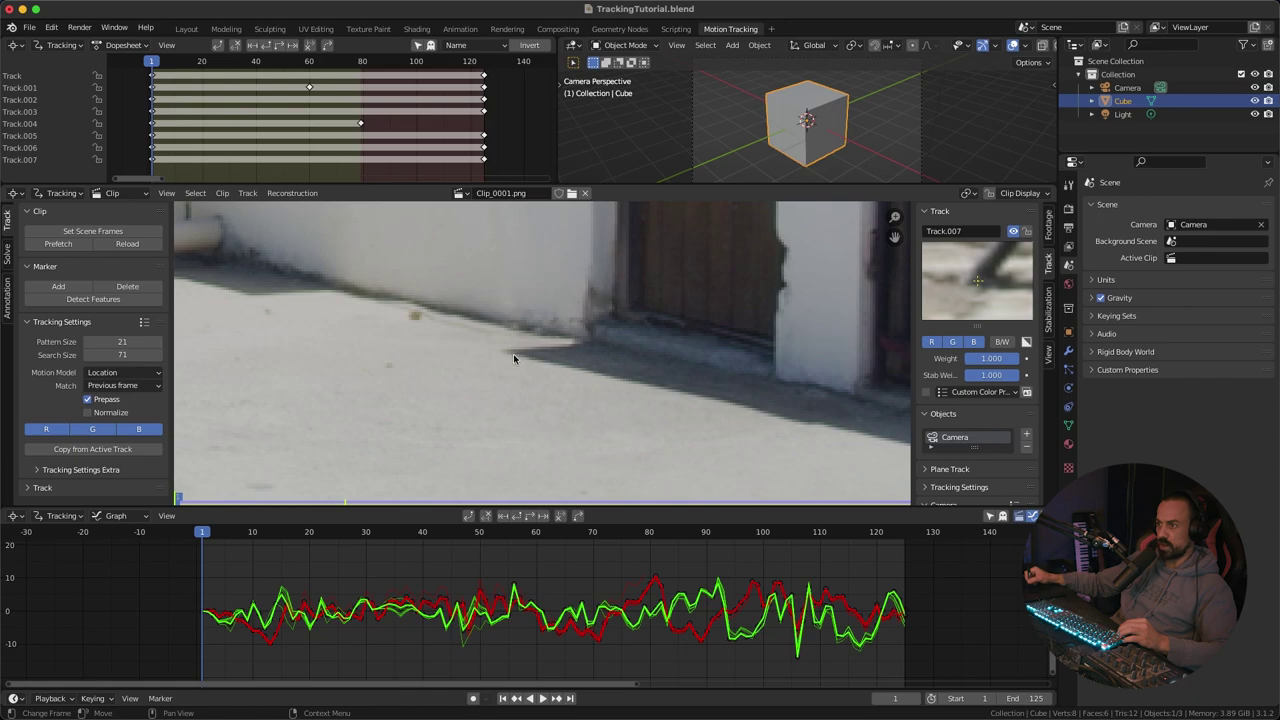
left_click(511, 352, "ctrl")
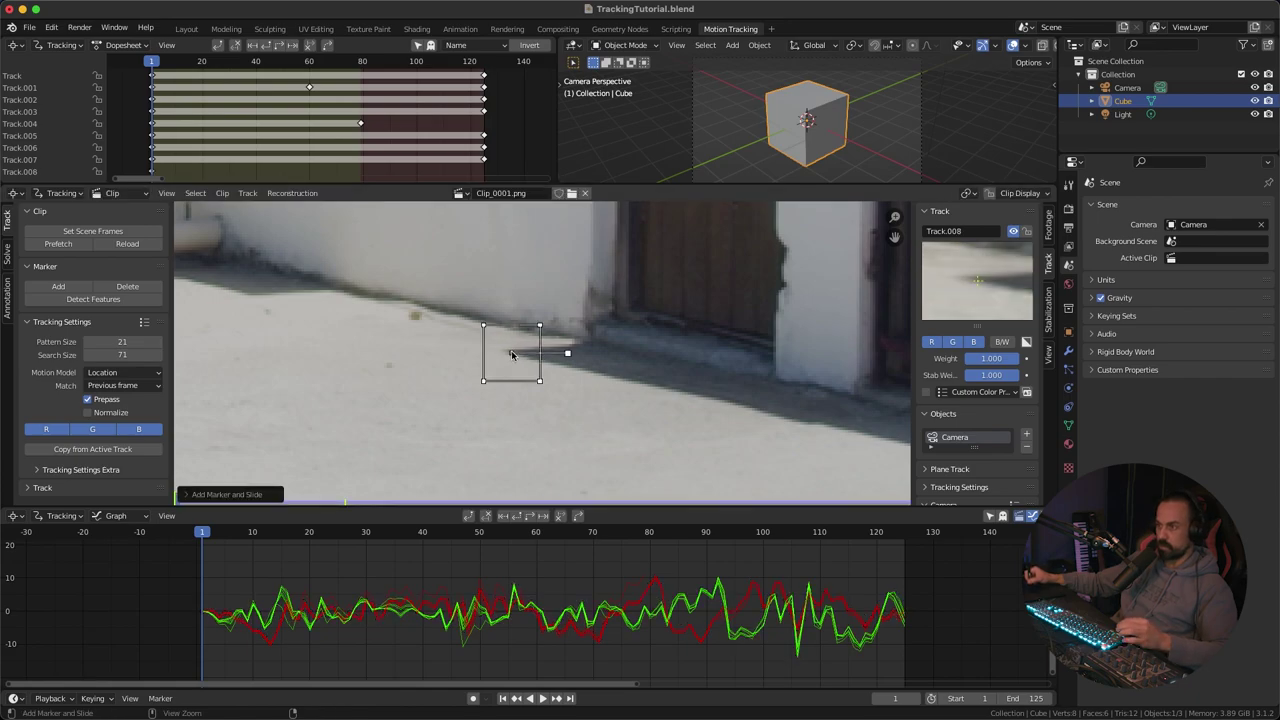
Step: Track the shadow-tip marker forward through frame 125, scrub back to check it, and return to frame 1
key("ctrl+t")
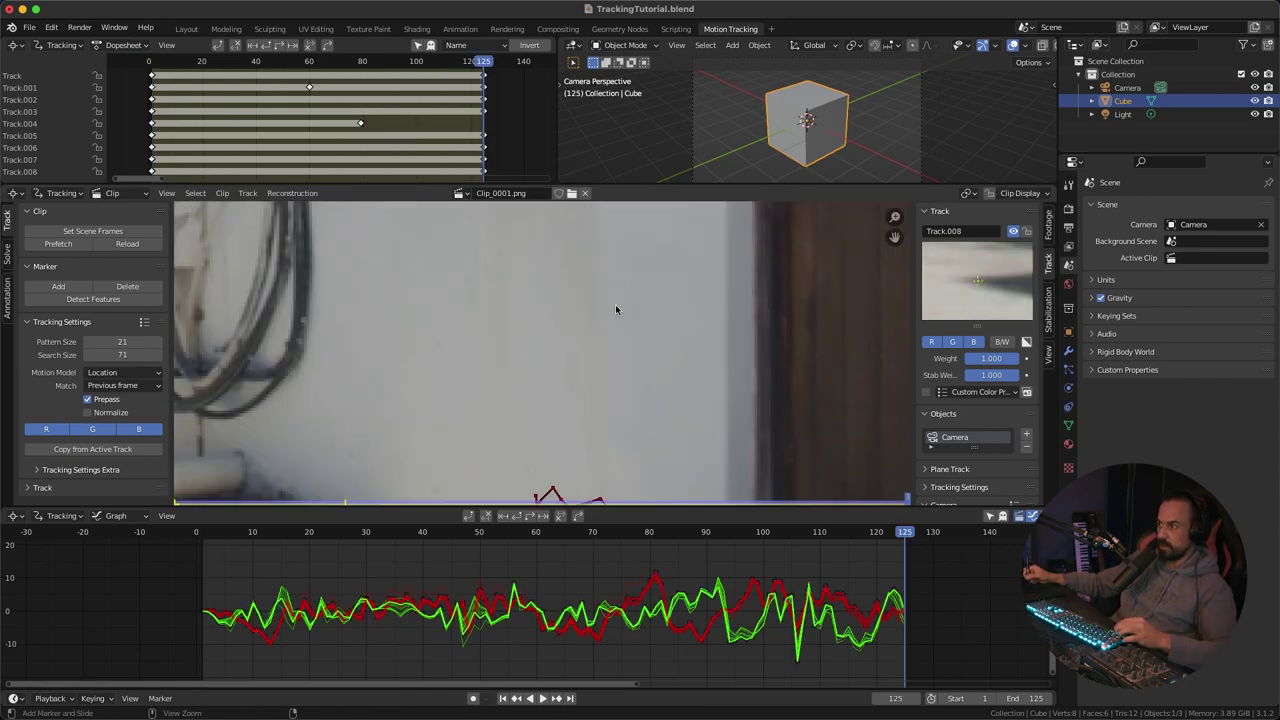
left_click_drag(903, 537, 474, 543)
key("shift+Left")
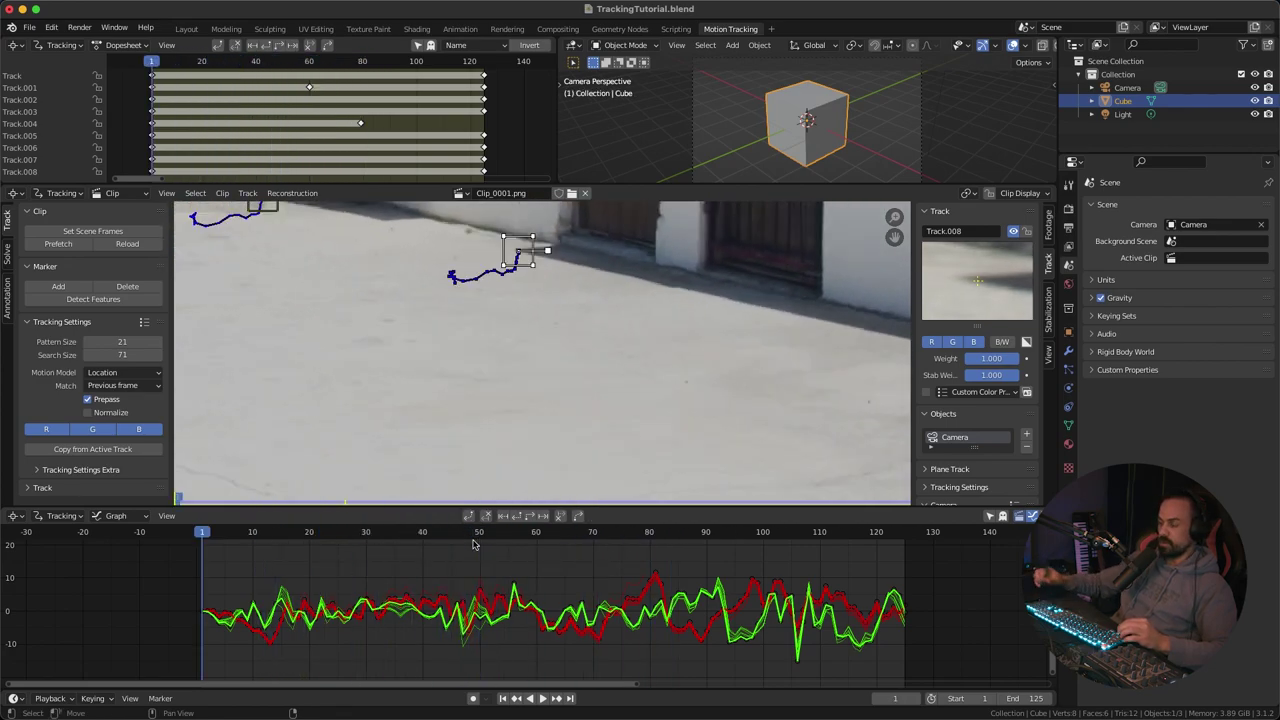
Step: Examine the motion curves in an enlarged graph, select the outlying curve around frame 44, and locate its marker in the clip
left_click_drag(610, 504, 626, 272)
middle_click_drag(647, 439, 649, 439, "ctrl")
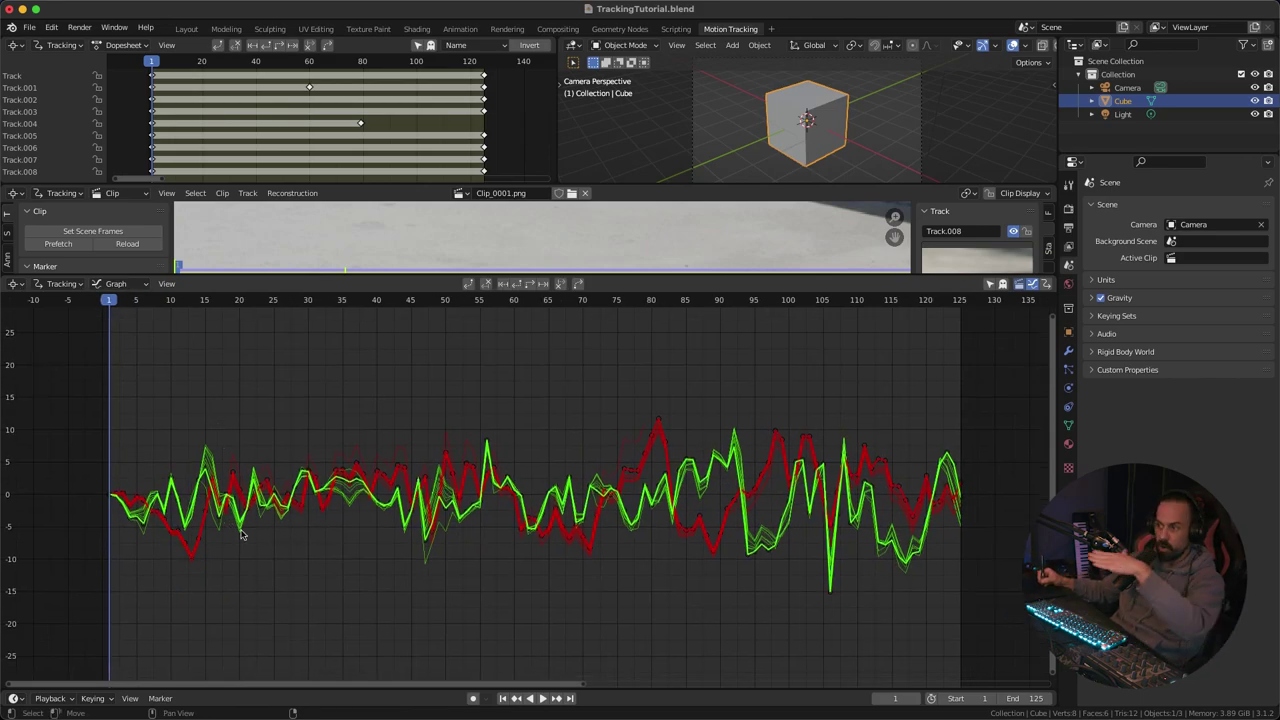
mouse_move(566, 488)
middle_mouse_down("ctrl")
mouse_move(577, 423)
mouse_move(582, 486)
middle_mouse_up("ctrl")
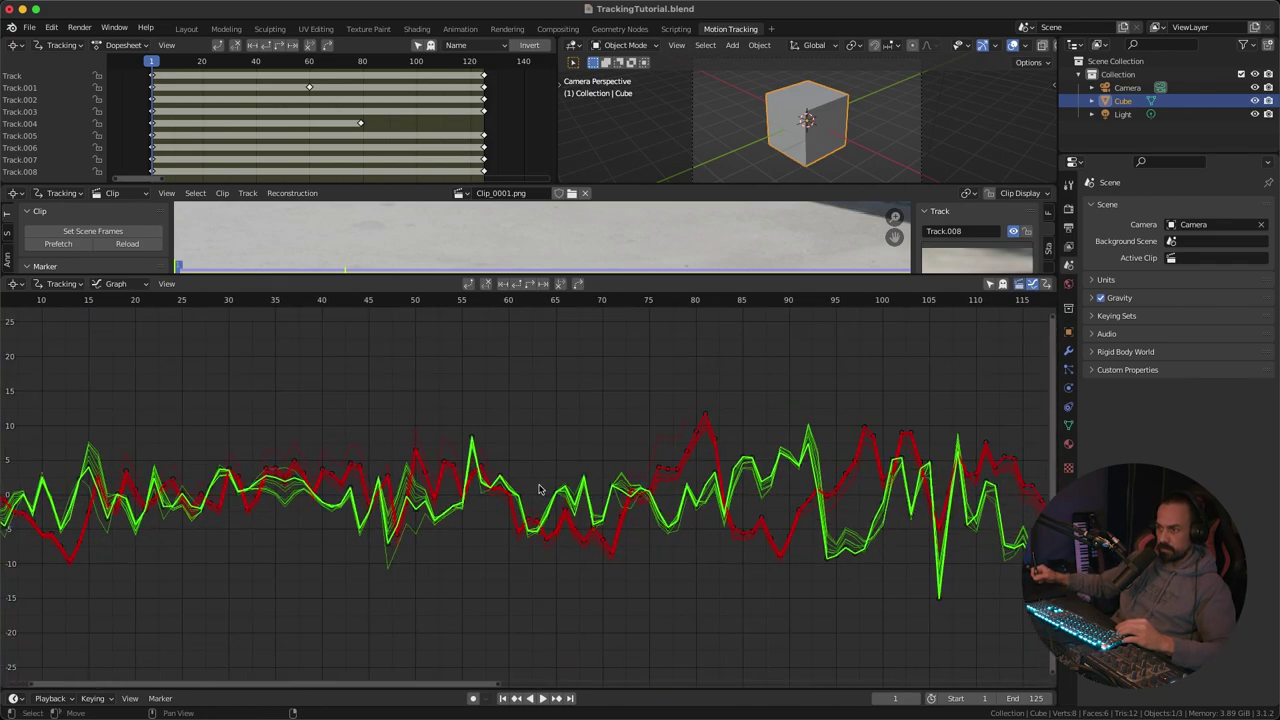
left_click(361, 450)
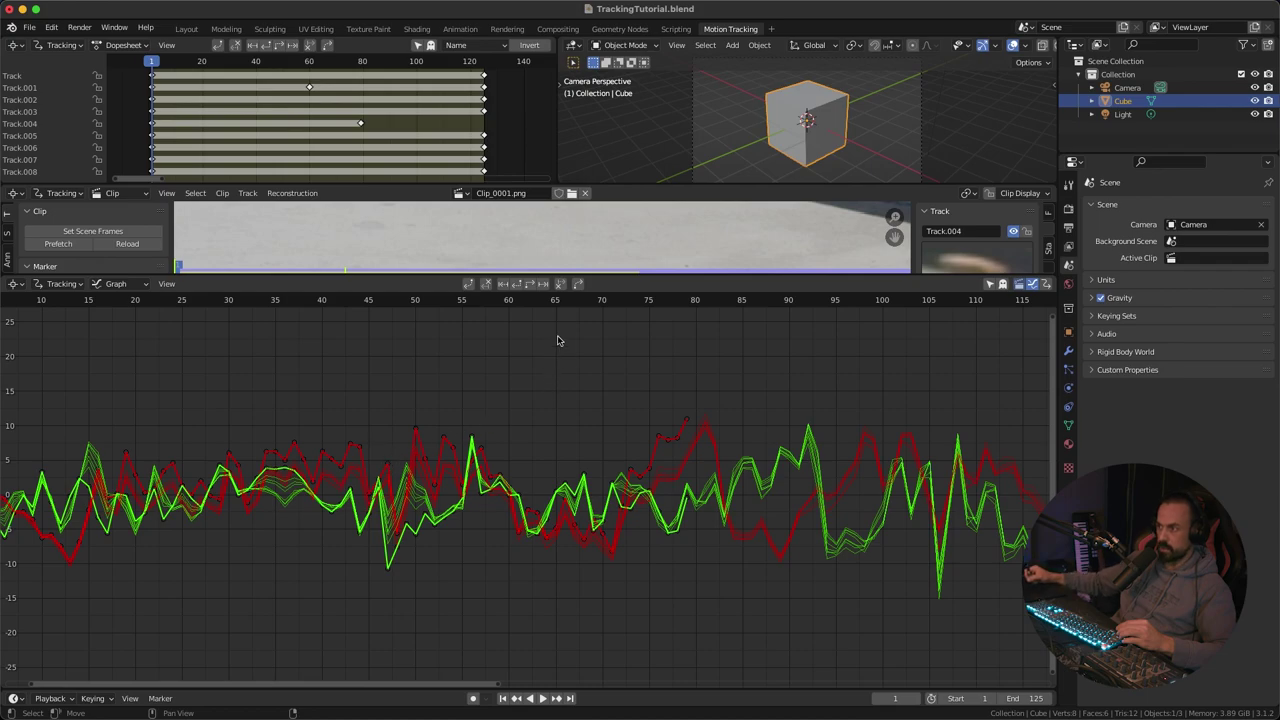
left_click_drag(591, 276, 588, 523)
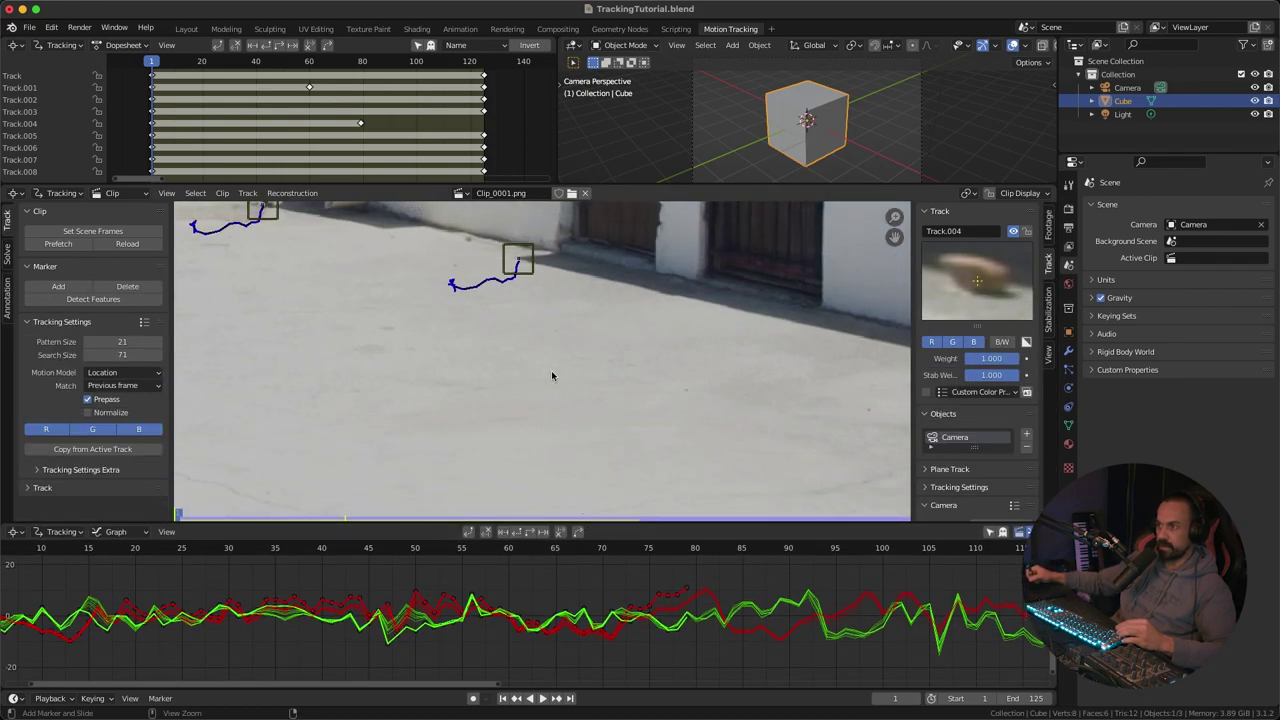
middle_click_drag(533, 401, 827, 408, "ctrl")
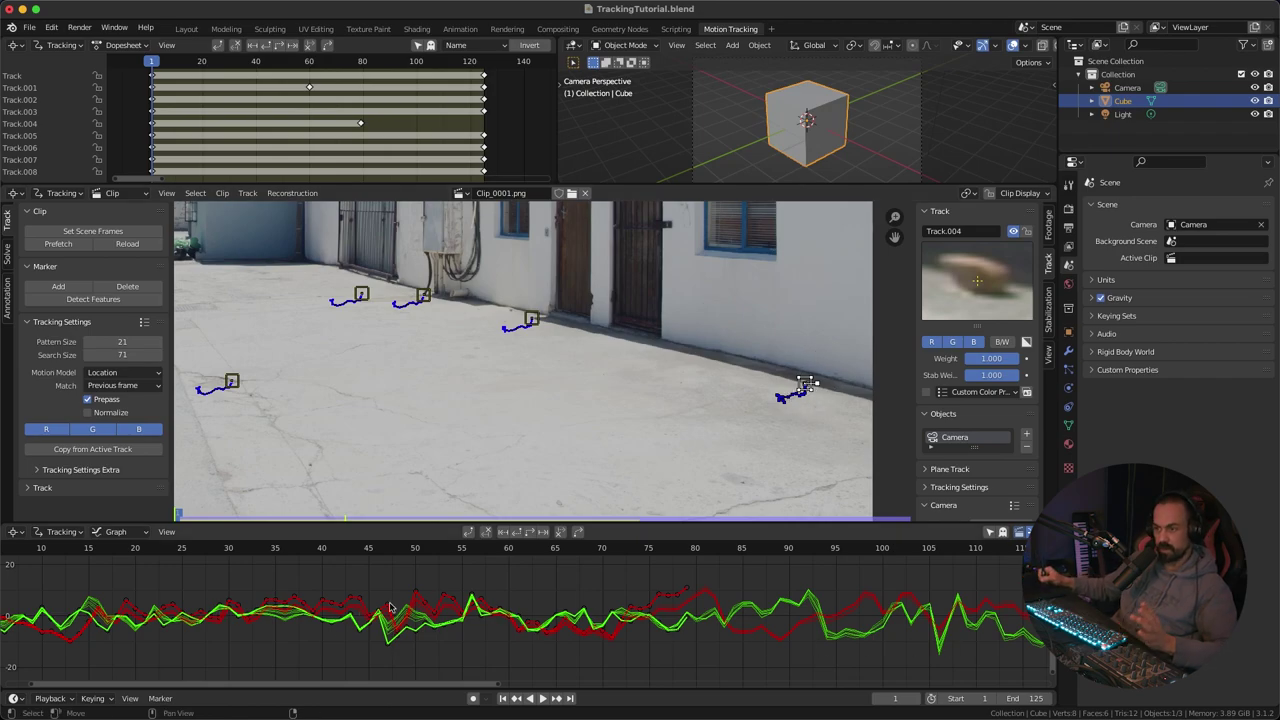
key("Home")
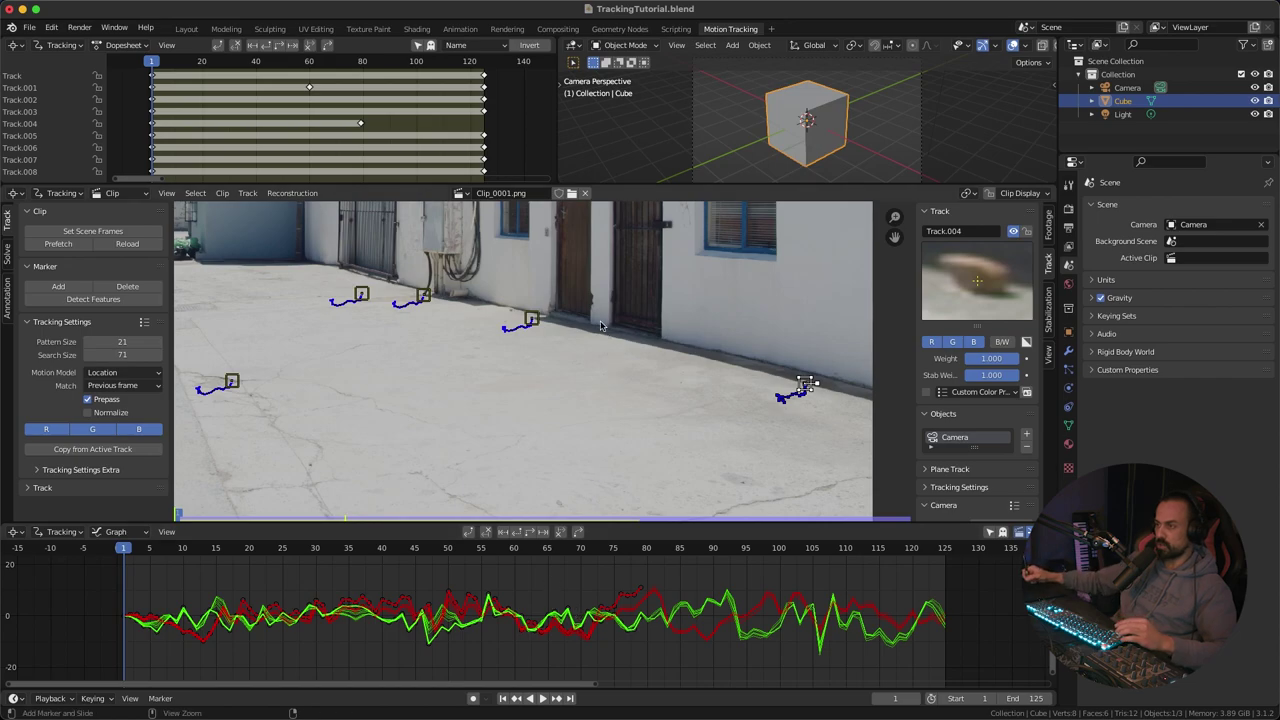
Step: Add a tracking marker on the shadow edge along the wall base, between the cable-foot and doorway-shadow markers, at frame 1
scroll(620, 360, "down", 4)
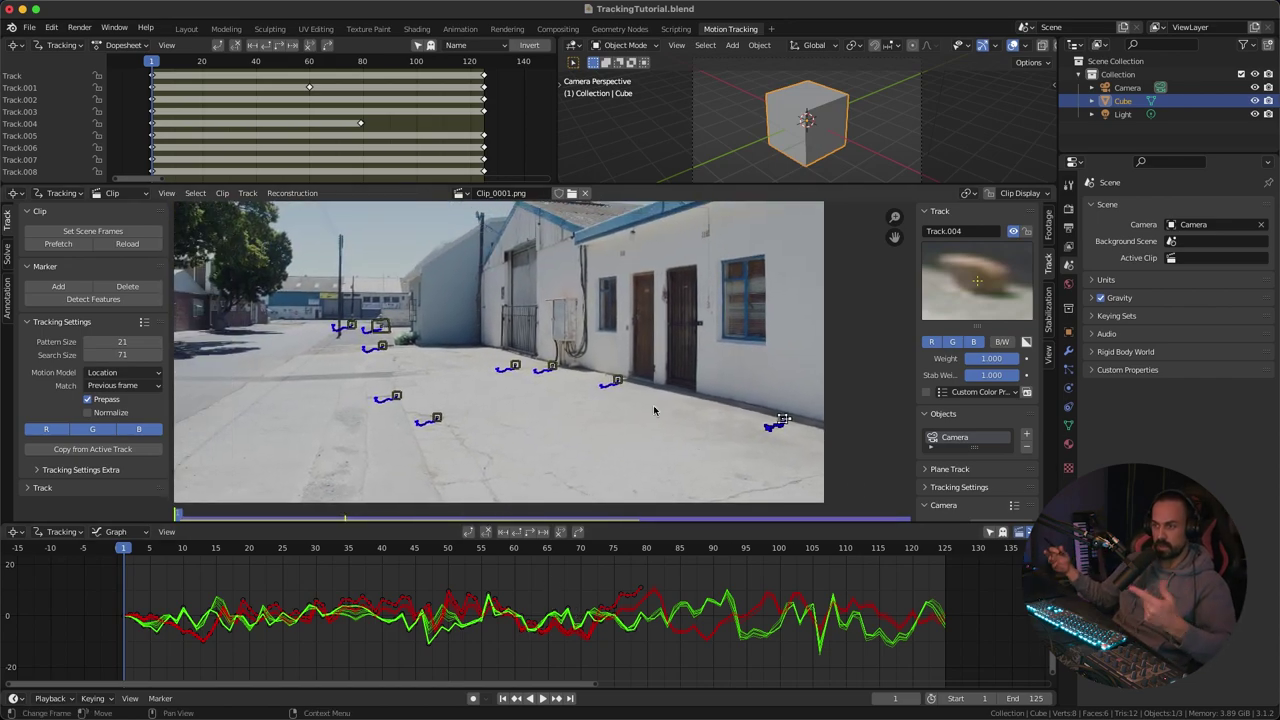
scroll(556, 313, "down", 3)
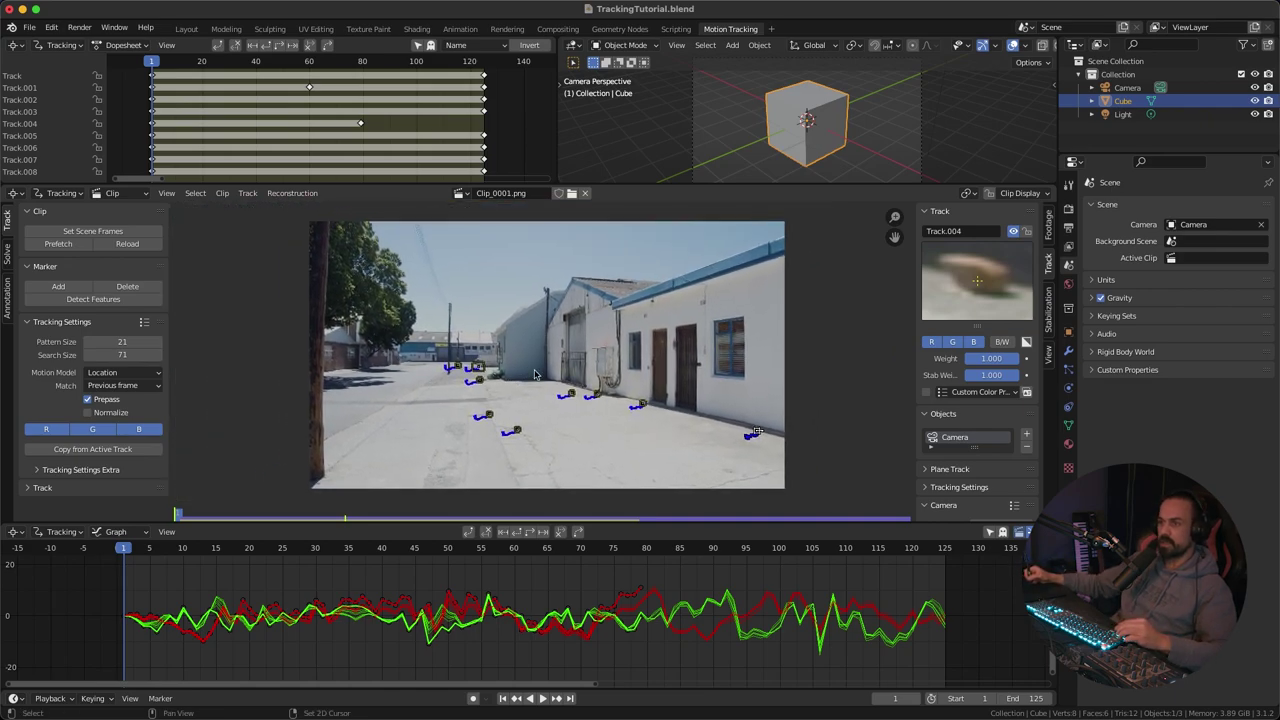
scroll(264, 108, "down", 2)
scroll(264, 108, "down", 1)
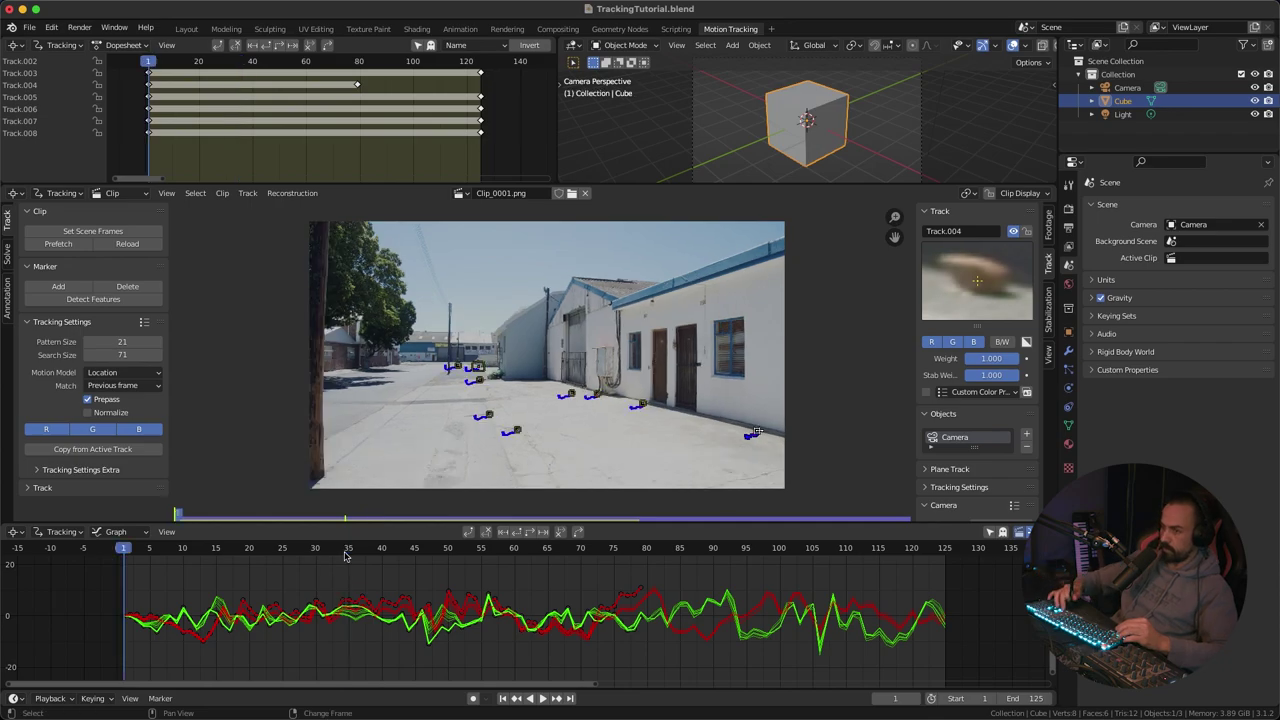
scroll(444, 297, "up", 5)
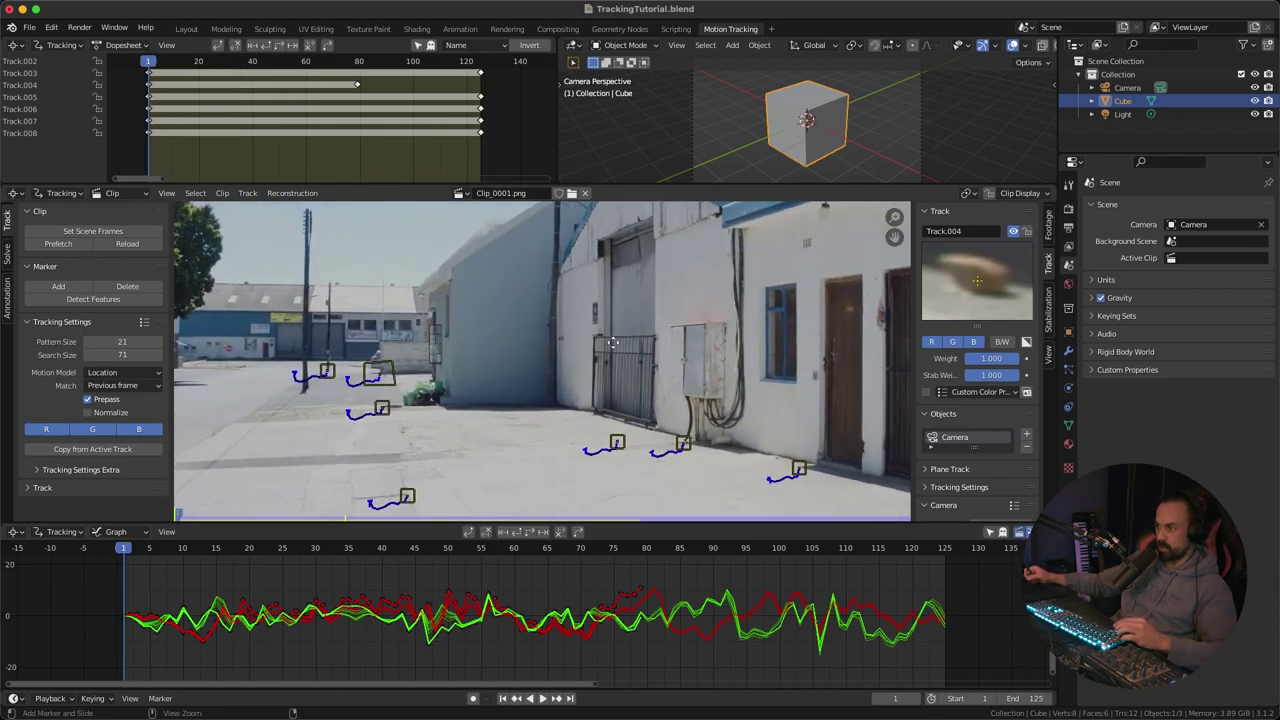
middle_click_drag(590, 404, 646, 288)
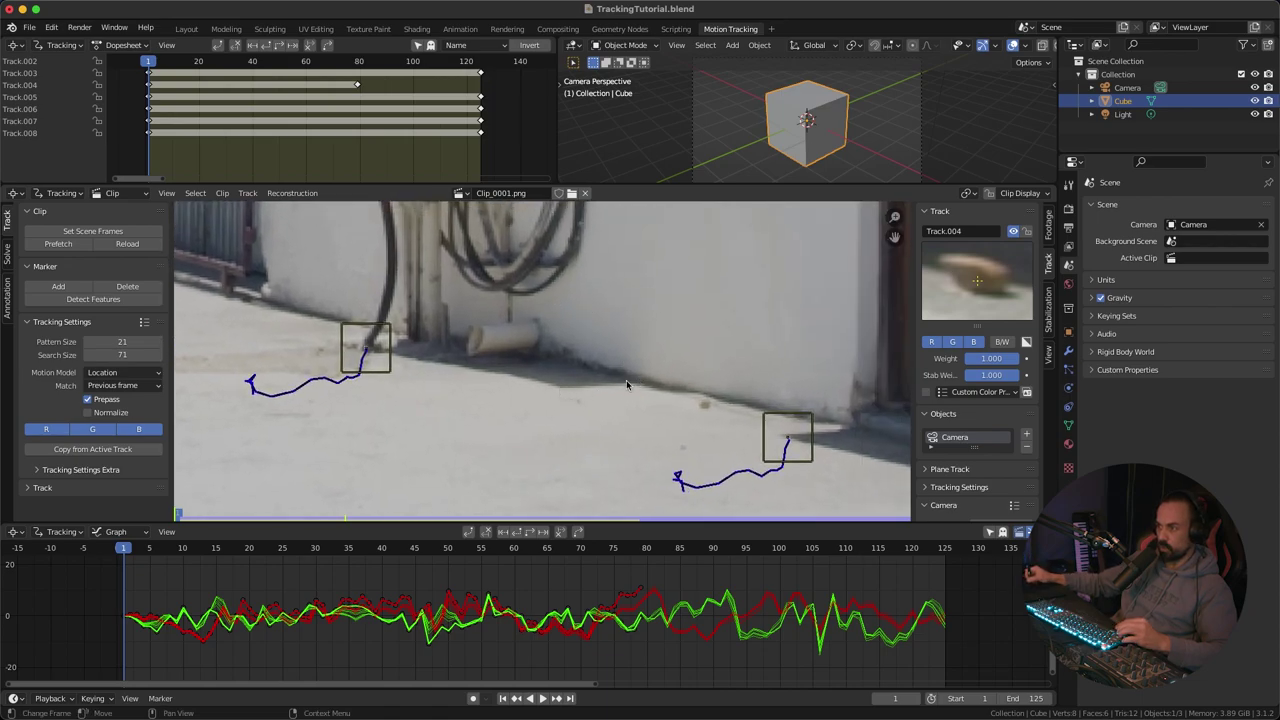
left_click(563, 389, "ctrl")
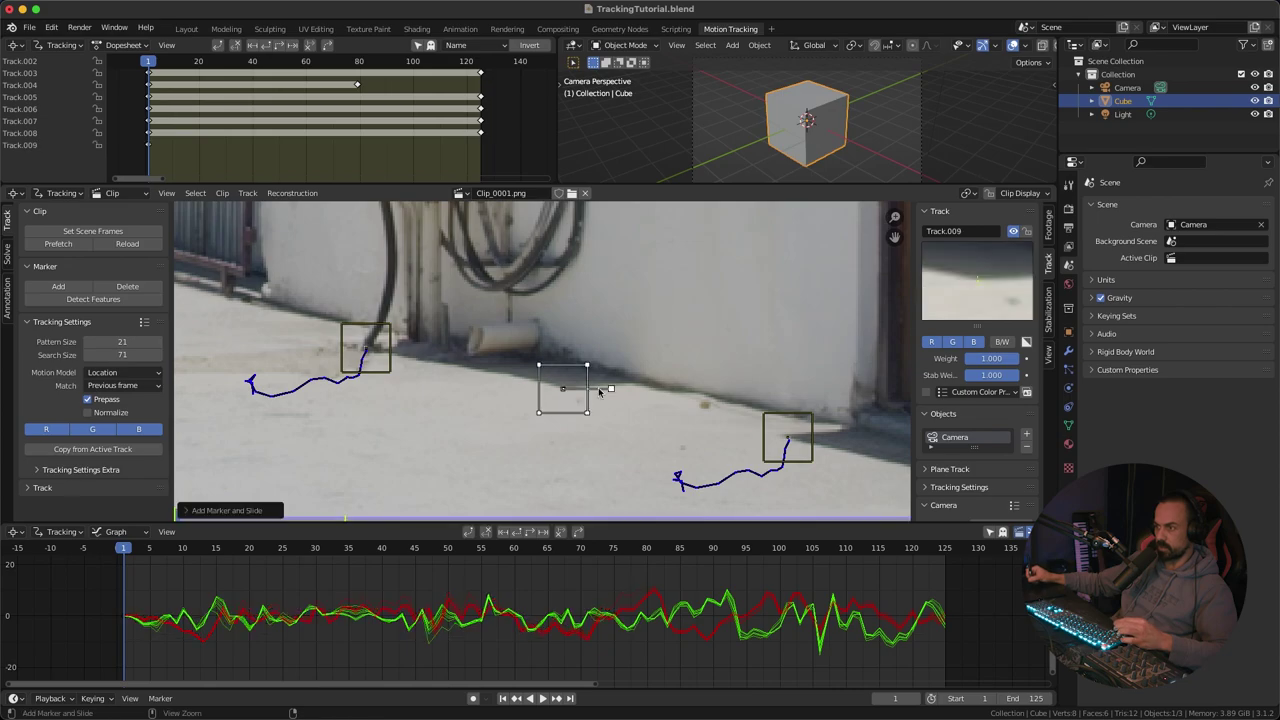
Step: Track the wall-base shadow marker forward through frame 125, scrub back past frame 74 to check it, and return to frame 1
key("ctrl+t")
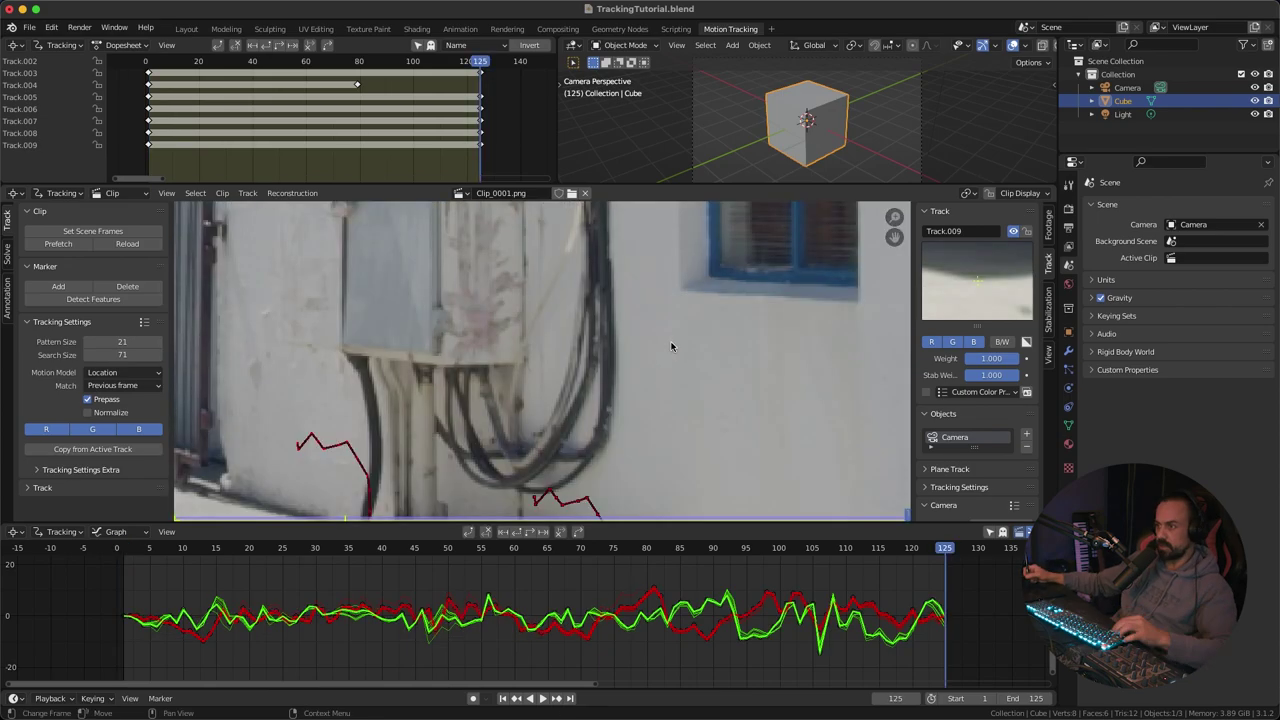
left_click_drag(951, 553, 607, 549)
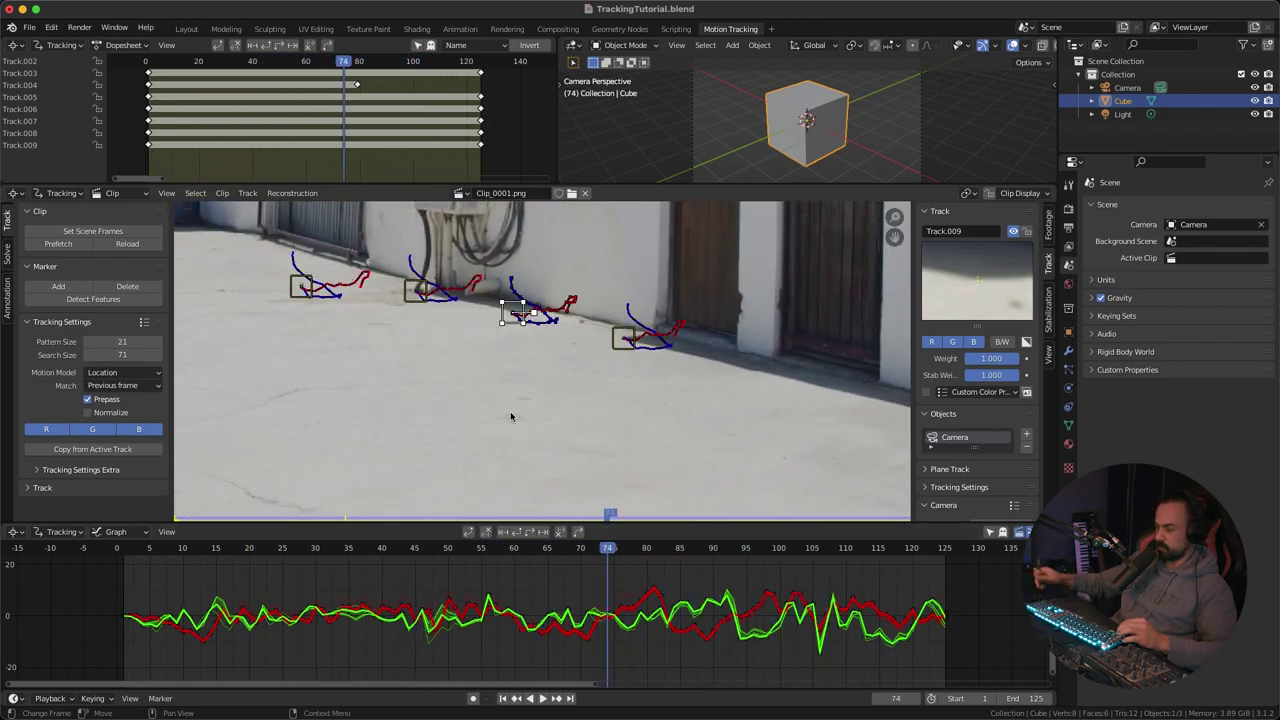
key("shift+Left")
Step: Examine the rough foreground pavement strip at frames 1, 89 and 69 for trackable features, finishing back at frame 1
scroll(553, 430, "down", 2)
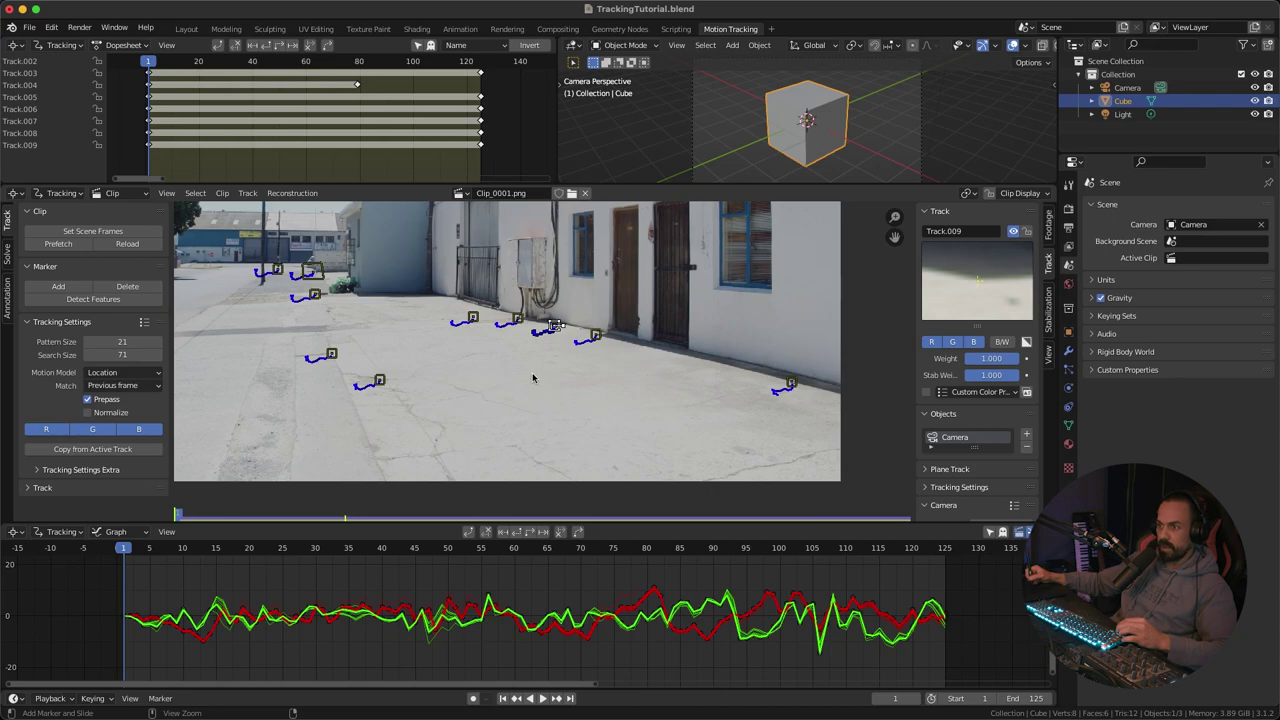
middle_click_drag(536, 380, 522, 392, "ctrl")
middle_click_drag(355, 364, 631, 308)
middle_click_drag(631, 308, 645, 250, "ctrl")
scroll(609, 312, "up", 2)
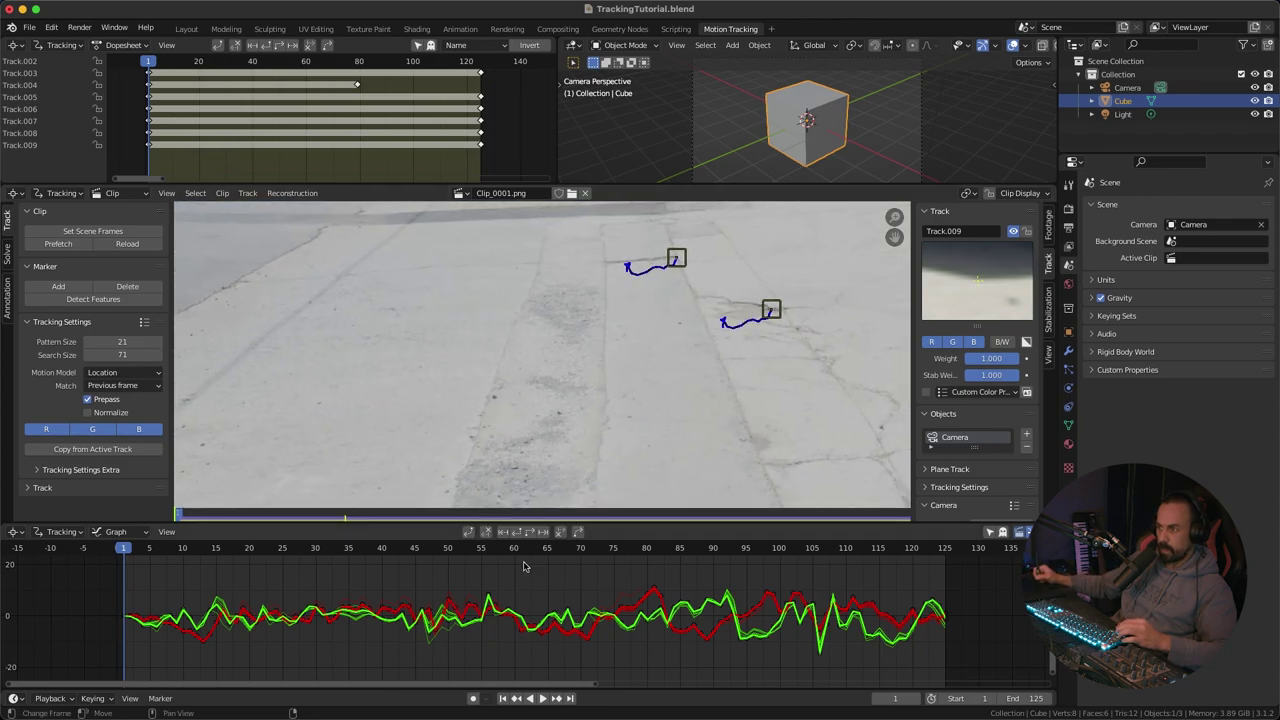
scroll(505, 380, "up", 3)
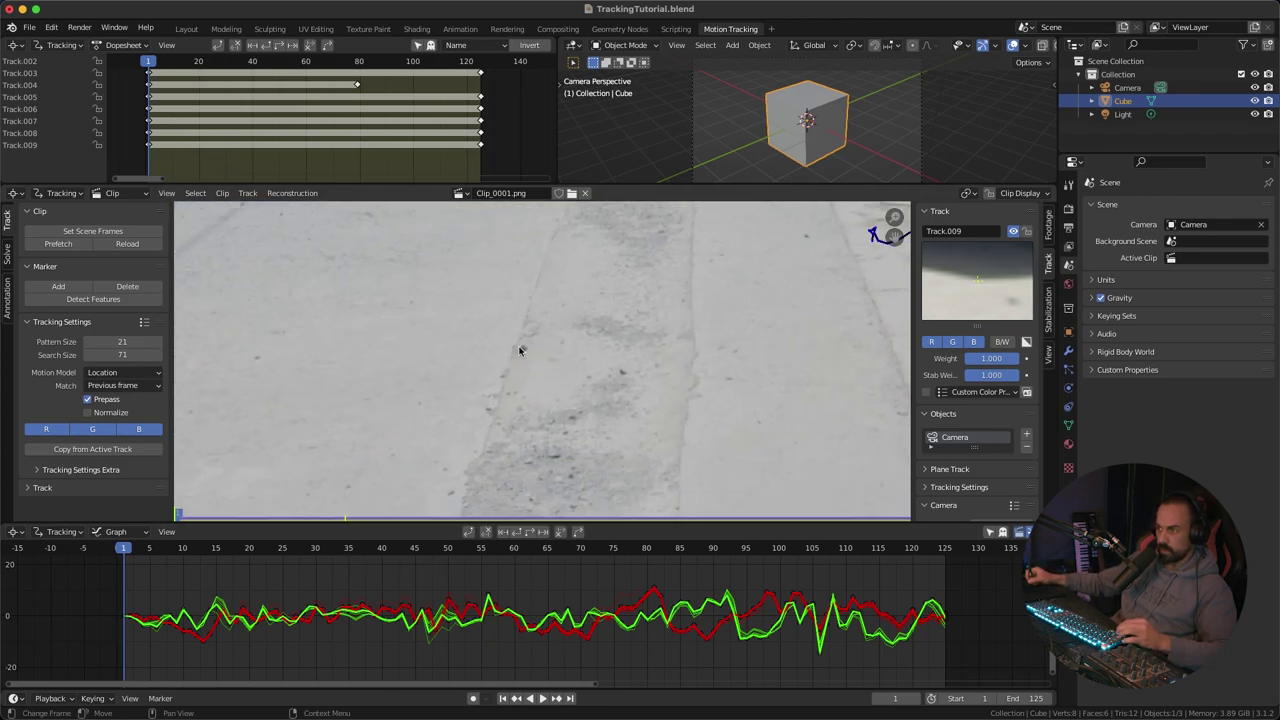
left_click_drag(190, 559, 707, 580)
middle_click_drag(549, 433, 674, 461)
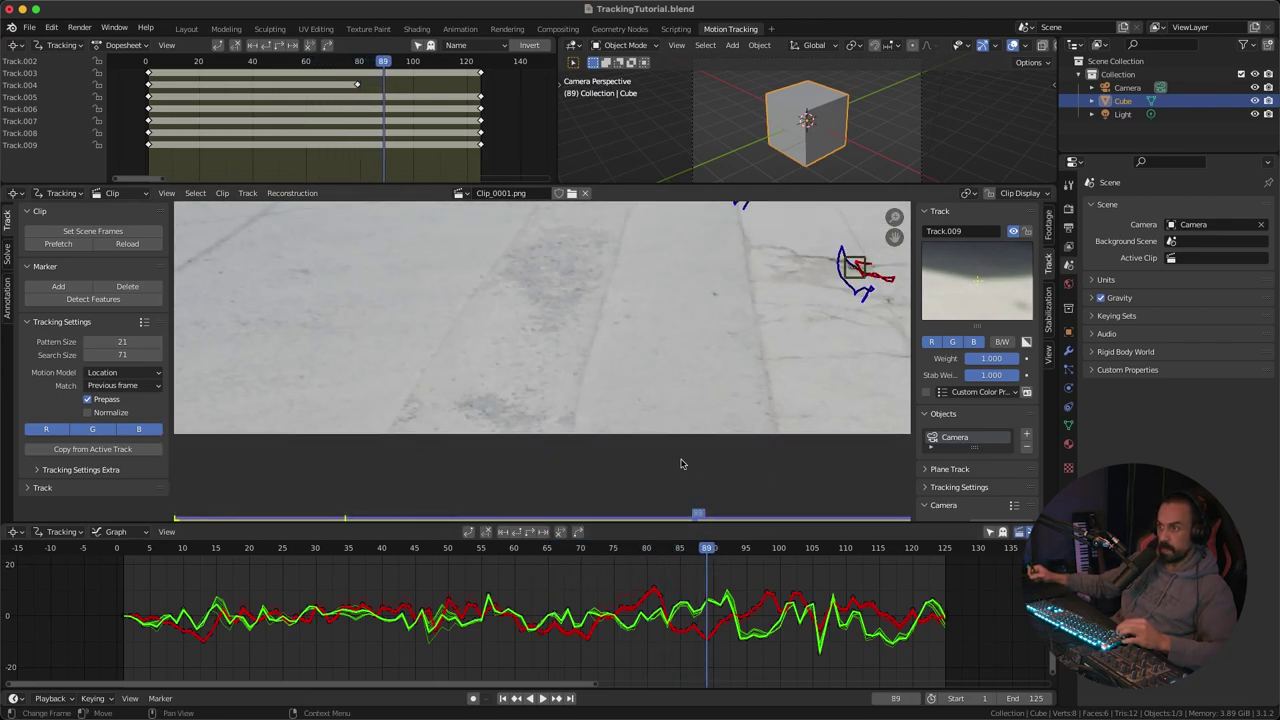
left_click_drag(709, 553, 574, 553)
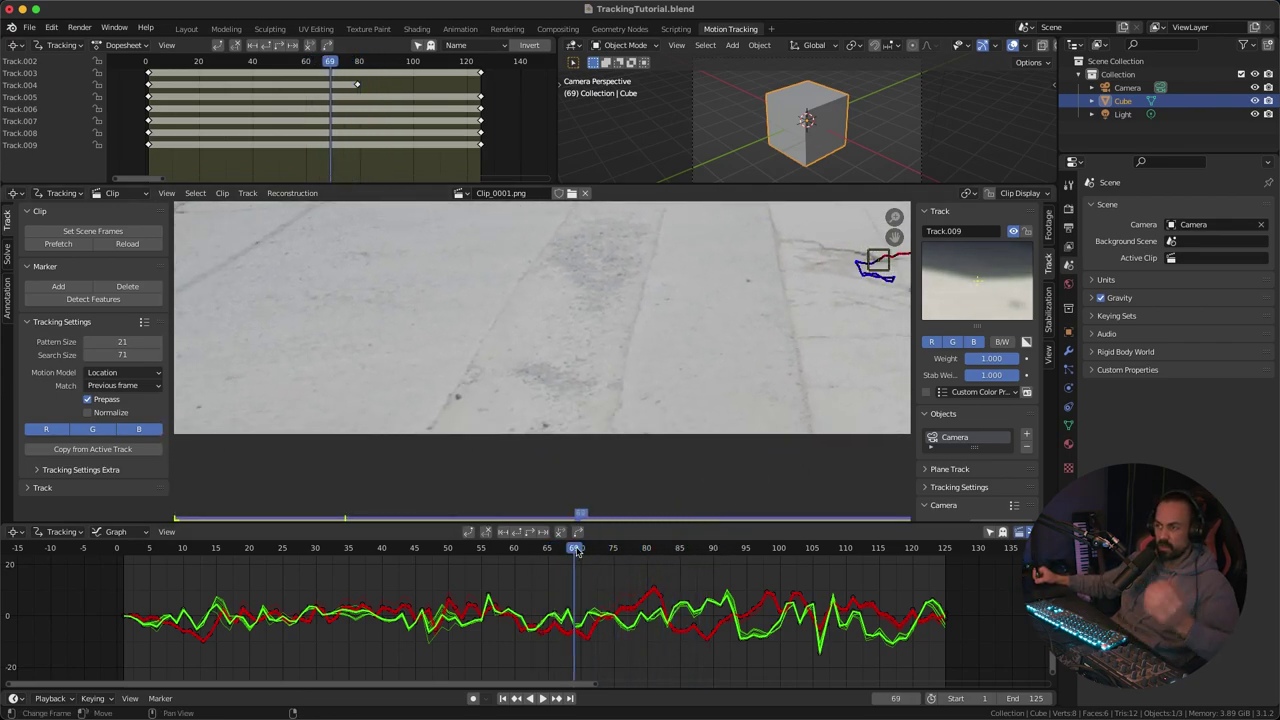
key("shift+Left")
Step: Add a tracking marker where the solid shadow band across the pavement meets its striped section, on the lower edge
scroll(618, 350, "down", 5)
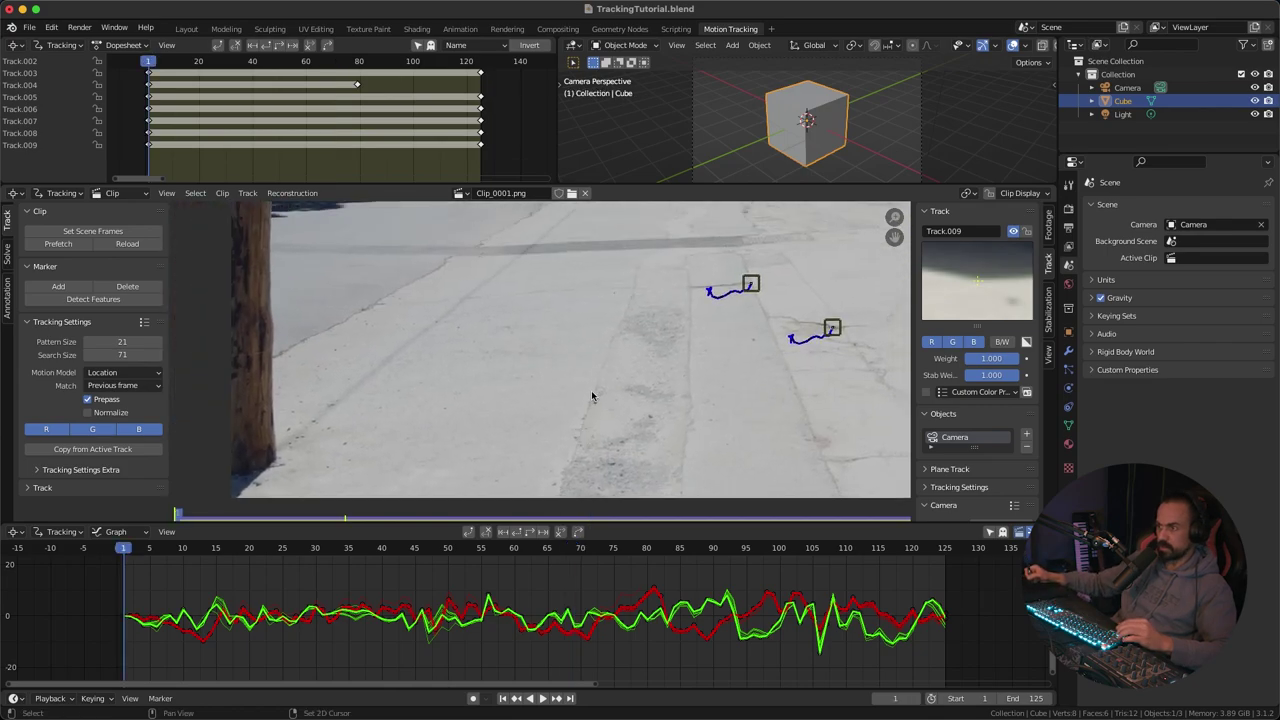
middle_click_drag(628, 352, 637, 408)
middle_click_drag(520, 408, 616, 245, "ctrl")
middle_click_drag(561, 346, 533, 364)
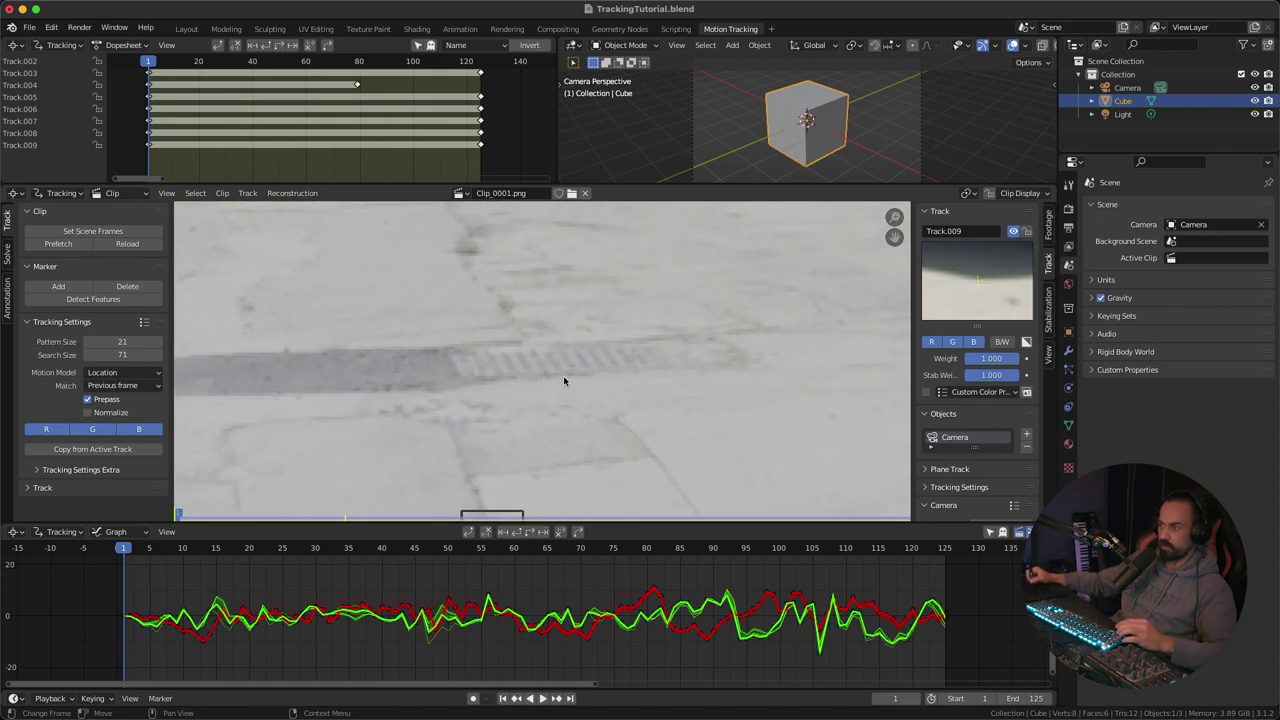
left_click(462, 378, "ctrl")
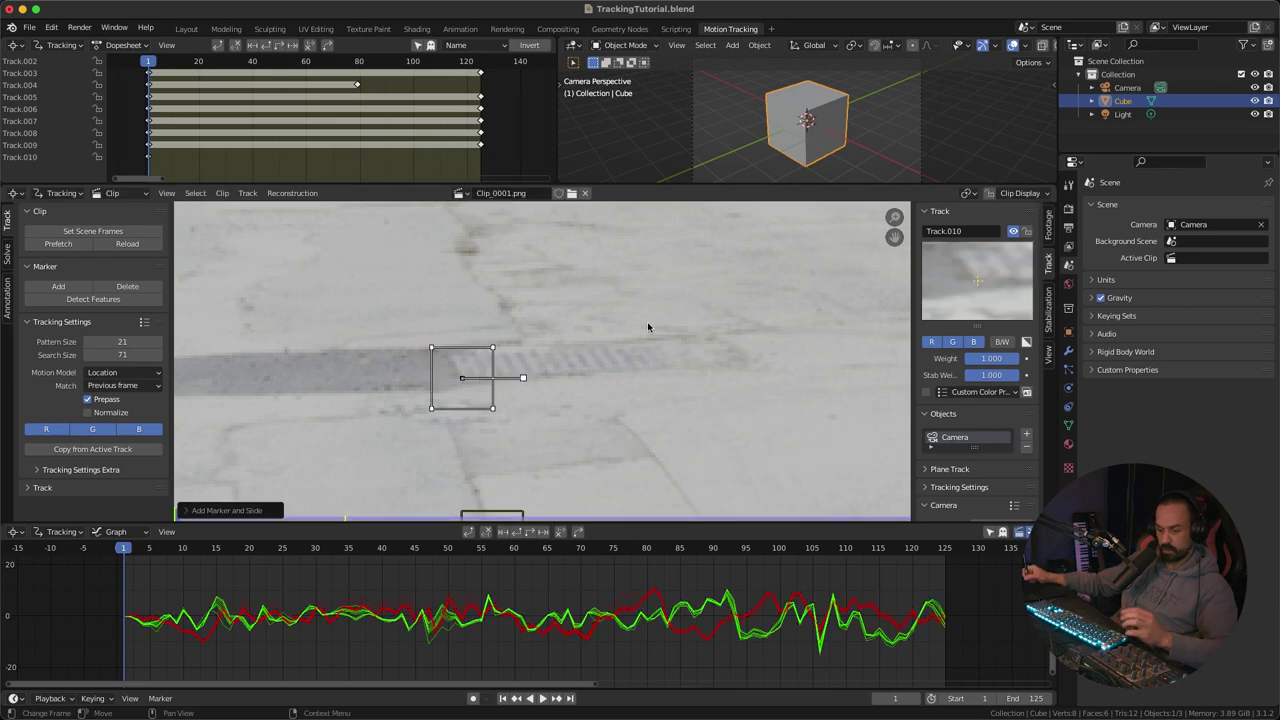
Step: Track the pavement shadow-band marker forward through frame 125, scrub back to check it, and return to frame 1
key("ctrl+t")
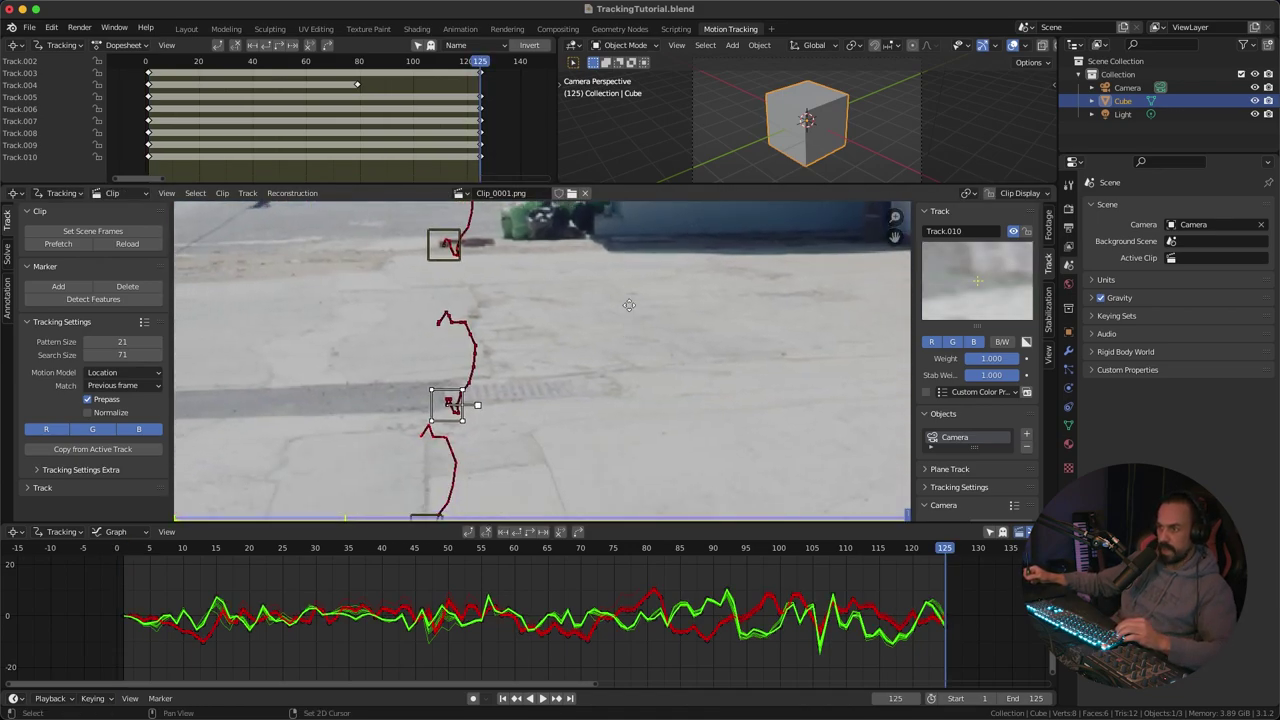
left_click_drag(940, 549, 293, 569)
key("shift+Left")
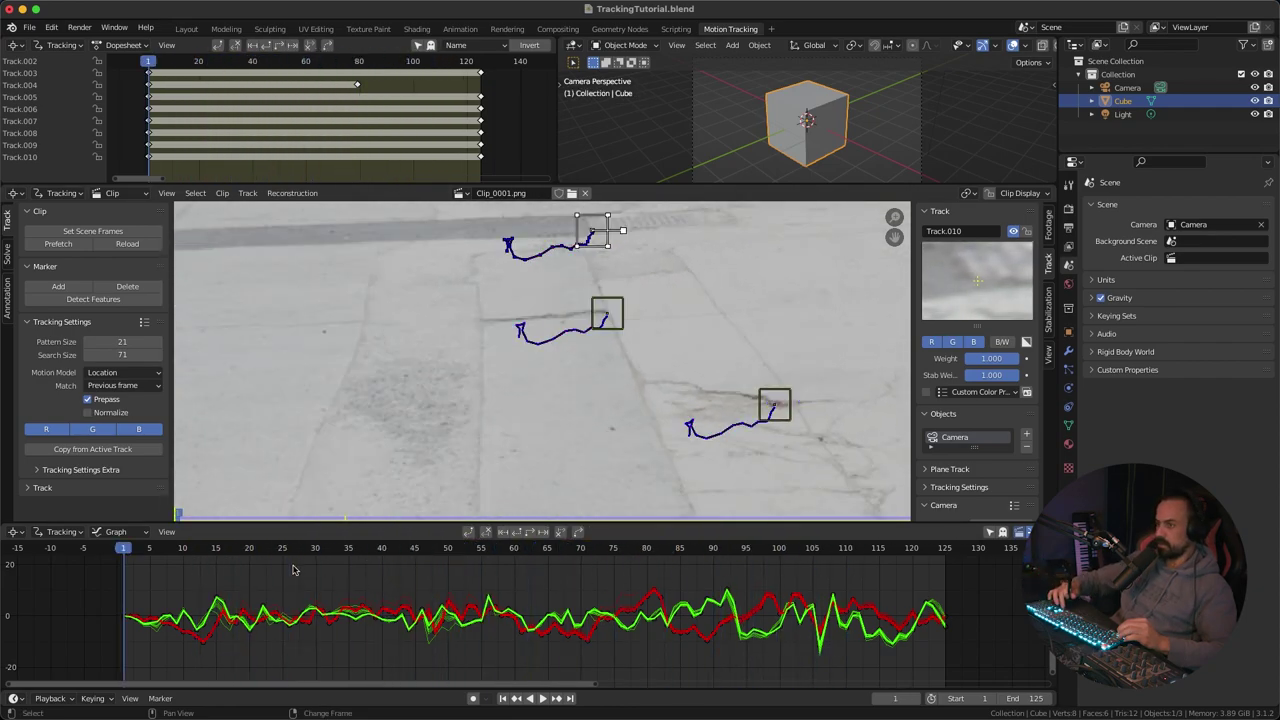
Step: Examine the distant street, brick building and tree shadows across several frames, stopping at frame 43, for trackable features
scroll(530, 376, "down", 2)
middle_click_drag(523, 383, 509, 442)
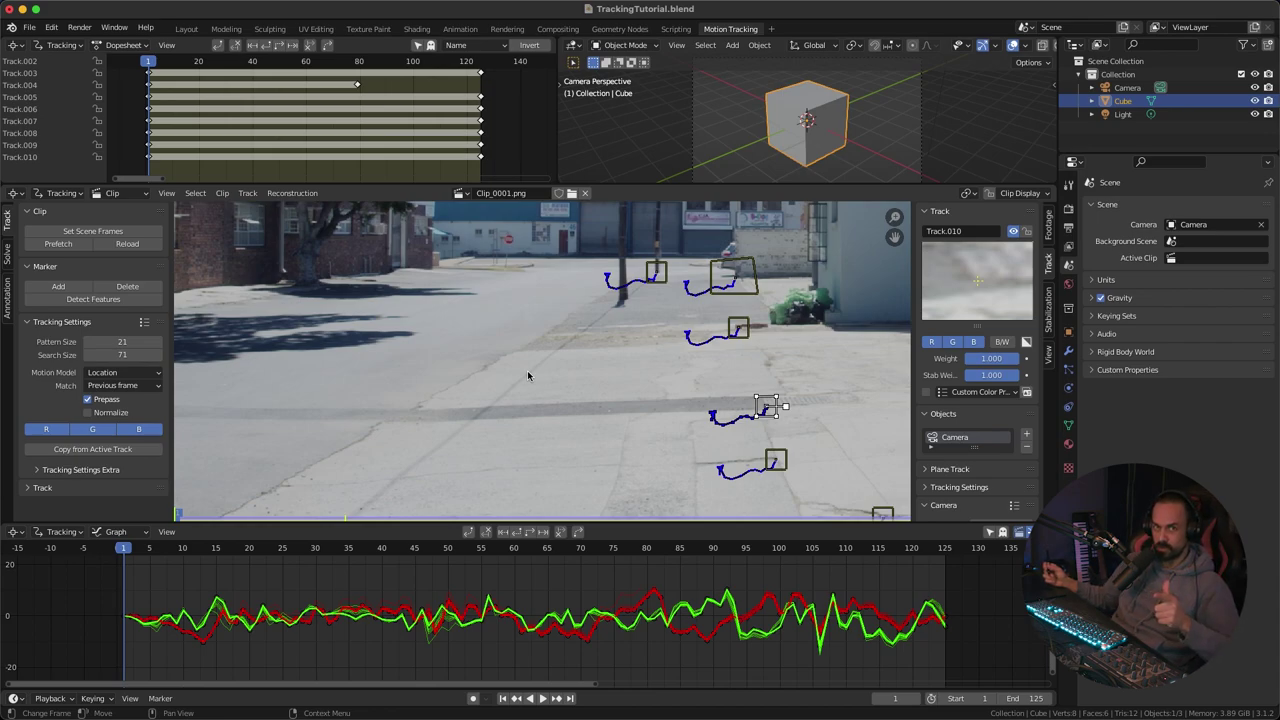
middle_click_drag(394, 277, 660, 246)
middle_click_drag(616, 310, 449, 394)
left_click_drag(185, 548, 487, 548)
middle_click_drag(538, 298, 541, 402)
left_click_drag(496, 548, 402, 548)
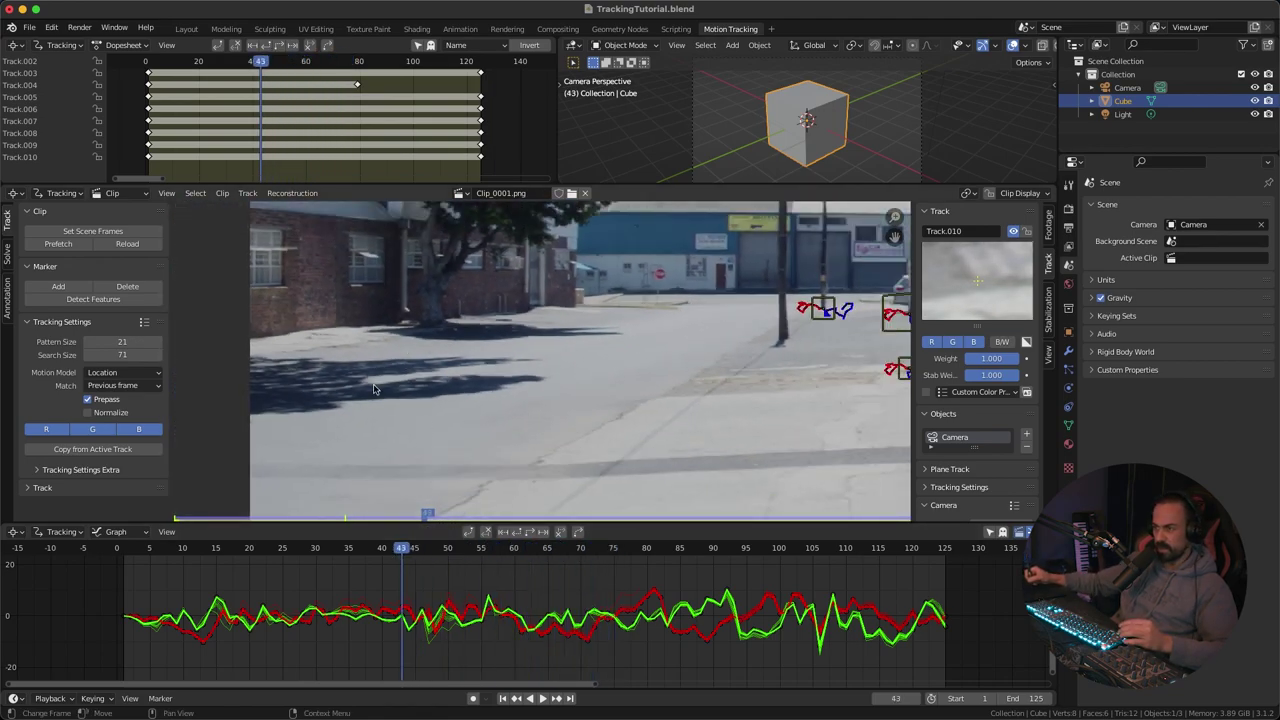
scroll(461, 398, "down", 3)
middle_click_drag(461, 398, 322, 445)
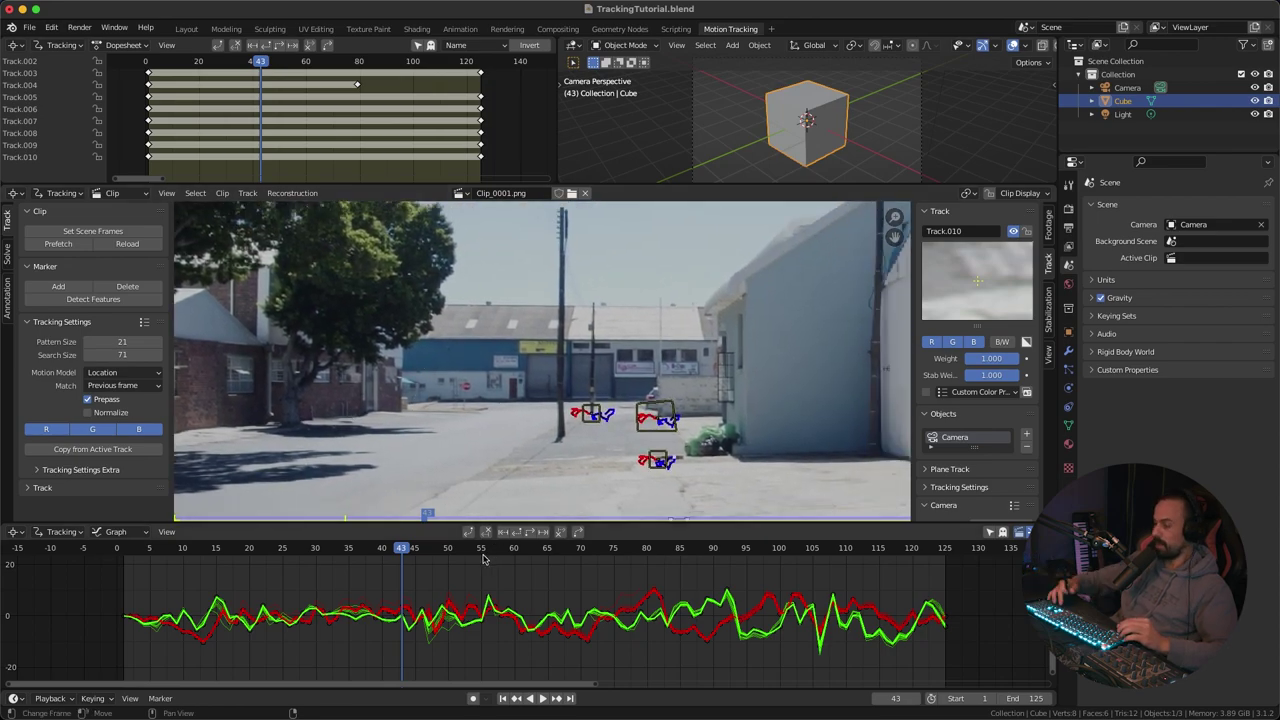
Step: Add a tracking marker on the red stop sign at frame 1, track it forward to frame 125, and check its path
key("shift+Left")
scroll(640, 340, "up", 5)
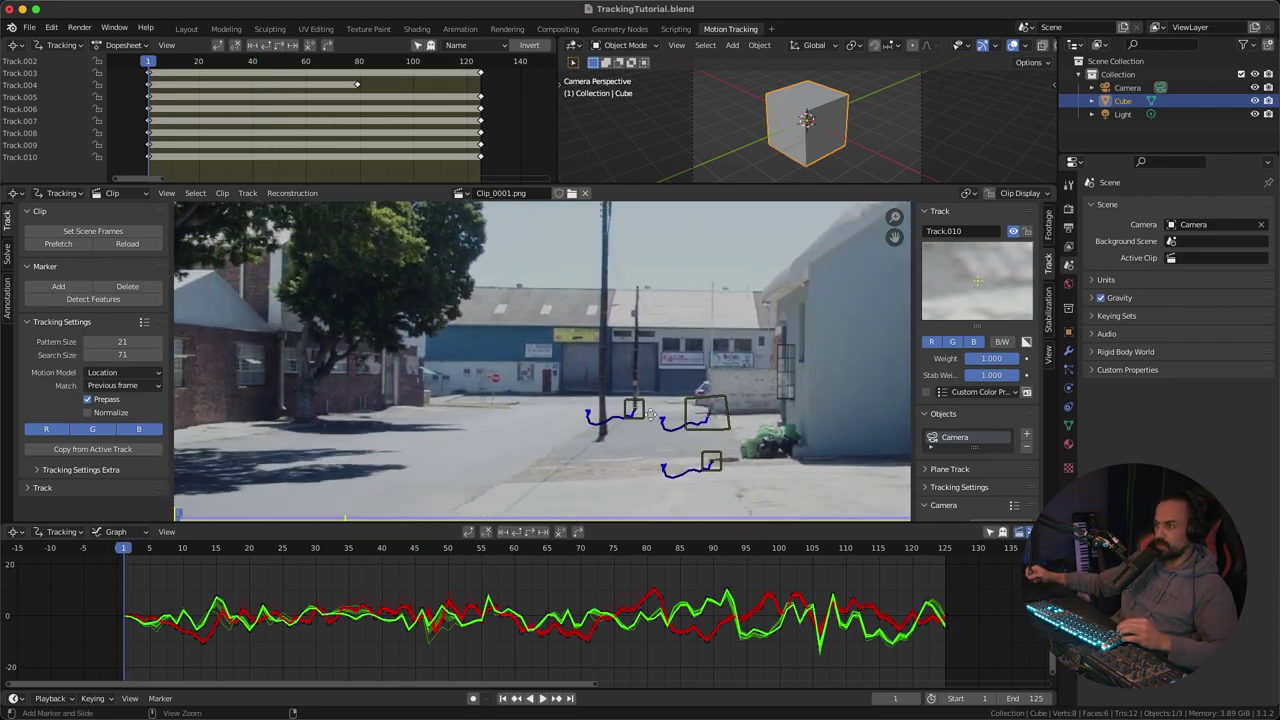
scroll(505, 377, "up", 6)
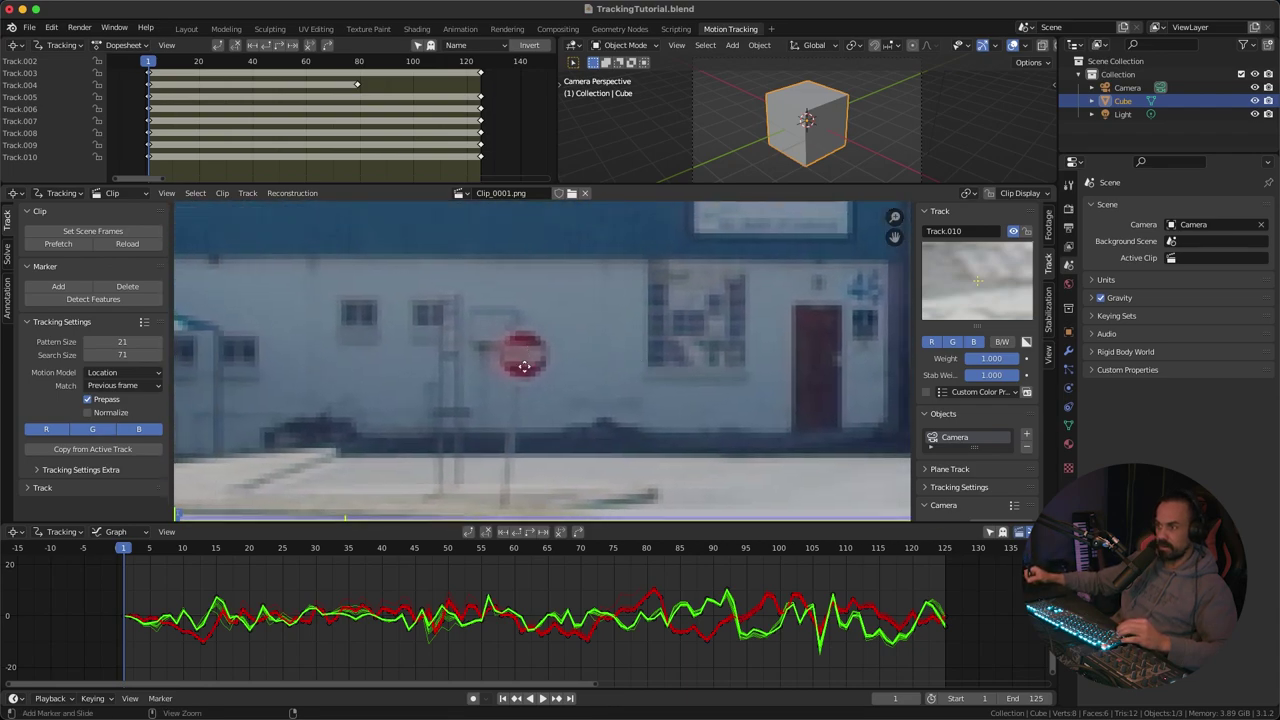
scroll(524, 355, "down", 1)
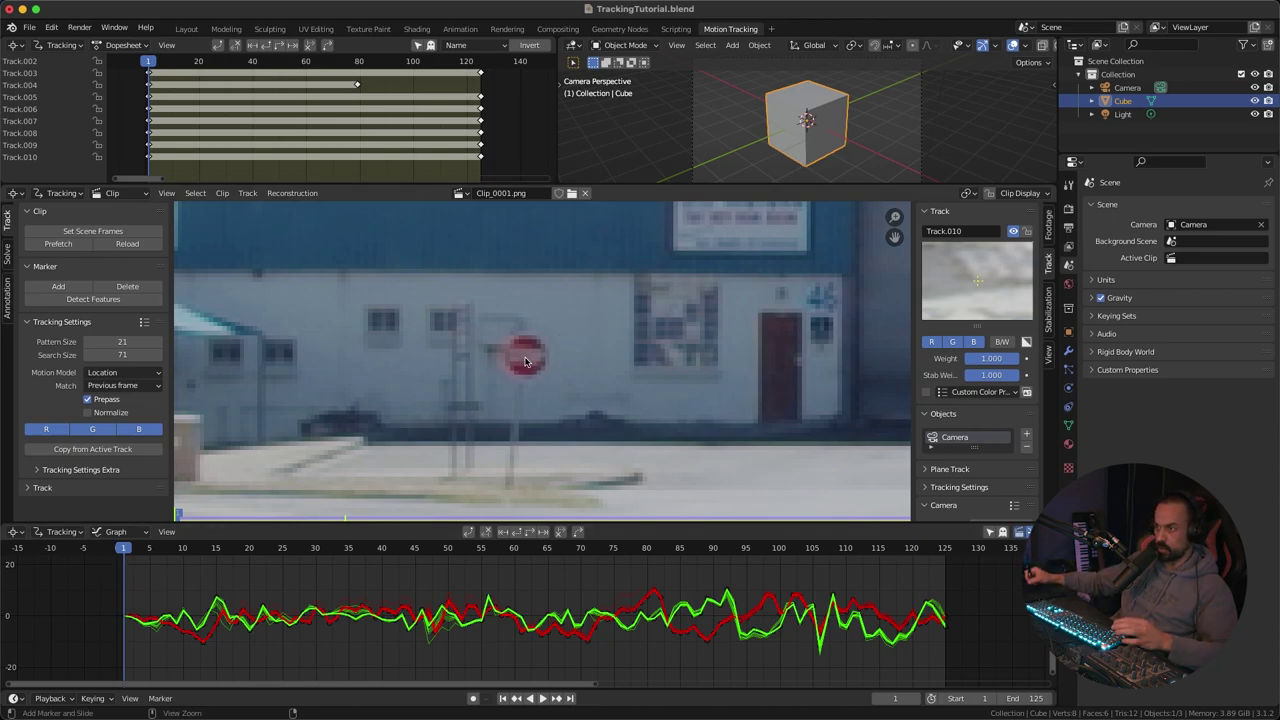
left_click(525, 358, "ctrl")
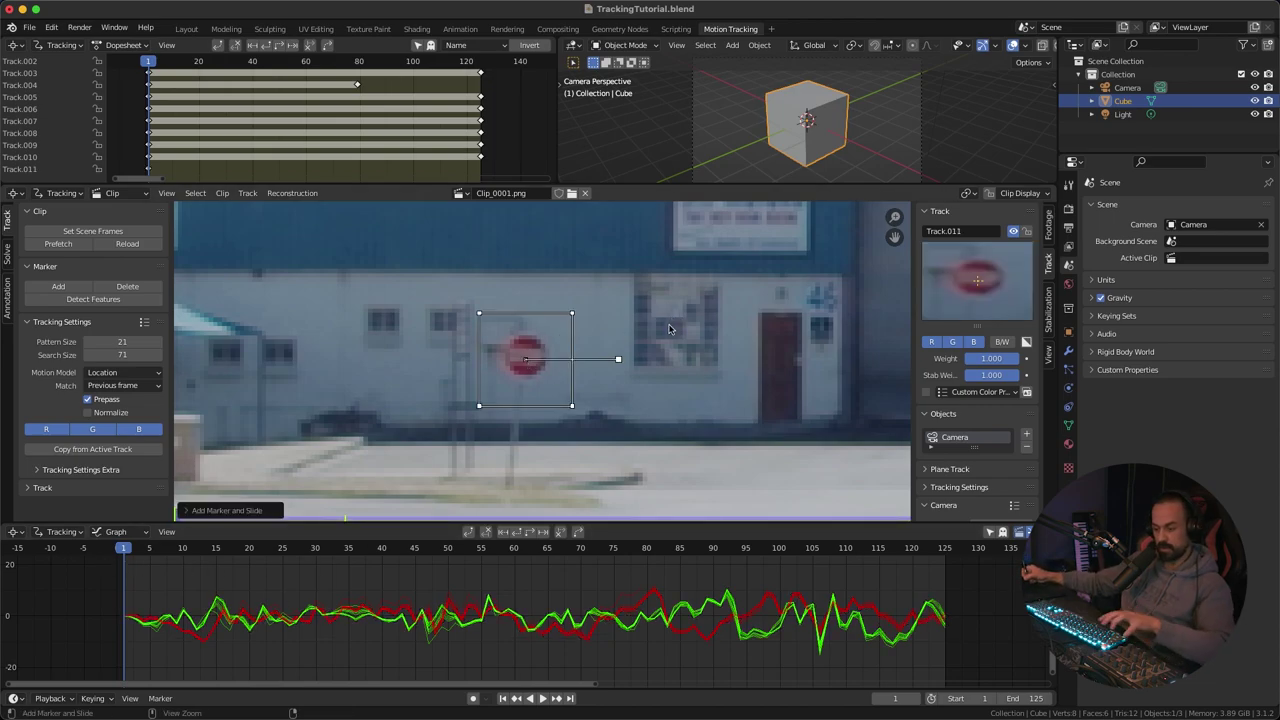
key("ctrl+t")
scroll(668, 336, "down", 3)
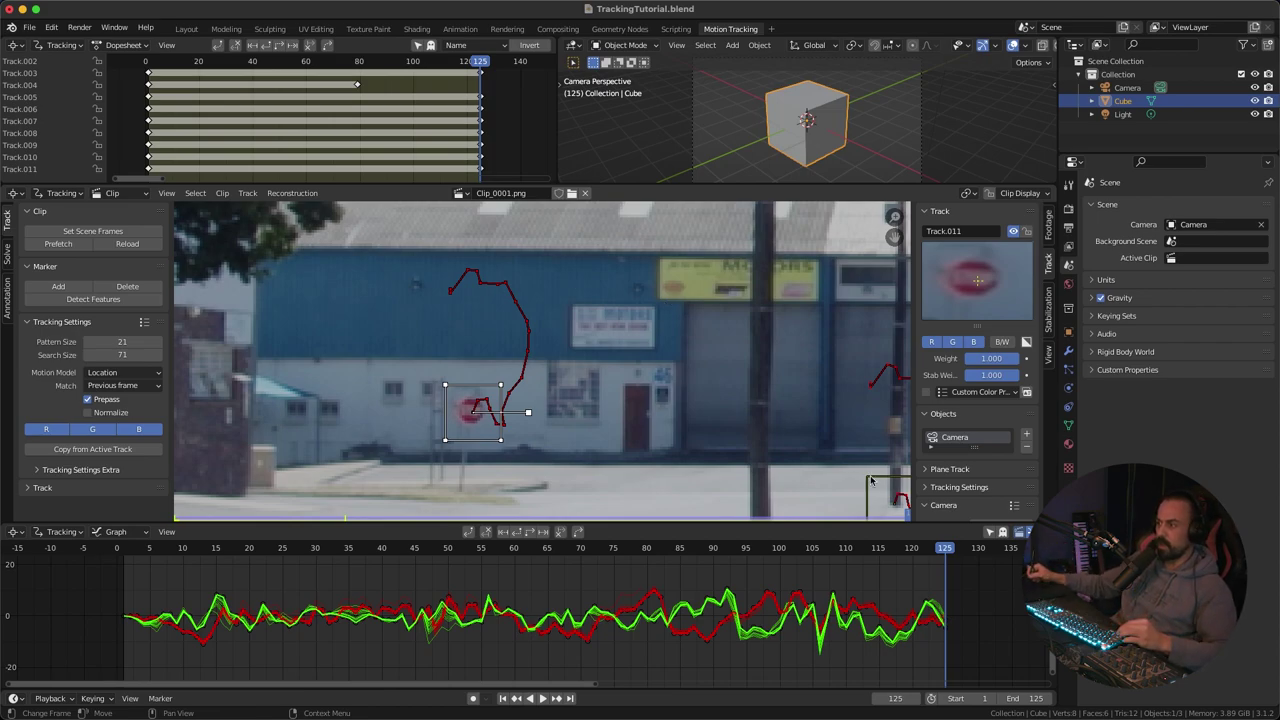
scroll(467, 416, "up", 1)
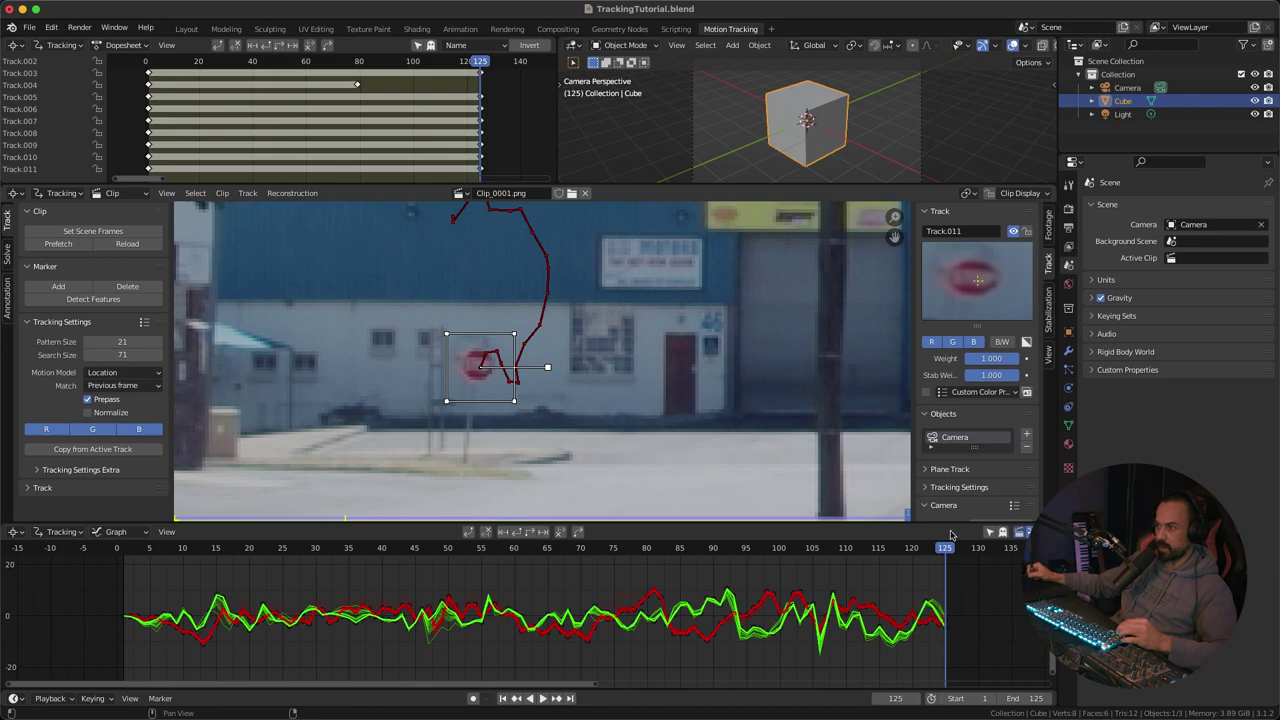
left_click_drag(944, 553, 773, 548)
left_click_drag(768, 558, 690, 549)
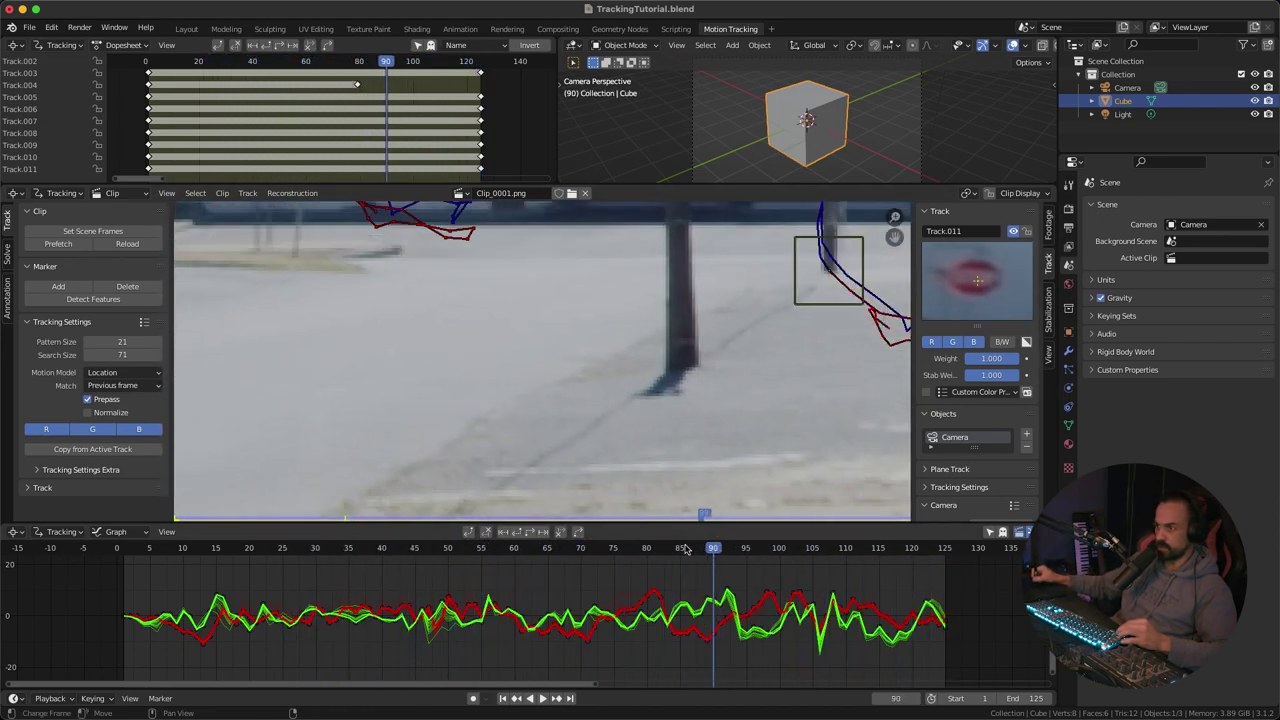
Step: Add a marker at the upper-left corner of the yellow MOTORS sign at frame 1 and track it to frame 125
key("shift+Left")
scroll(596, 347, "down", 5)
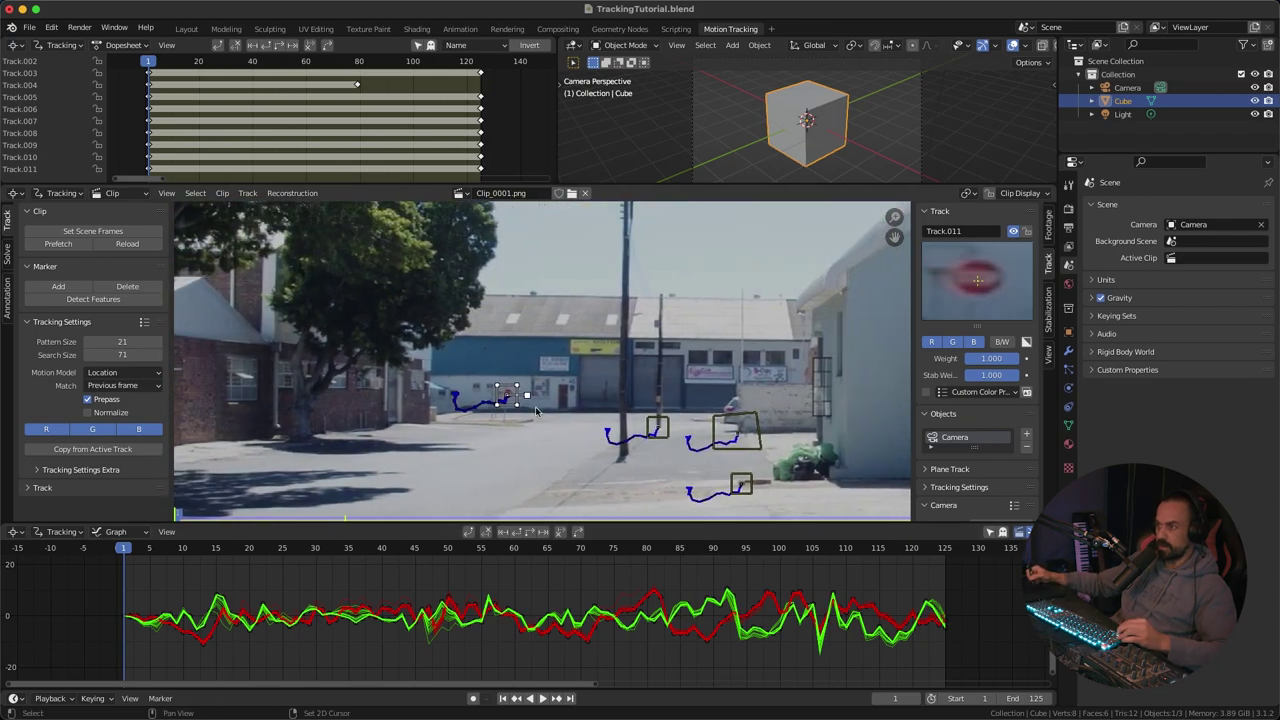
middle_click_drag(530, 422, 466, 473)
middle_click_drag(540, 362, 574, 258, "ctrl")
mouse_move(532, 432)
middle_mouse_down()
mouse_move(556, 360)
mouse_move(572, 204)
middle_mouse_up()
middle_click_drag(537, 333, 541, 283)
middle_click_drag(547, 332, 545, 360)
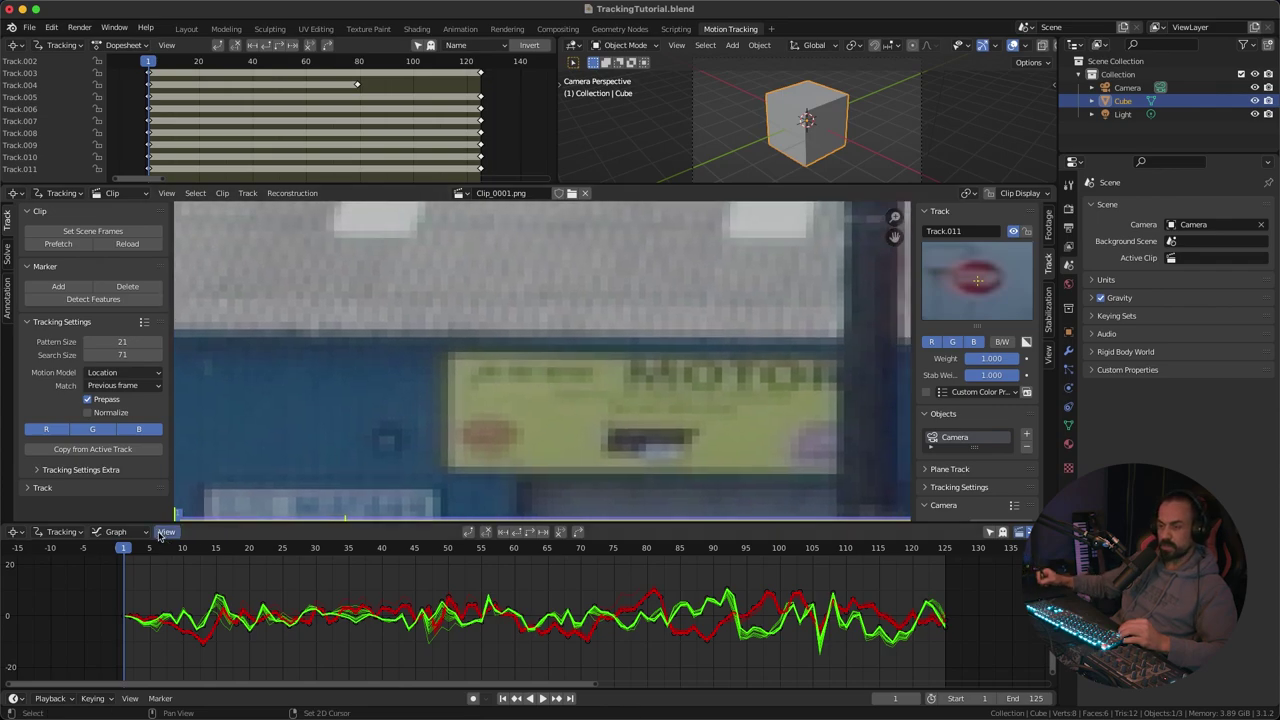
left_click(450, 360, "ctrl")
scroll(614, 367, "down", 5)
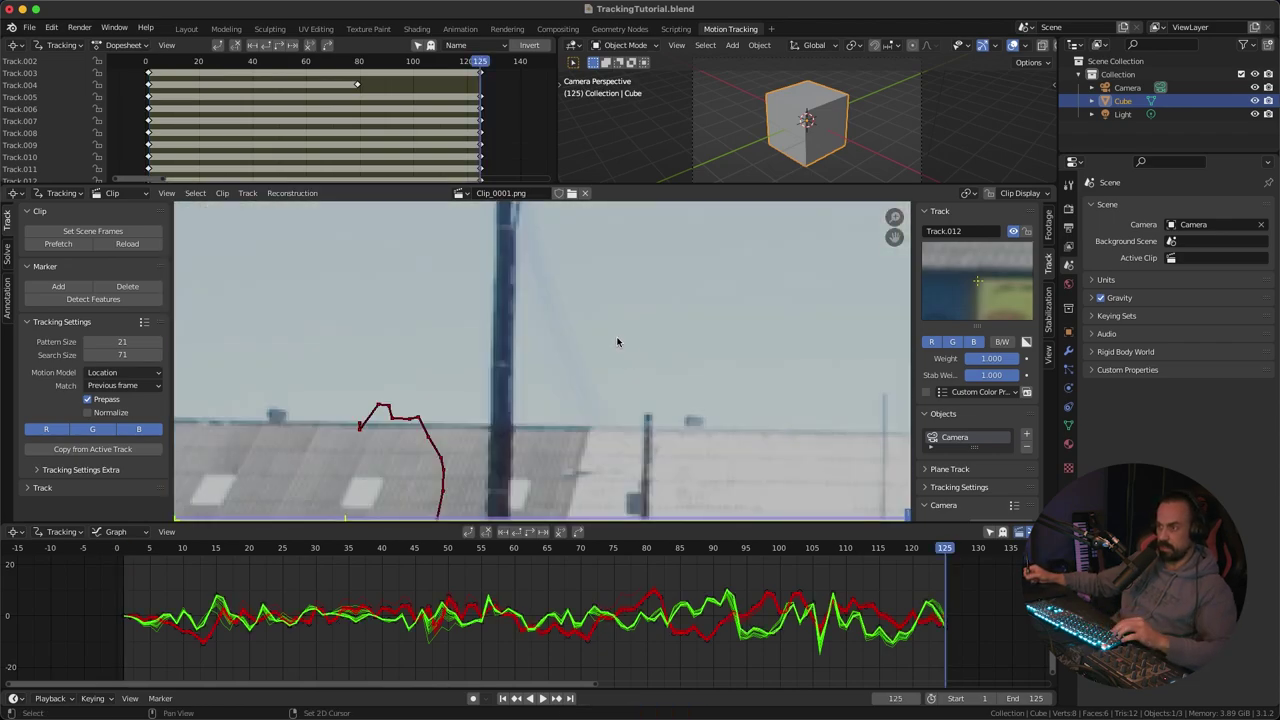
mouse_move(940, 556)
left_mouse_down()
mouse_move(381, 556)
mouse_move(800, 560)
mouse_move(368, 576)
left_mouse_up()
Step: Add a marker at the dark red door's upper-left corner at frame 1 and track it forward to frame 125
key("shift+Left")
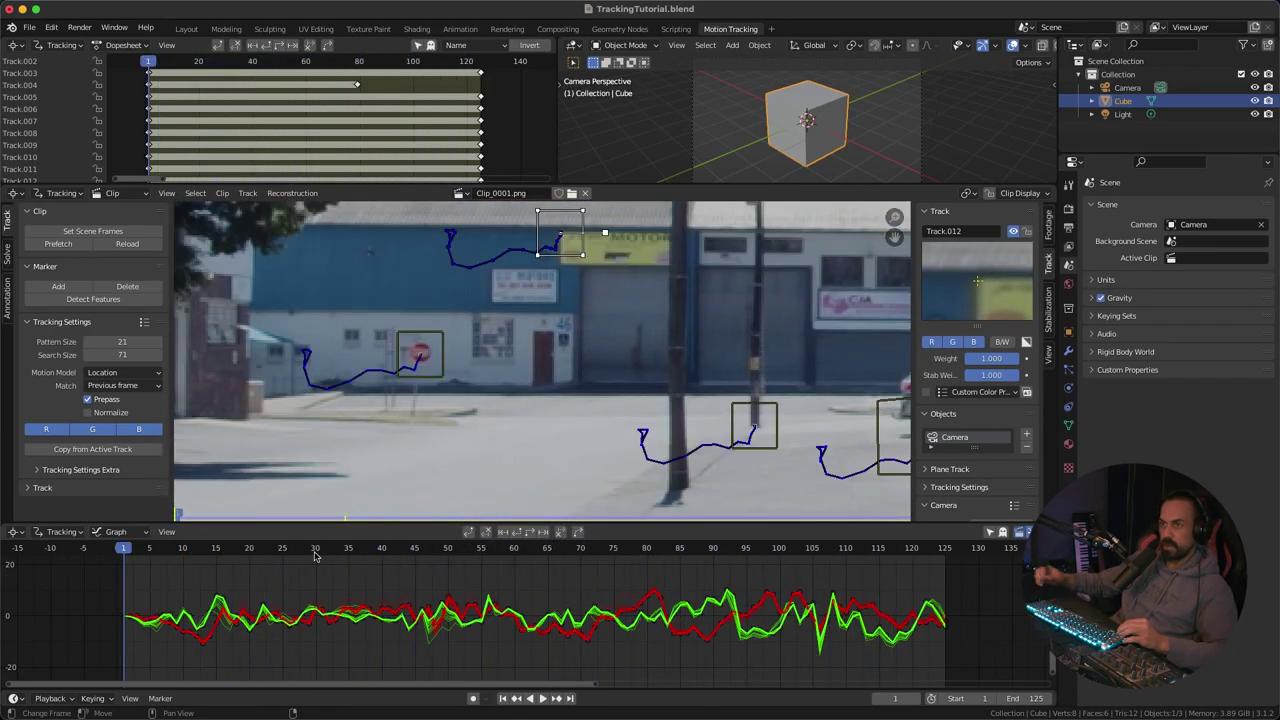
scroll(55, 120, "down", 3)
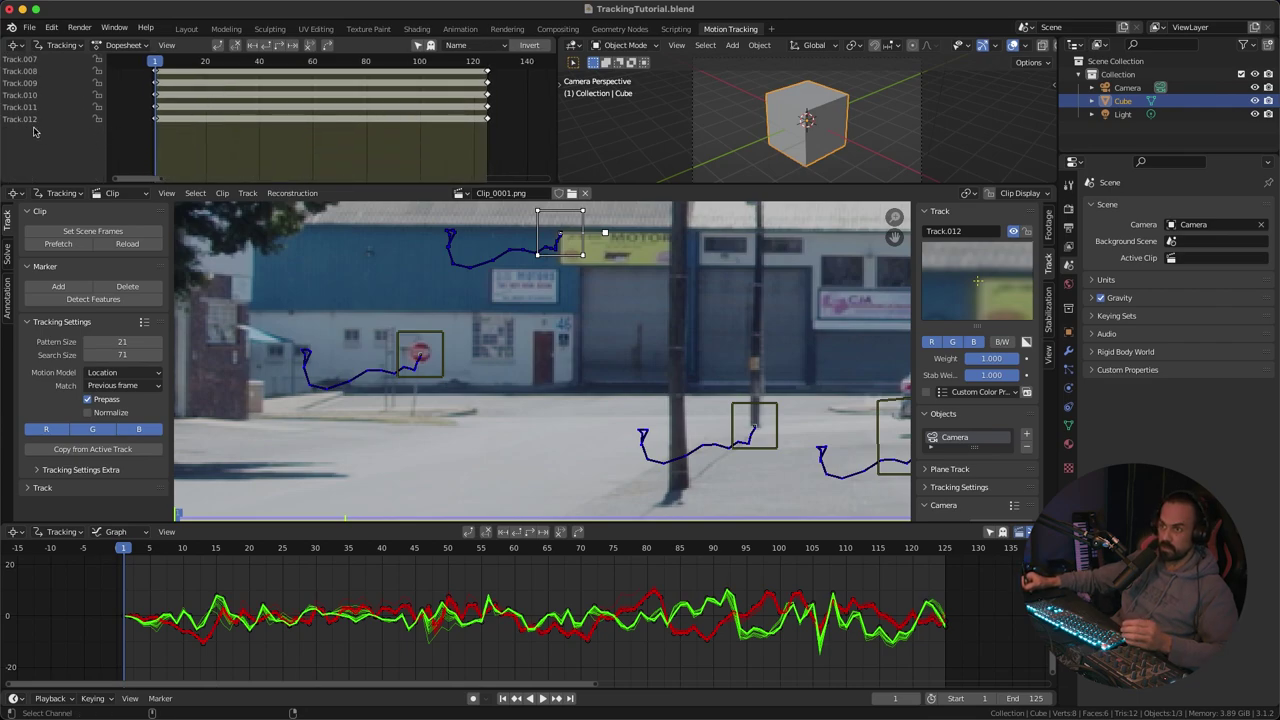
scroll(28, 133, "up", 5)
scroll(190, 145, "down", 5)
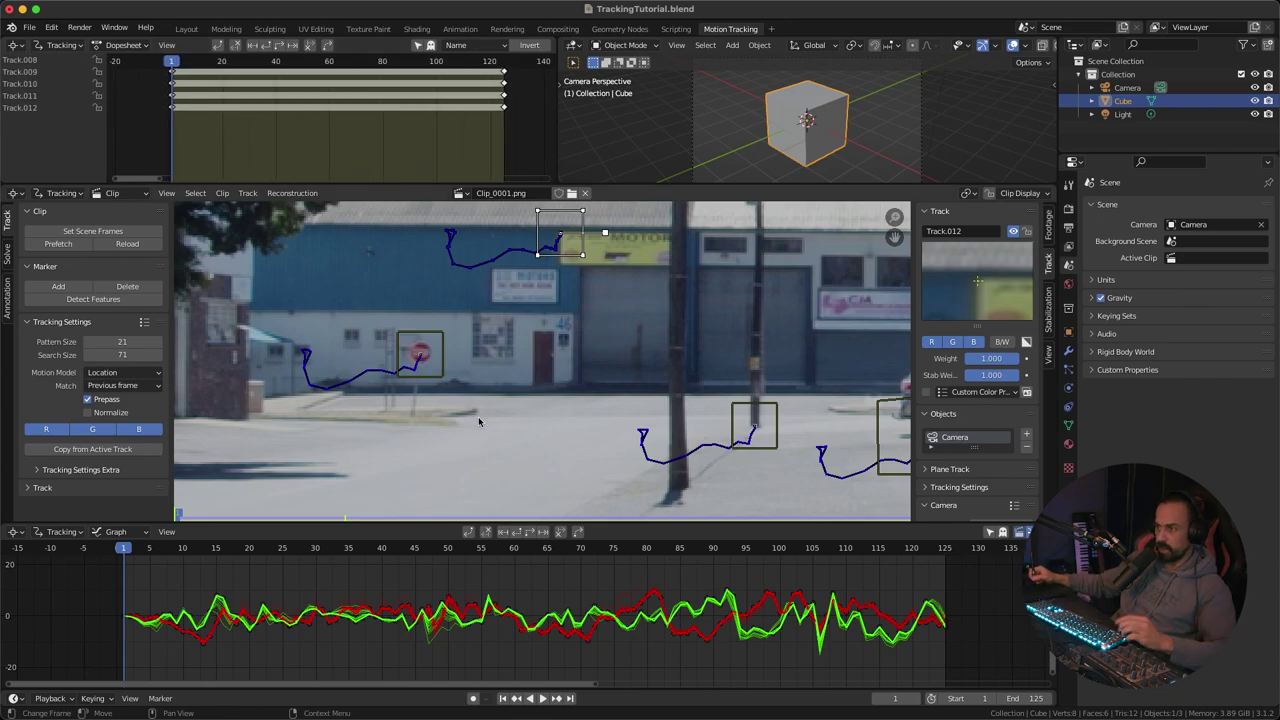
scroll(491, 463, "down", 1)
scroll(550, 297, "up", 2)
scroll(550, 297, "up", 3)
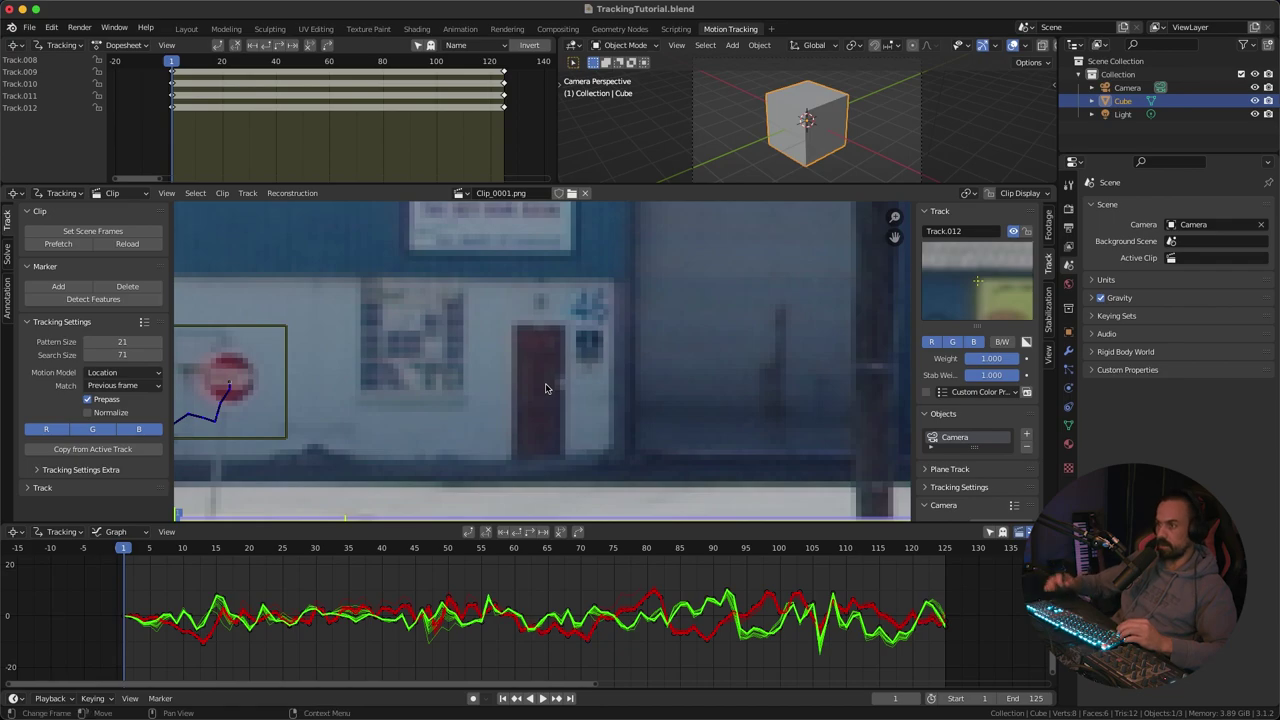
left_click(535, 331, "ctrl")
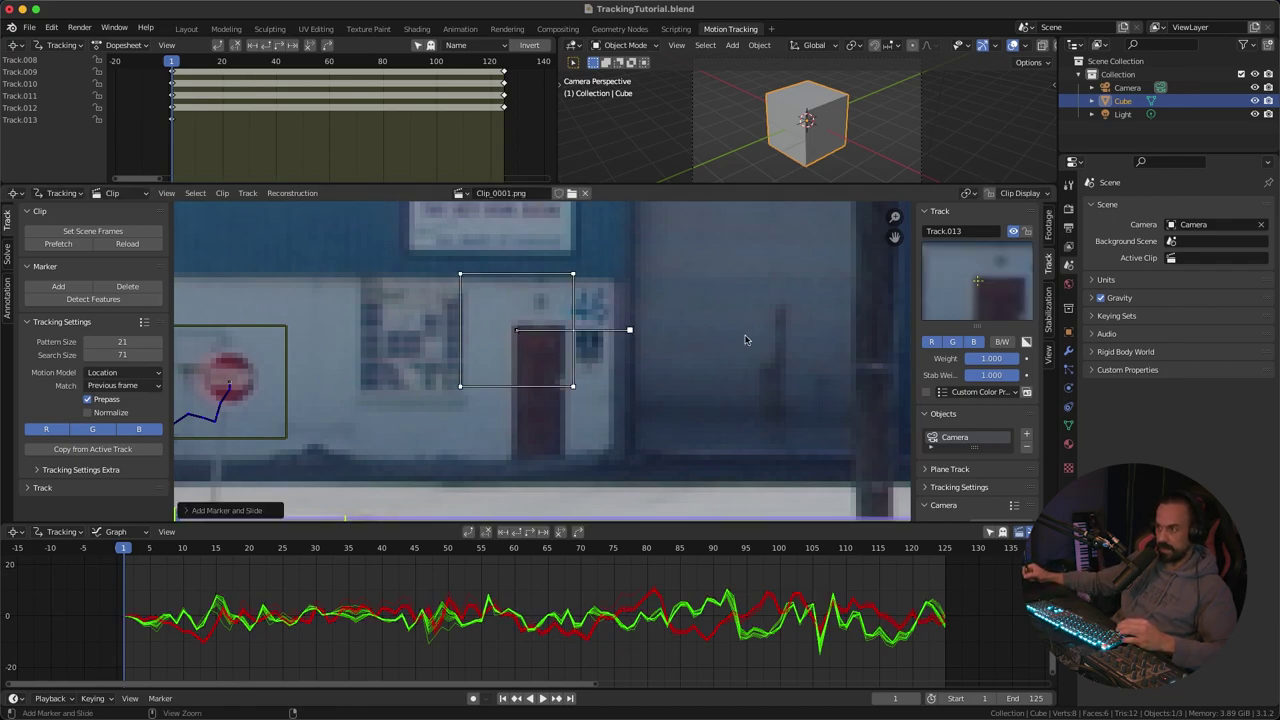
scroll(600, 345, "down", 4)
key("ctrl+t")
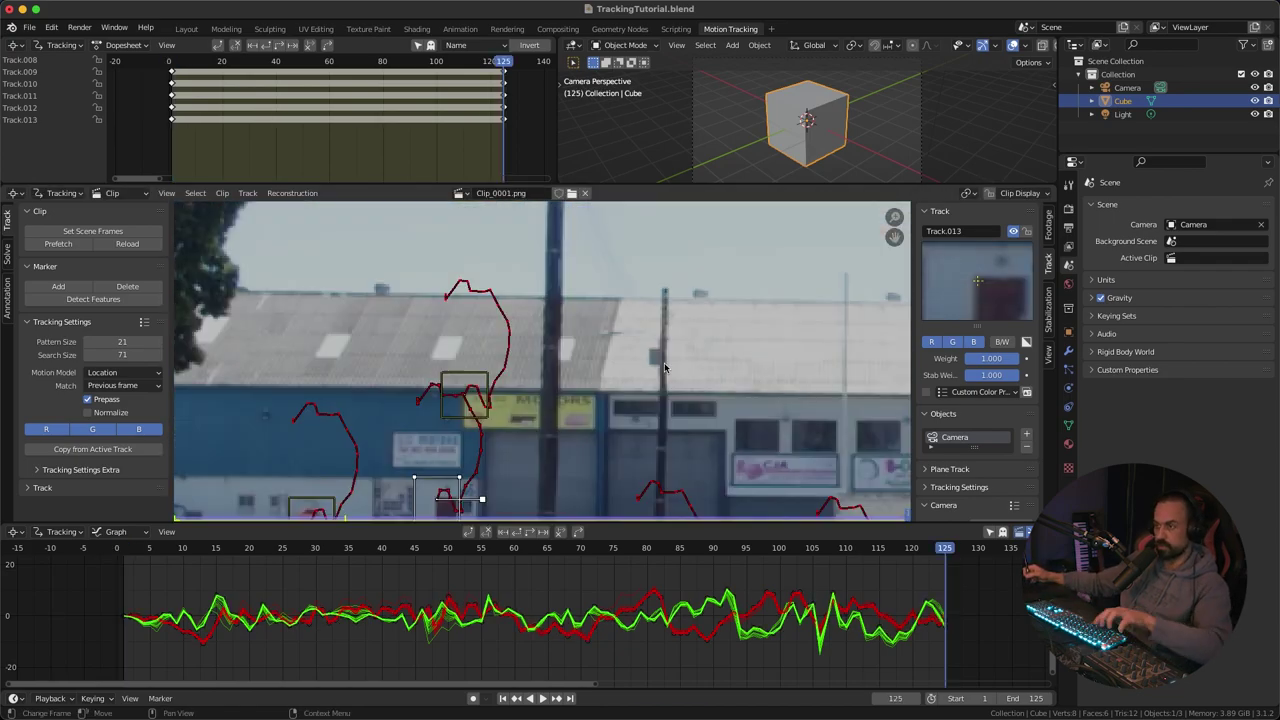
middle_click_drag(633, 400, 696, 288)
left_click_drag(945, 548, 213, 558)
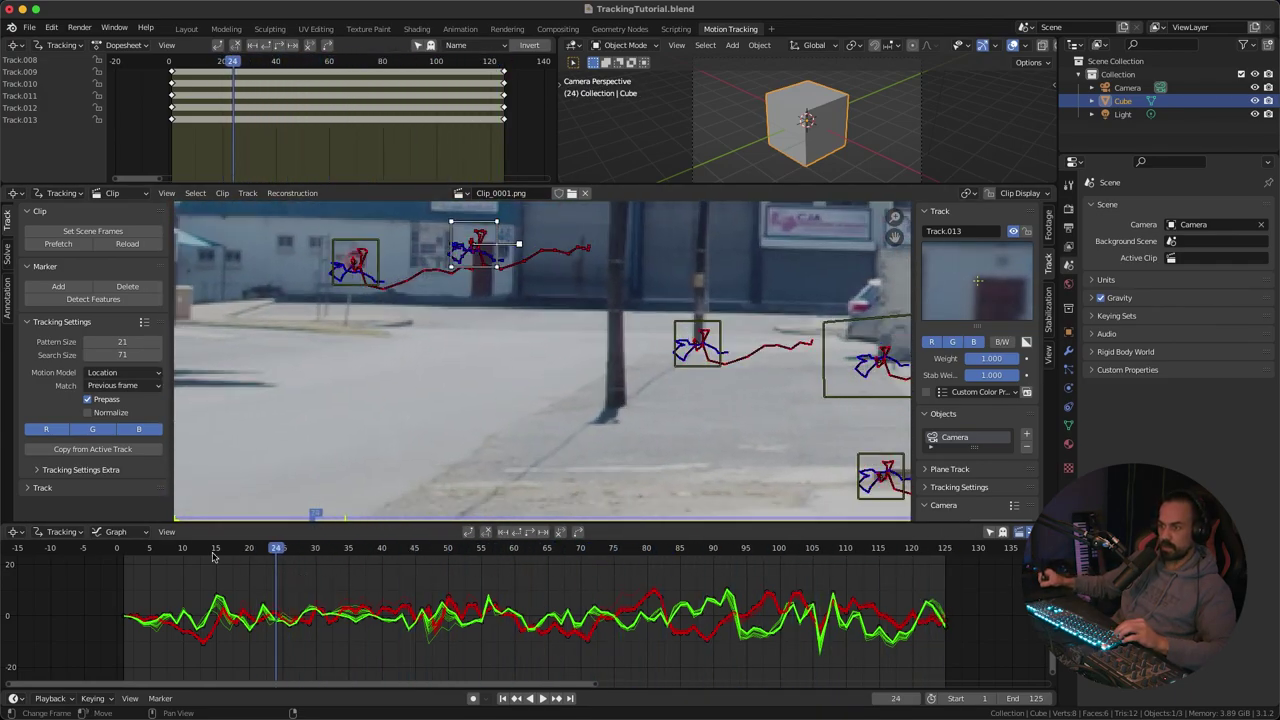
Step: Try to track the upper-left corner of the second window above the CJA sign from frame 1
key("shift+Left")
middle_click_drag(830, 250, 511, 387, "ctrl")
middle_click_drag(511, 387, 493, 255, "ctrl")
middle_click_drag(465, 305, 607, 247)
middle_click_drag(636, 307, 569, 298)
middle_click_drag(578, 344, 541, 335)
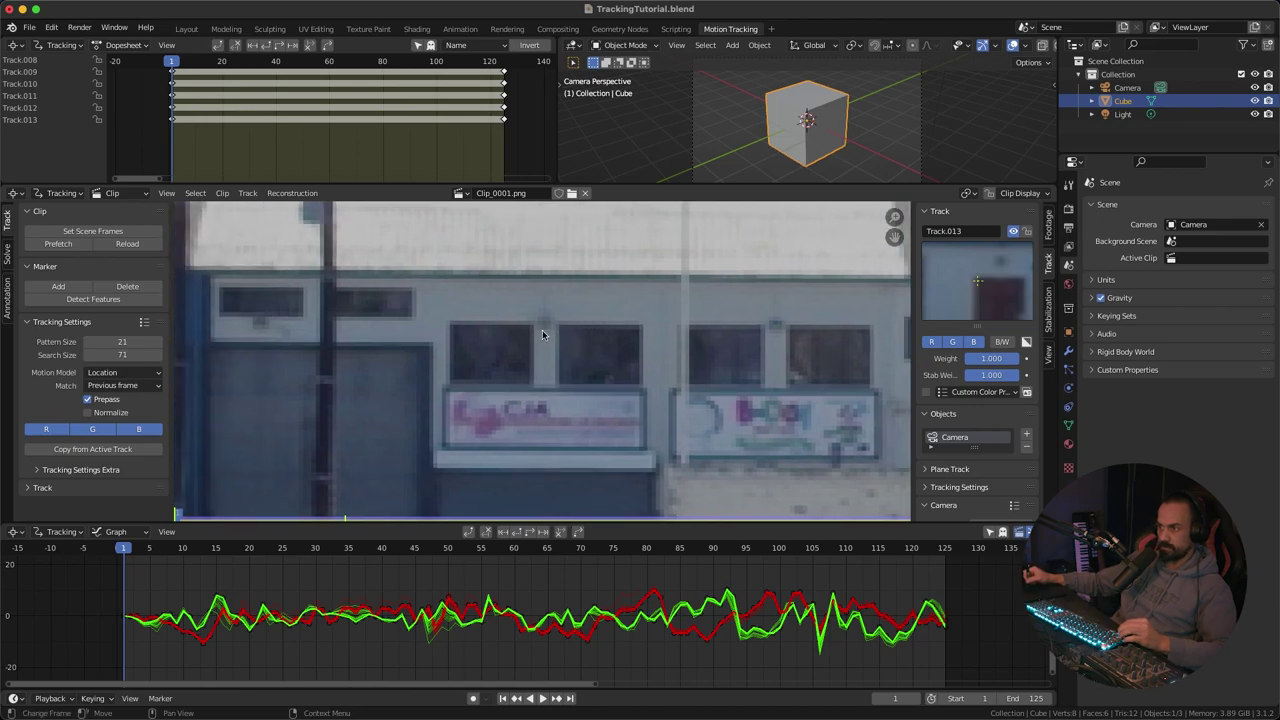
left_click(561, 330, "ctrl")
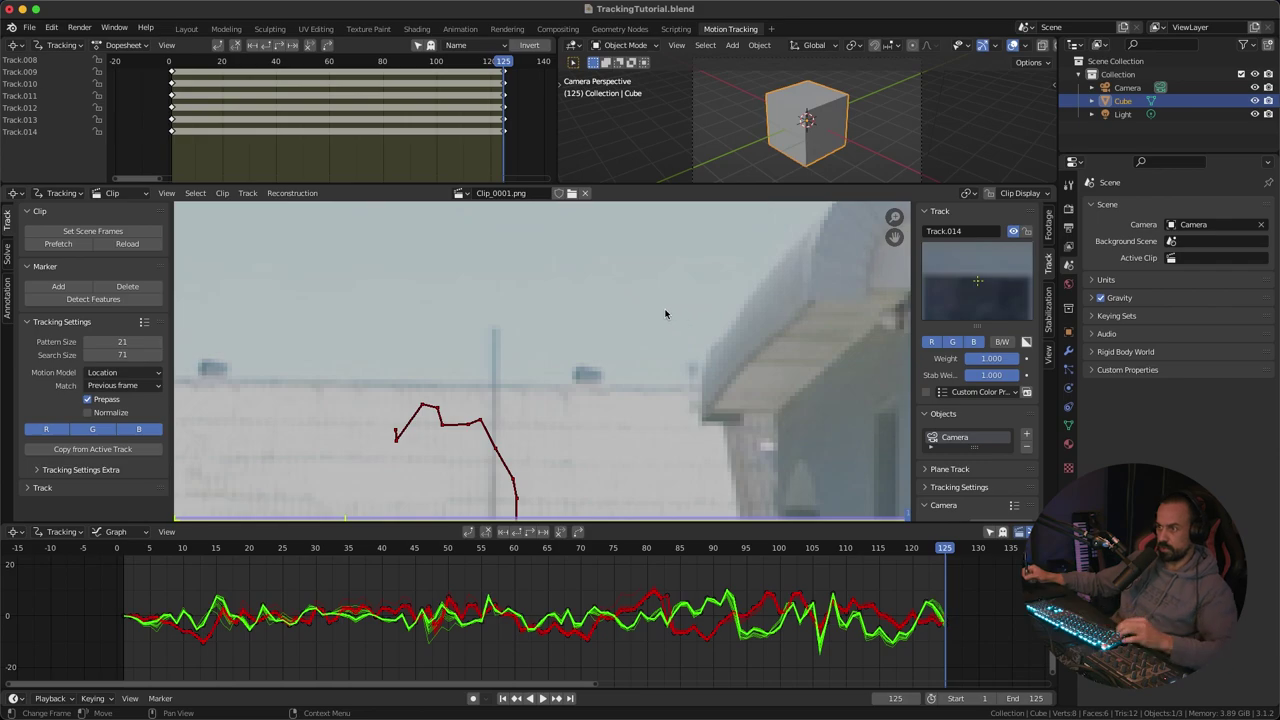
left_click_drag(946, 548, 673, 548)
middle_click_drag(578, 385, 631, 456)
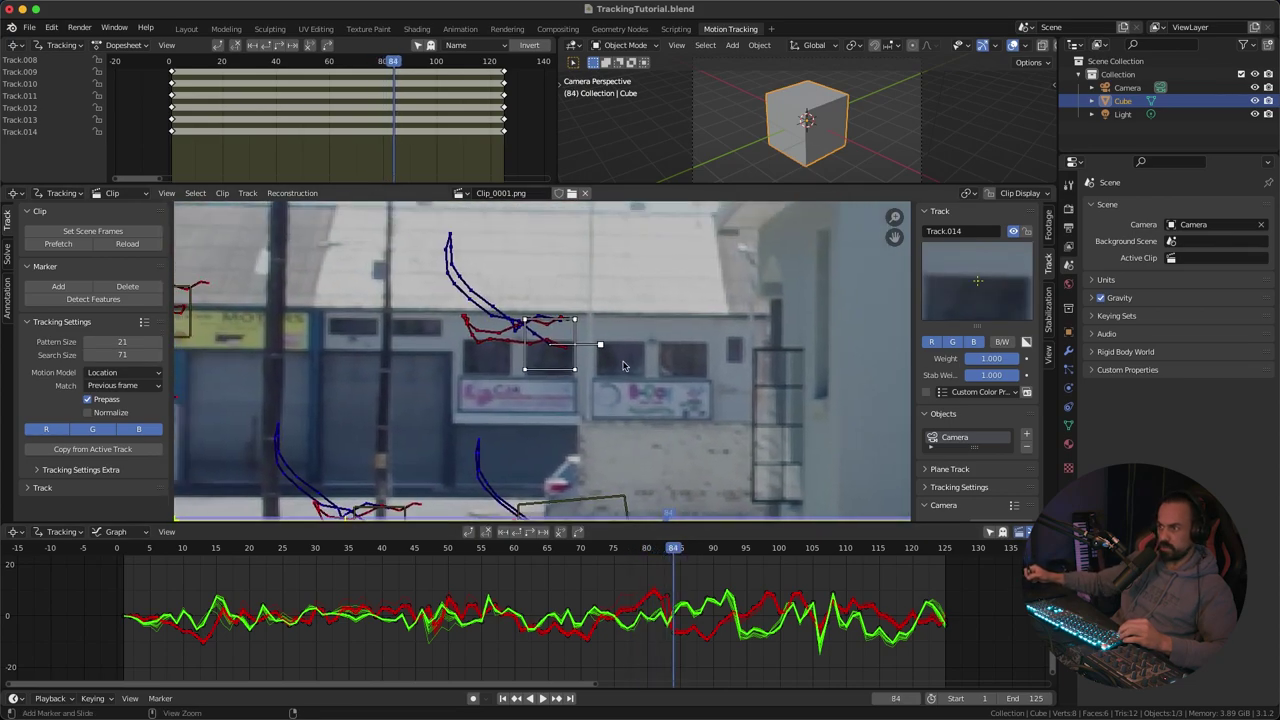
Step: Delete the track on the second window above the CJA sign
middle_click_drag(600, 346, 607, 272, "ctrl")
key("x")
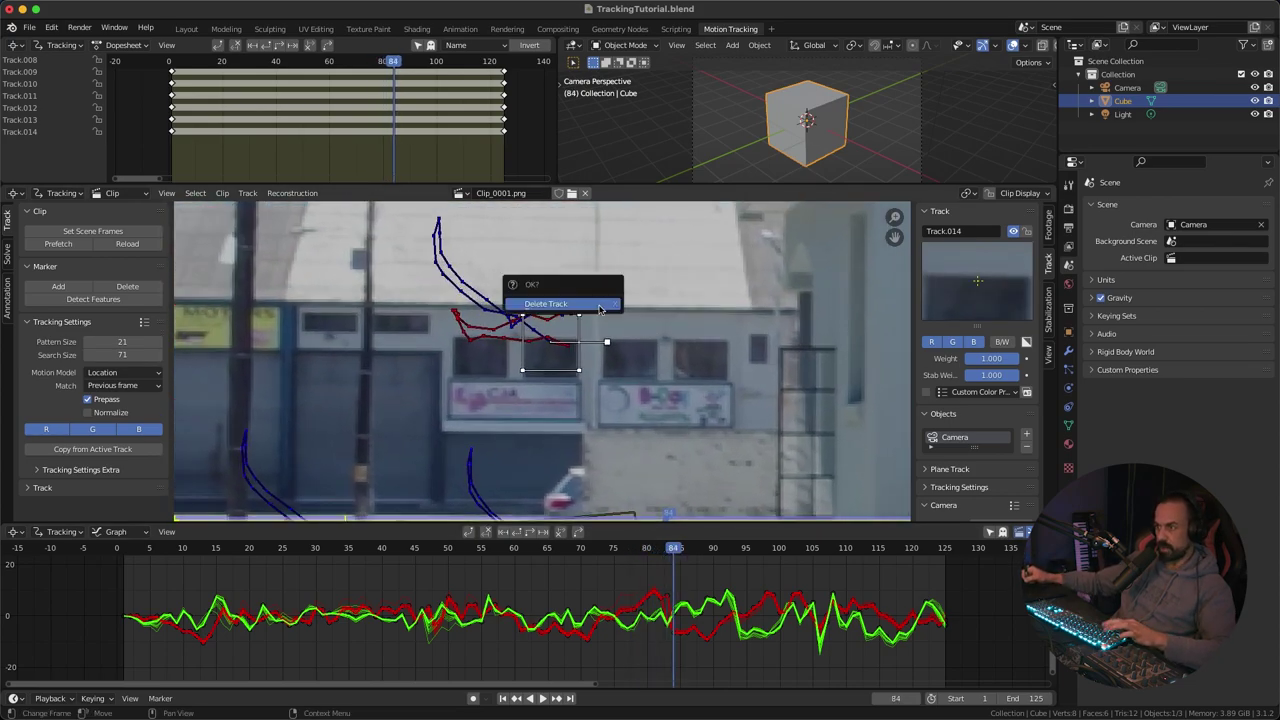
left_click(597, 305)
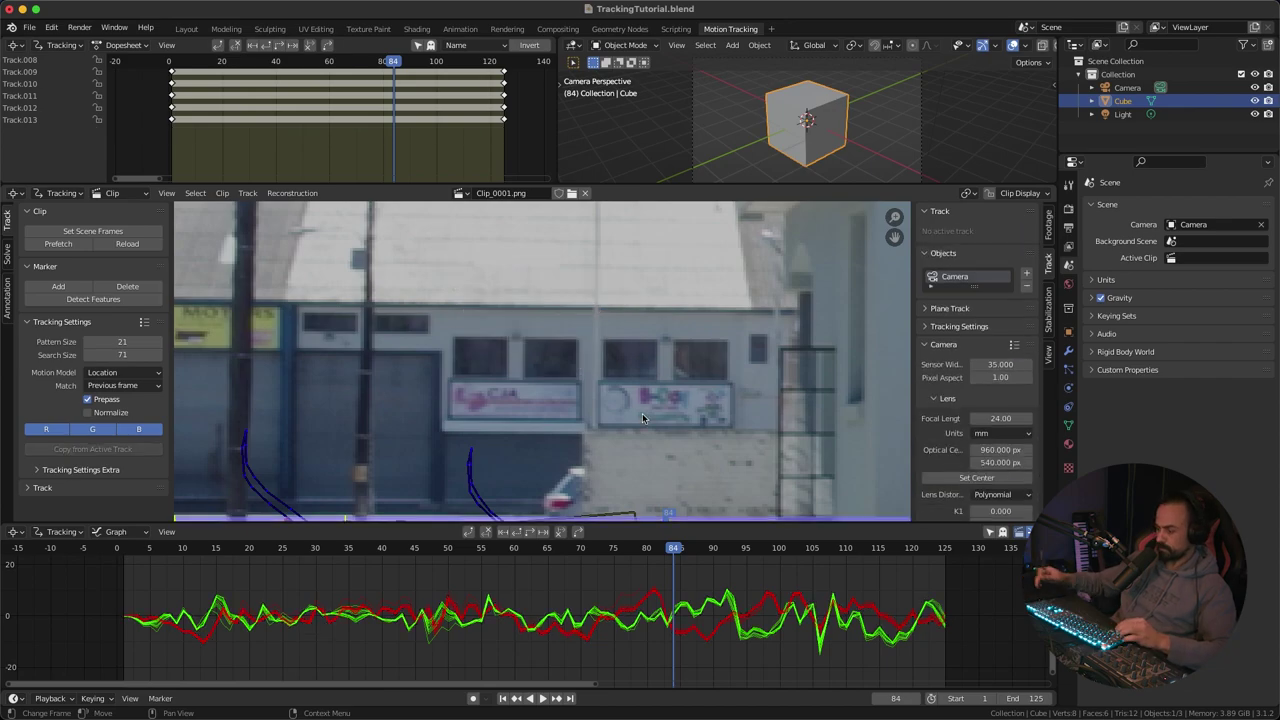
Step: Try tracking the first window's upper-left corner above the CJA sign from frame 1, using an enlarged marker pattern area
key("shift+Left")
scroll(471, 331, "up", 4)
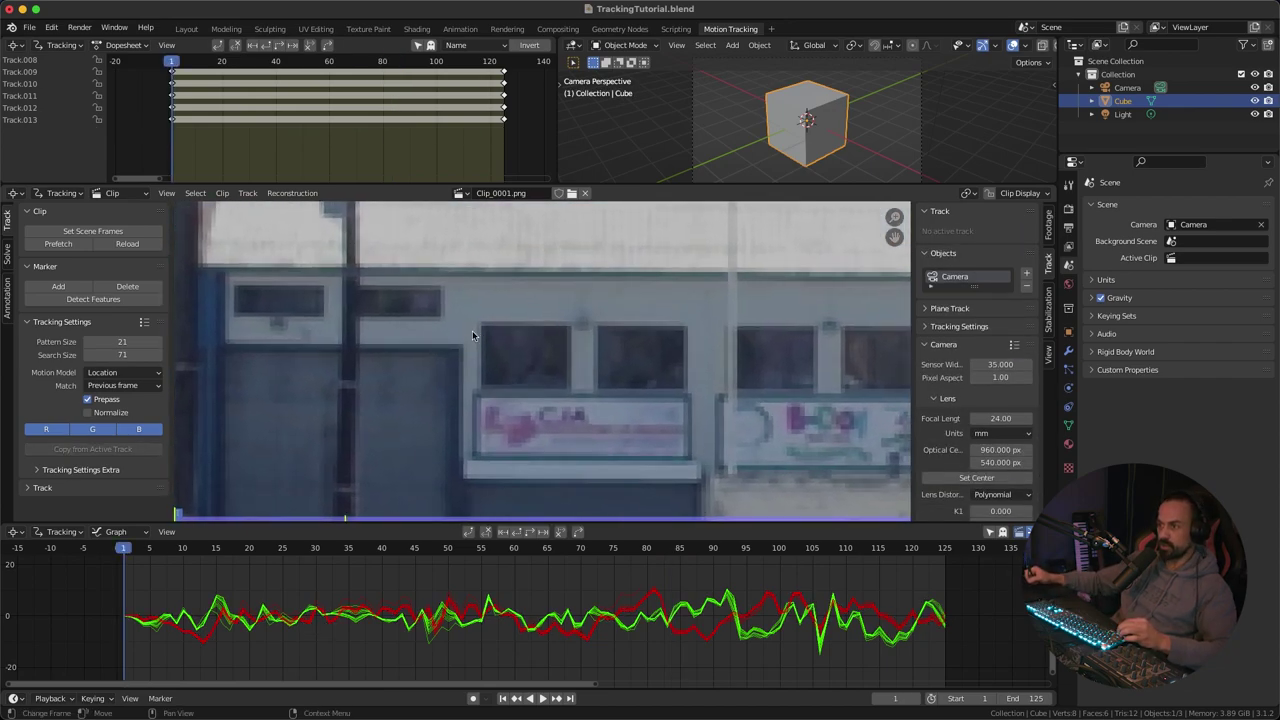
left_click(484, 329, "ctrl")
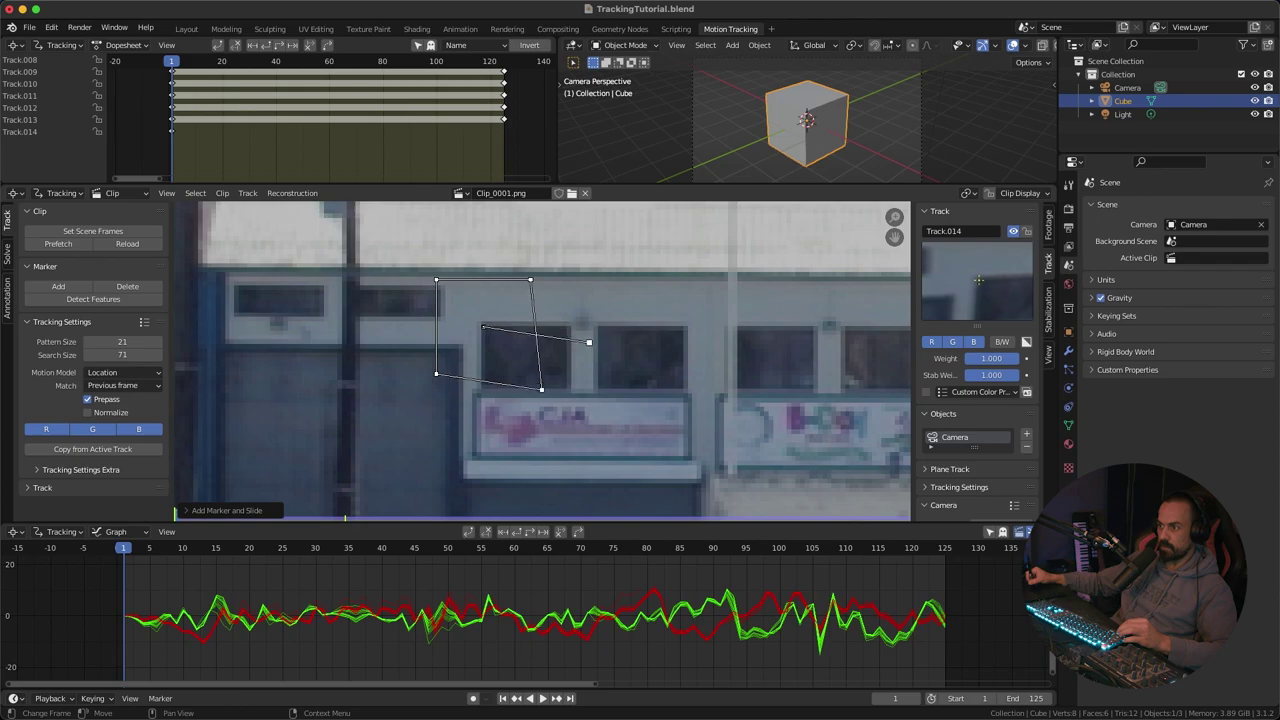
left_click_drag(436, 373, 413, 419)
left_click_drag(442, 282, 413, 264)
left_click_drag(537, 283, 601, 265)
left_click_drag(563, 419, 617, 433)
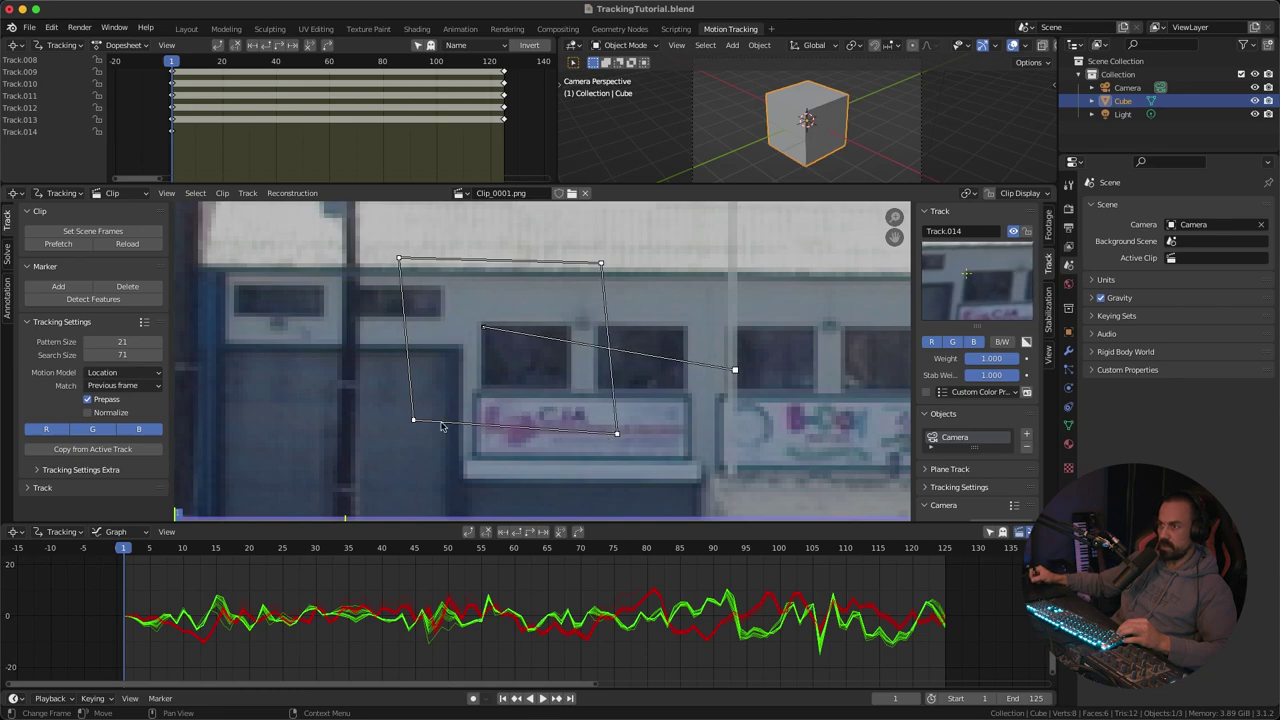
scroll(745, 342, "down", 2)
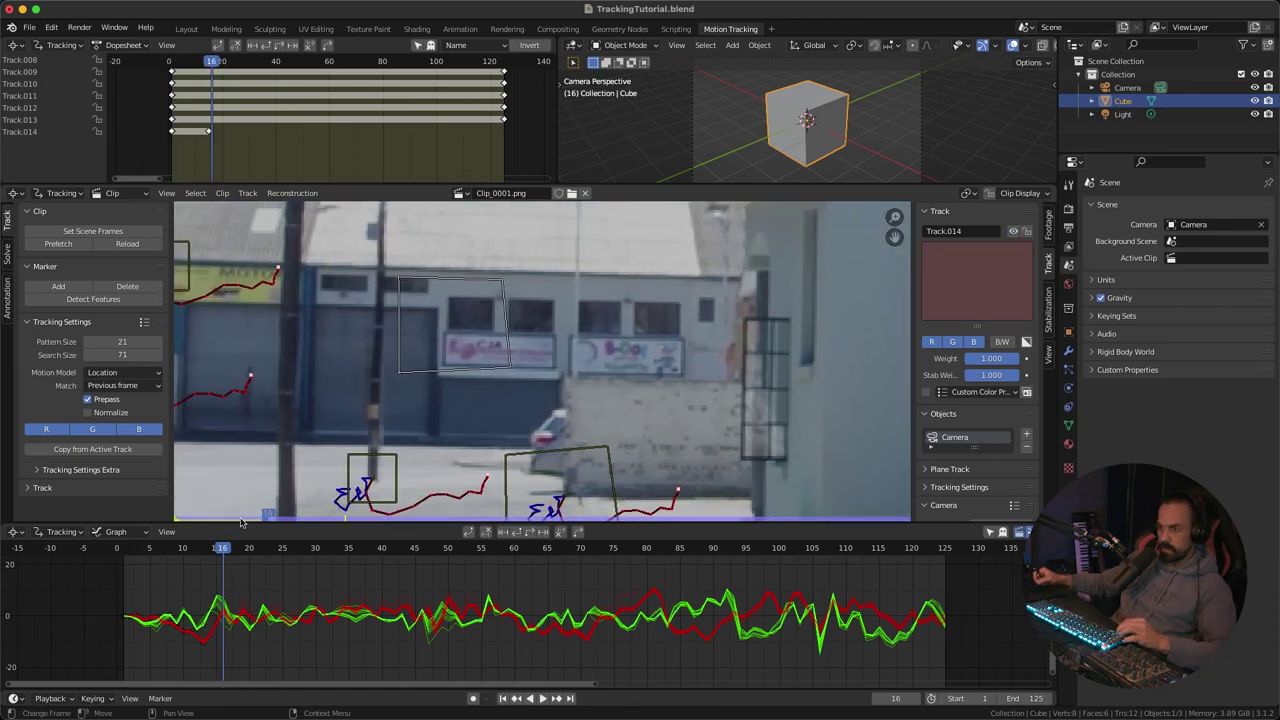
Step: Return to frame 1 and delete the enlarged window-corner track
mouse_move(221, 551)
left_mouse_down()
mouse_move(204, 548)
mouse_move(236, 545)
mouse_move(207, 533)
left_mouse_up()
key("shift+Left")
scroll(717, 266, "up", 1)
middle_click_drag(717, 266, 682, 316)
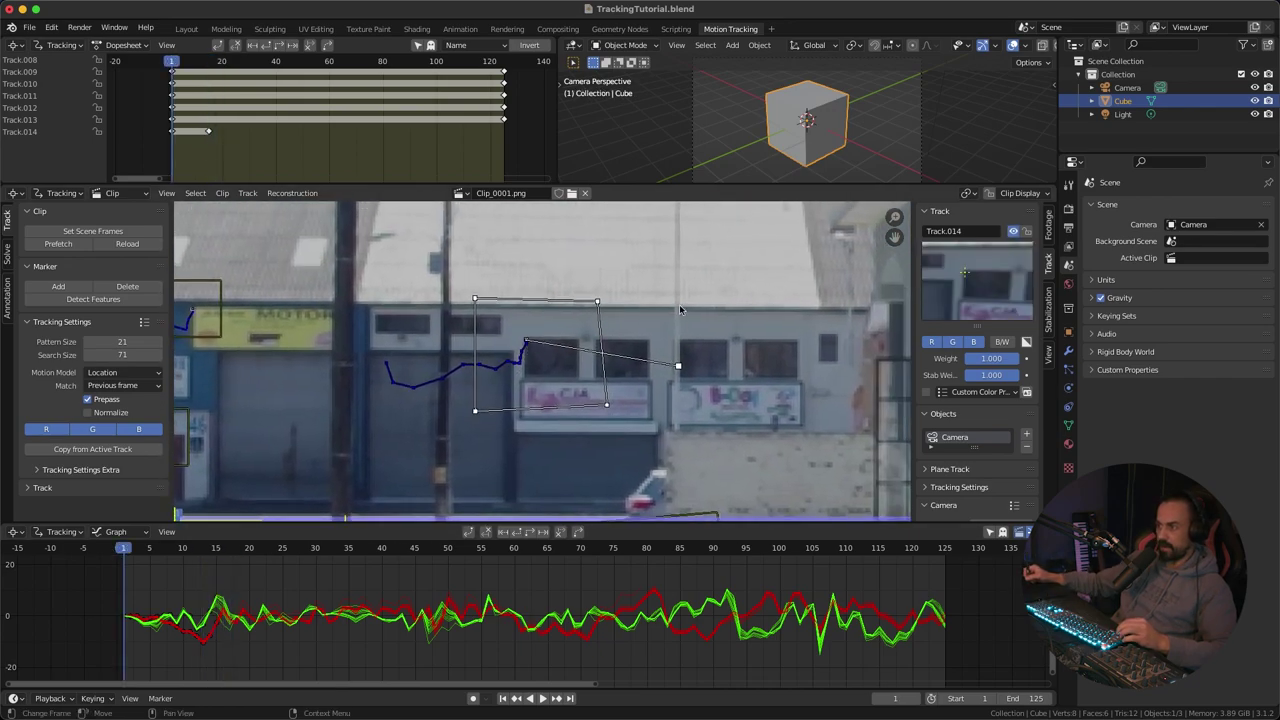
key("Delete")
left_click(625, 305)
Step: Add a marker at the upper-right corner of the garage door beside the CJA sign and track it to frame 125
scroll(633, 272, "up", 3)
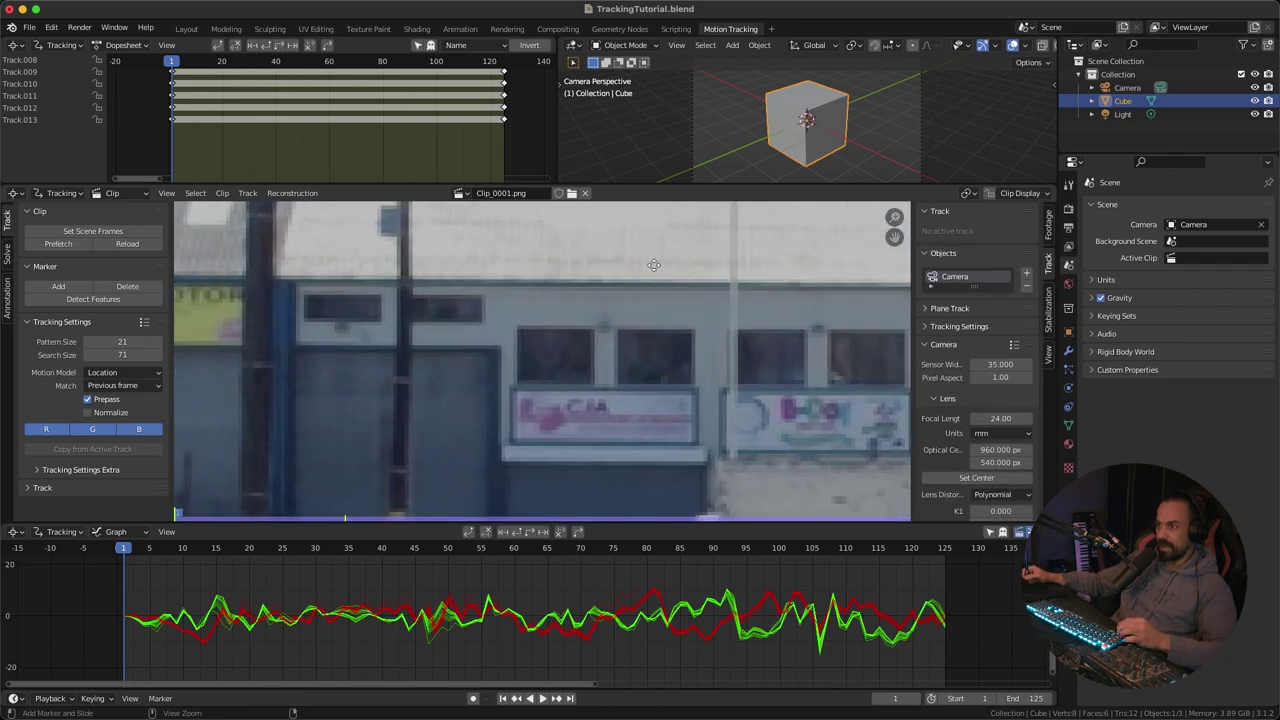
middle_click_drag(554, 282, 606, 290)
middle_click_drag(586, 339, 561, 282, "ctrl")
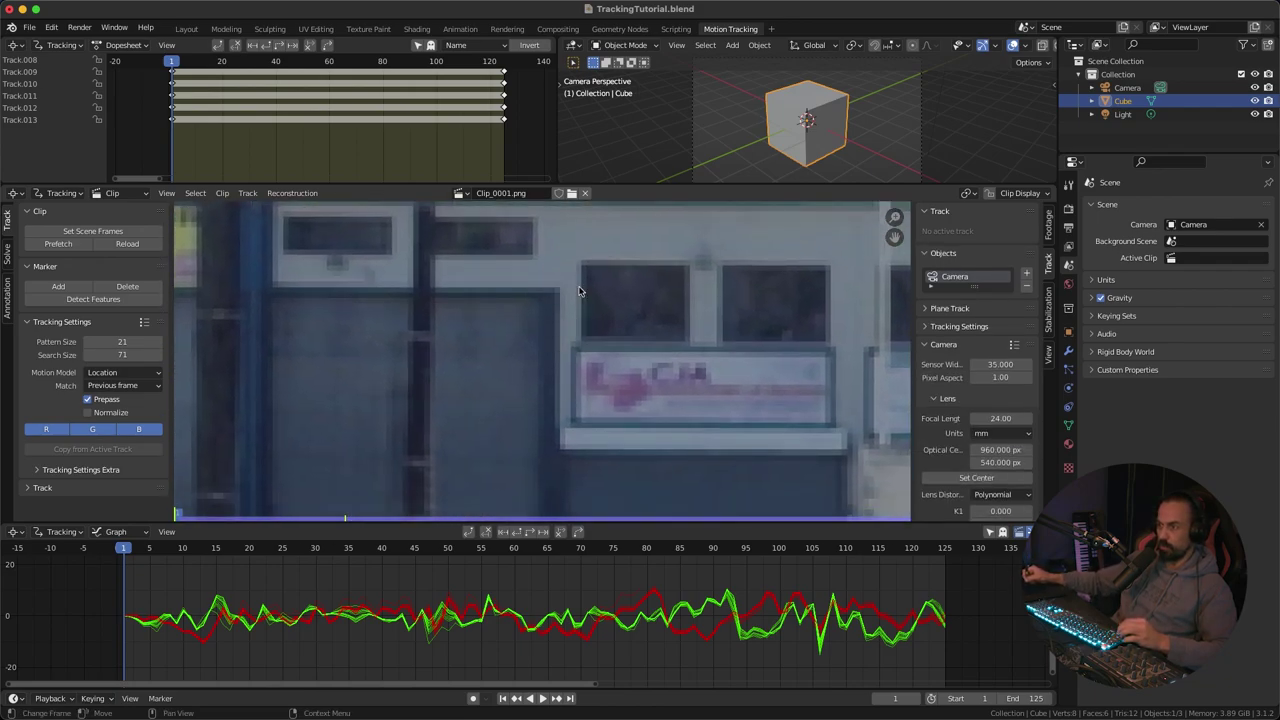
left_click(557, 300, "ctrl")
scroll(687, 343, "down", 4)
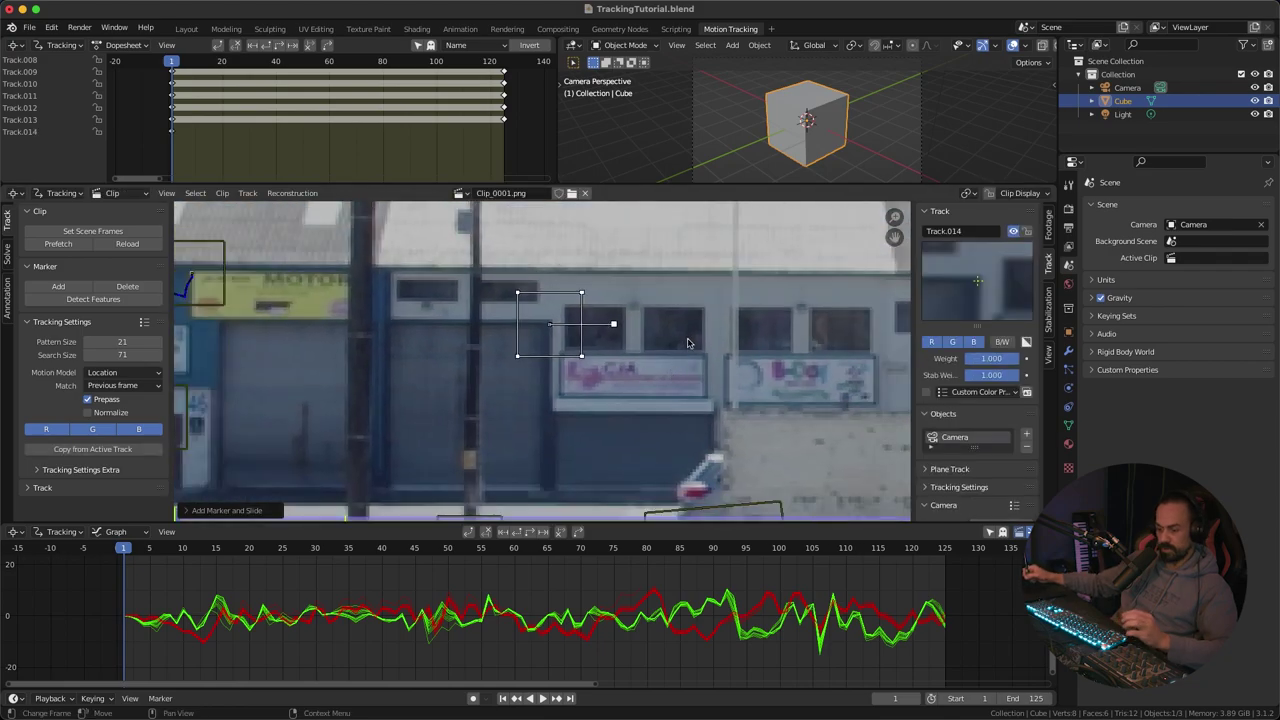
key("ctrl+t")
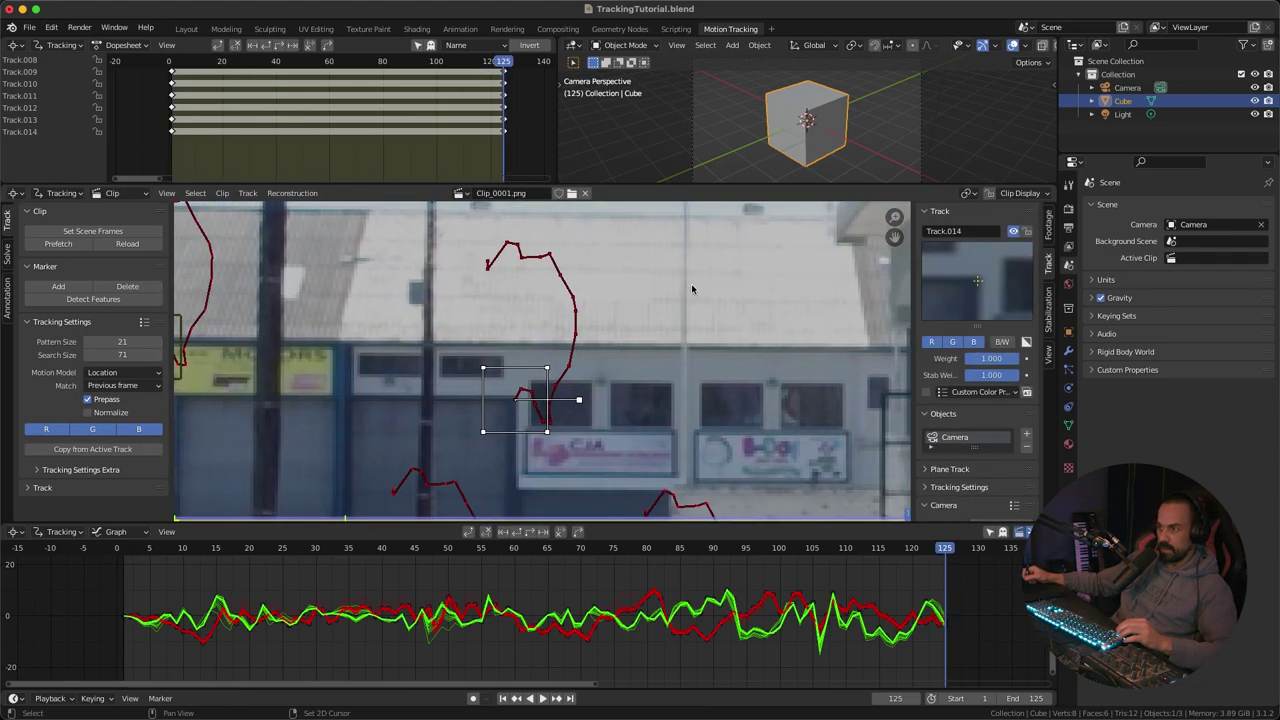
left_click_drag(944, 549, 582, 546)
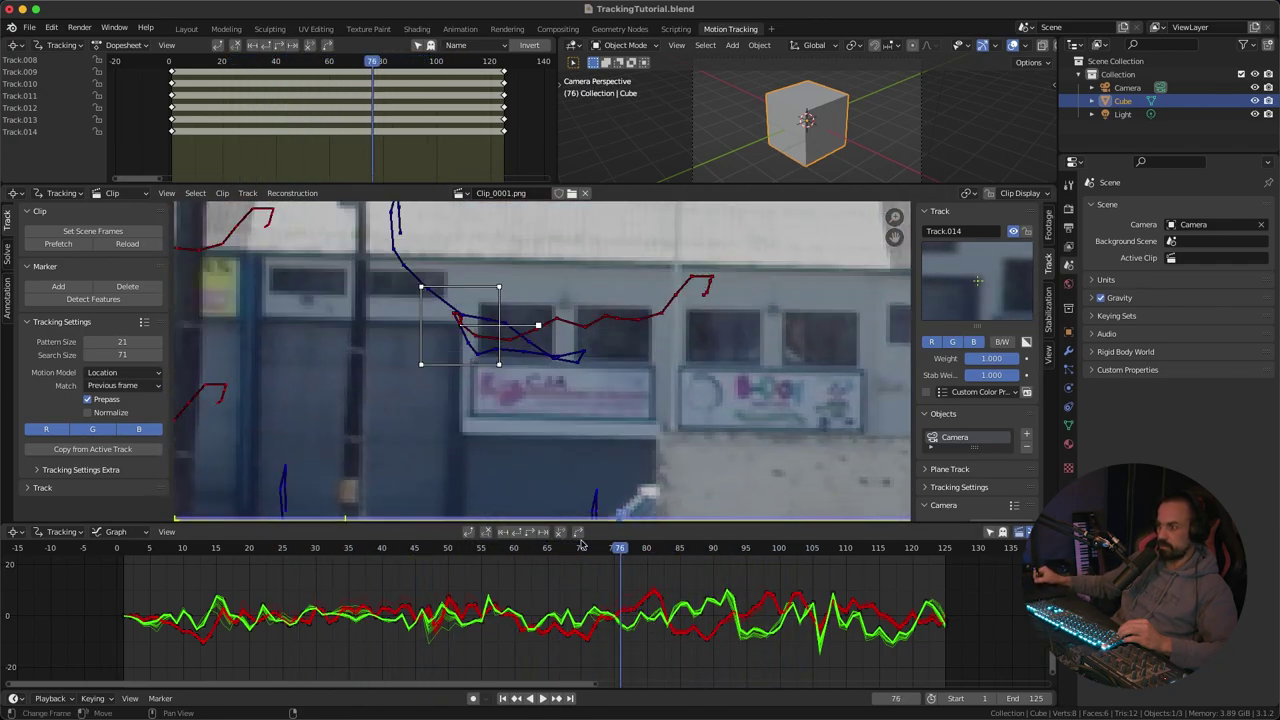
Step: Return to frame 1 and examine the coverage of all tracks in the dopesheet
key("shift+Left")
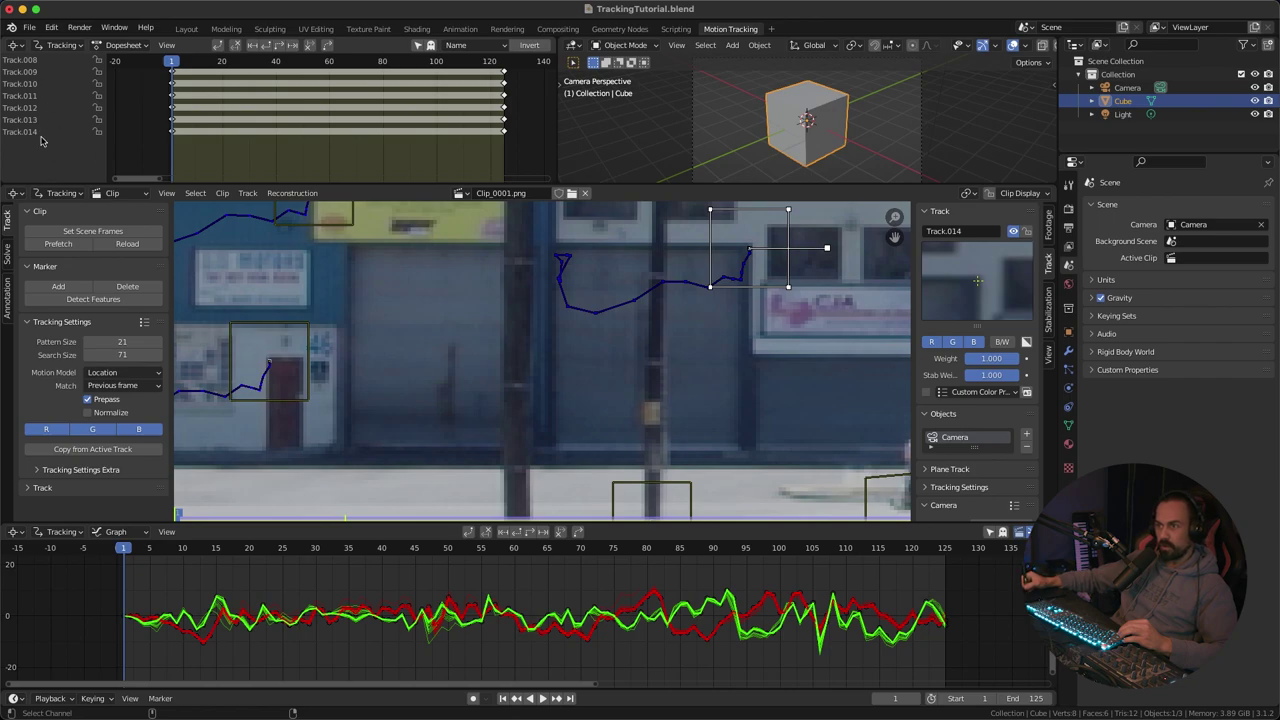
middle_click_drag(238, 96, 263, 181)
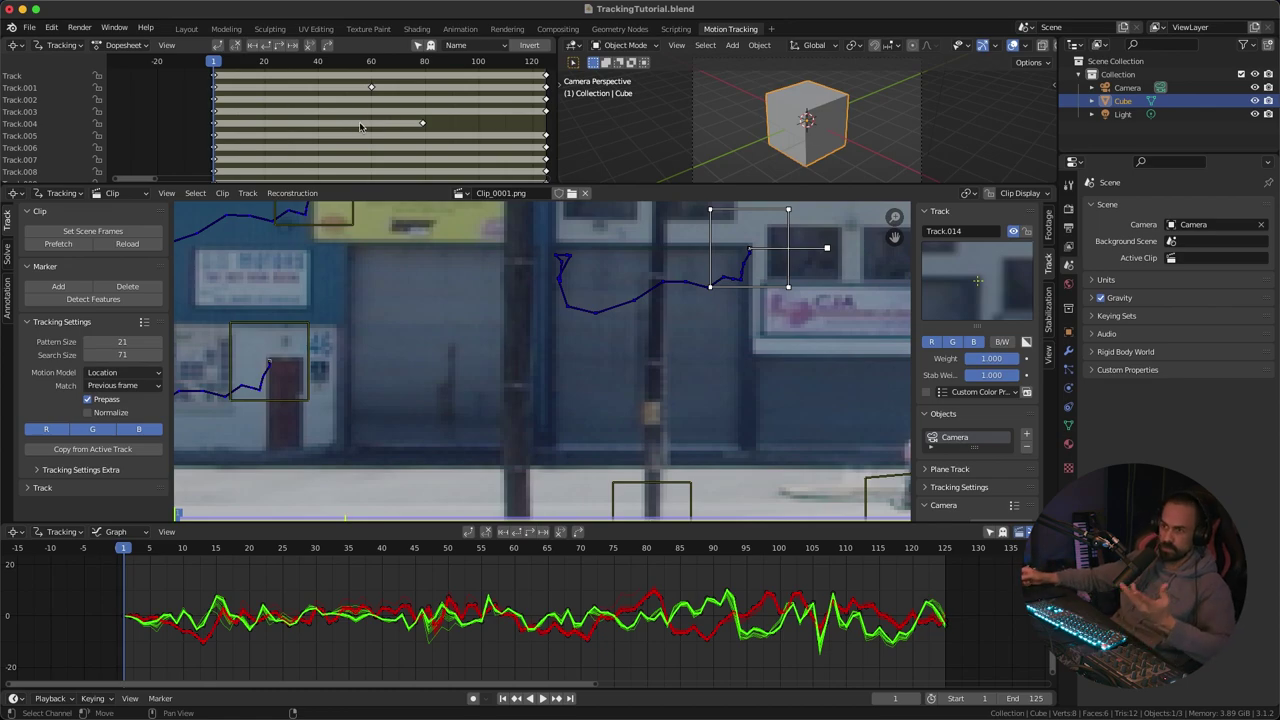
scroll(358, 122, "down", 3)
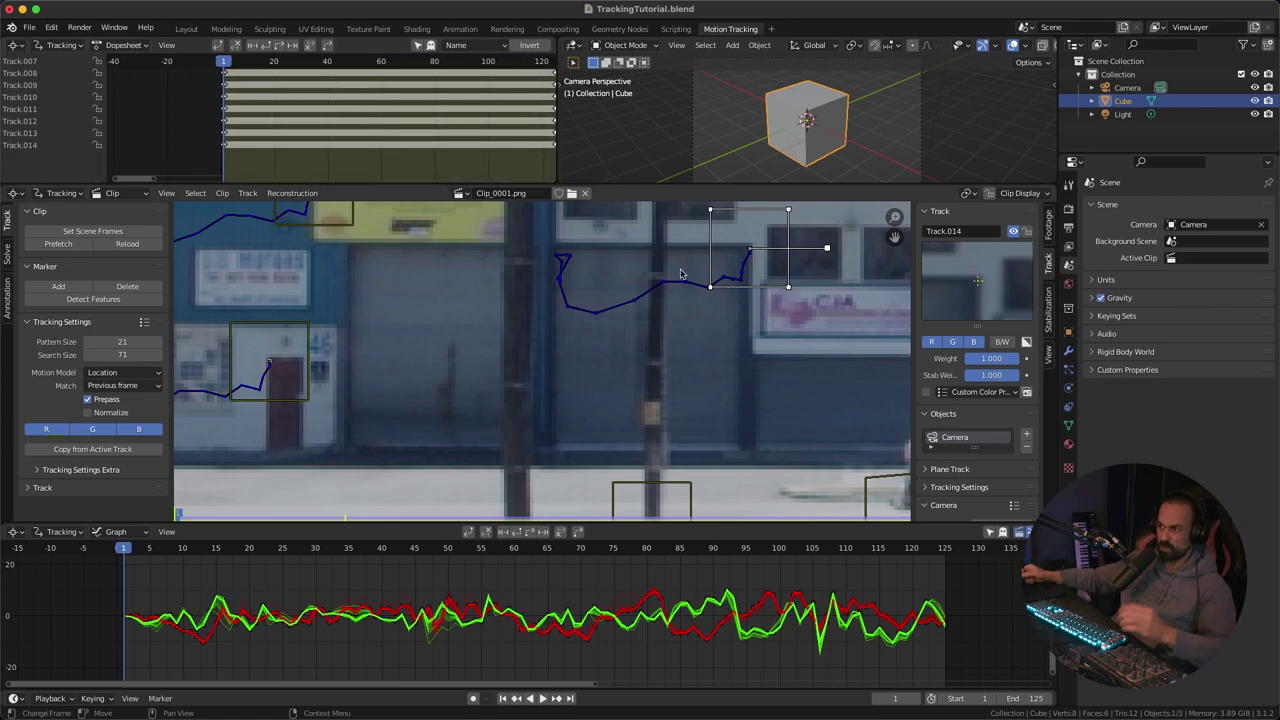
Step: Add a marker on the small grey wall box between the blue window and the brown door and track it to frame 125
scroll(542, 362, "down", 5)
middle_click_drag(594, 295, 626, 276, "ctrl")
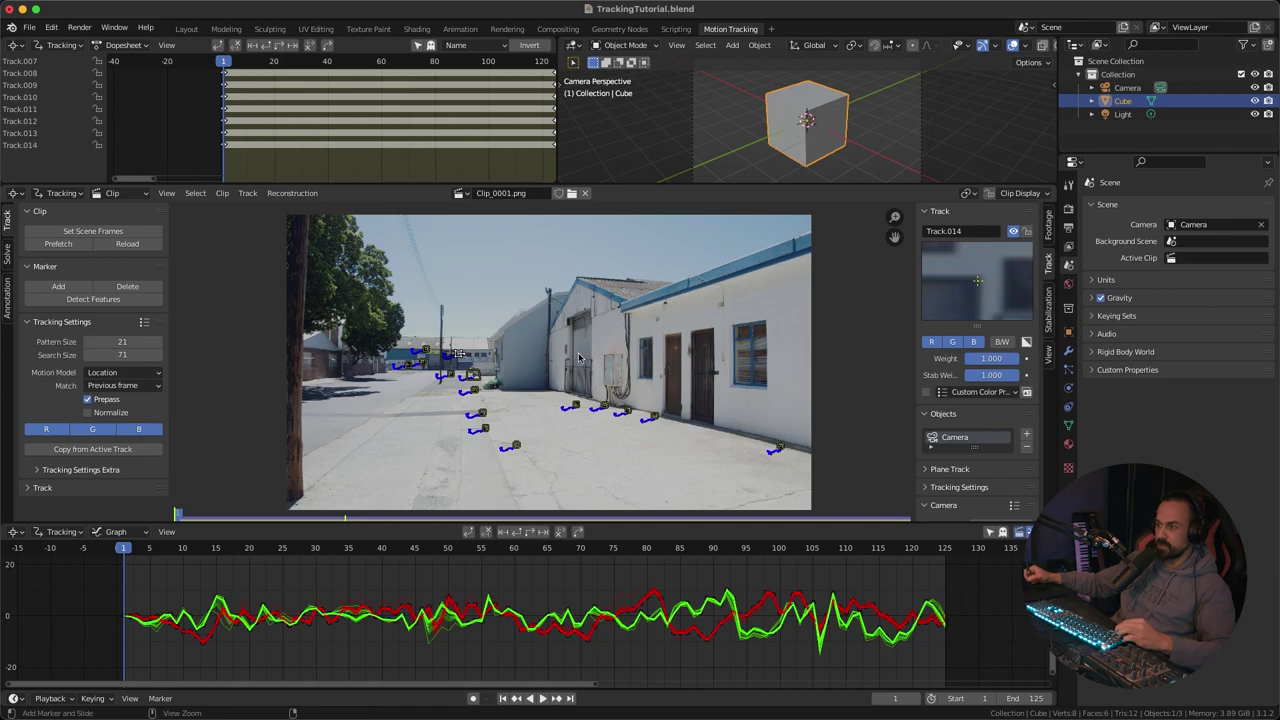
scroll(578, 358, "up", 6)
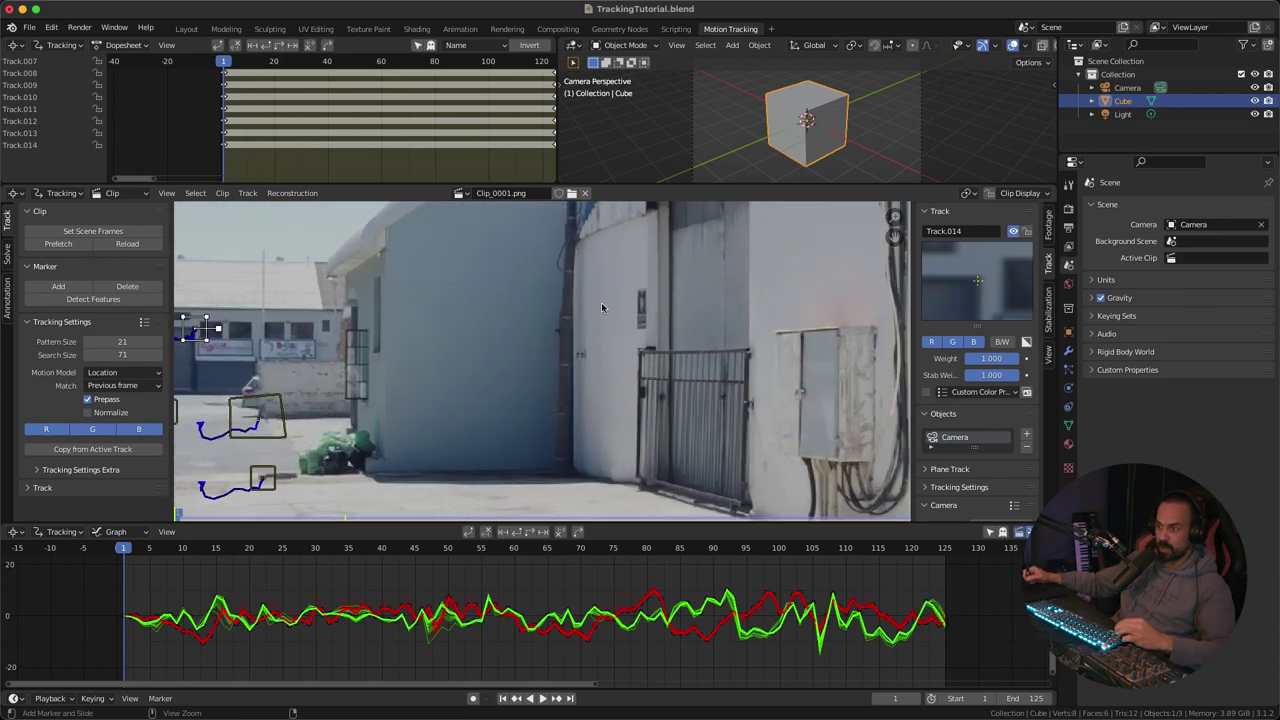
scroll(569, 378, "down", 6)
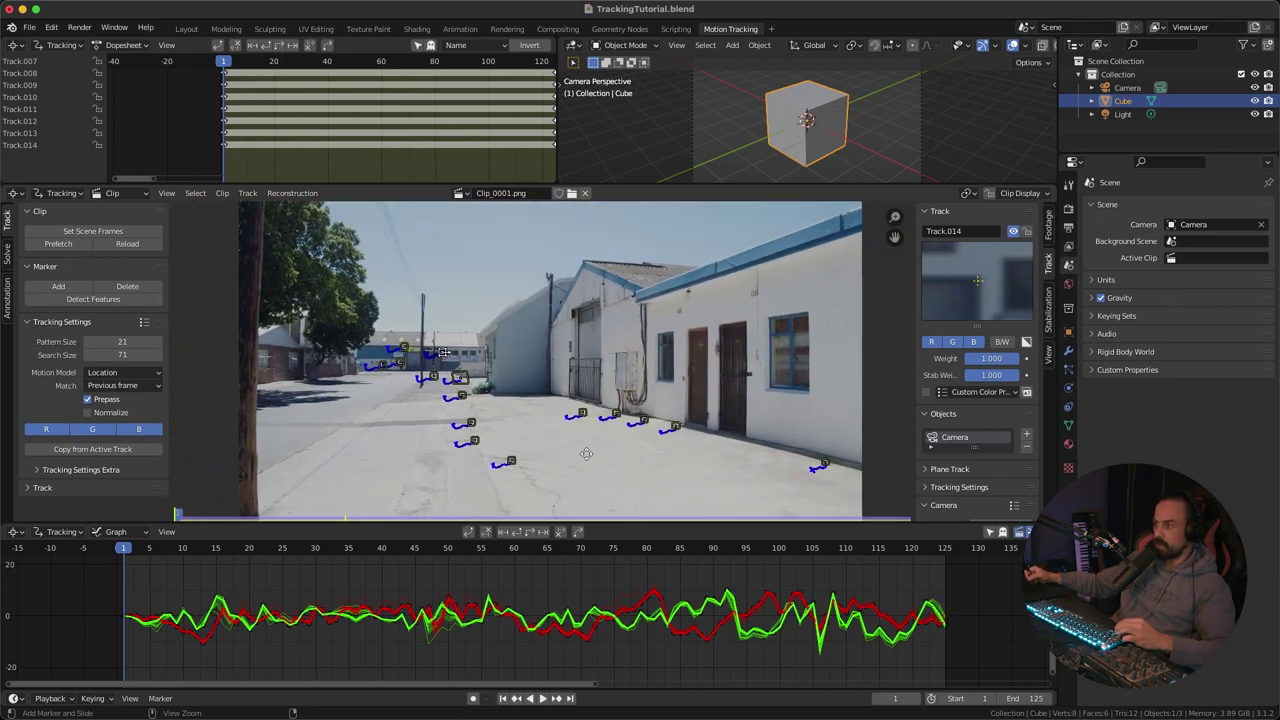
scroll(586, 450, "up", 8)
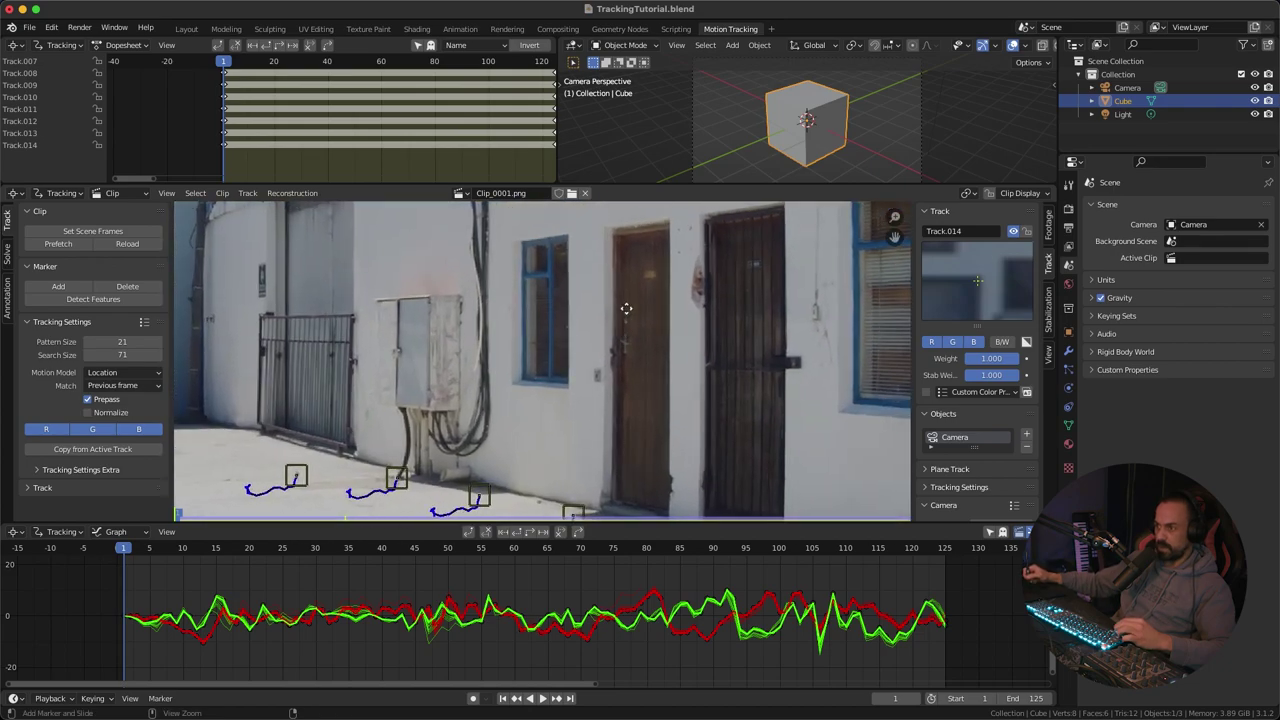
scroll(473, 318, "up", 4)
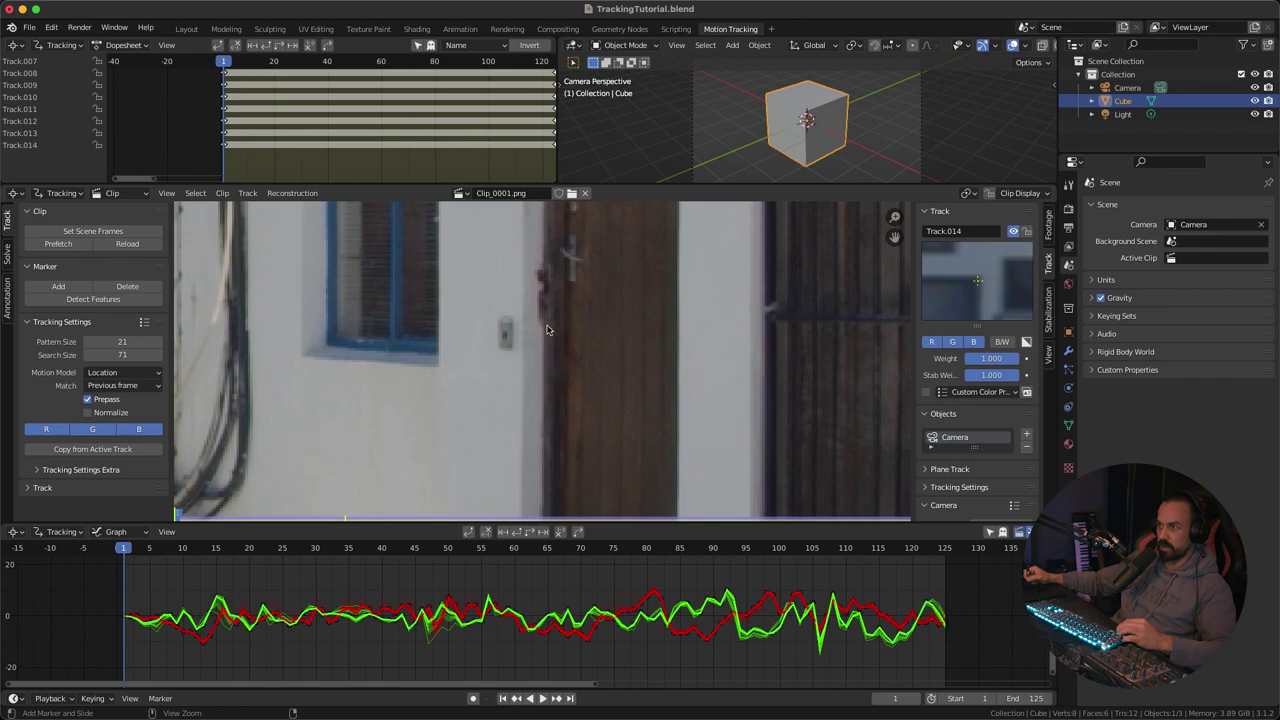
scroll(505, 335, "up", 1)
left_click(500, 331, "ctrl")
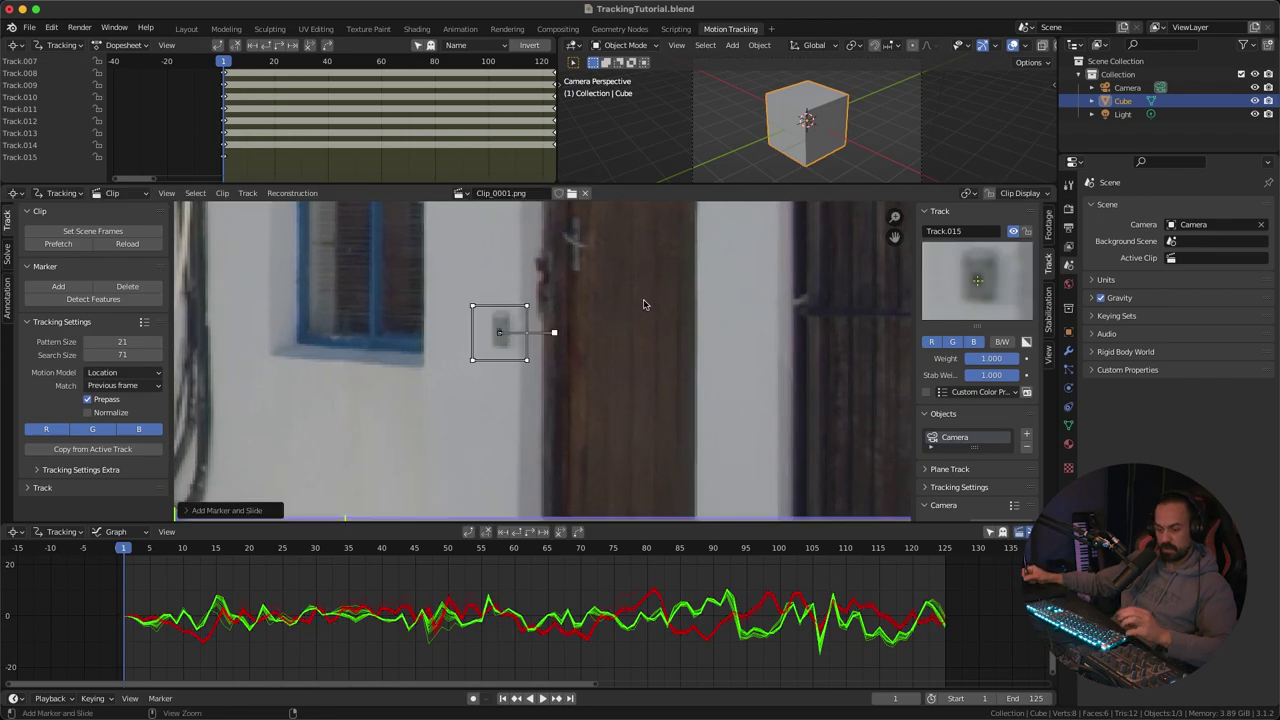
key("ctrl+t")
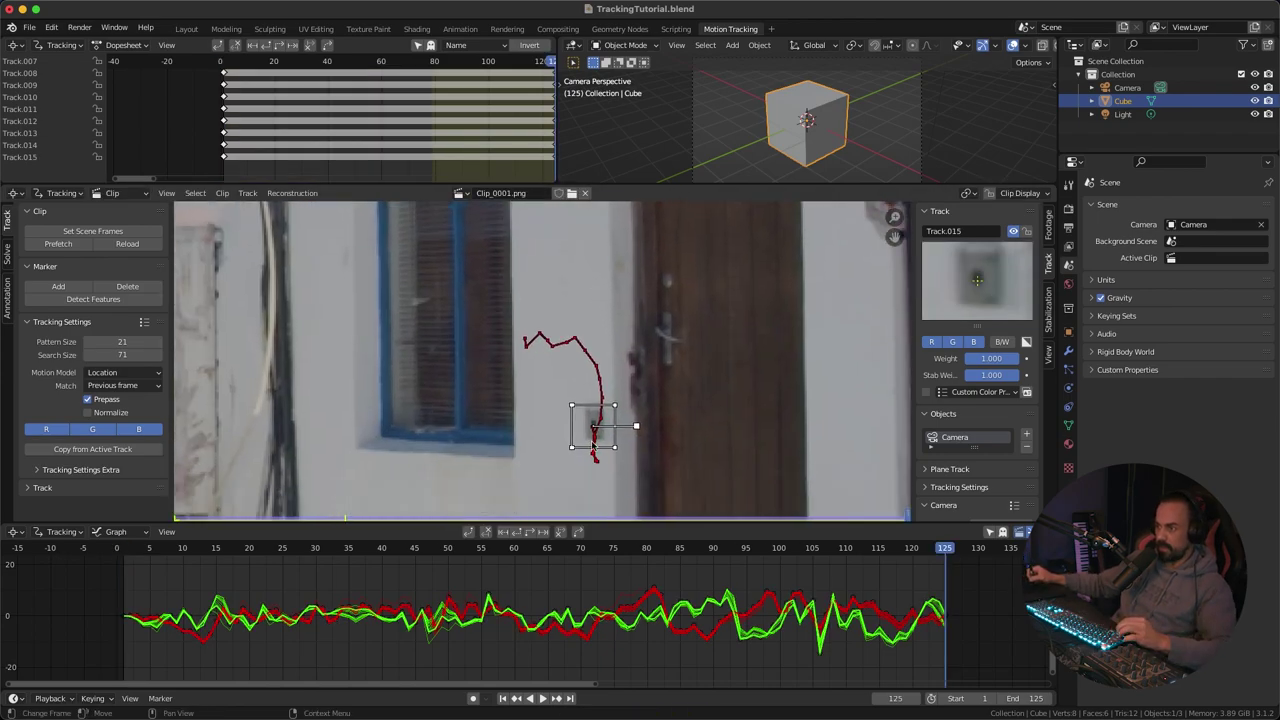
Step: From frame 1, add a marker at the upper-left corner of the narrow sign above the metal gate and track it to frame 125
left_click_drag(951, 547, 123, 562)
scroll(530, 320, "down", 6)
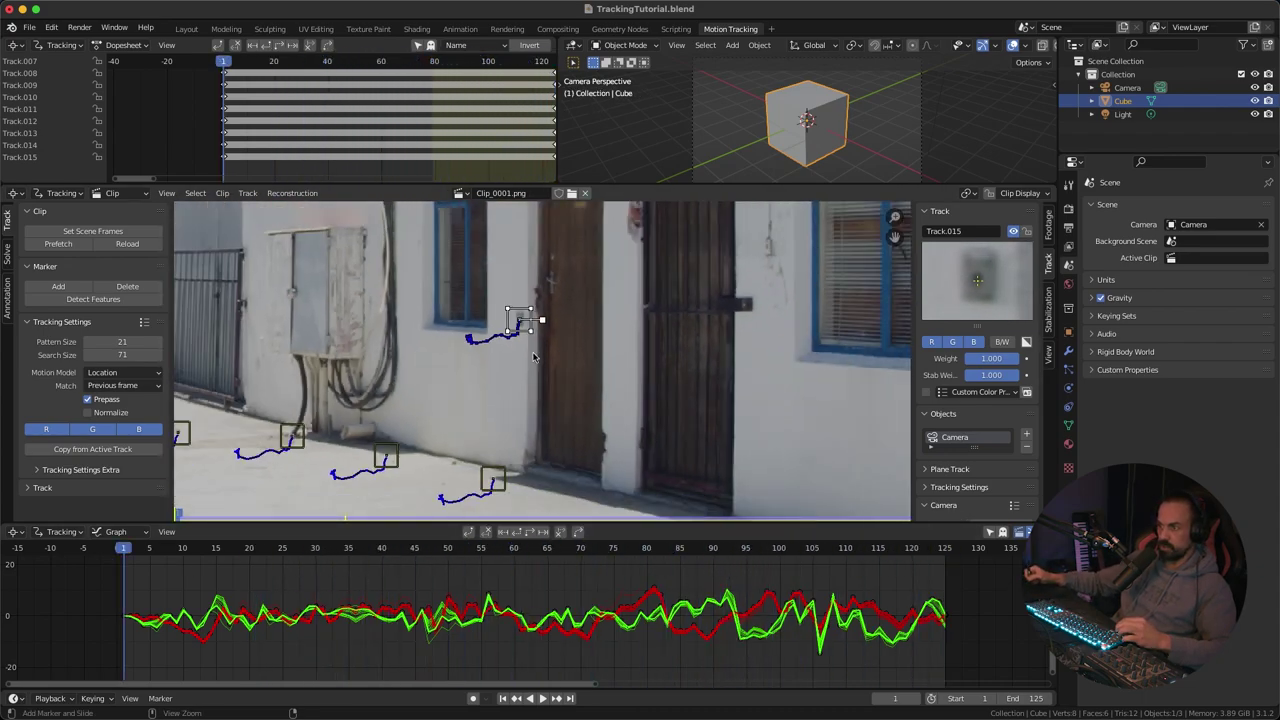
middle_click_drag(559, 335, 514, 408, "ctrl")
middle_click_drag(406, 358, 670, 349)
middle_click_drag(535, 420, 565, 250, "ctrl")
middle_click_drag(534, 326, 590, 398)
scroll(589, 397, "up", 5)
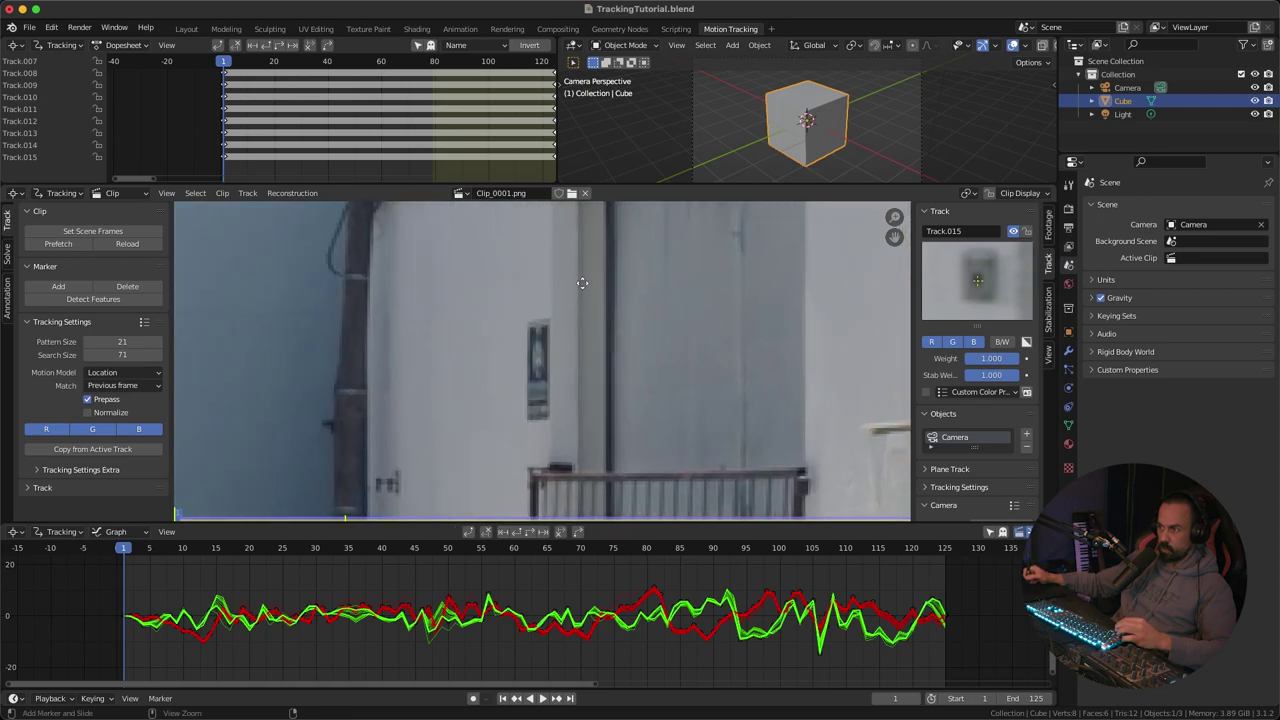
scroll(522, 333, "down", 2)
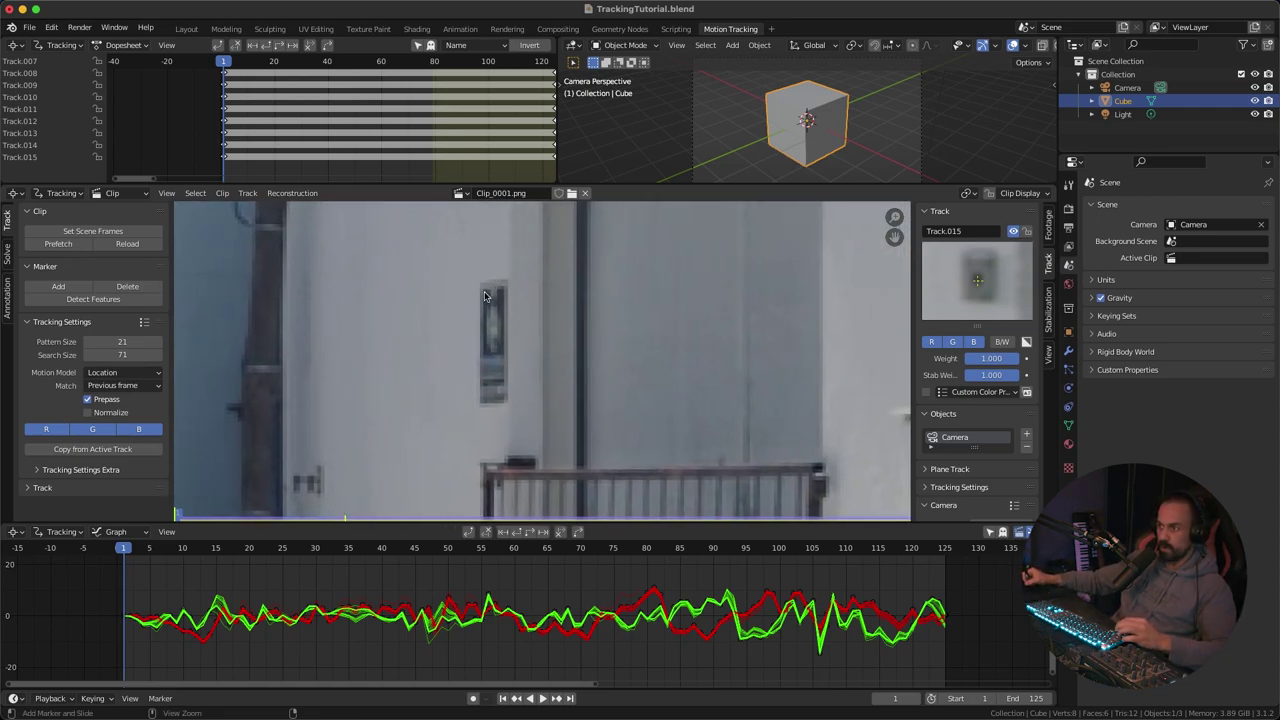
left_click(484, 294, "ctrl")
key("ctrl+t")
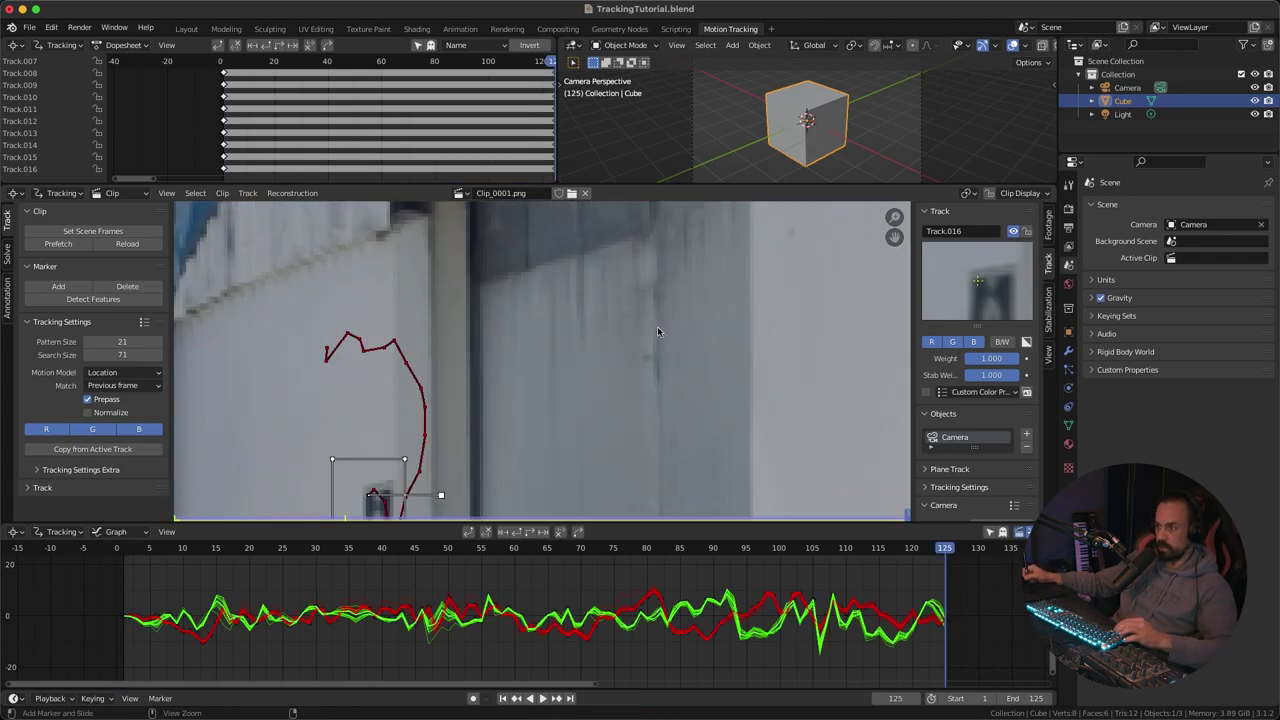
Step: Return to frame 1 and examine how far every track extends in a temporarily enlarged dopesheet
mouse_move(941, 554)
left_mouse_down()
mouse_move(251, 554)
mouse_move(686, 554)
mouse_move(740, 577)
mouse_move(607, 580)
left_mouse_up()
key("shift+Left")
middle_click_drag(683, 465, 410, 432, "ctrl")
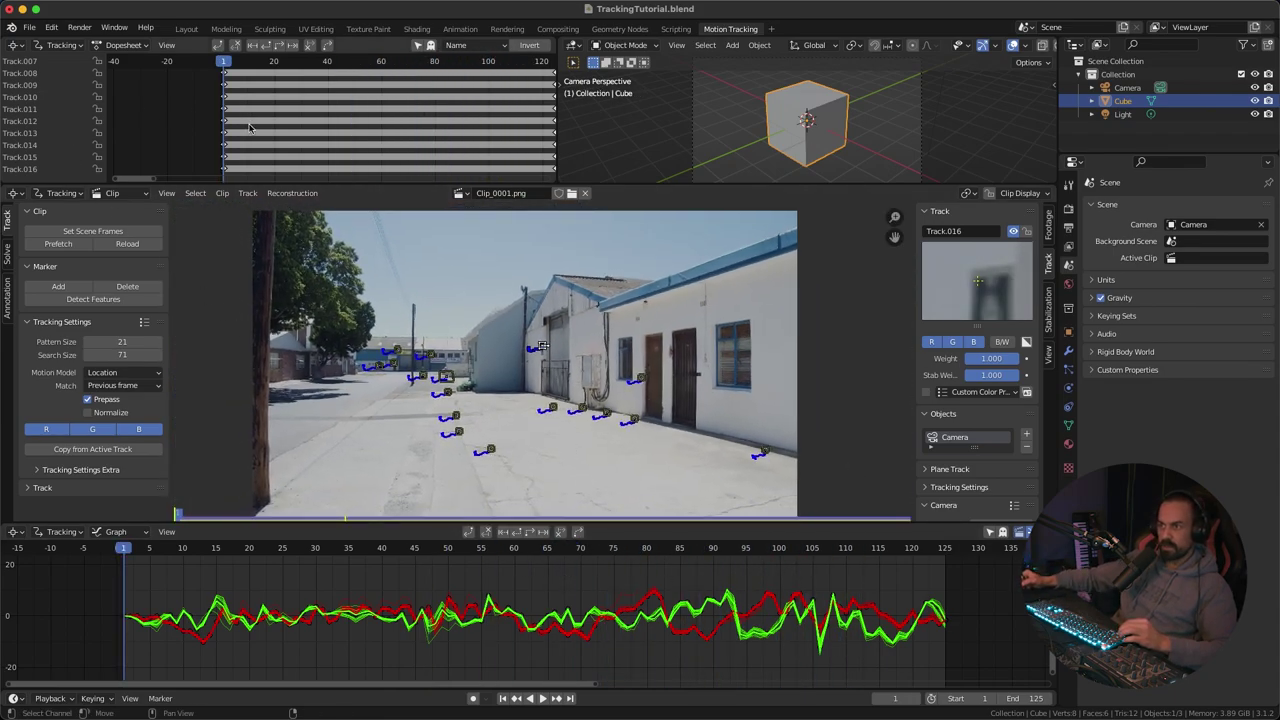
scroll(167, 131, "down", 3)
middle_click_drag(213, 99, 307, 108)
scroll(310, 110, "up", 6)
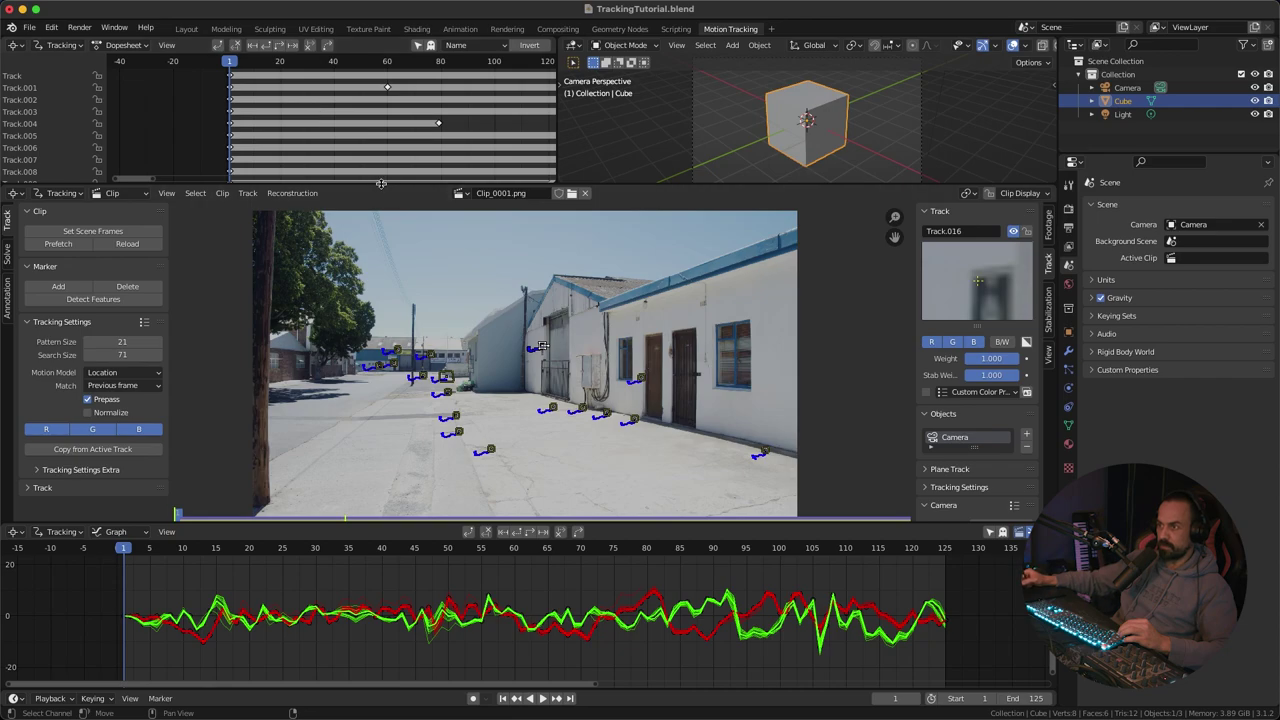
left_click_drag(381, 187, 380, 327)
middle_click_drag(466, 213, 375, 203)
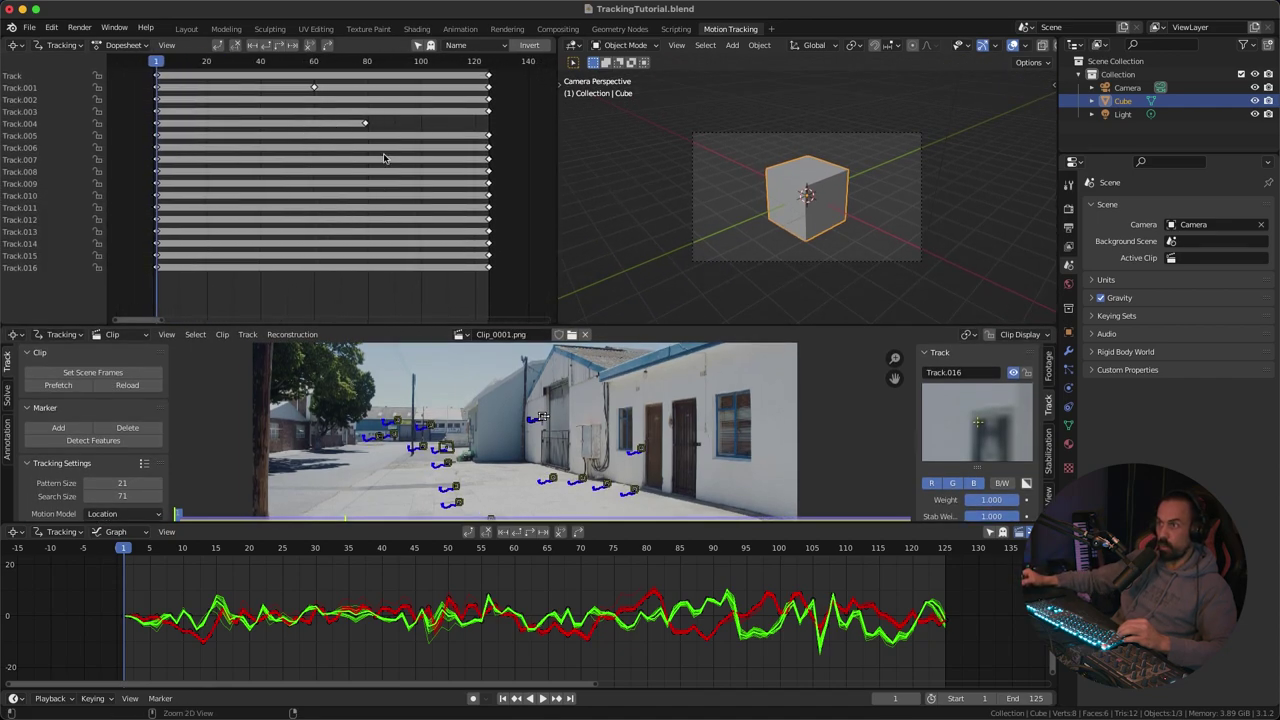
middle_click_drag(381, 153, 389, 195)
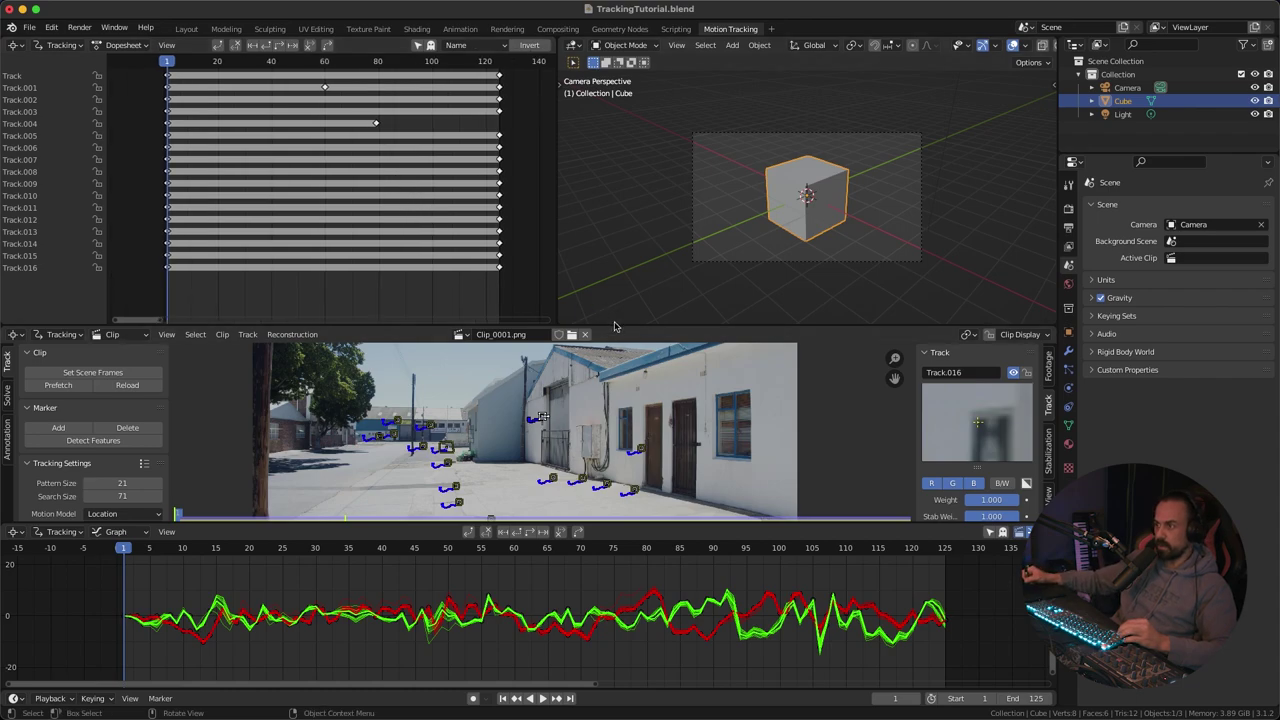
left_click_drag(615, 326, 263, 96)
middle_click_drag(666, 278, 672, 308, "ctrl")
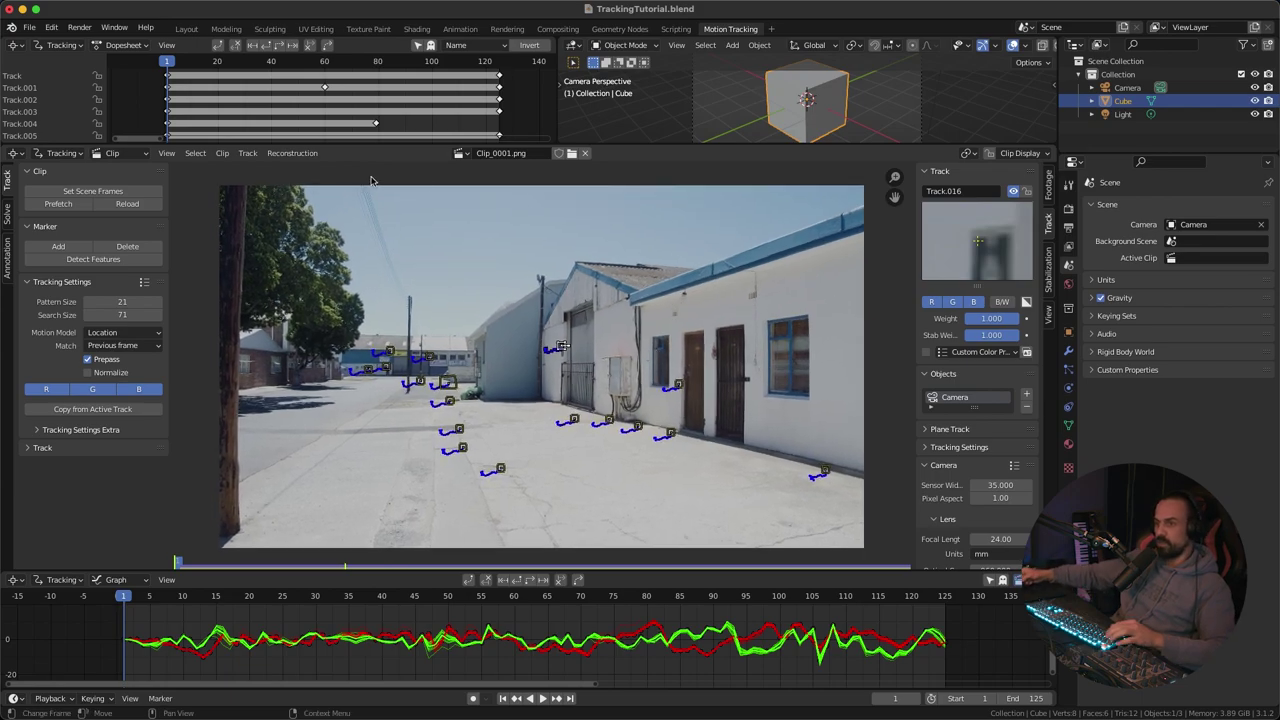
Step: Solve the camera motion with the default keyframes and solve it again with Keyframe A at 20 and Keyframe B at 100
left_click(8, 214)
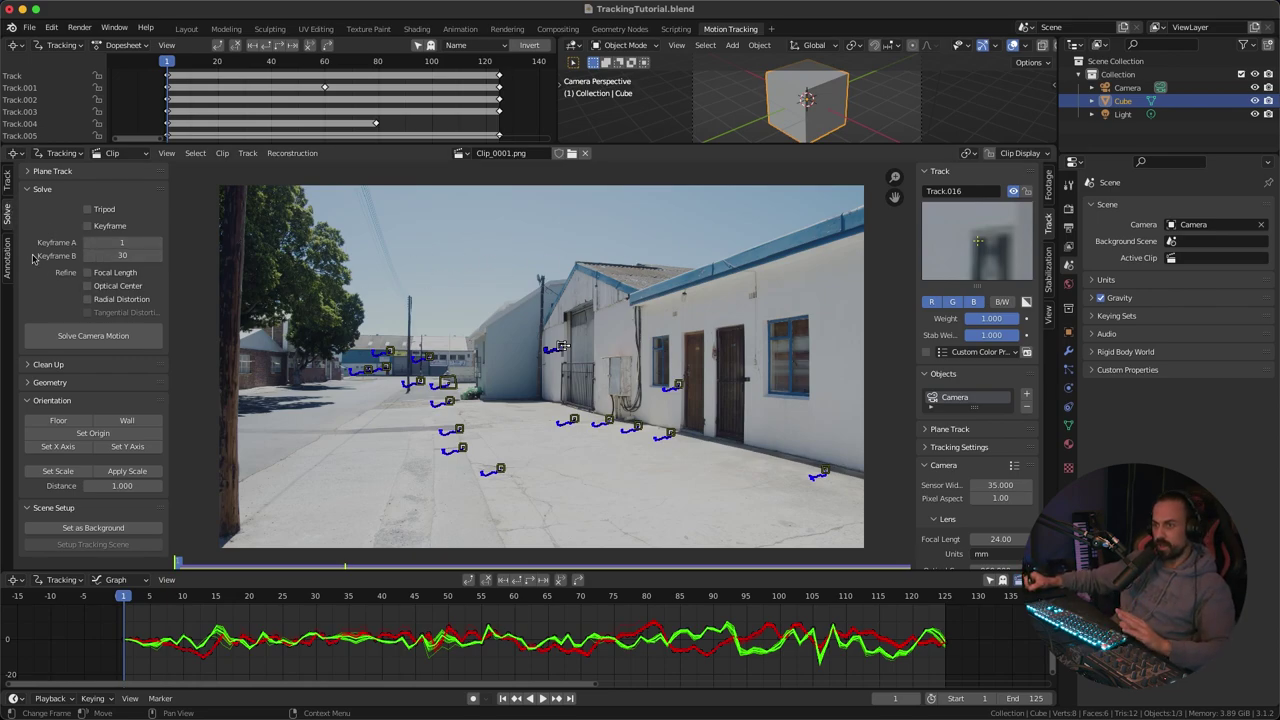
left_click(120, 342)
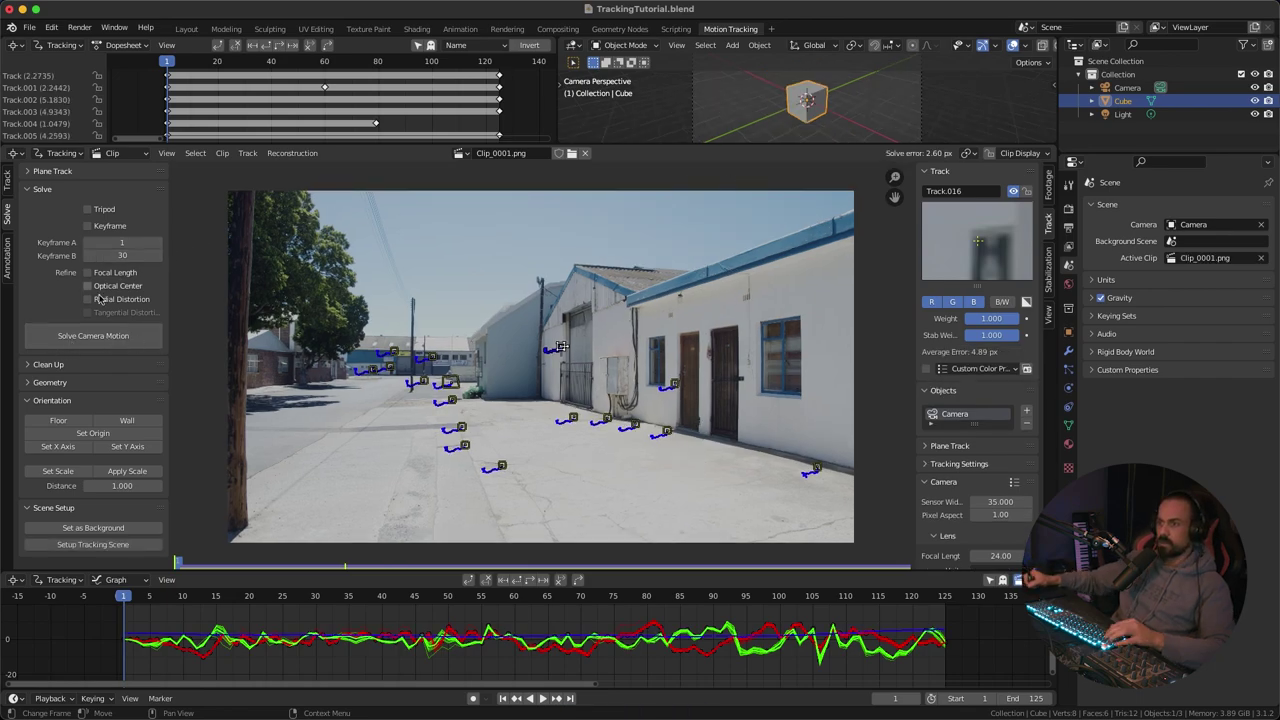
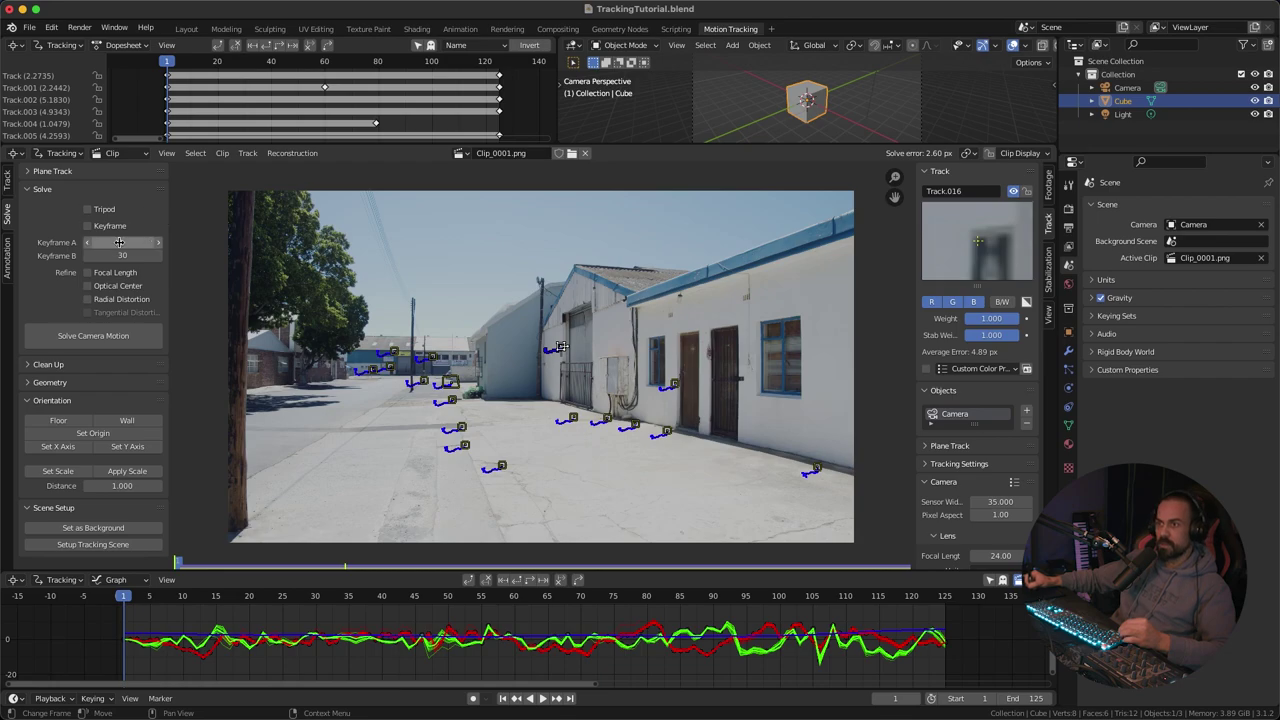
left_click_drag(123, 241, 145, 241)
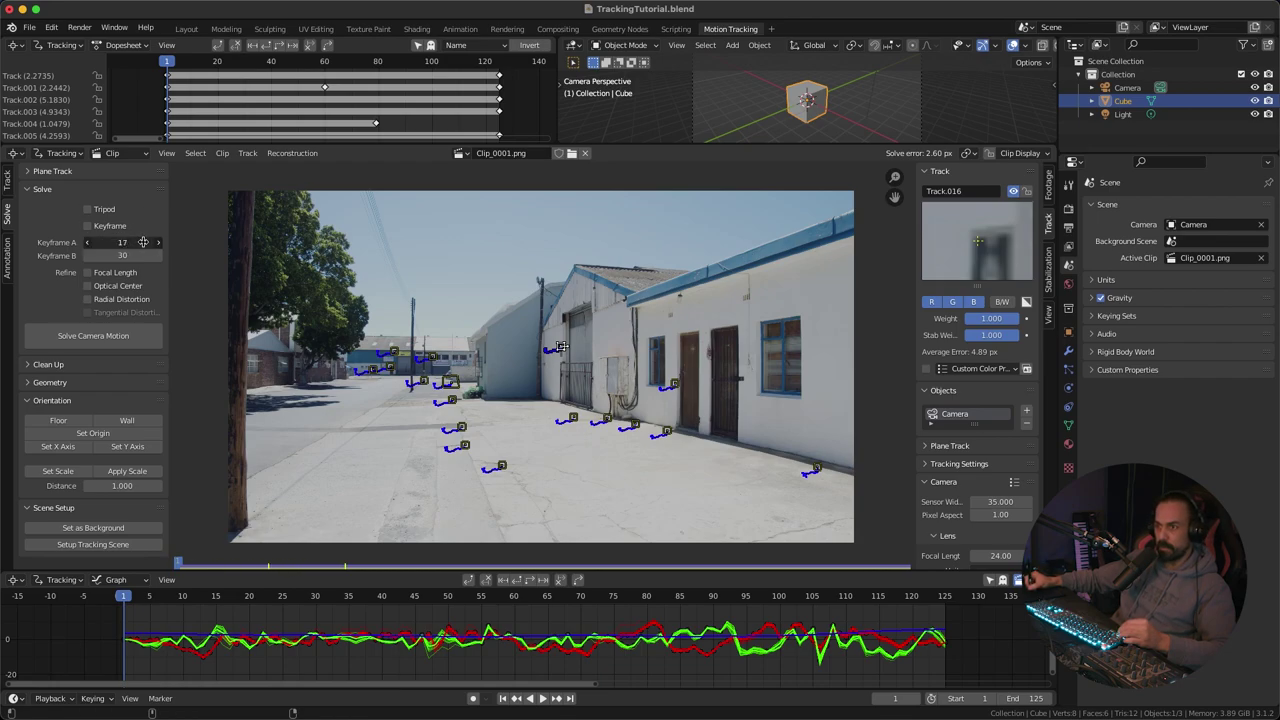
mouse_move(145, 241)
left_mouse_down()
mouse_move(147, 255)
mouse_move(168, 252)
mouse_move(157, 256)
left_mouse_up()
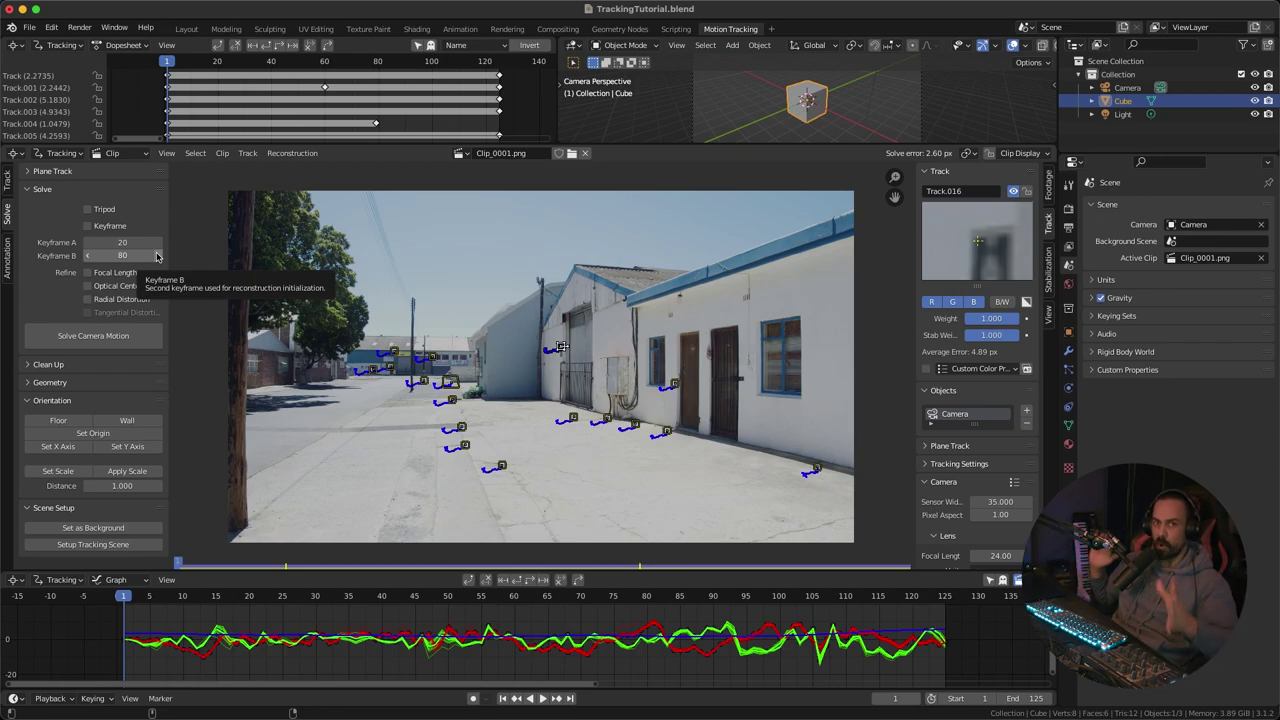
left_click_drag(162, 253, 155, 257)
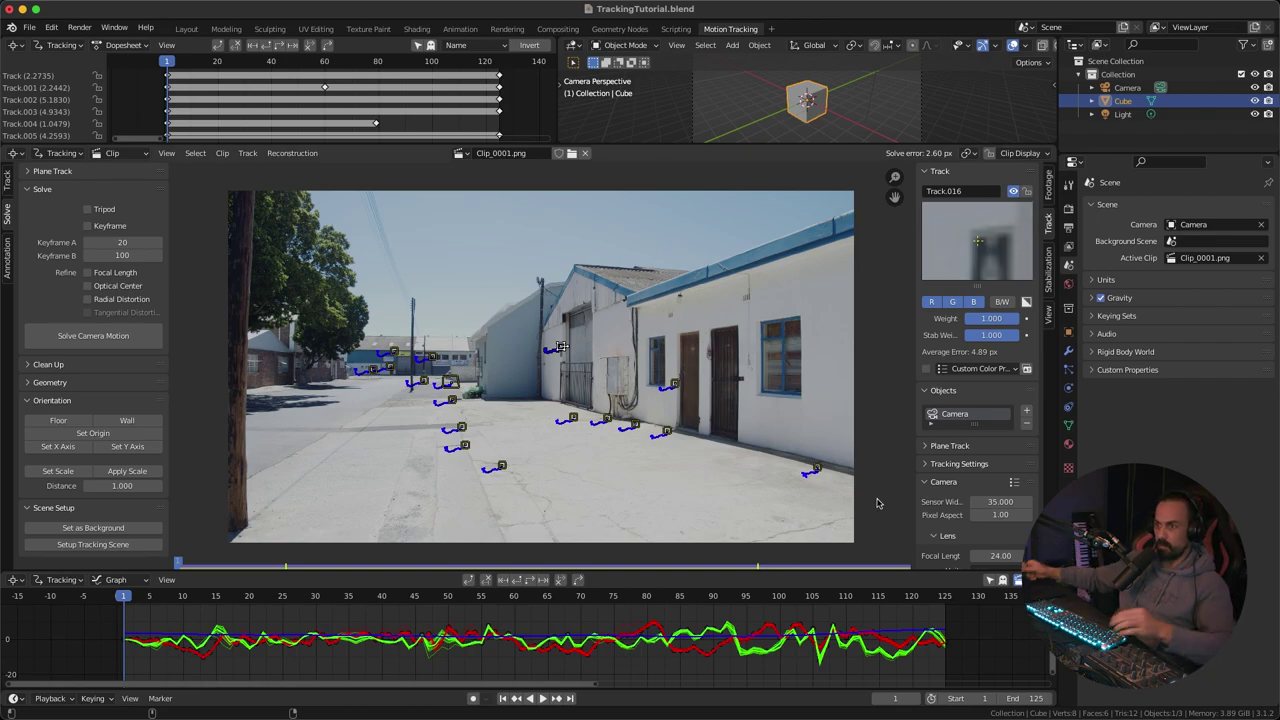
left_click(95, 337)
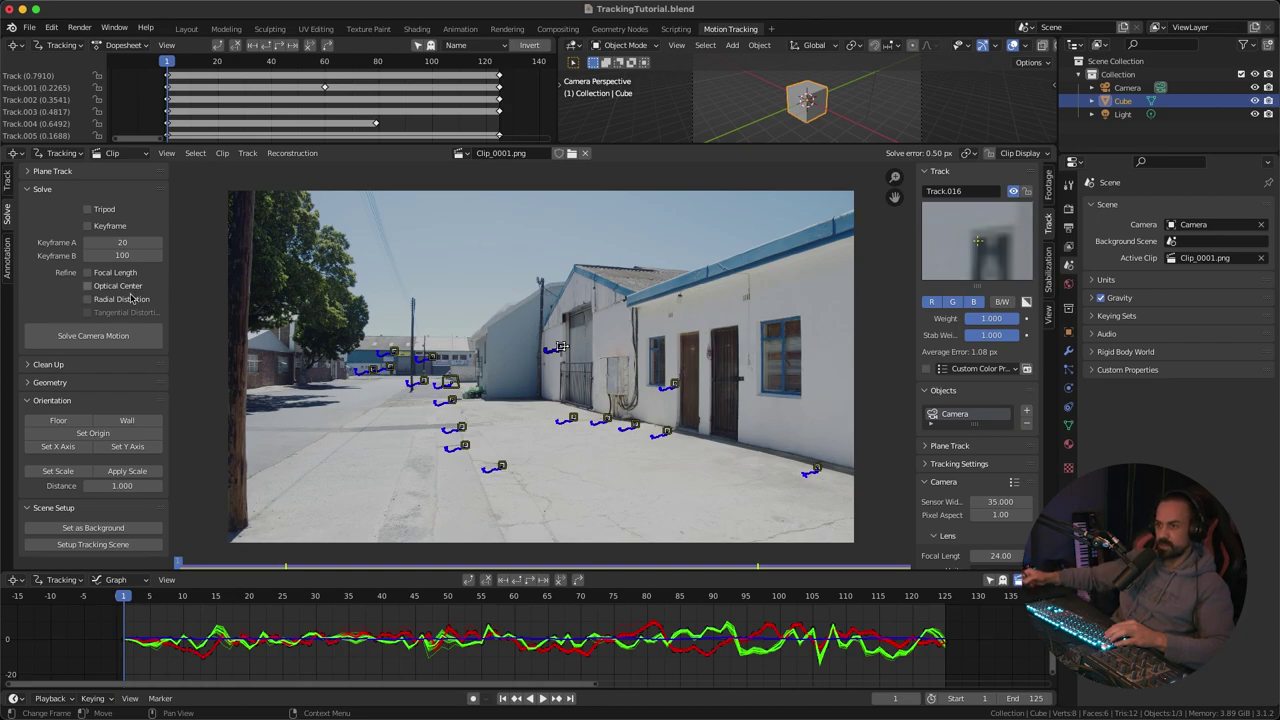
Step: Run Clean Tracks with the Select action and expand its operator settings
left_click(28, 365)
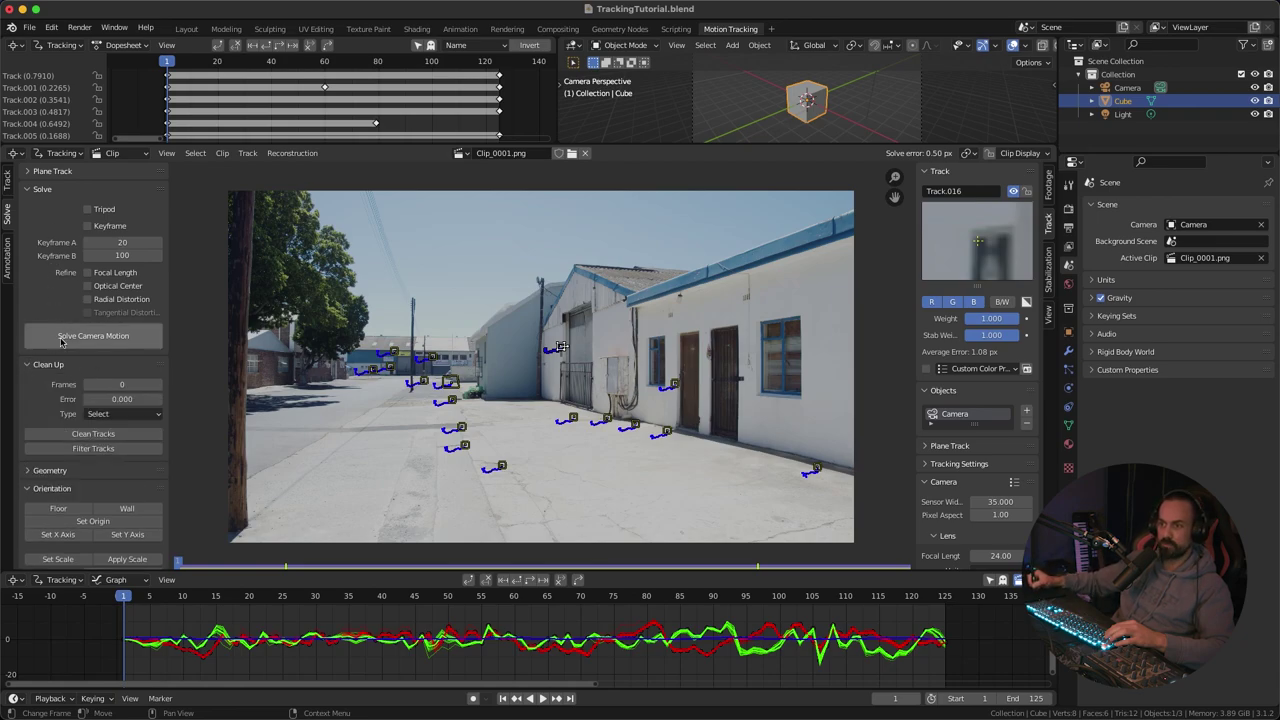
scroll(54, 300, "down", 2)
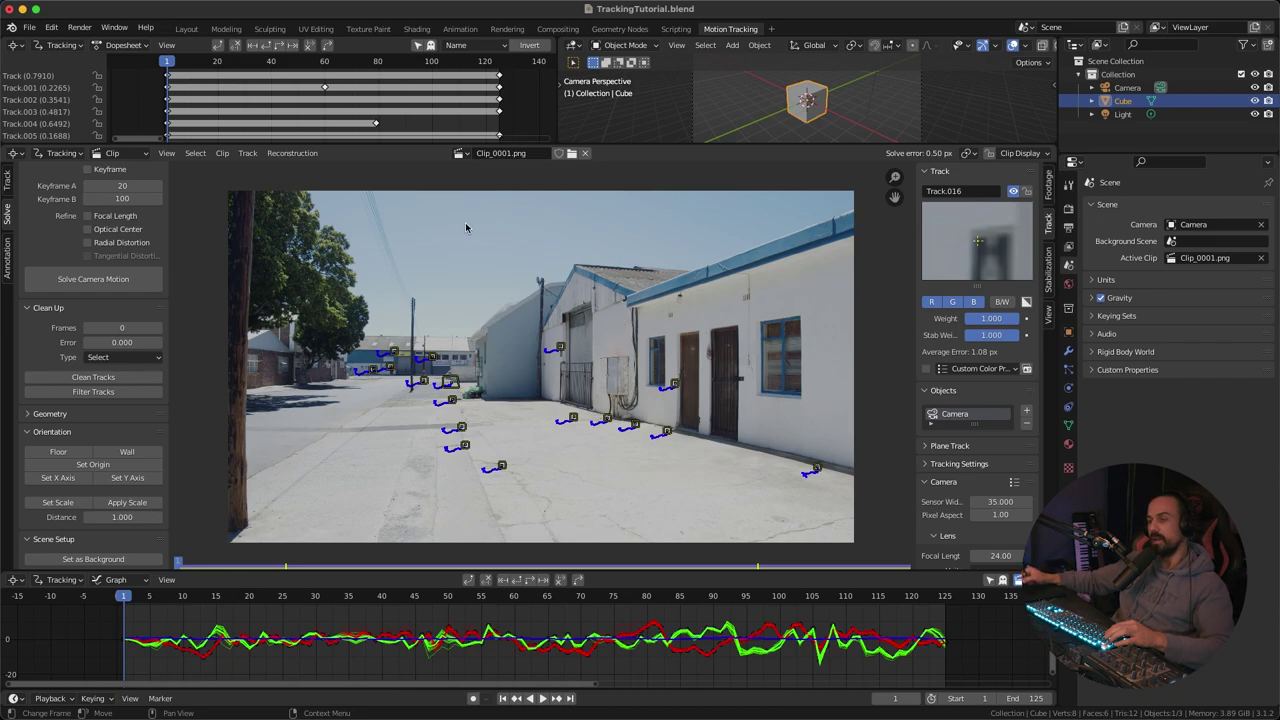
left_click(97, 378)
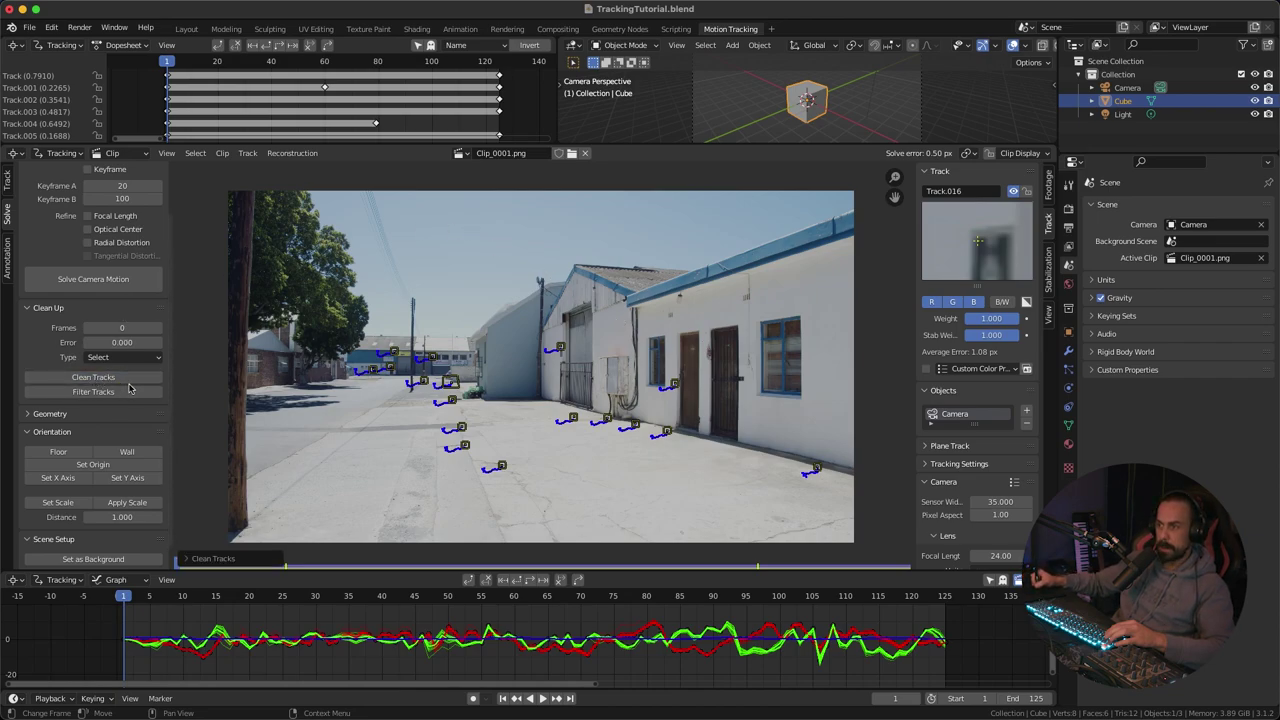
left_click(186, 561)
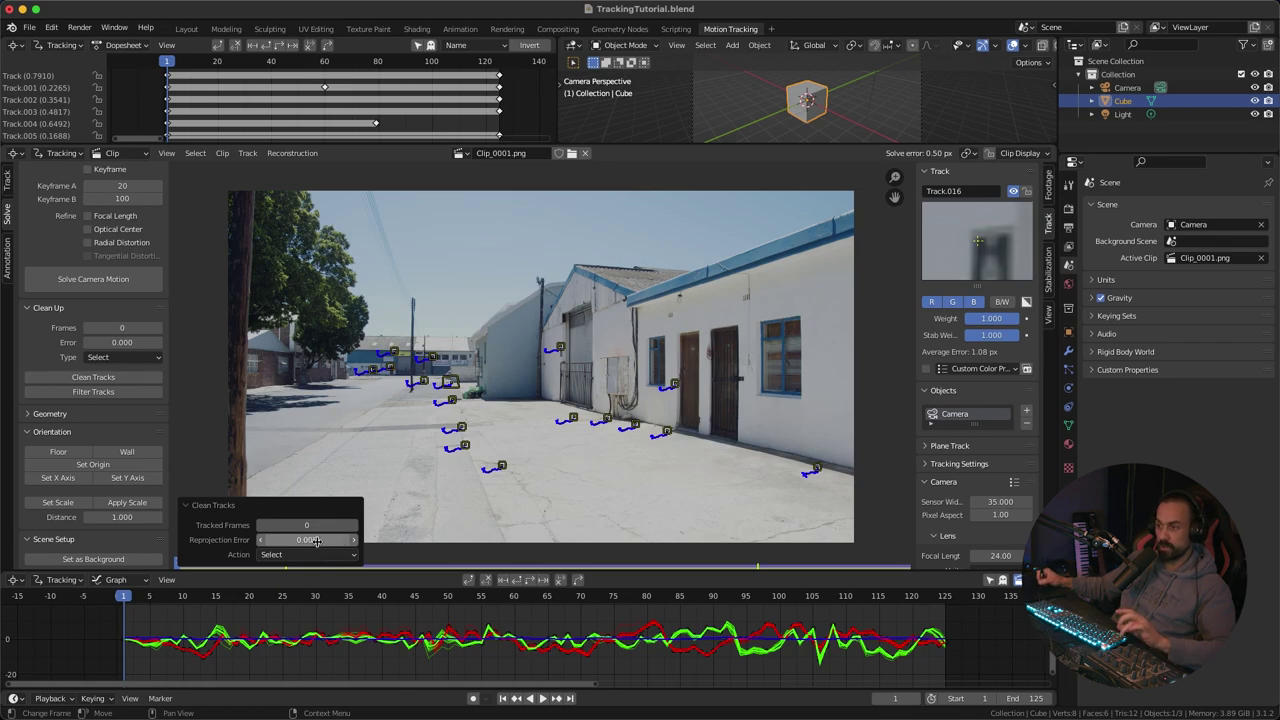
Step: Raise the Clean Tracks reprojection error threshold to 1.072, enlarging the dopesheet to compare the error of each track
left_click_drag(304, 539, 343, 539)
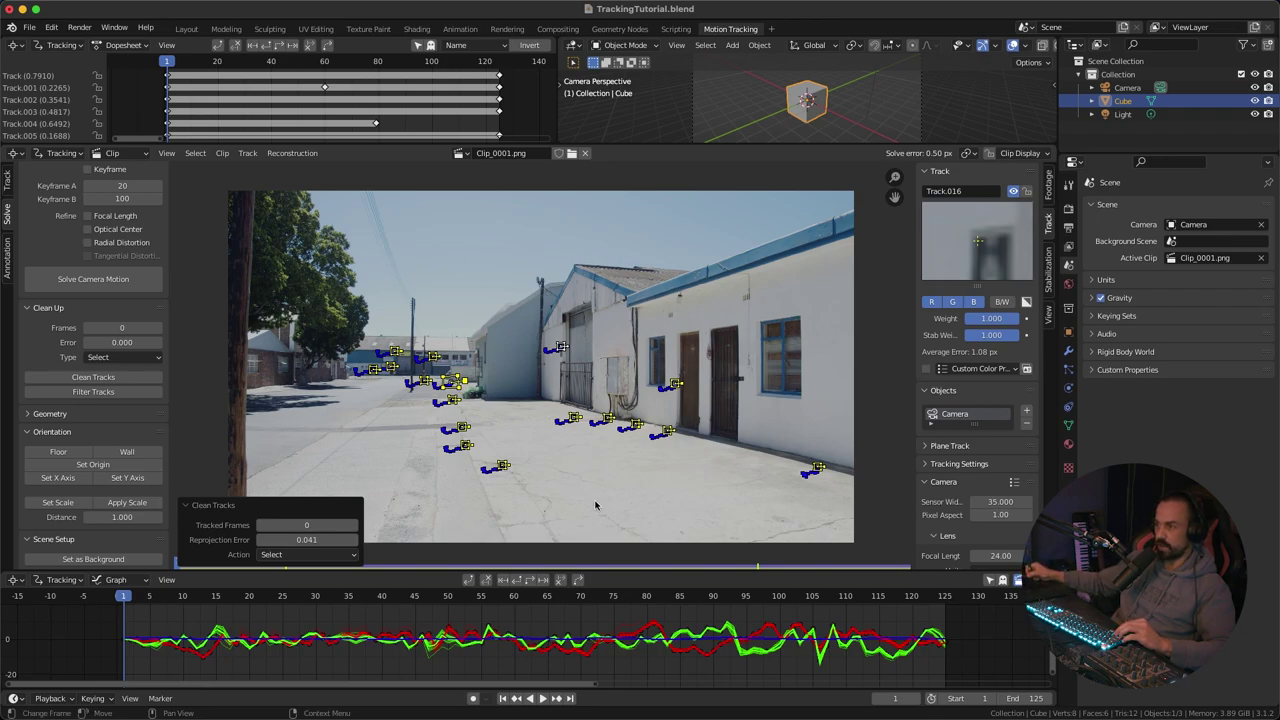
left_click_drag(311, 540, 315, 539)
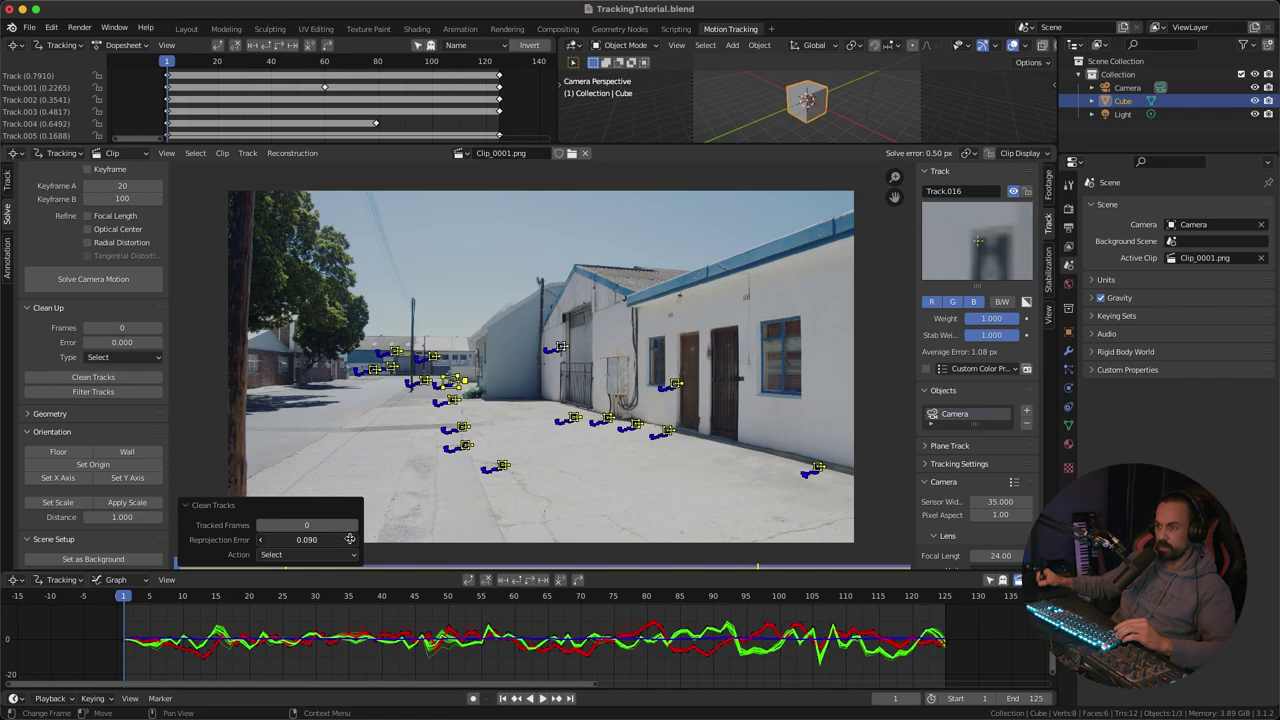
left_click_drag(392, 536, 495, 528)
mouse_move(319, 539)
left_mouse_down()
mouse_move(350, 539)
mouse_move(336, 543)
left_mouse_up()
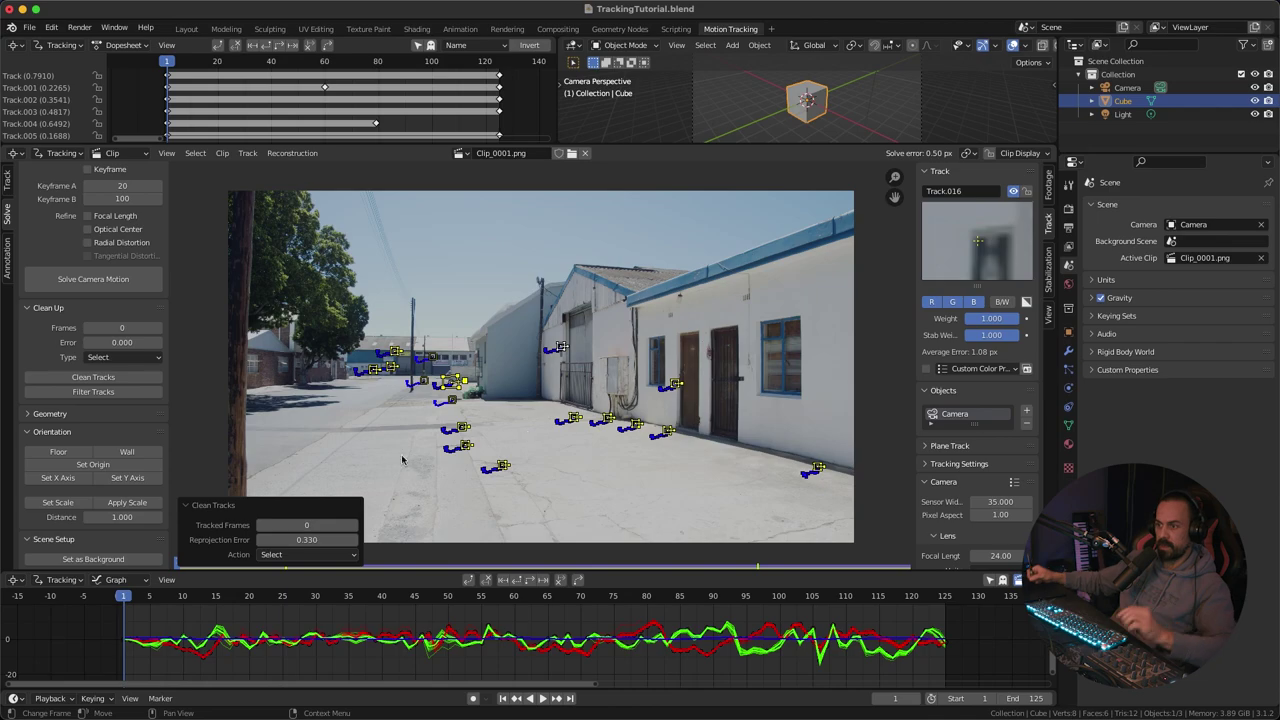
left_click_drag(330, 539, 448, 530)
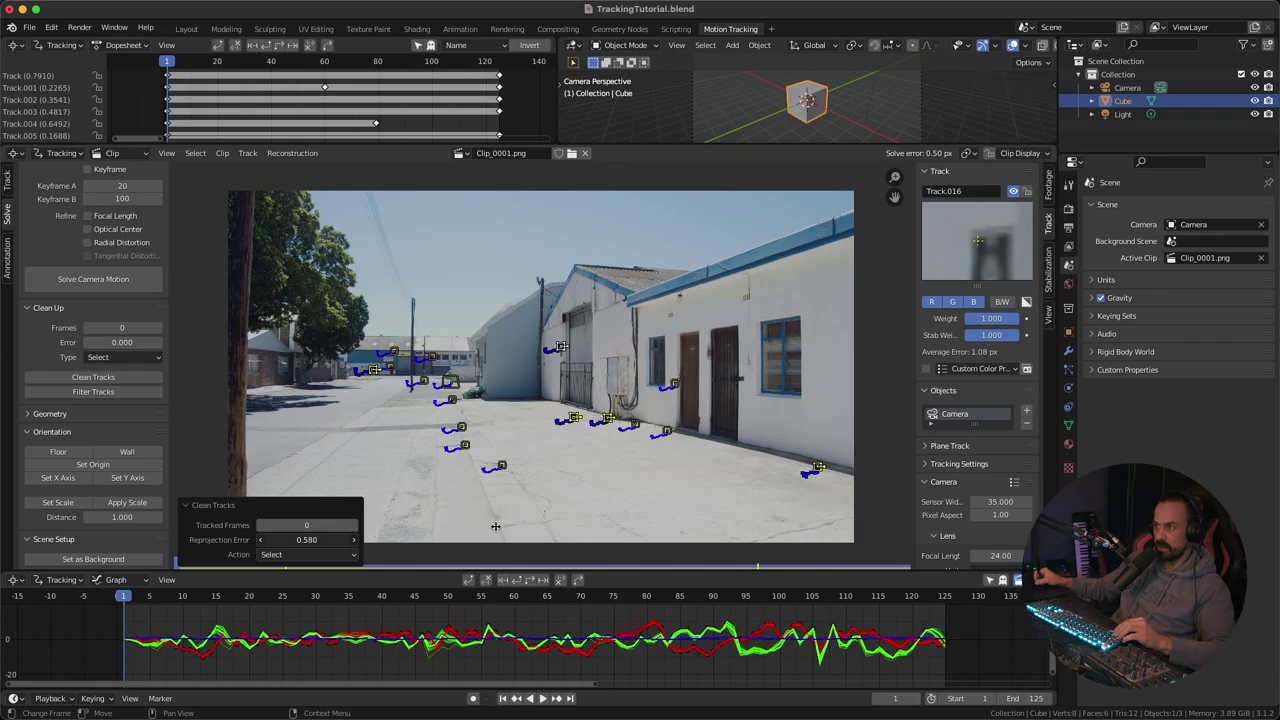
left_click_drag(518, 520, 851, 508)
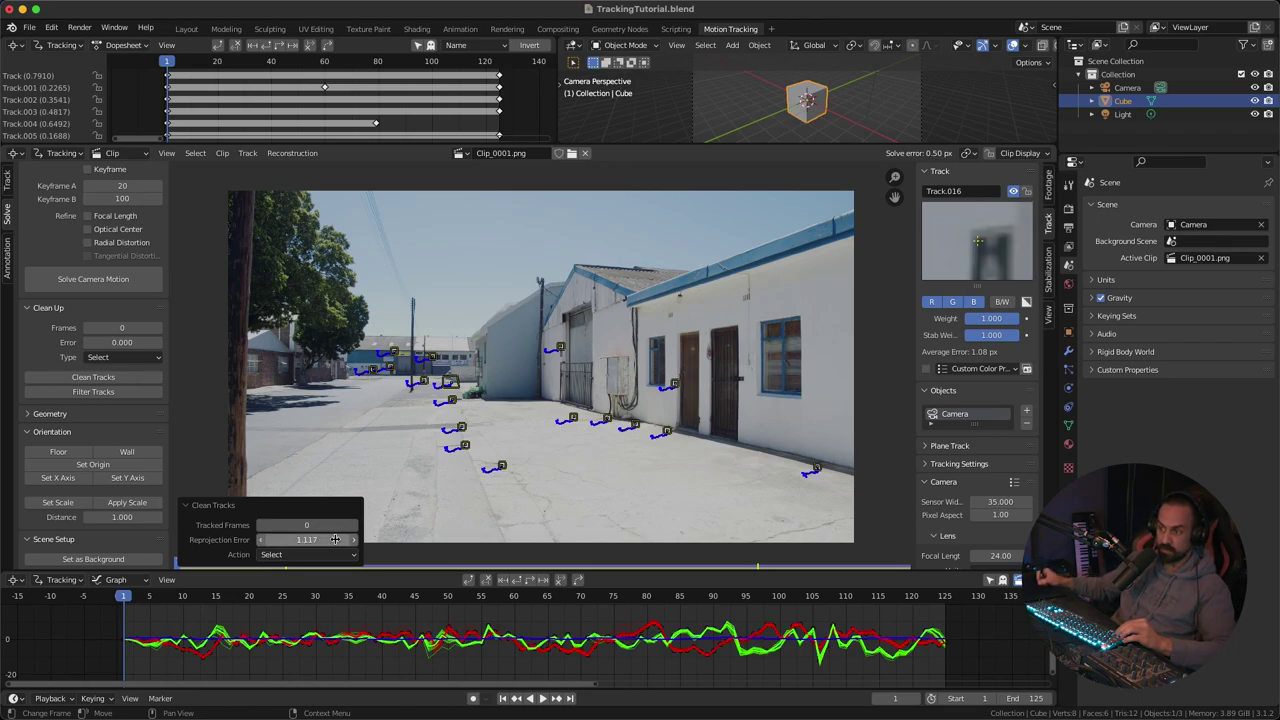
left_click_drag(326, 536, 316, 539)
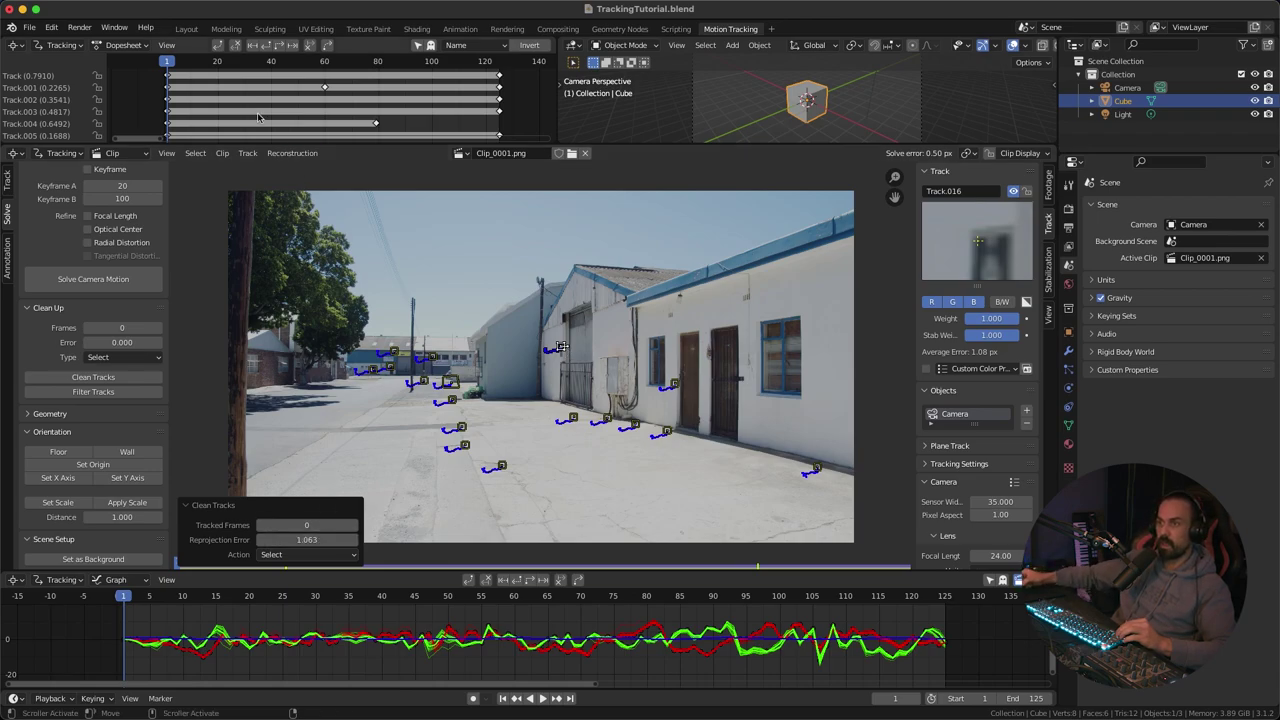
left_click_drag(260, 143, 260, 345)
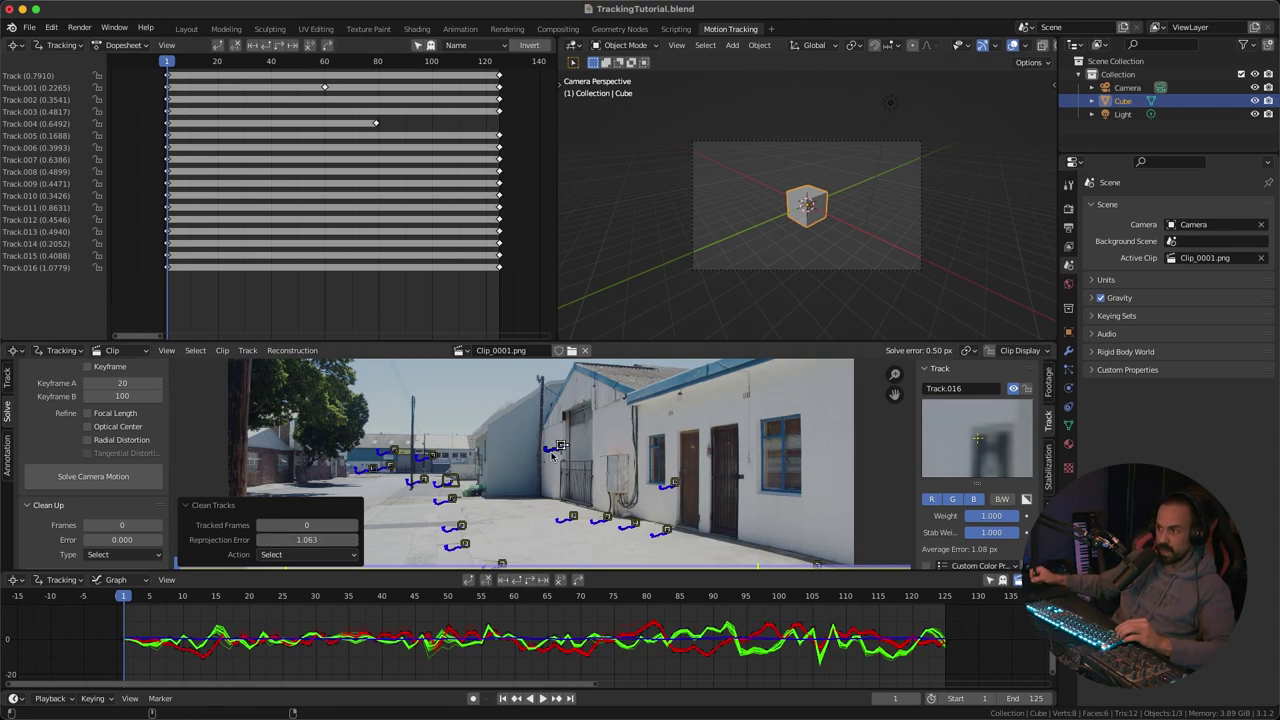
left_click_drag(310, 540, 333, 540)
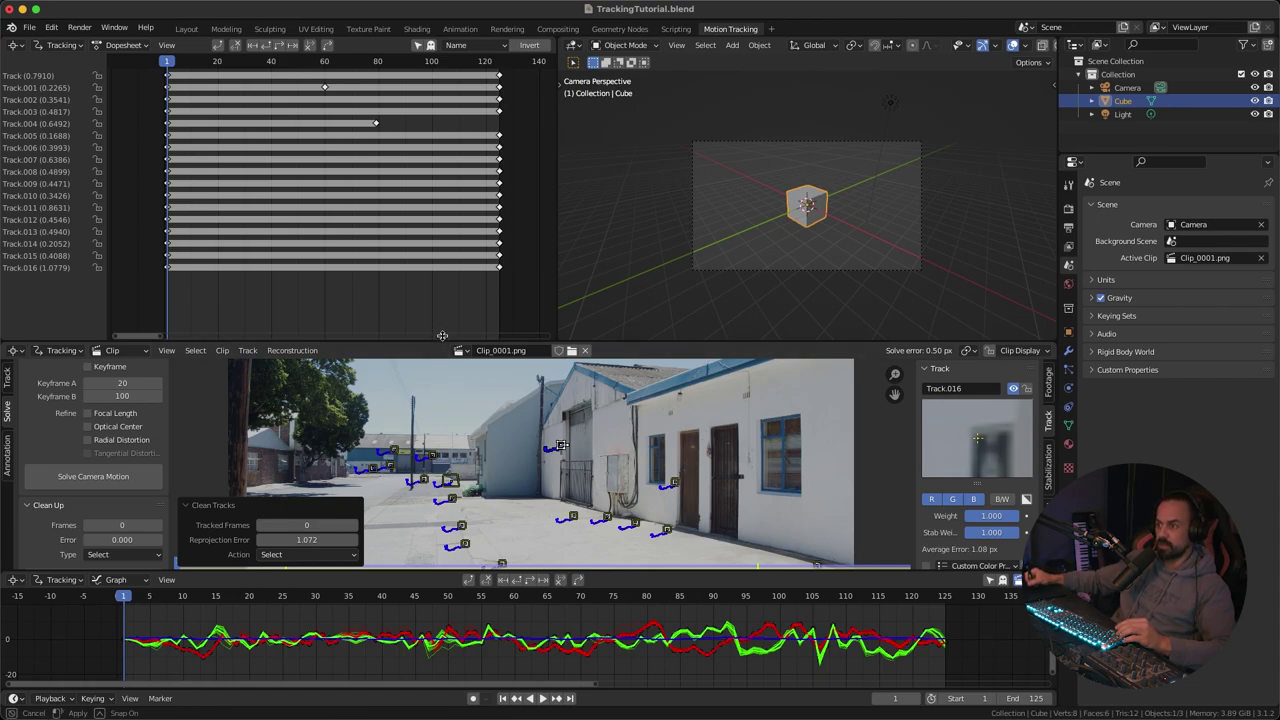
Step: Enlarge the clip view and set the Clean Tracks reprojection error threshold to 0.903 so only the worst track is selected
left_click_drag(442, 343, 442, 116)
left_click_drag(286, 537, 513, 527)
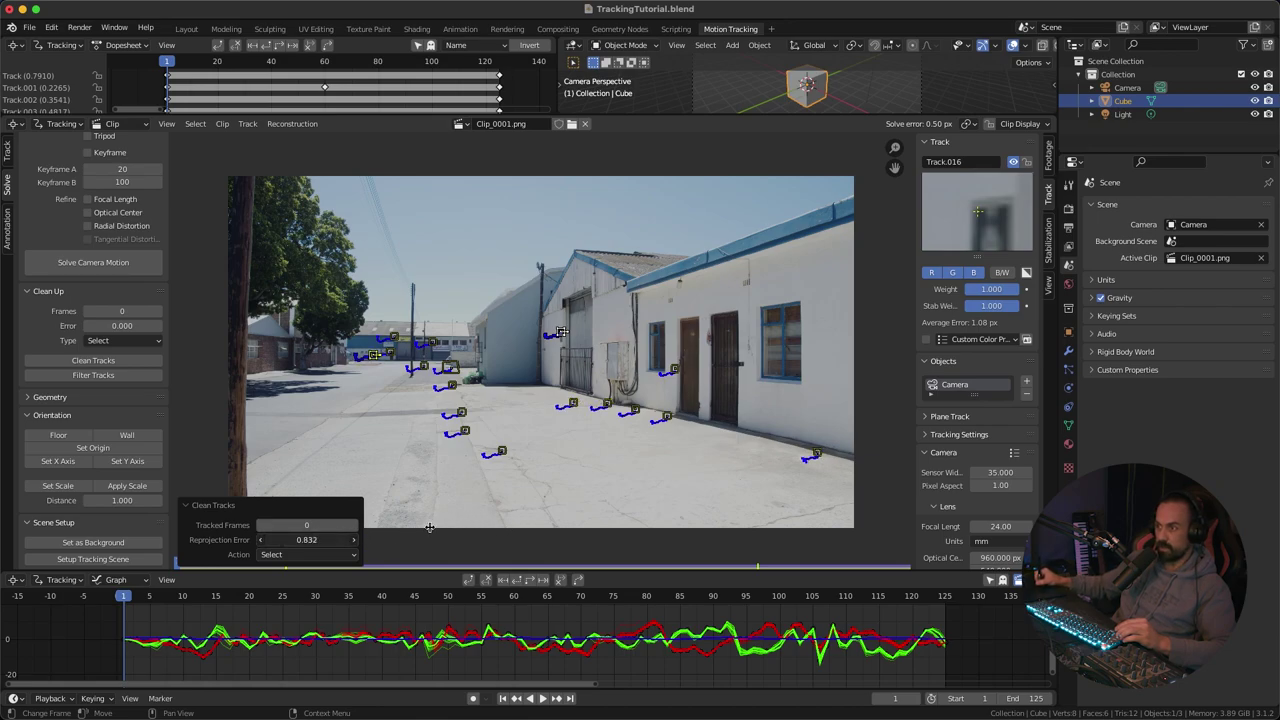
left_click_drag(438, 527, 440, 527)
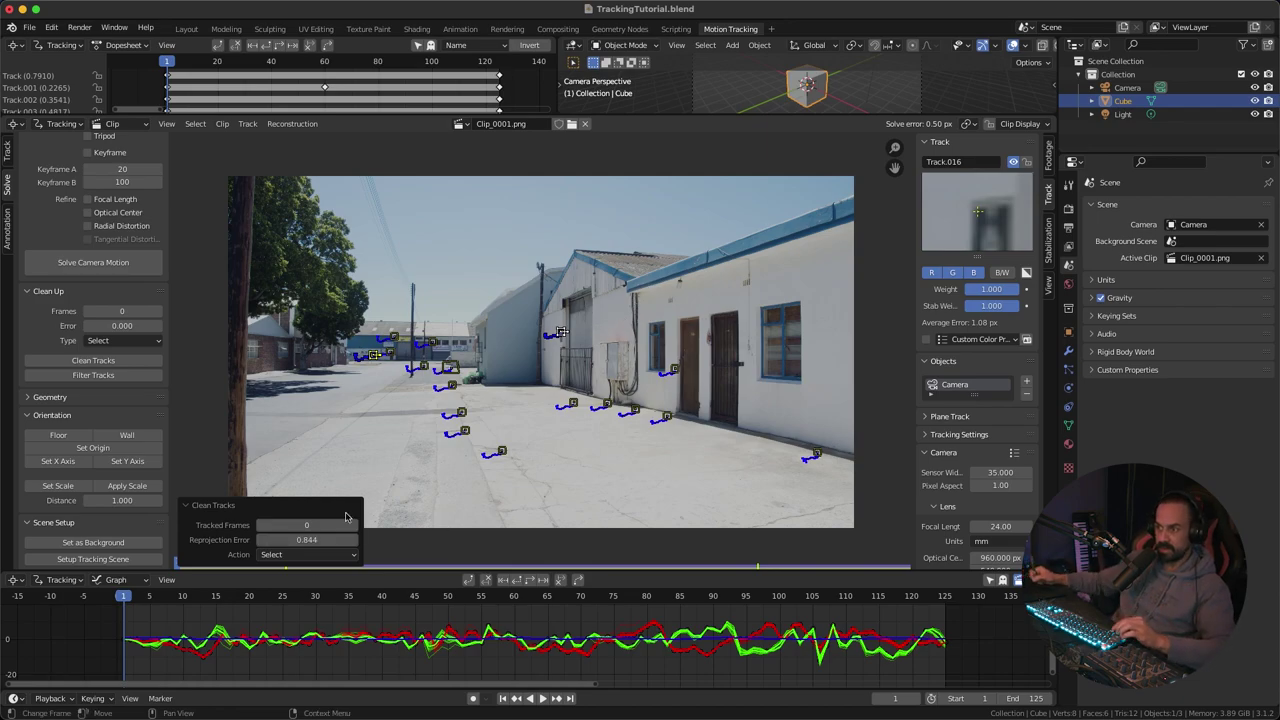
left_click_drag(322, 540, 358, 538)
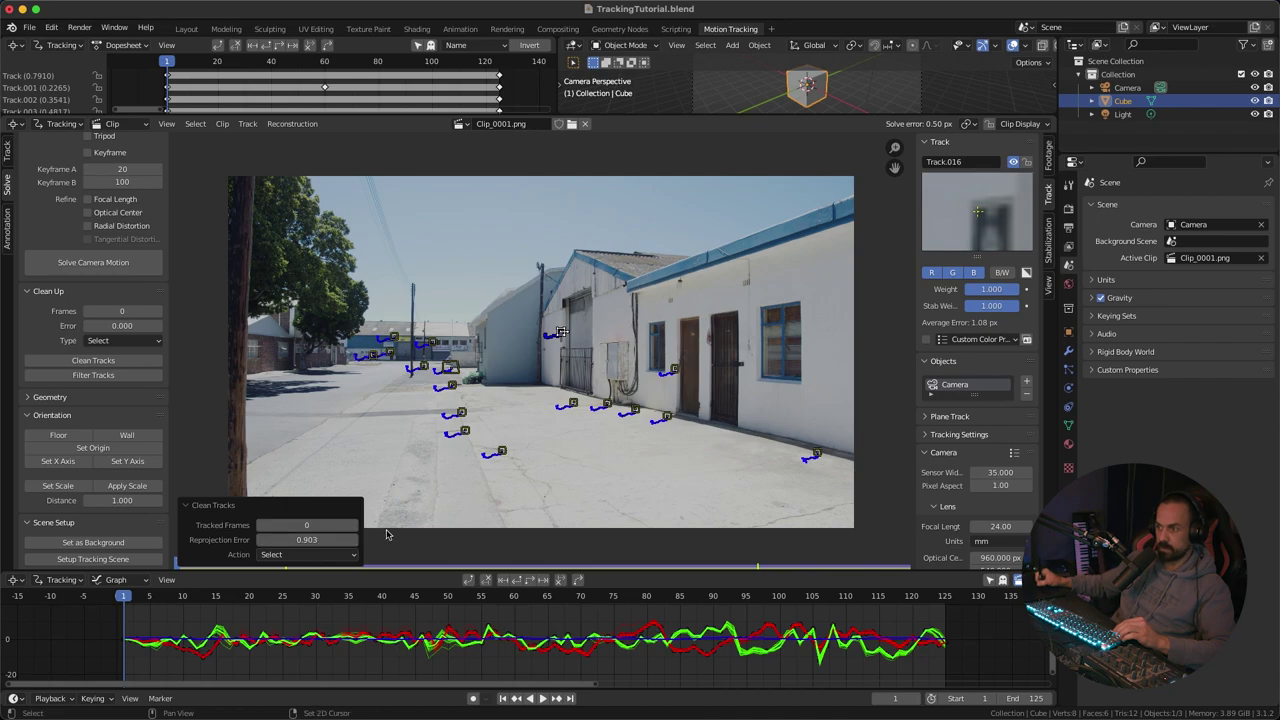
Step: Delete the selected Track.016 and solve the camera motion again, checking the remaining tracks' errors in a temporarily enlarged dopesheet
key("x")
left_click(659, 310)
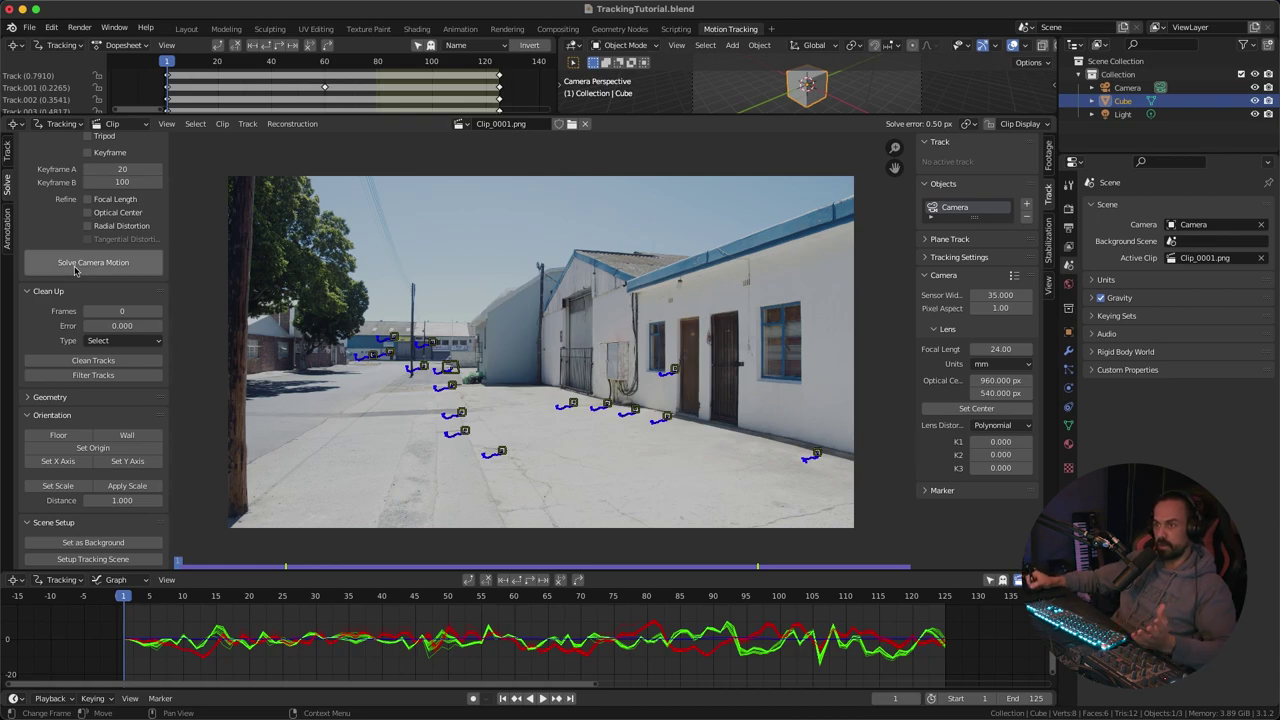
left_click(107, 266)
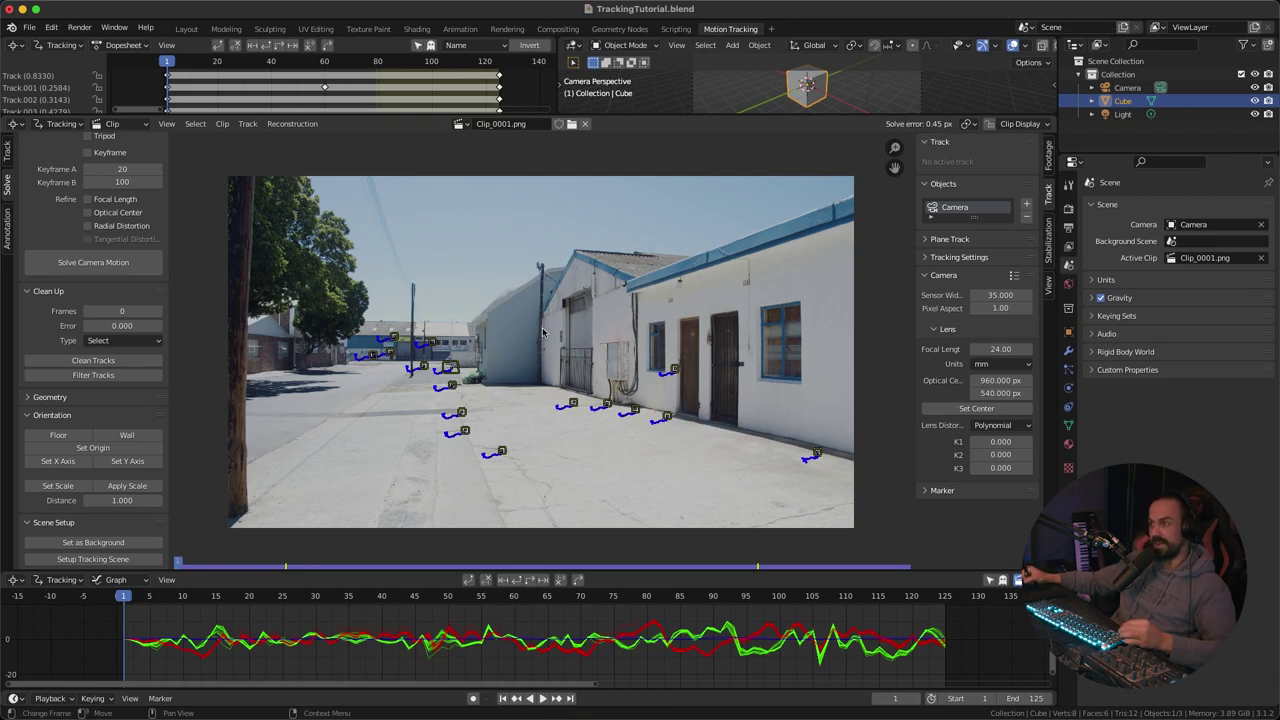
left_click_drag(519, 116, 525, 350)
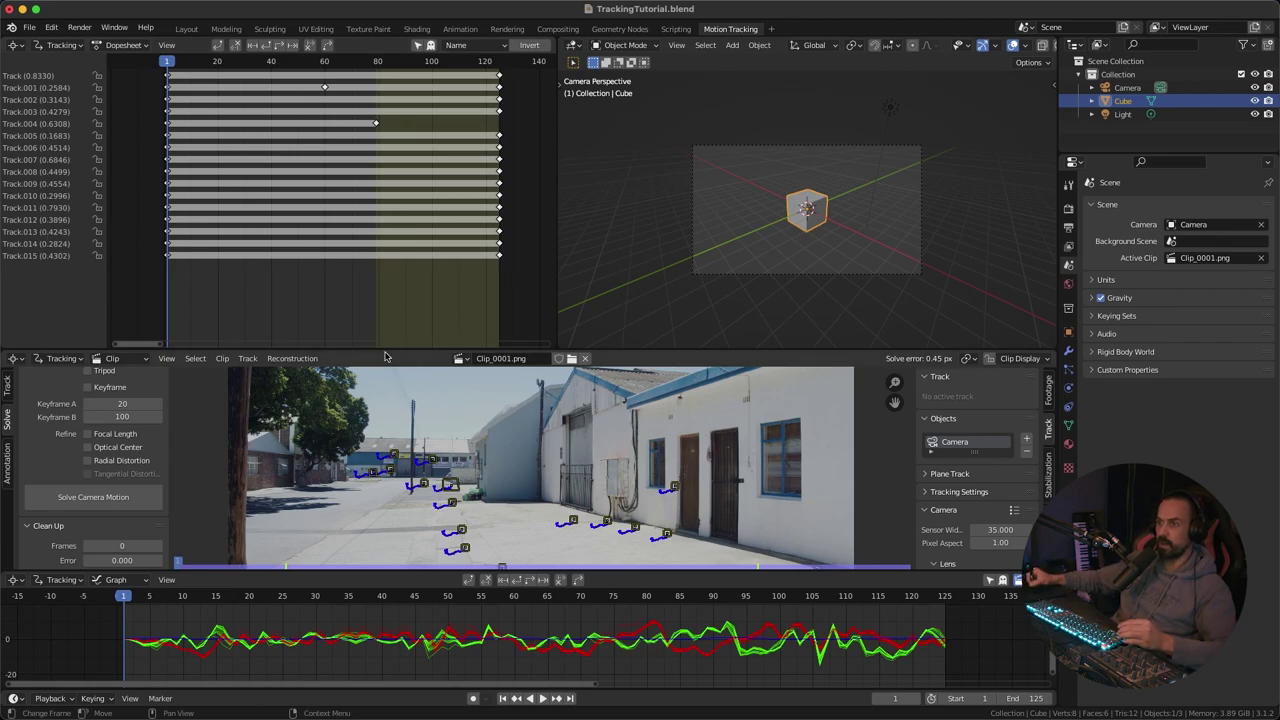
left_click_drag(396, 349, 396, 134)
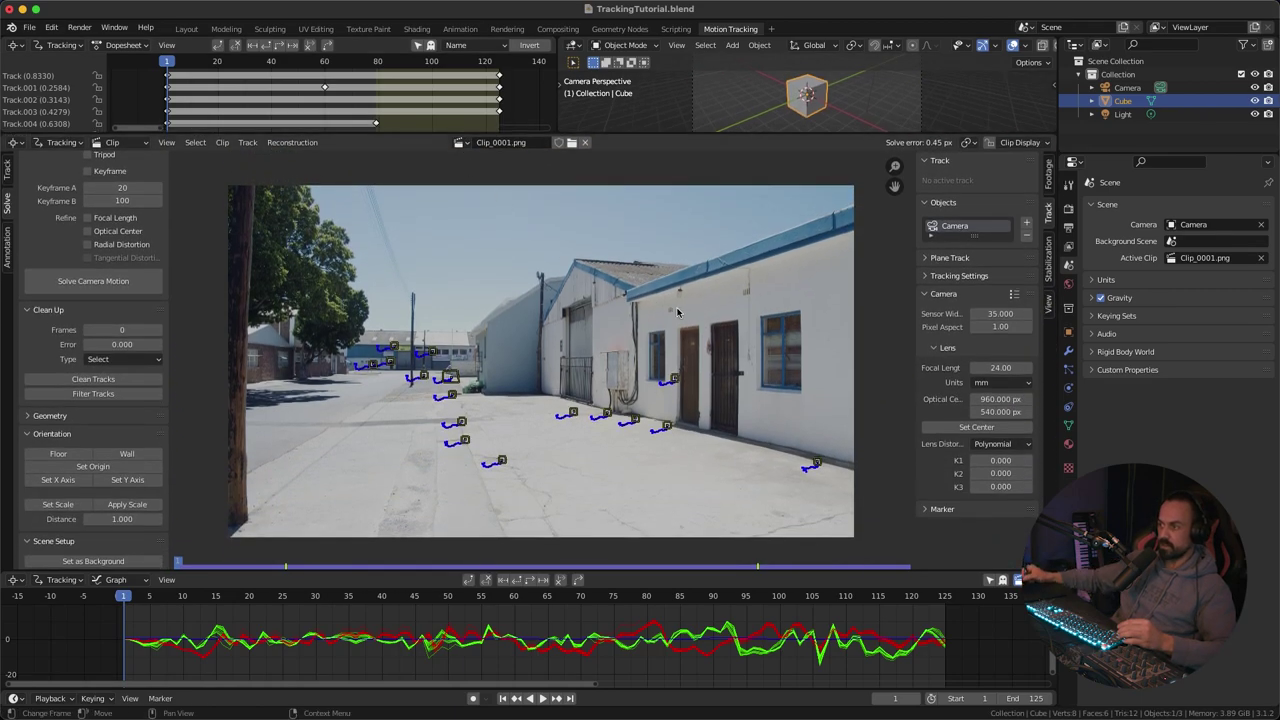
Step: Enlarge the 3D viewport slightly and set up the tracking scene from the solved camera
middle_click_drag(673, 315, 679, 306, "ctrl")
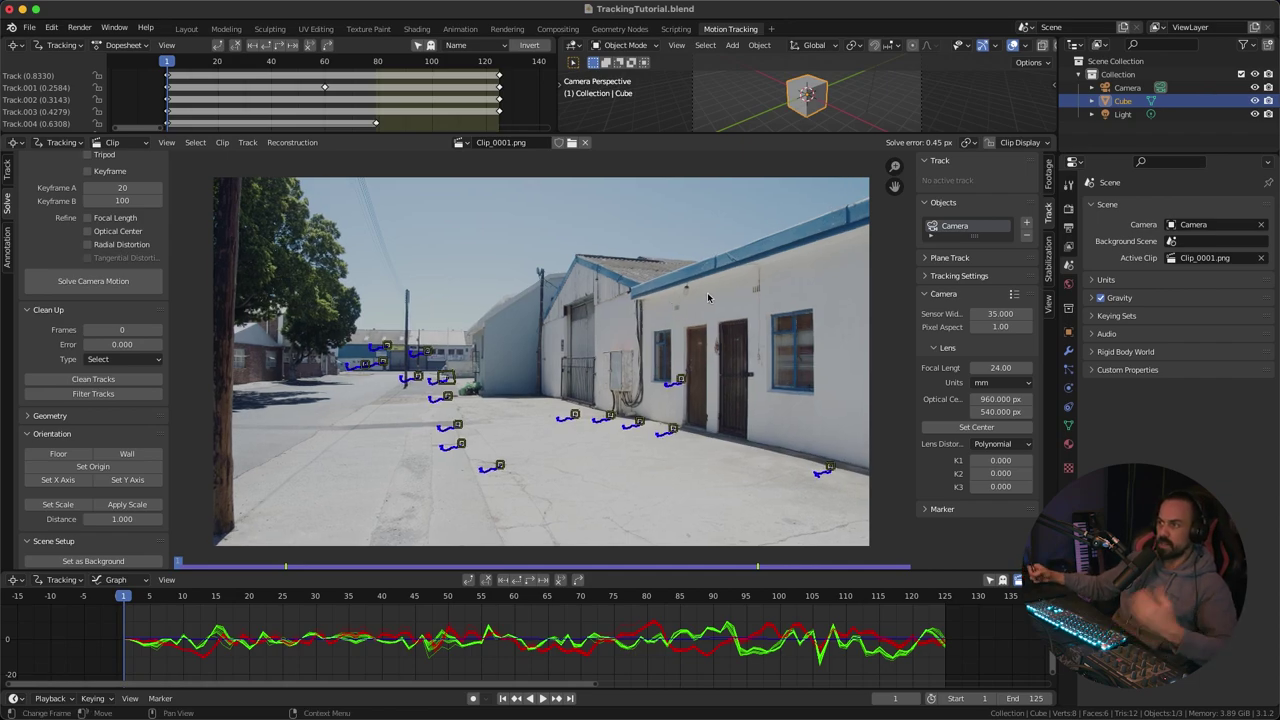
left_click_drag(690, 133, 687, 152)
left_click_drag(620, 572, 620, 588)
left_click_drag(735, 155, 752, 185)
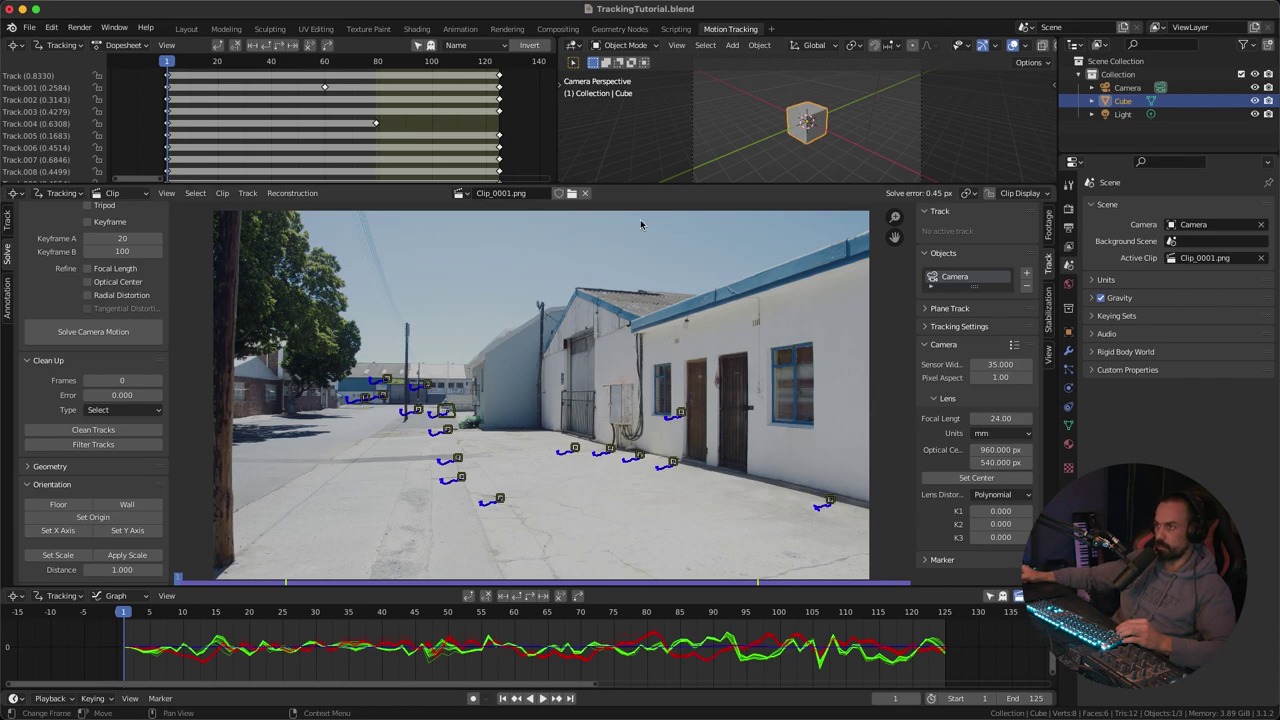
scroll(112, 375, "down", 2)
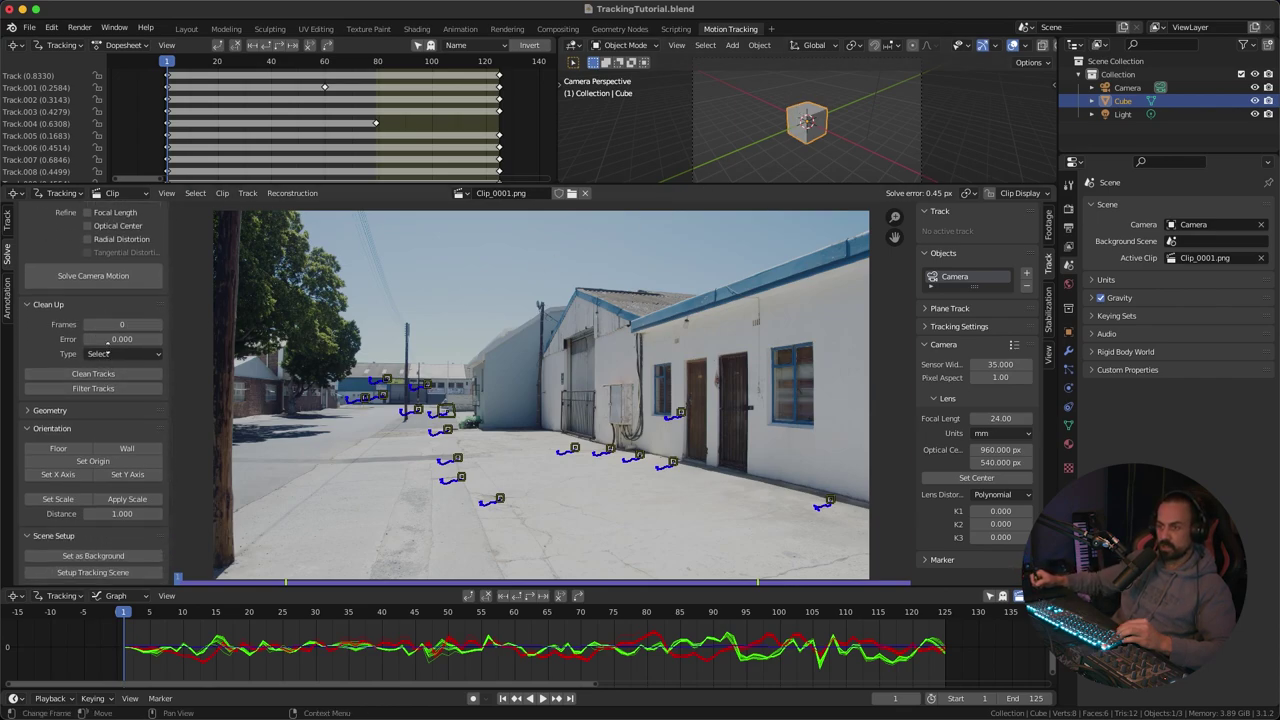
left_click(62, 574)
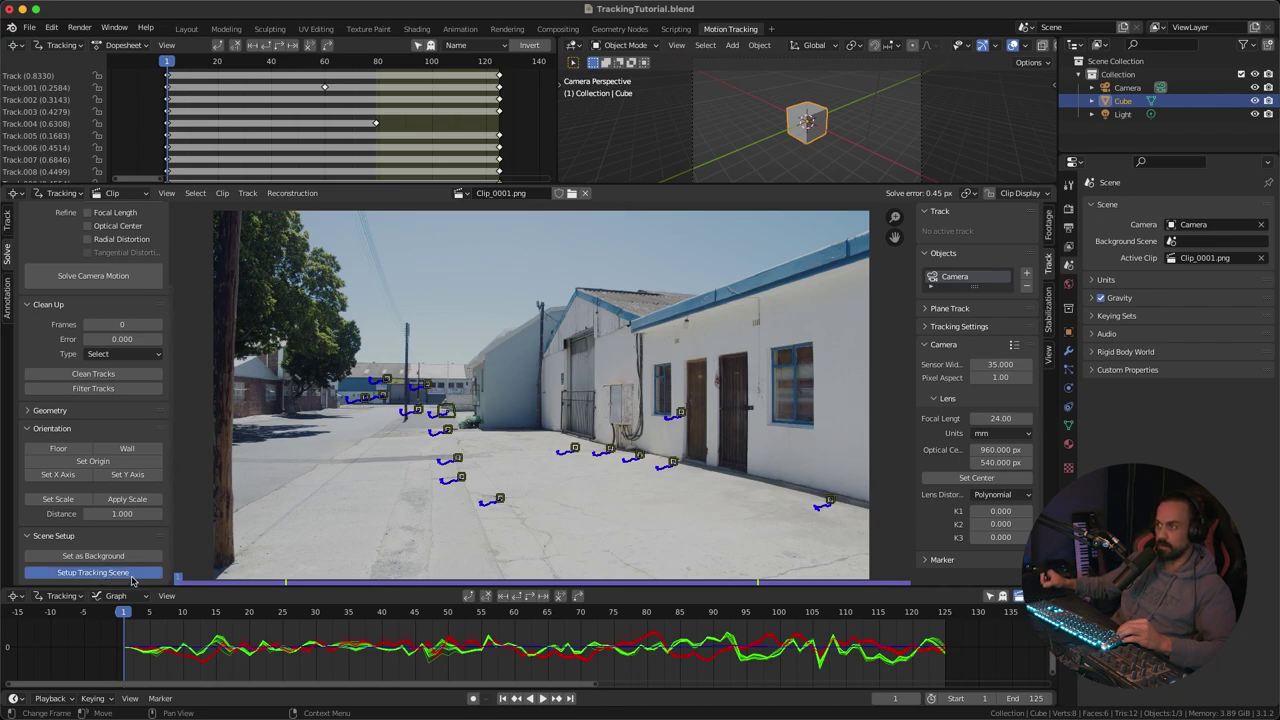
left_click(130, 574)
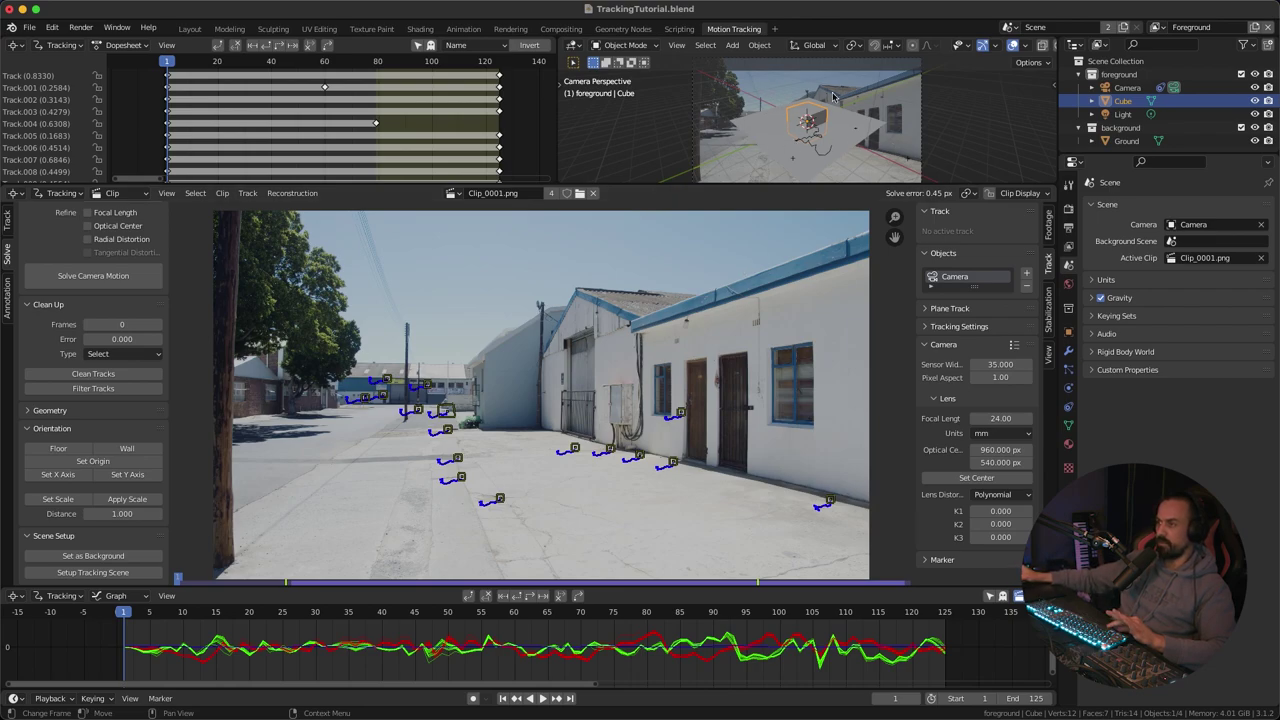
Step: Play the tracking scene briefly and examine how the cube and ground plane sit over the footage in a maximized viewport
key("space")
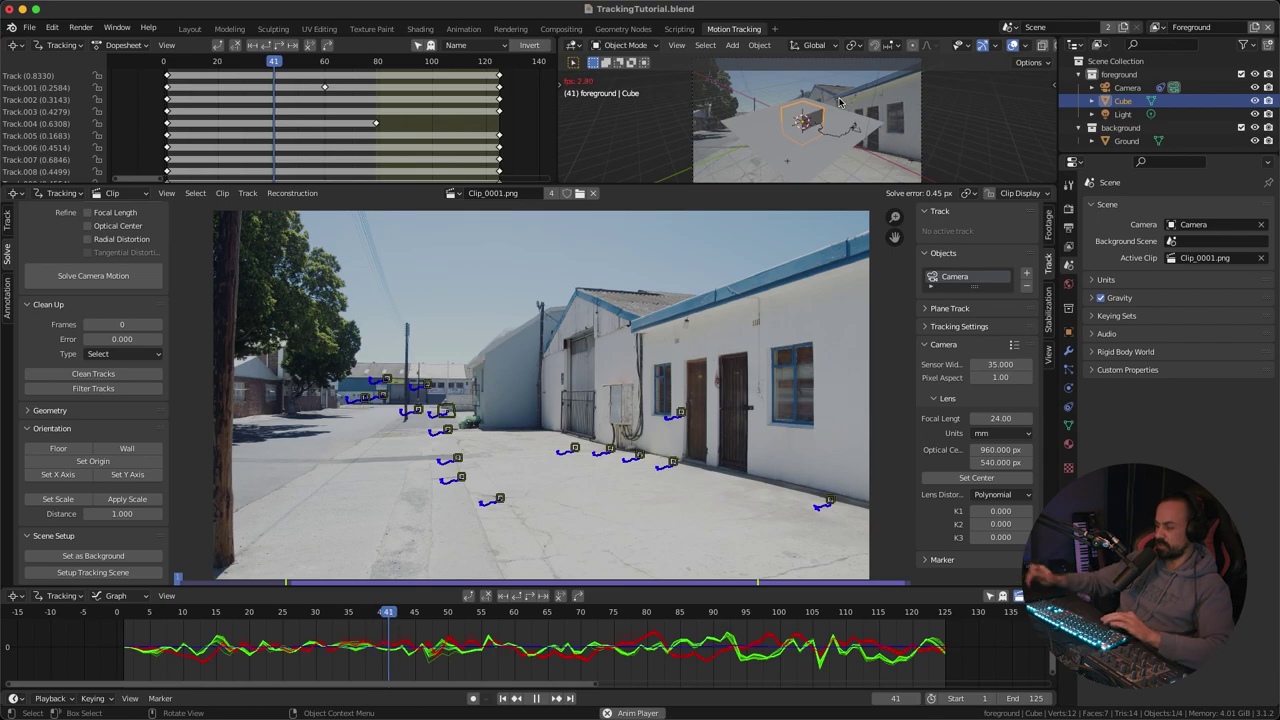
key("Escape")
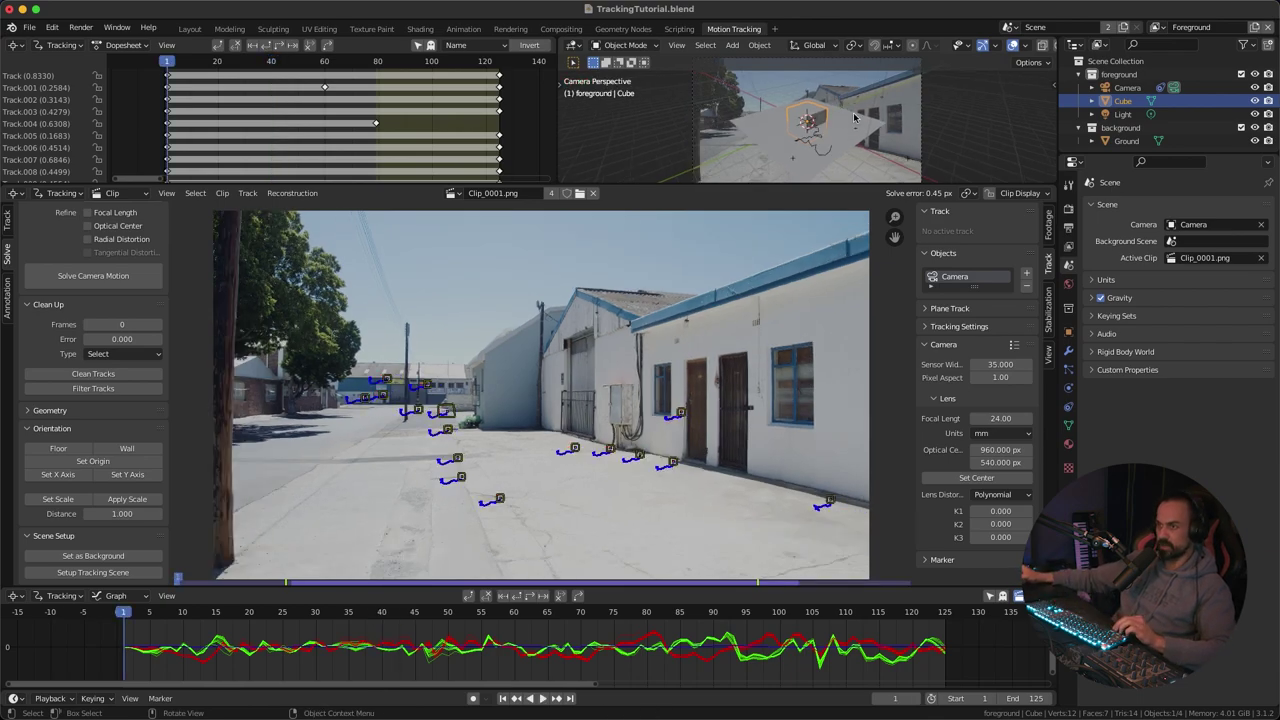
key("ctrl+space")
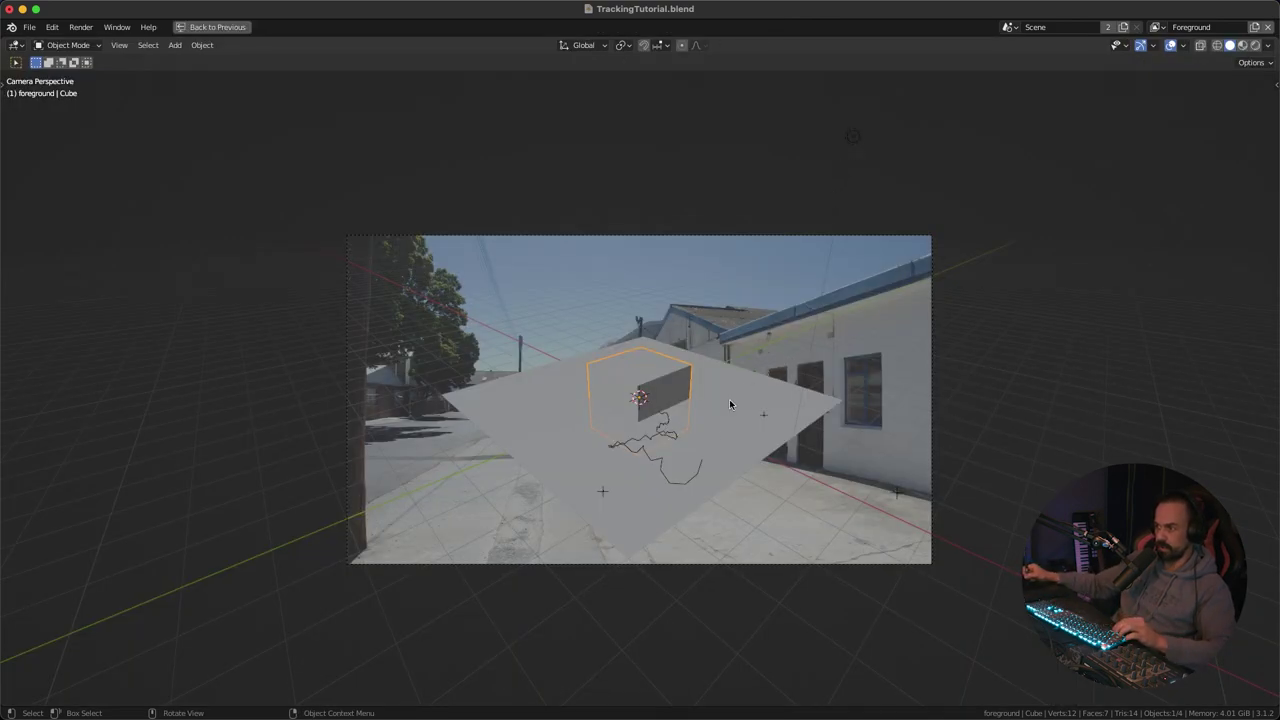
scroll(735, 390, "up", 4)
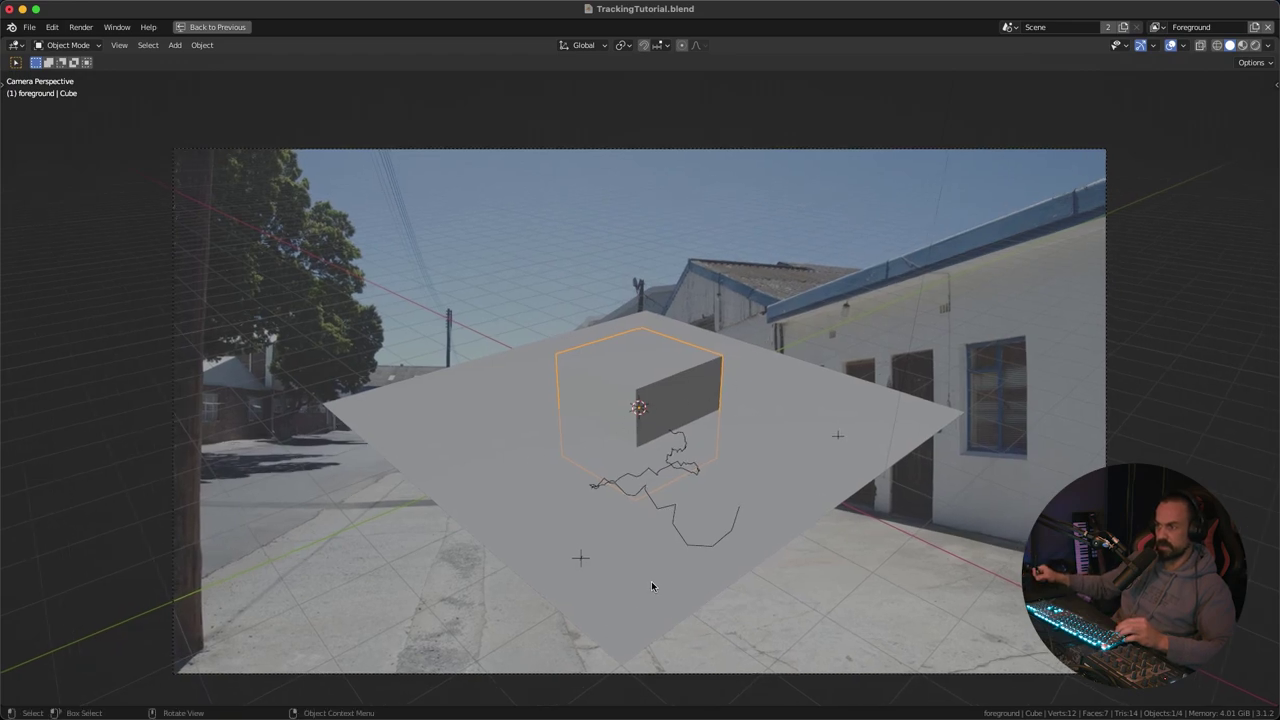
scroll(811, 445, "down", 2)
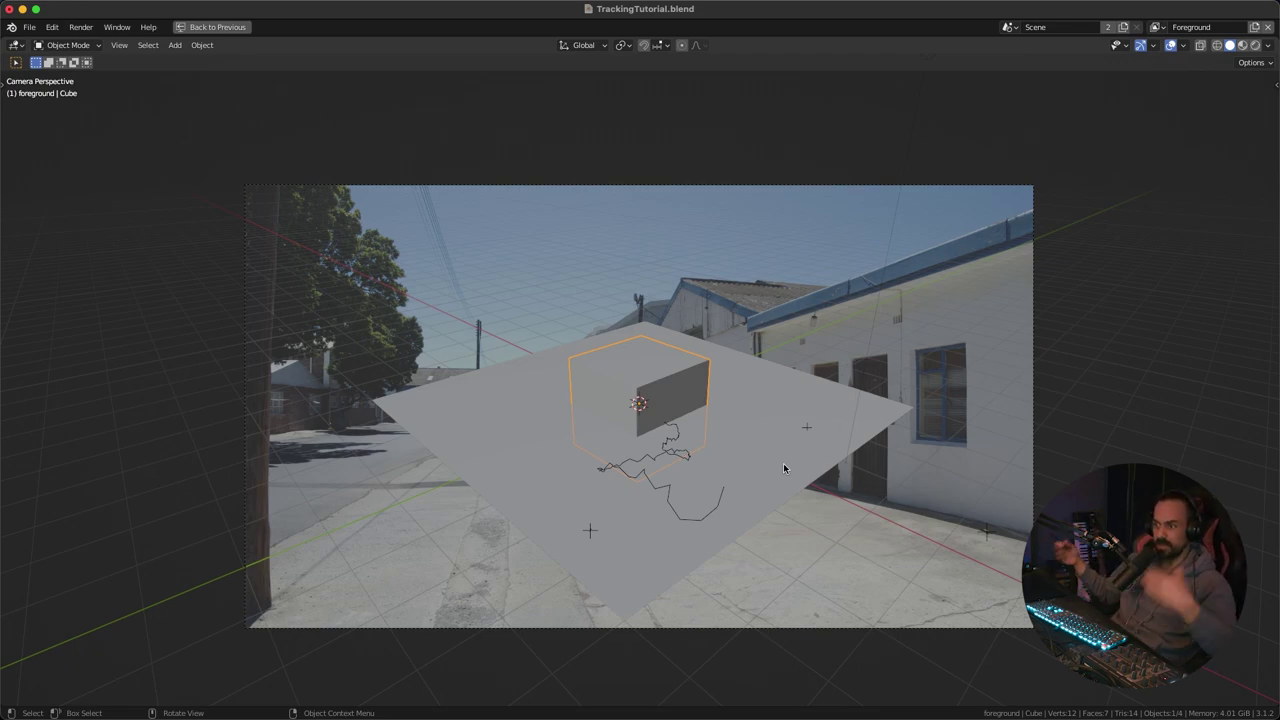
key("ctrl+space")
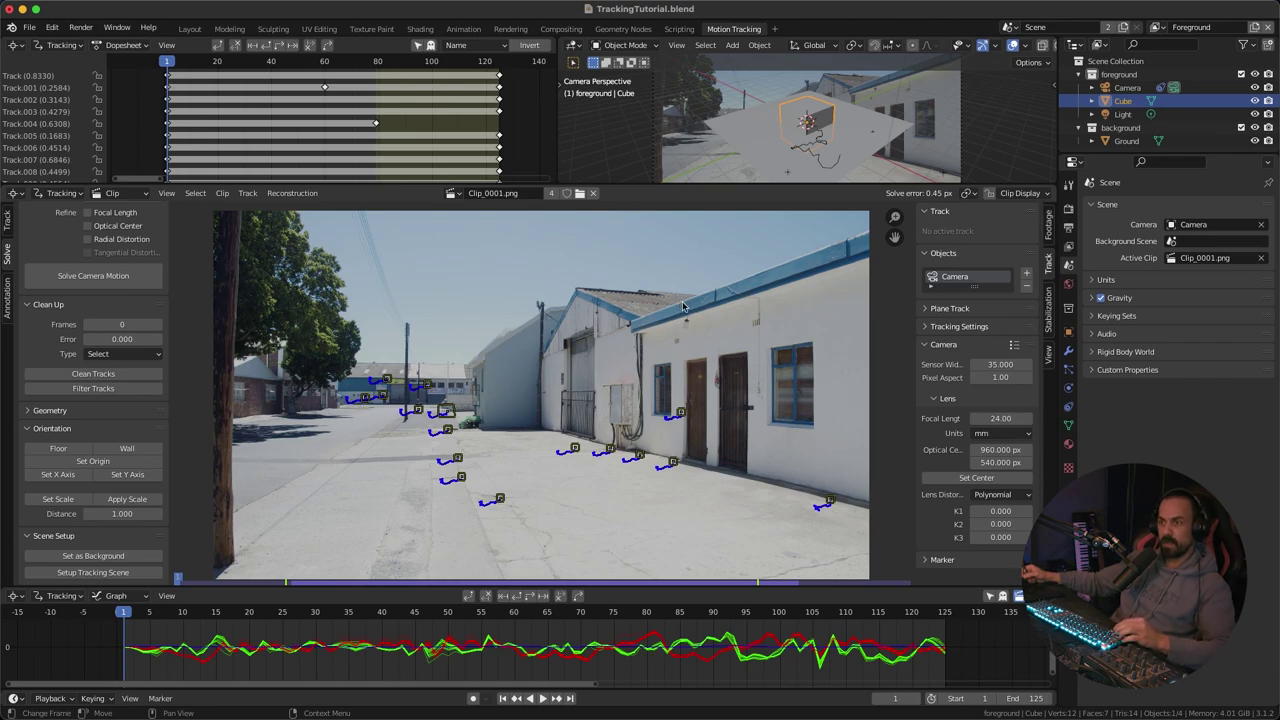
Step: Select all tracks in the clip and lock them against accidental movement
middle_click_drag(592, 368, 627, 356)
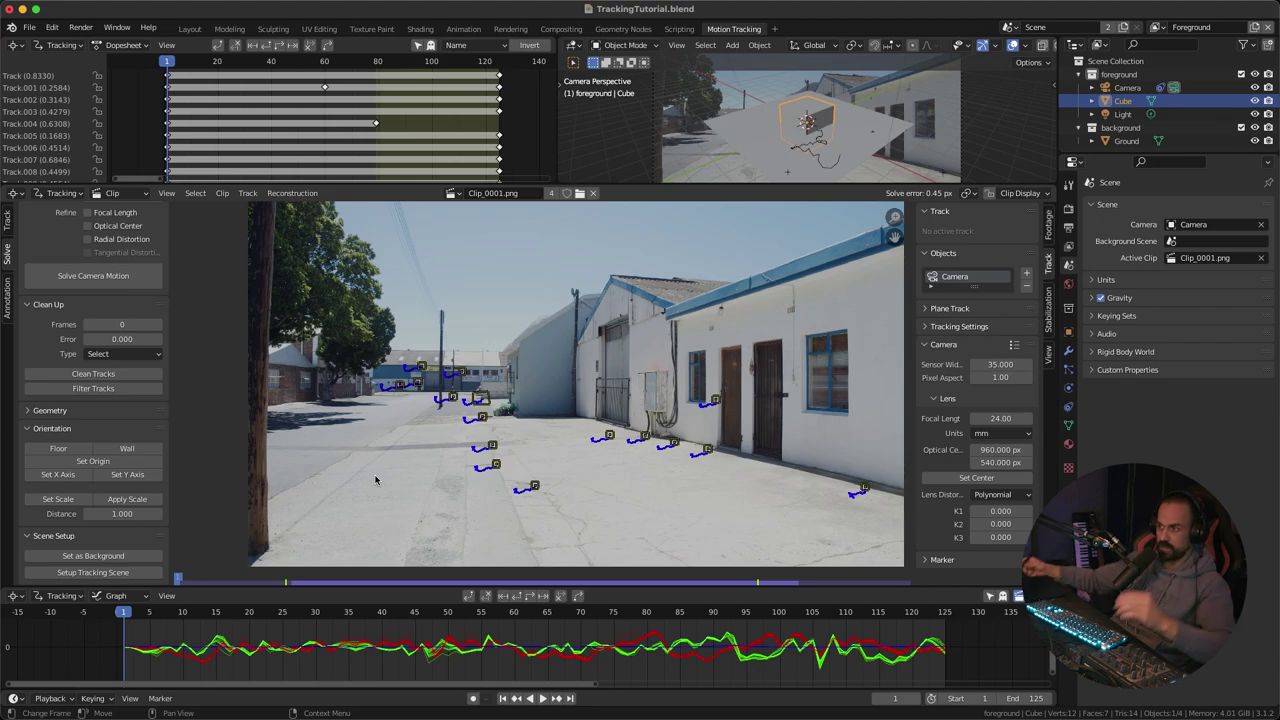
left_click(499, 419)
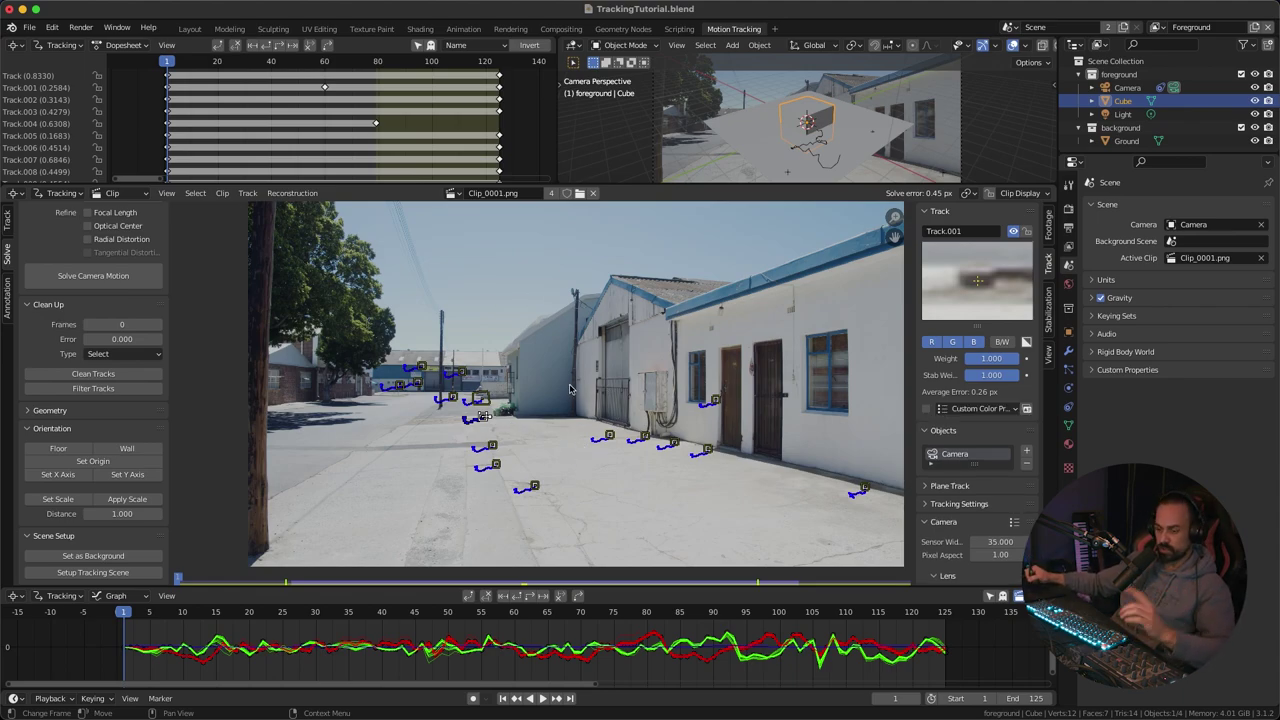
key("a")
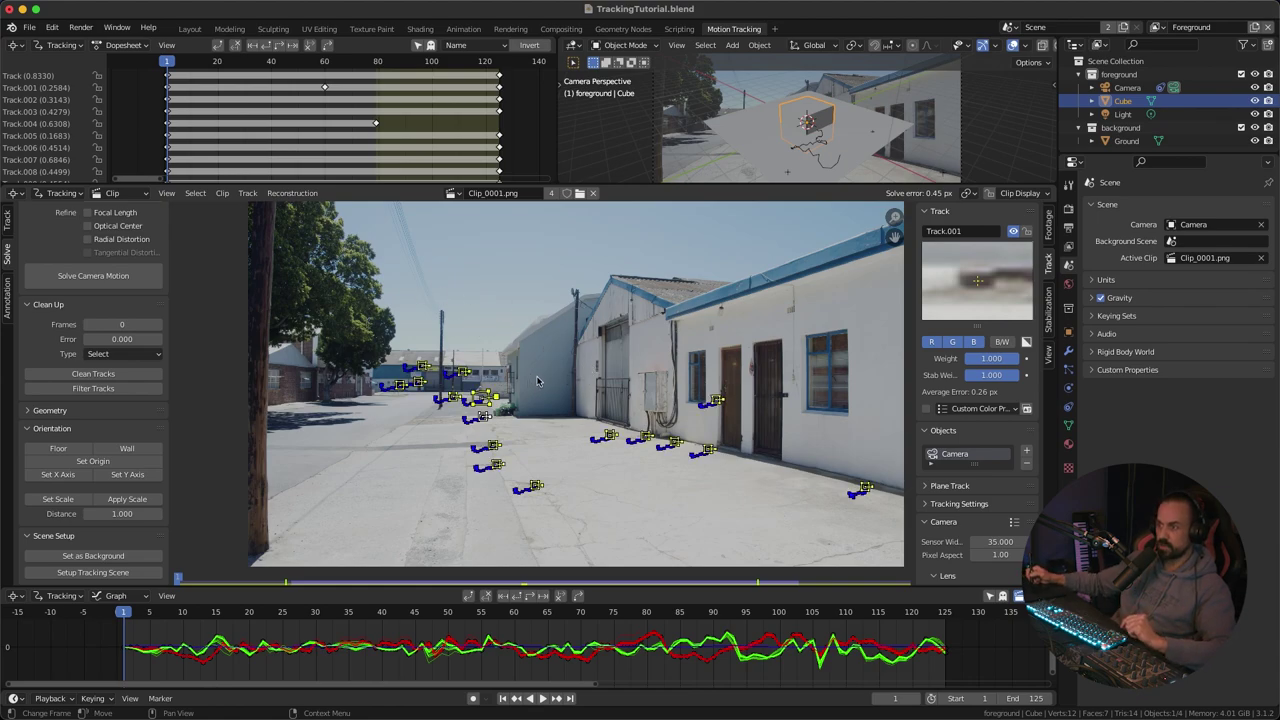
right_click(541, 377)
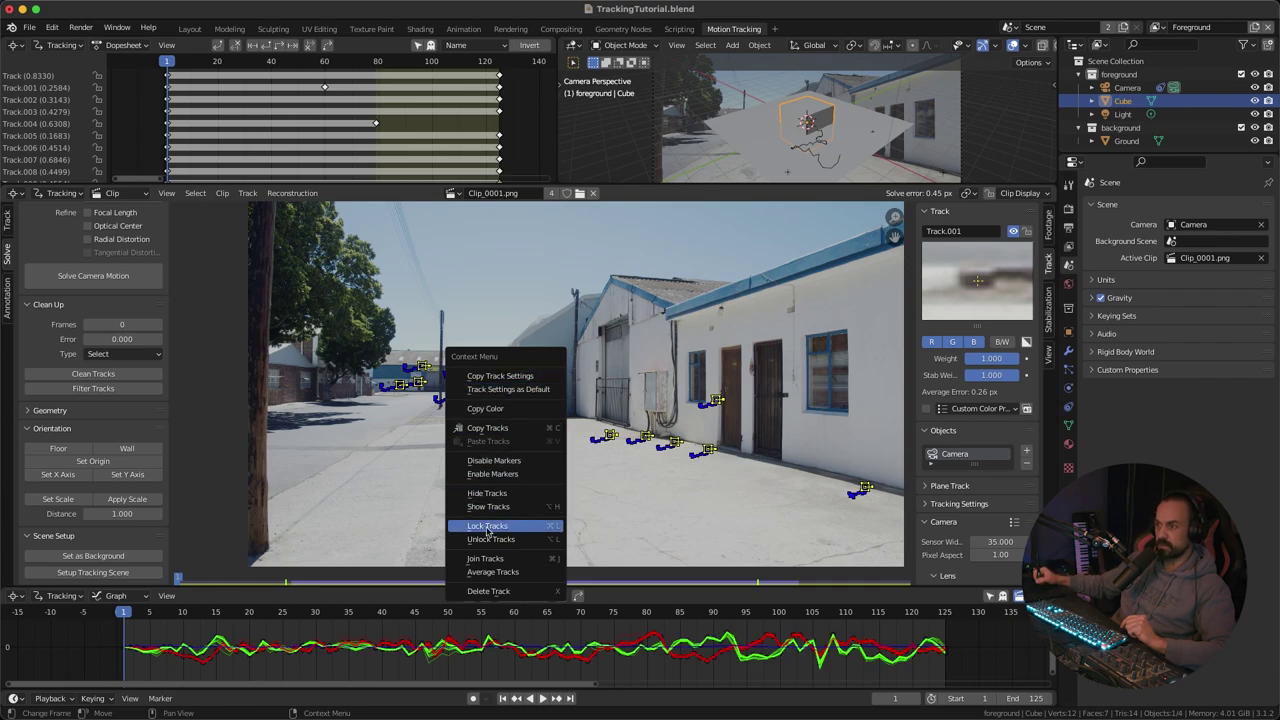
left_click(516, 530)
Step: Inspect the locked pavement and distant background tracks one by one to find which ones lie on the ground
left_click(548, 498)
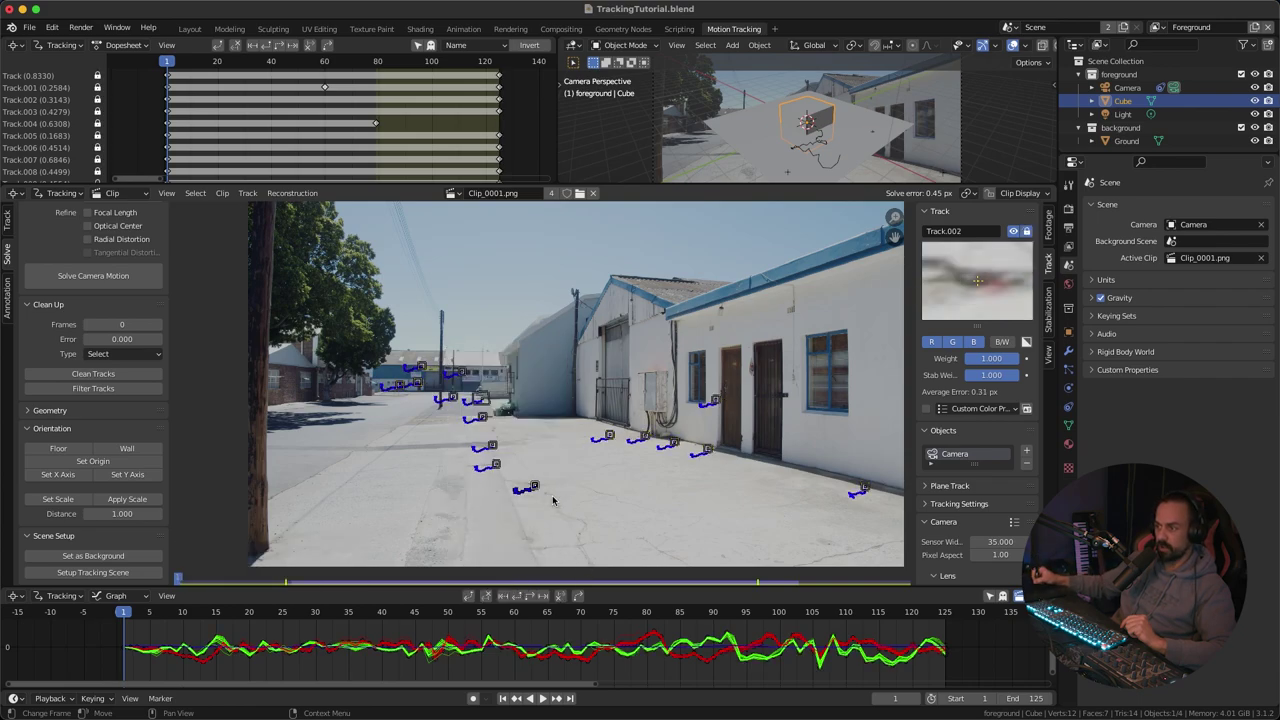
left_click(496, 464)
left_click(491, 445)
left_click(480, 398)
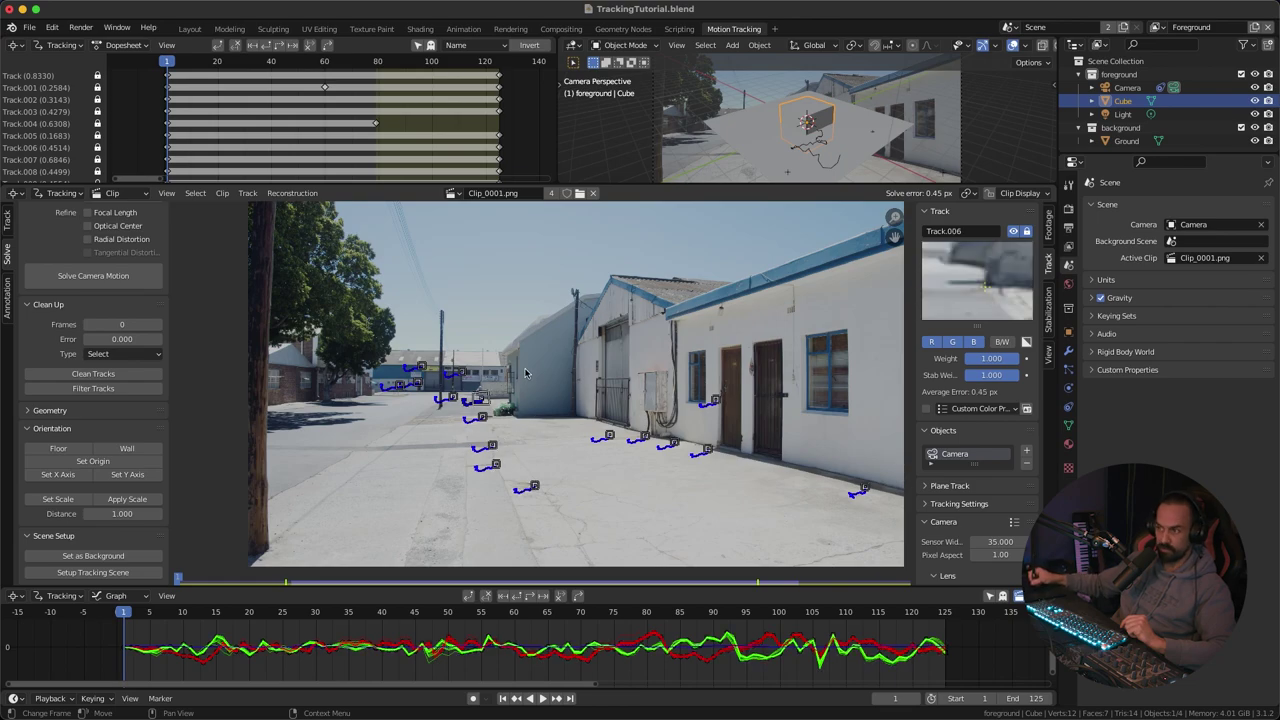
left_click(452, 397)
left_click(461, 372)
left_click(418, 370)
left_click(402, 384)
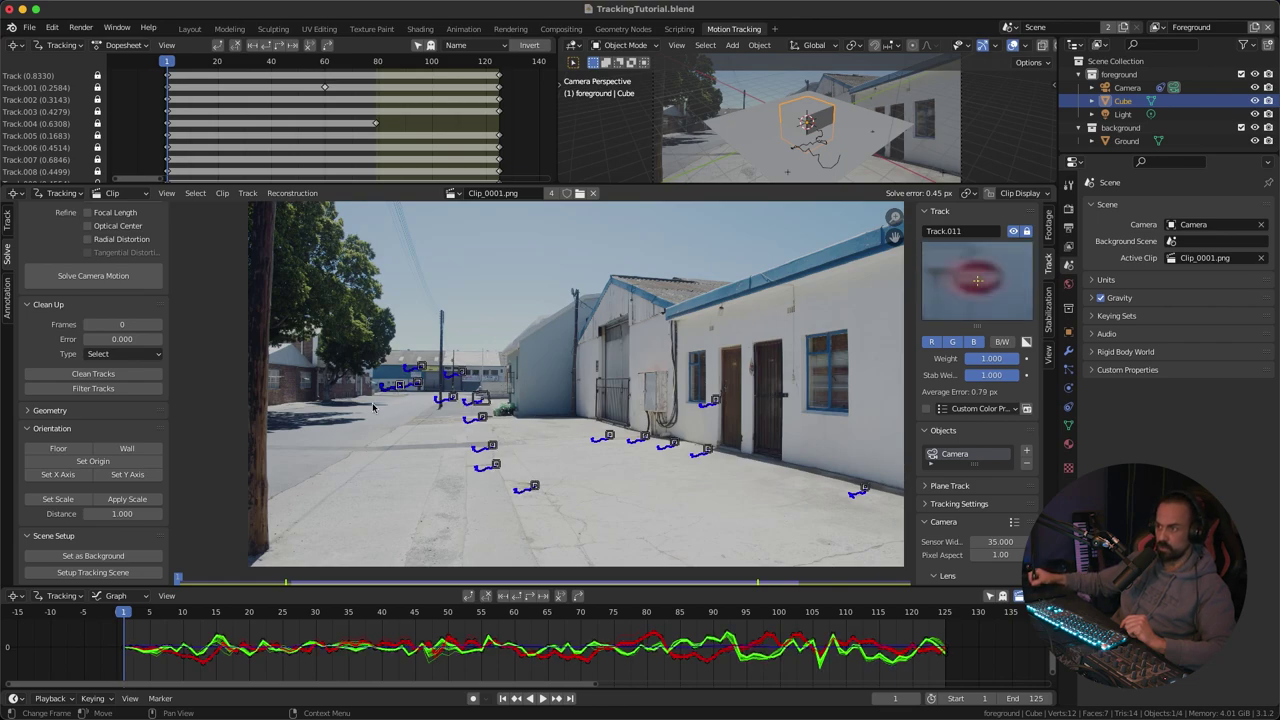
Step: Define the floor plane from the three ground tracks Track.010, Track.004 and Track.007
left_click(492, 444)
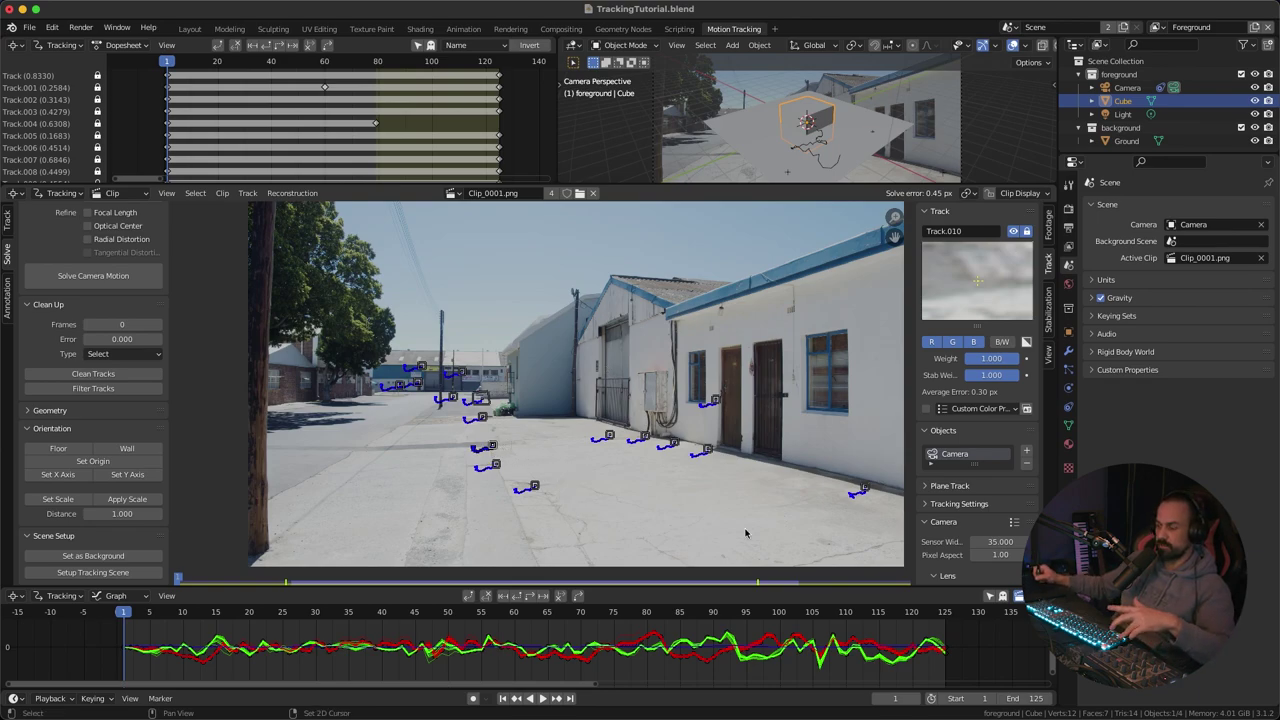
left_click(870, 493)
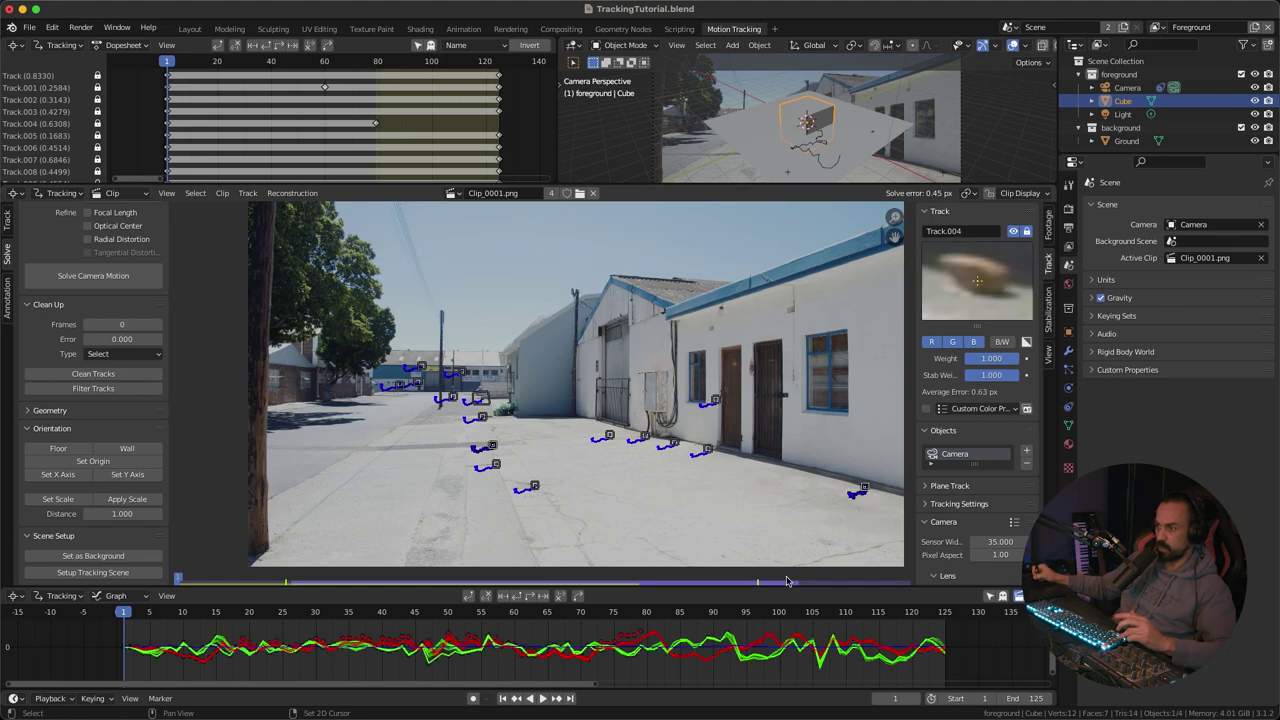
left_click(644, 454)
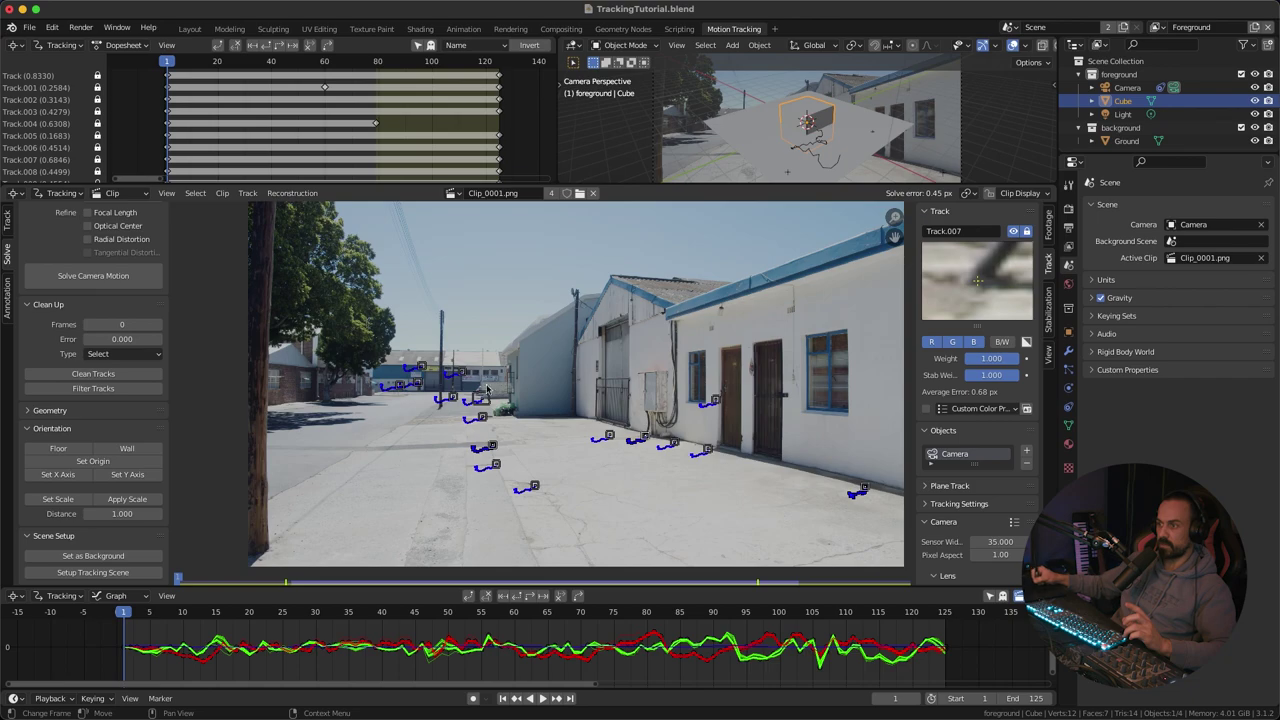
left_click(72, 452)
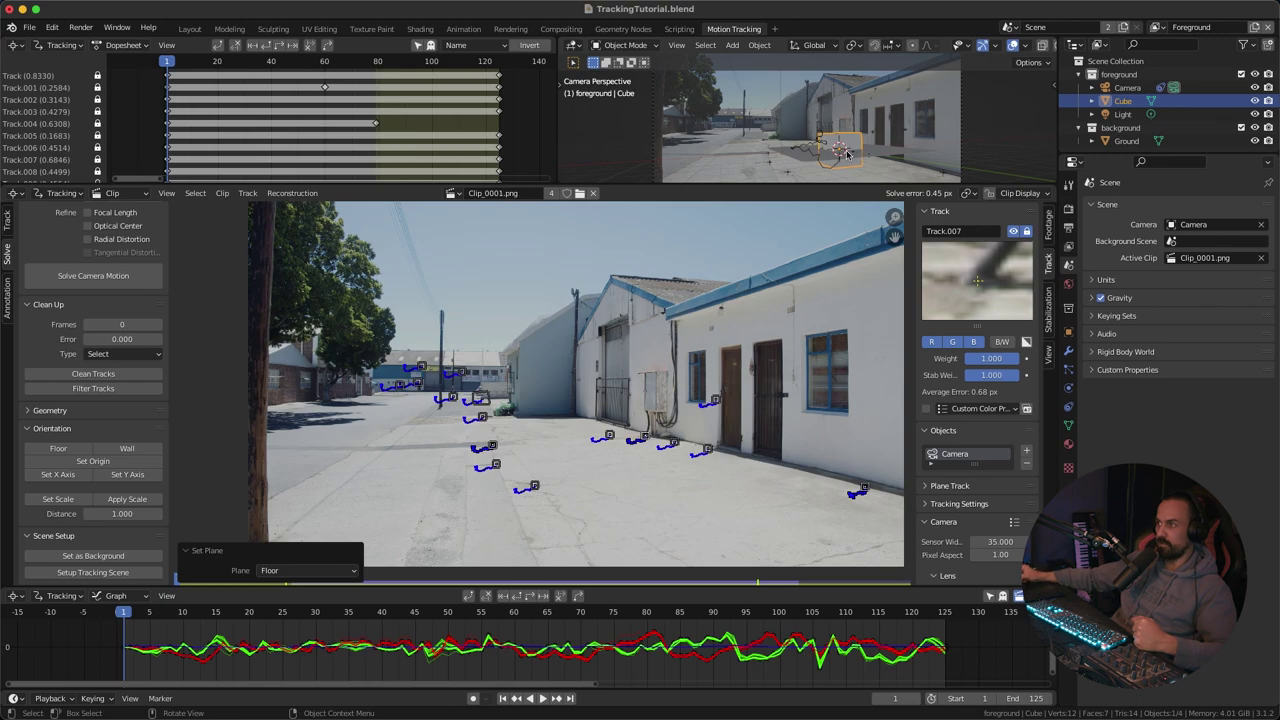
Step: Examine the cube and ground plane's alignment with the pavement in a temporarily maximized camera view
key("ctrl+space")
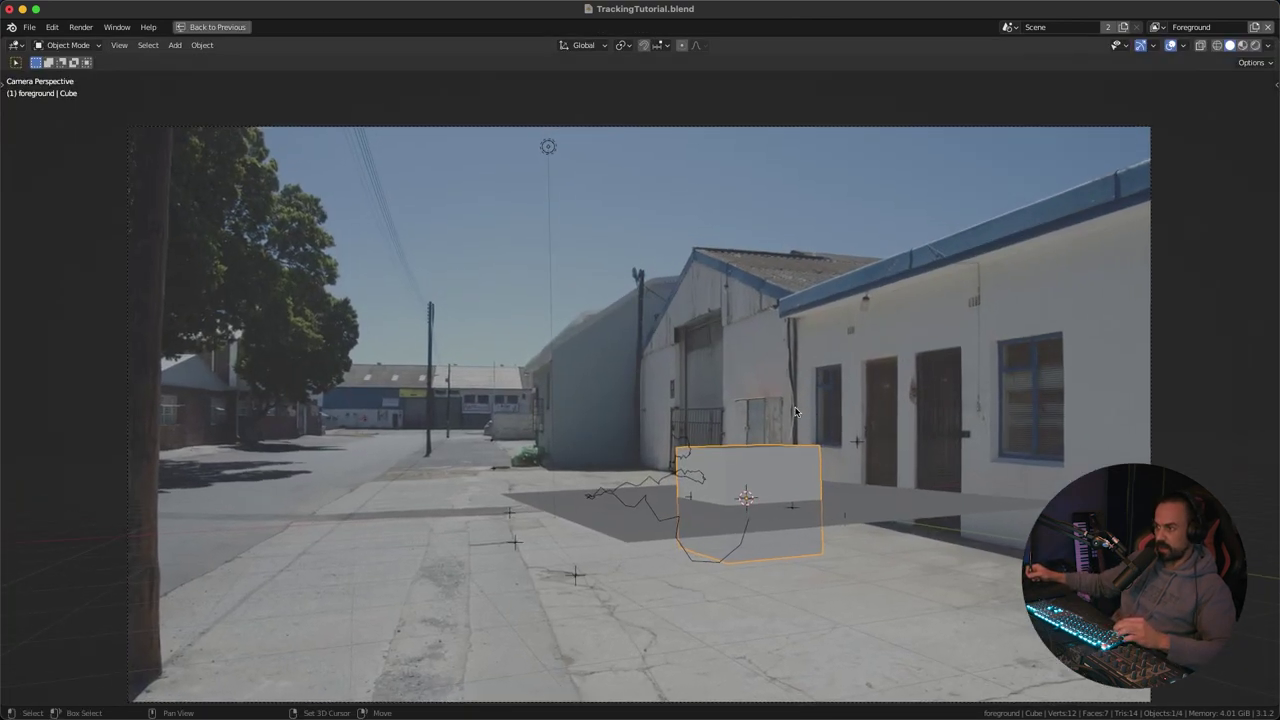
middle_click_drag(795, 412, 789, 343, "shift")
middle_click_drag(789, 343, 760, 410, "ctrl")
middle_click_drag(594, 413, 568, 424, "ctrl")
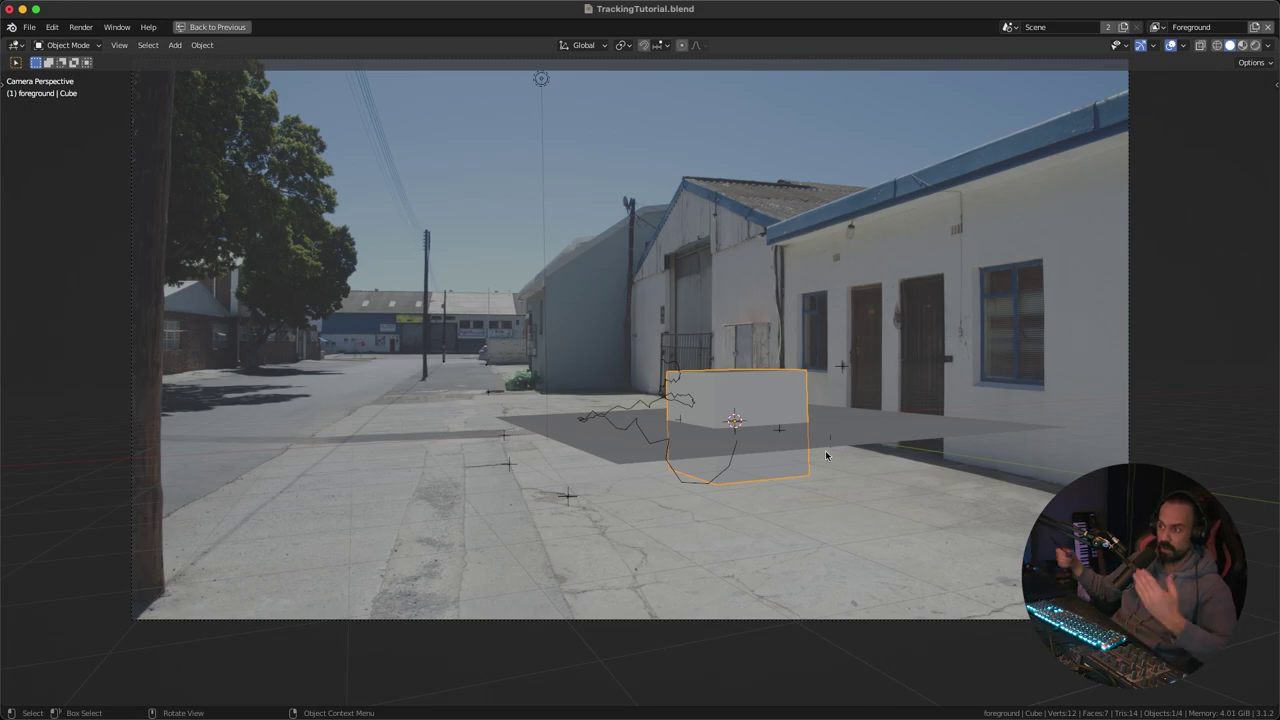
key("shift+Left")
key("ctrl+space")
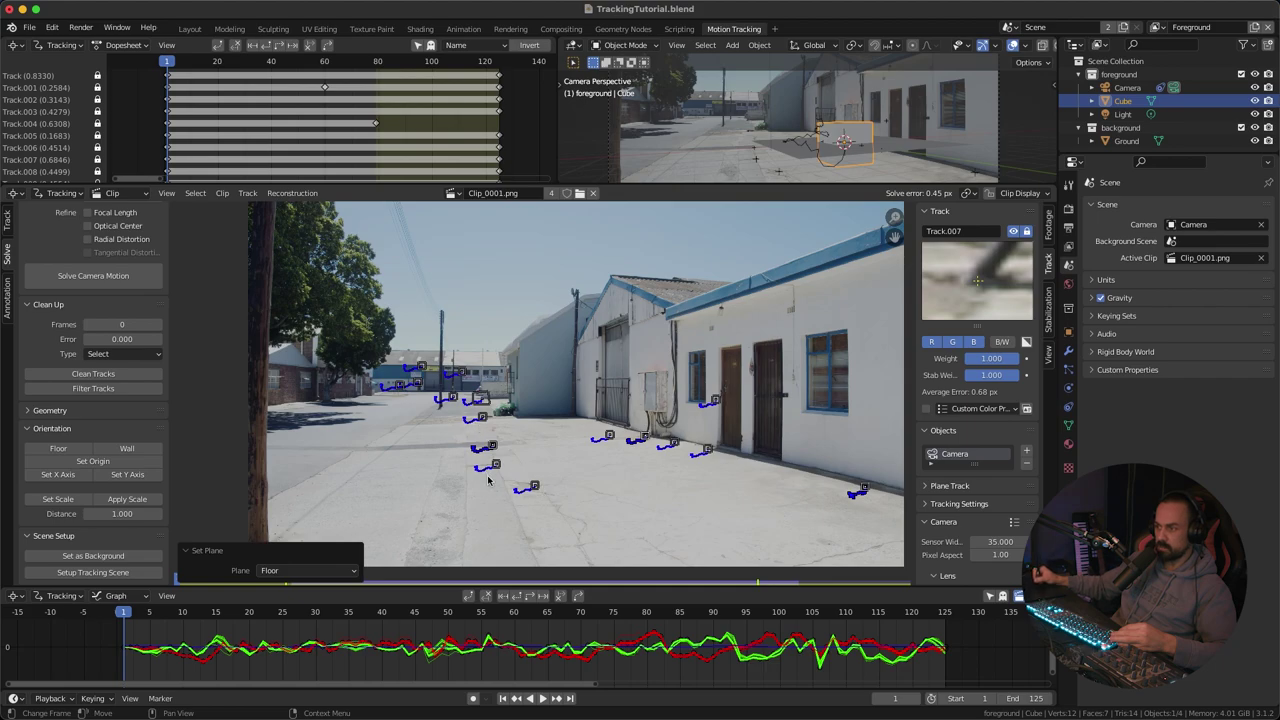
Step: Set the scene origin at the pavement marker Track.003, enlarging the 3D viewport to see the cube's placement
left_click(500, 472)
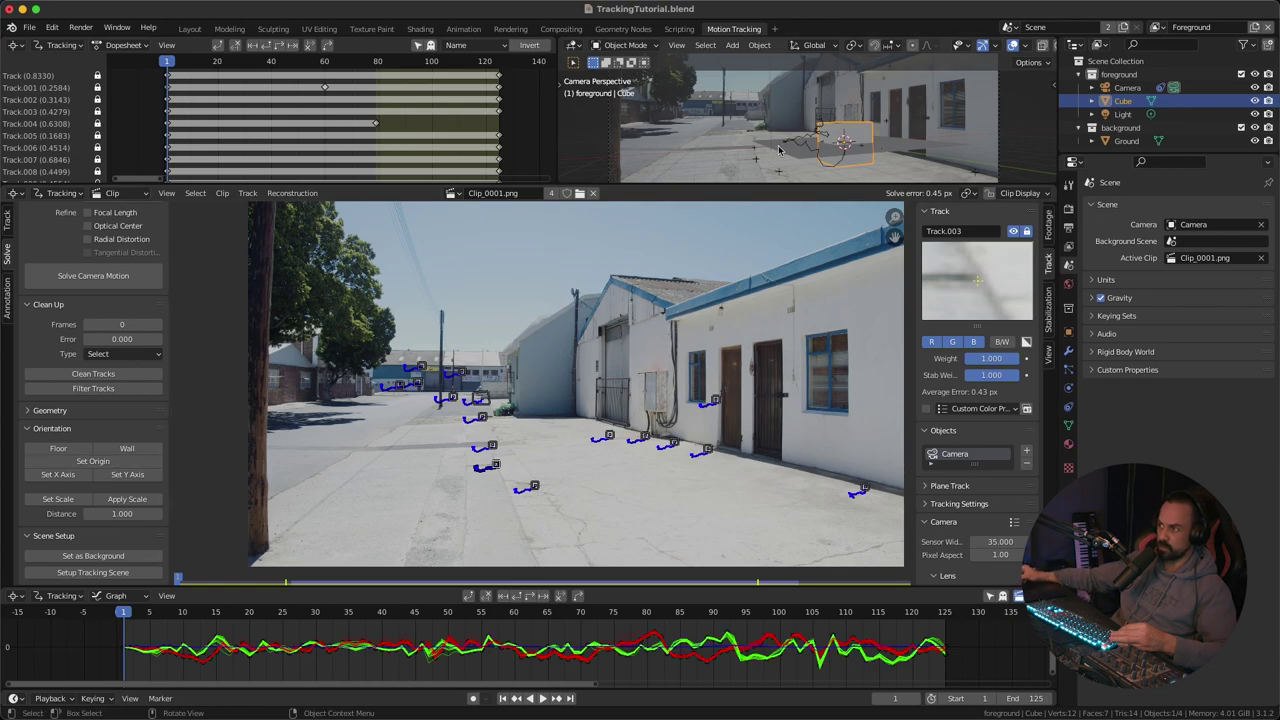
left_click_drag(828, 185, 828, 217)
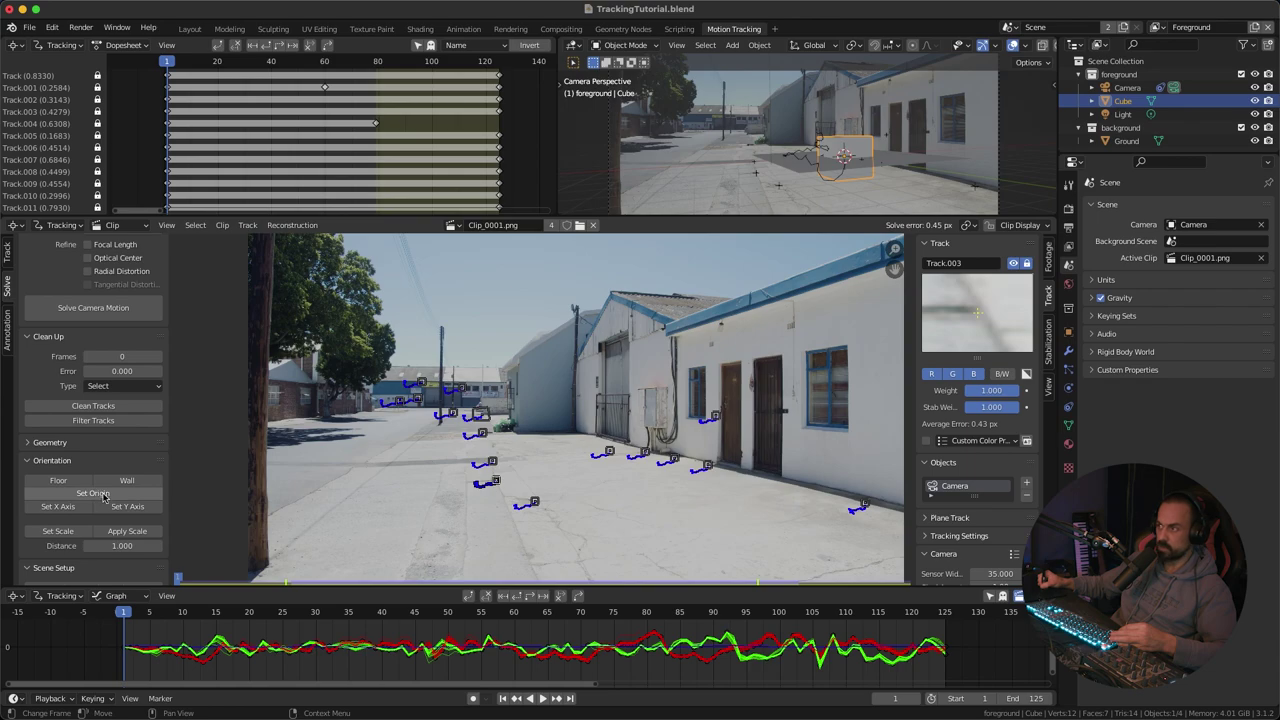
left_click(103, 495)
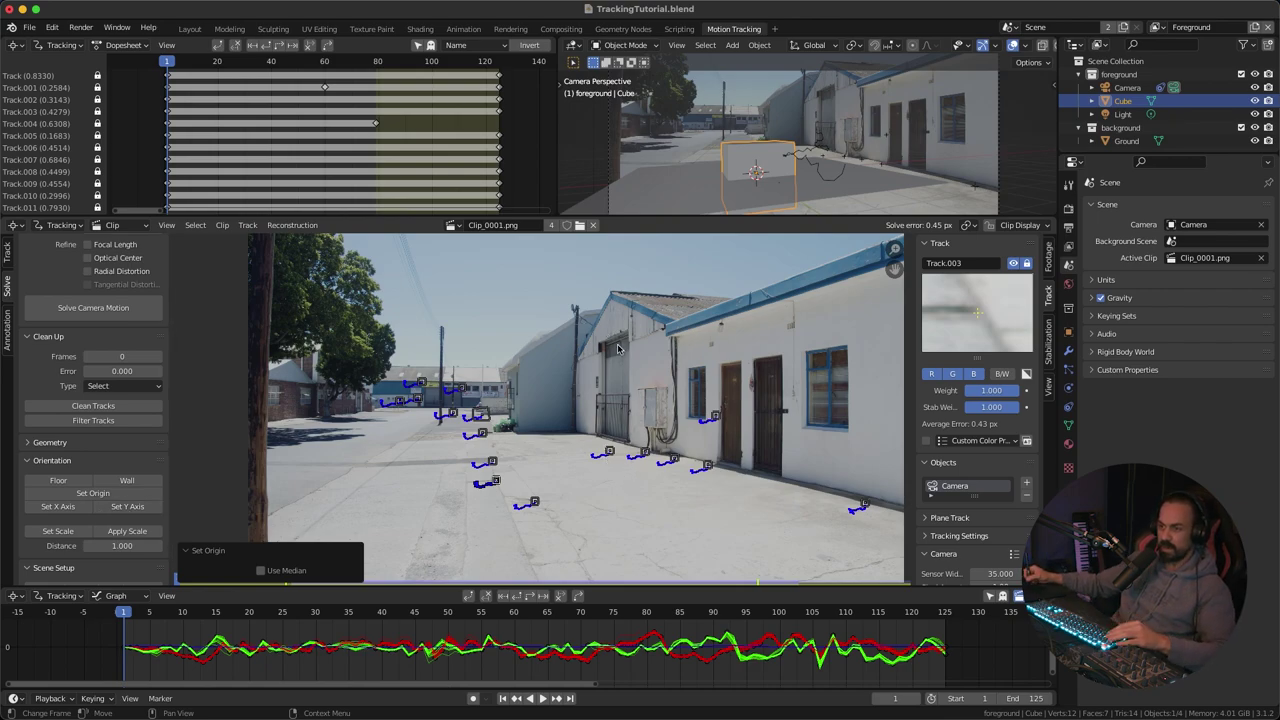
Step: Align the scene's Y axis to the footage using the pavement marker Track.001
left_click(594, 396)
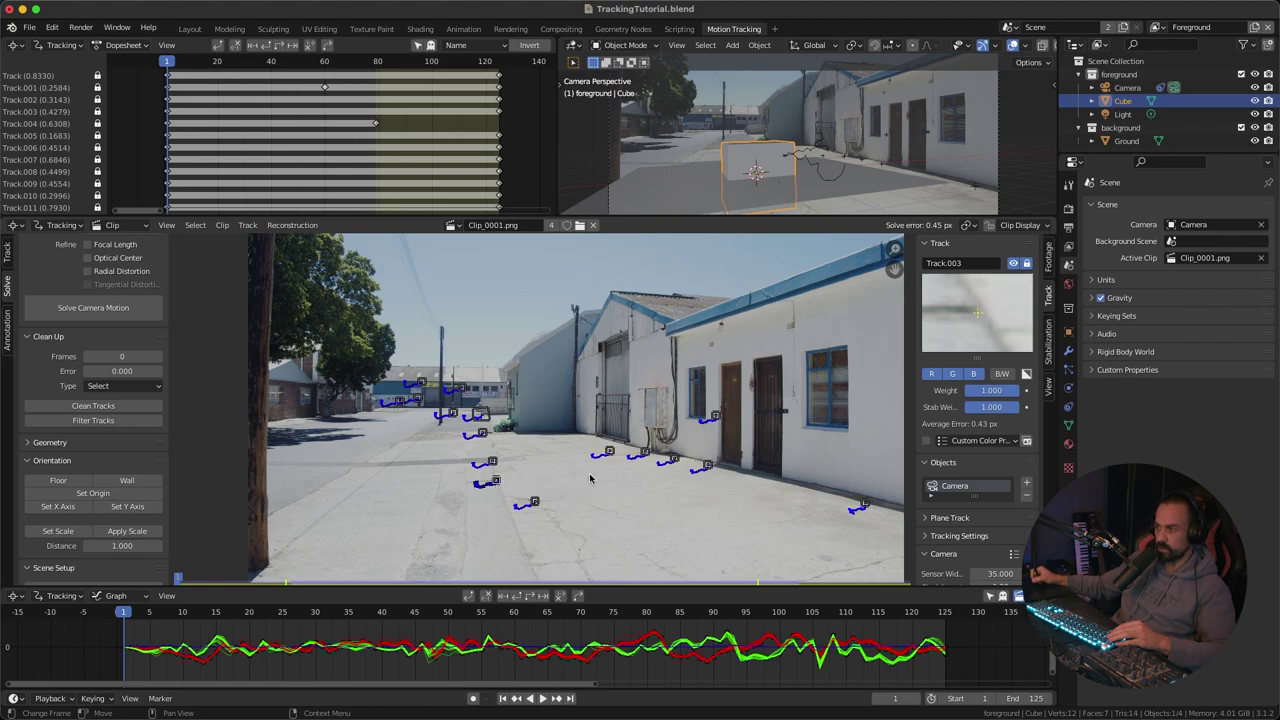
left_click(718, 472)
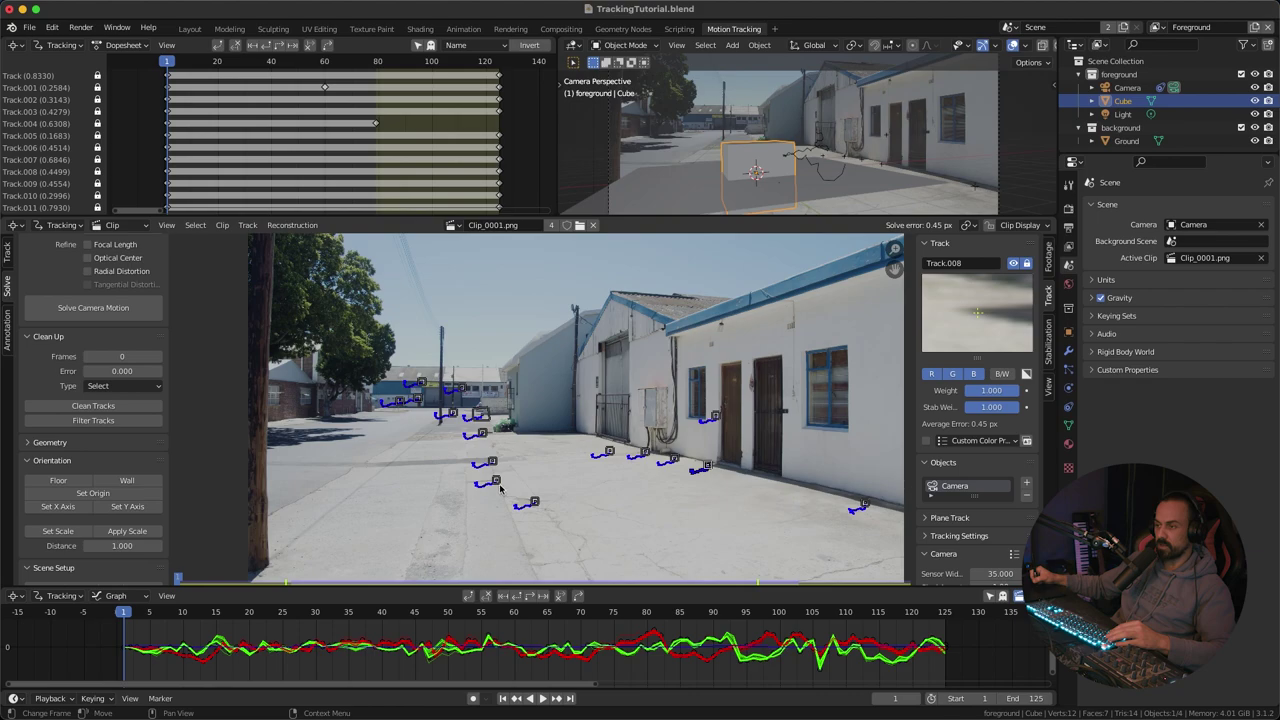
middle_click_drag(491, 461, 578, 371, "ctrl")
scroll(563, 428, "down", 1)
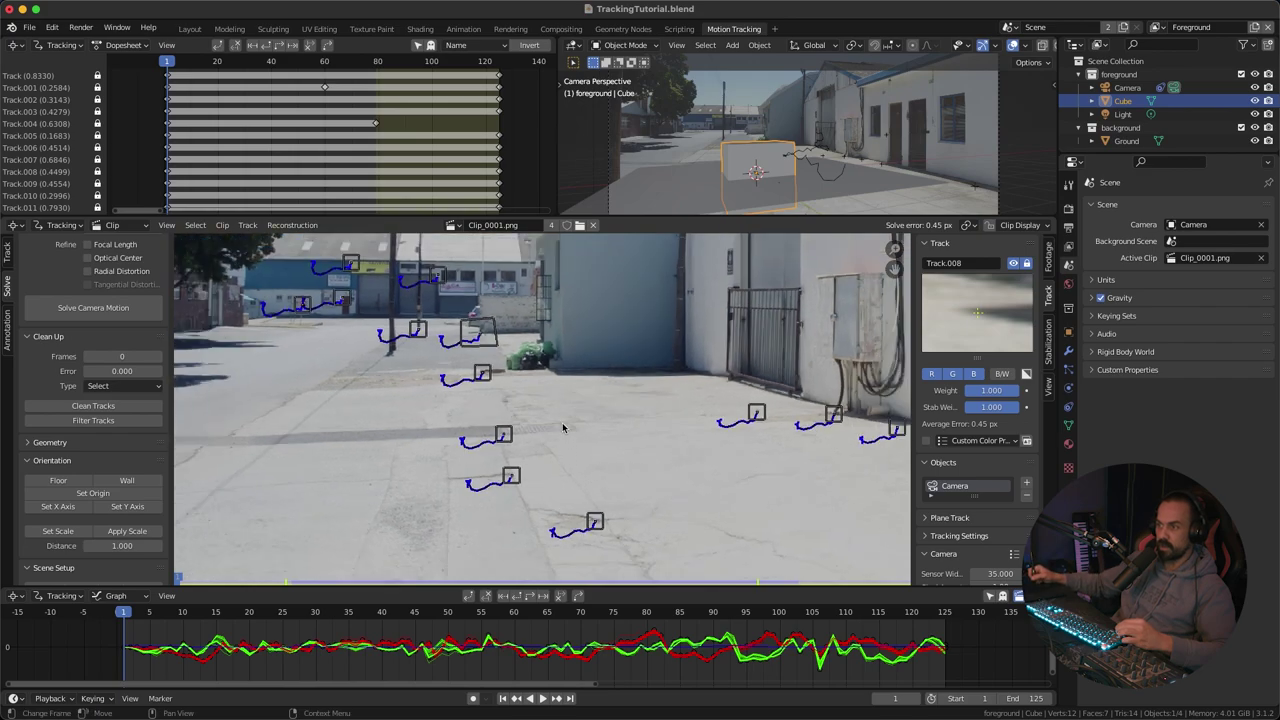
left_click(500, 383)
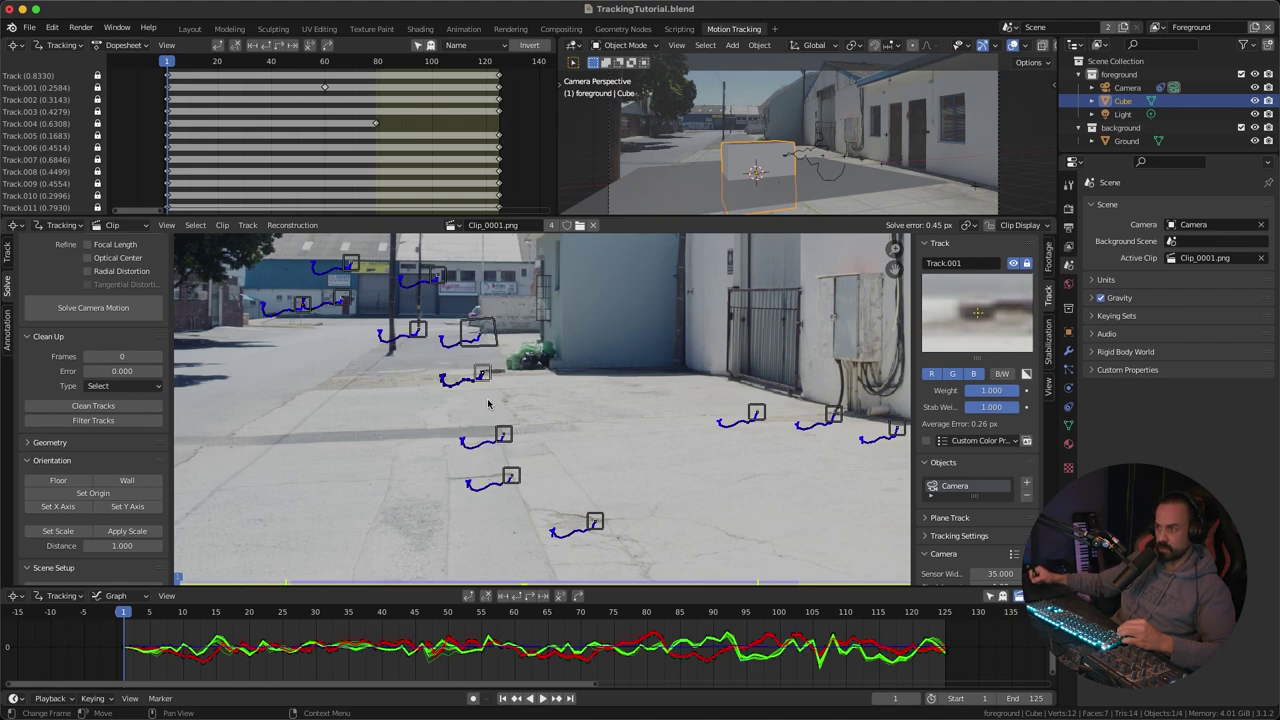
middle_click_drag(588, 431, 588, 459, "ctrl")
middle_click_drag(588, 459, 602, 421)
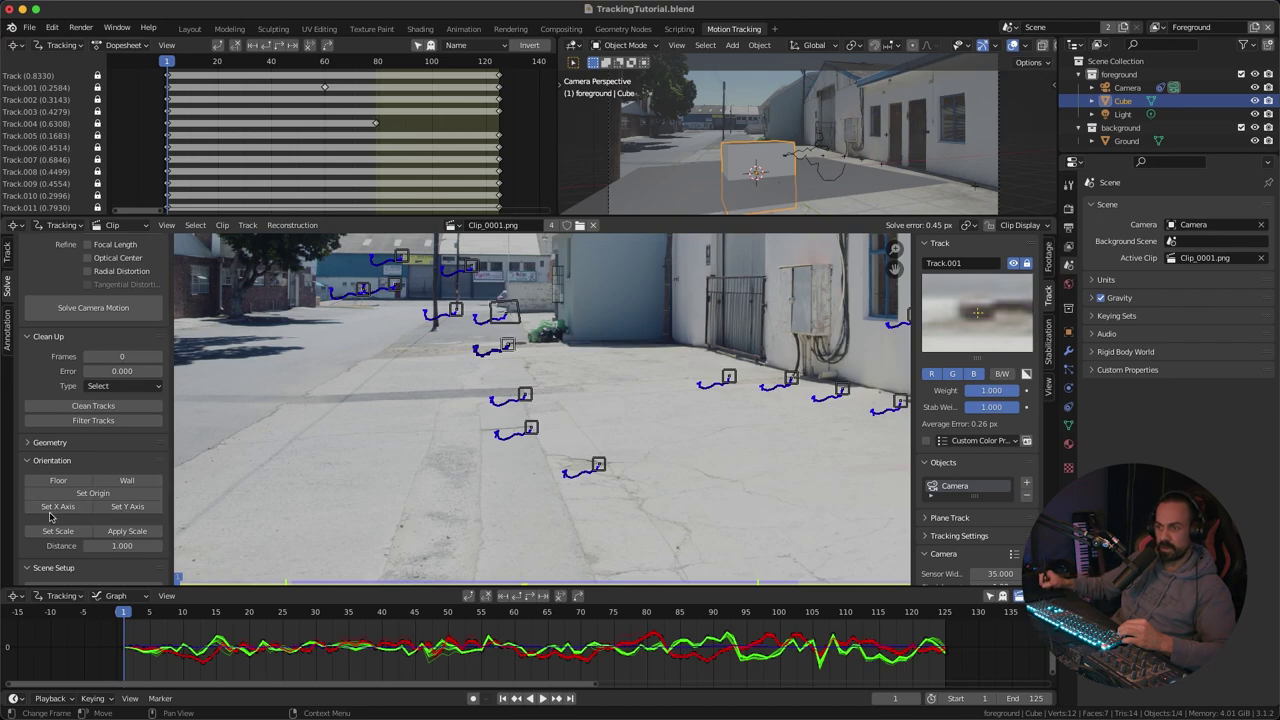
left_click(132, 507)
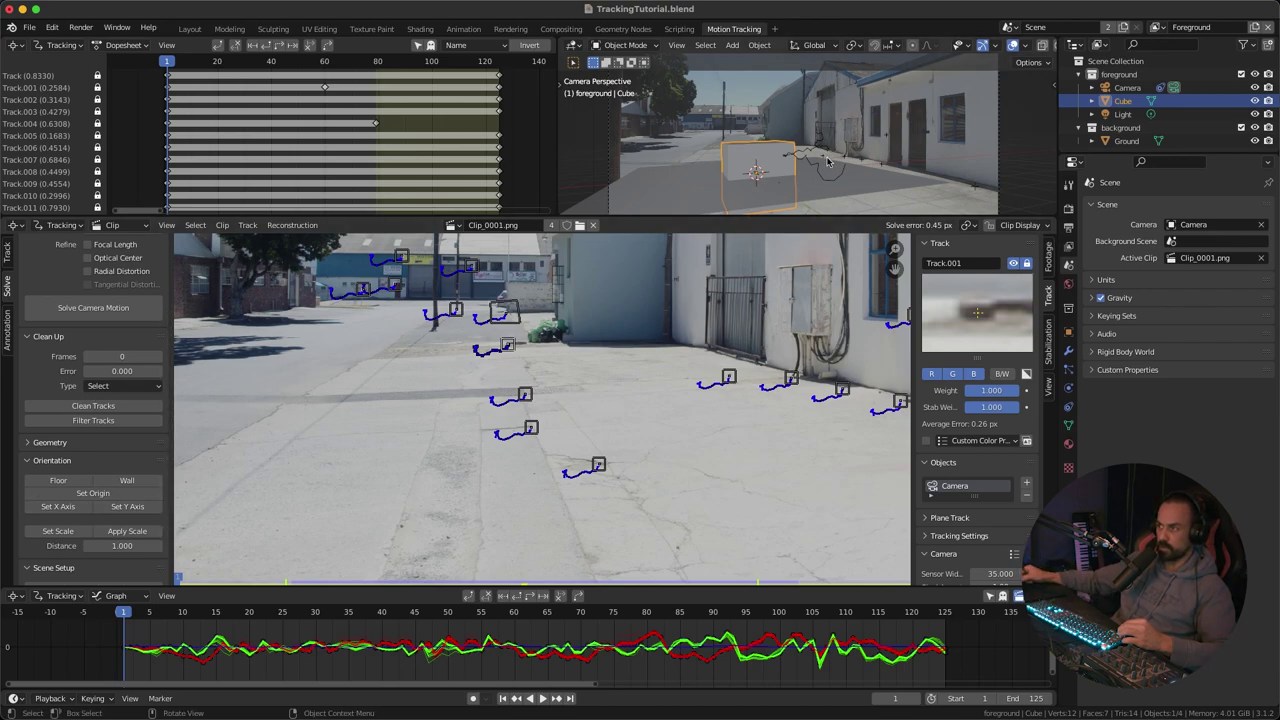
left_click(137, 513)
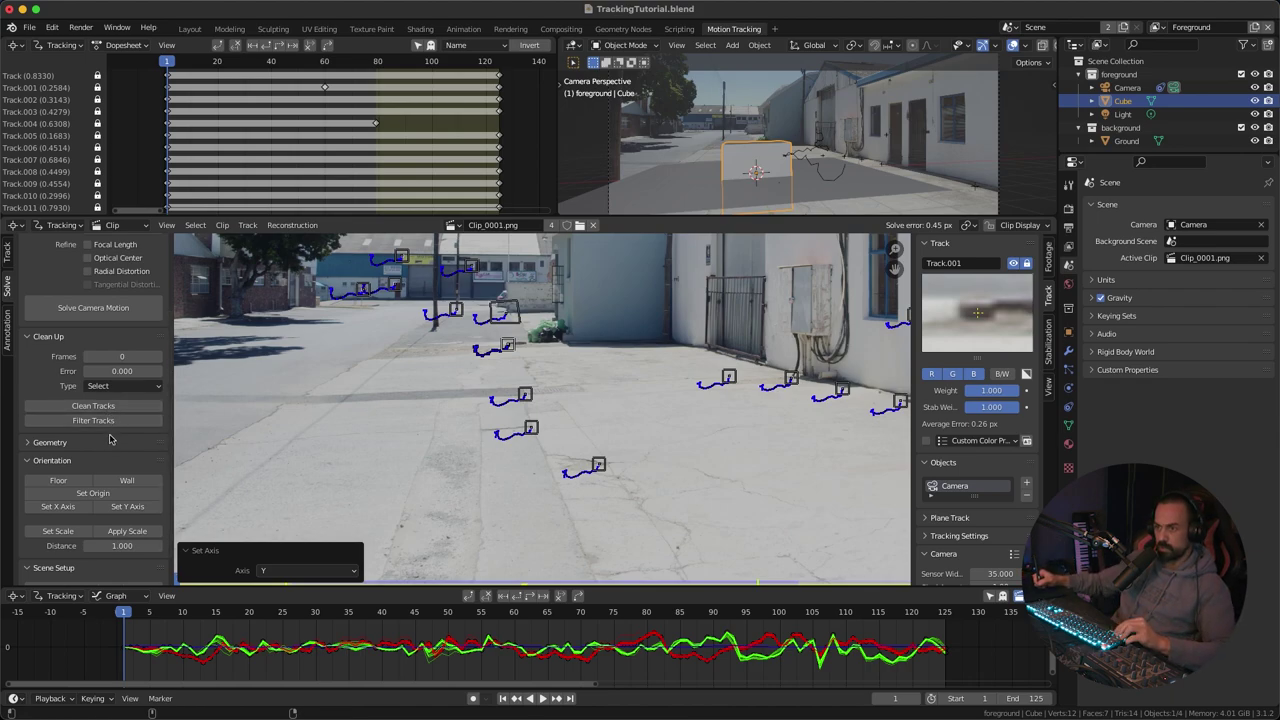
Step: Set the scene scale using a distance of 3 between ground tracks Track.002 and Track.008, and collapse the Orientation settings
scroll(98, 448, "down", 2)
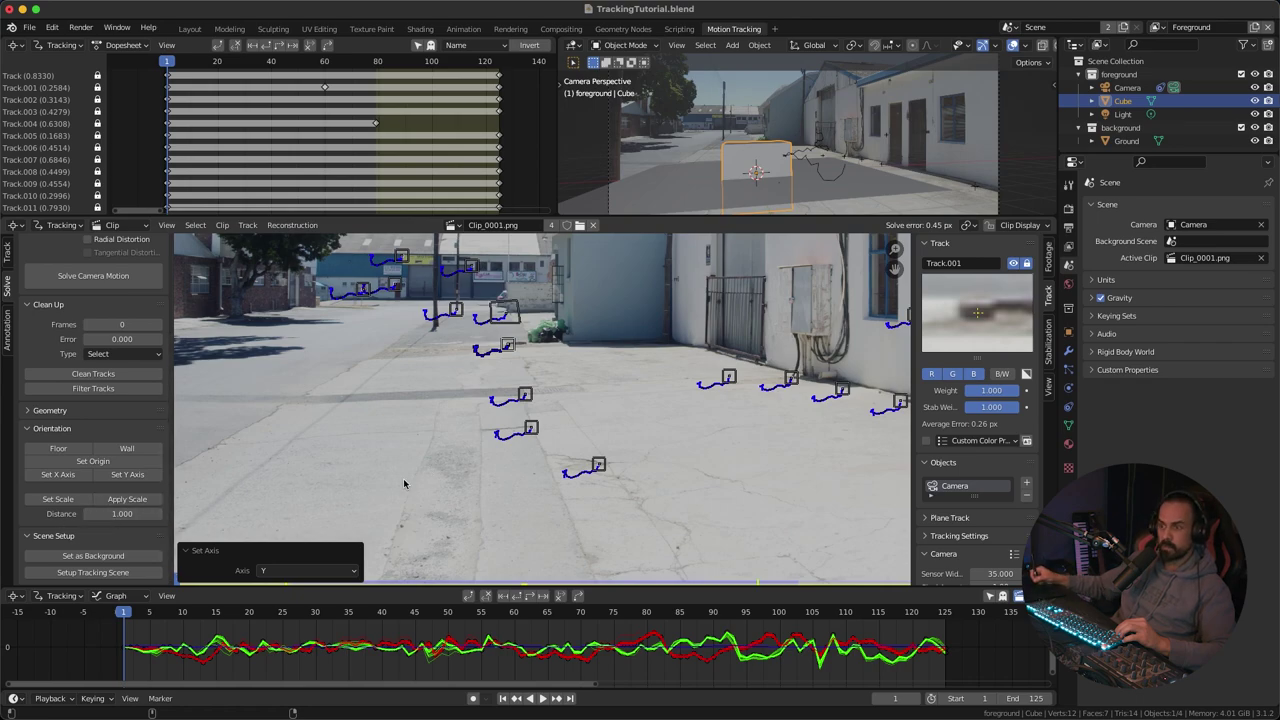
scroll(415, 481, "down", 3)
scroll(430, 460, "up", 2)
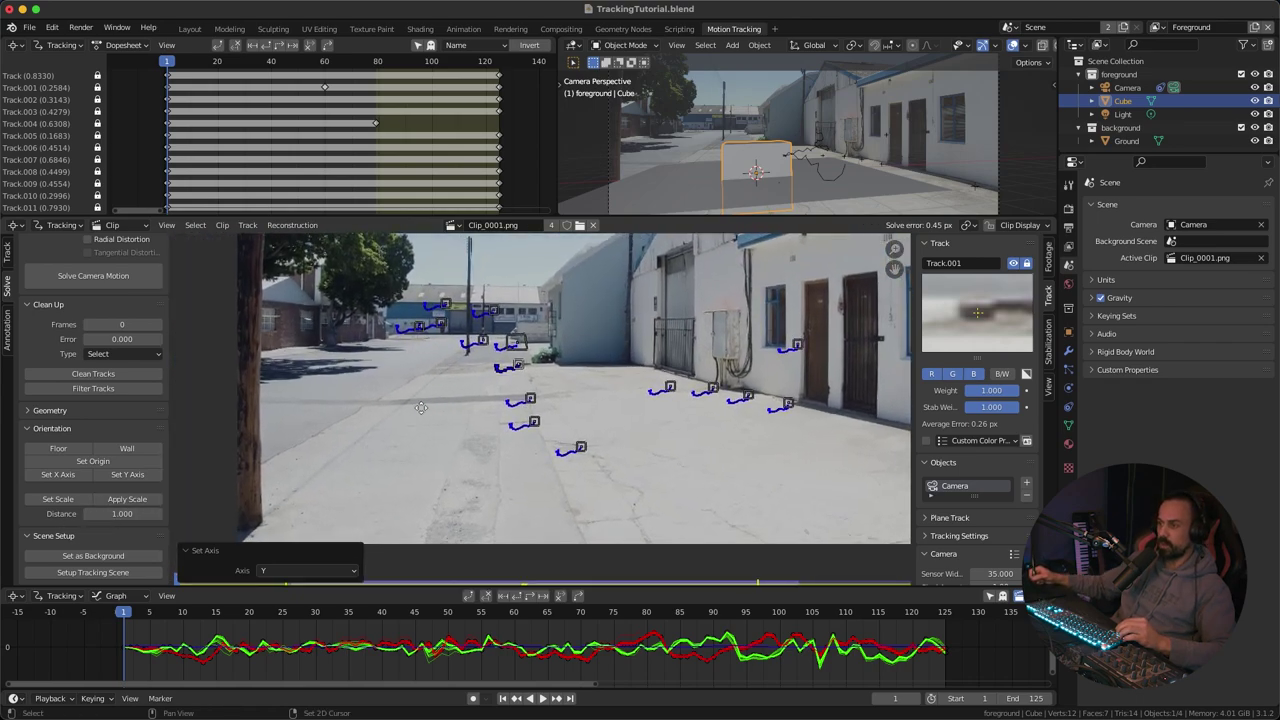
left_click(491, 474)
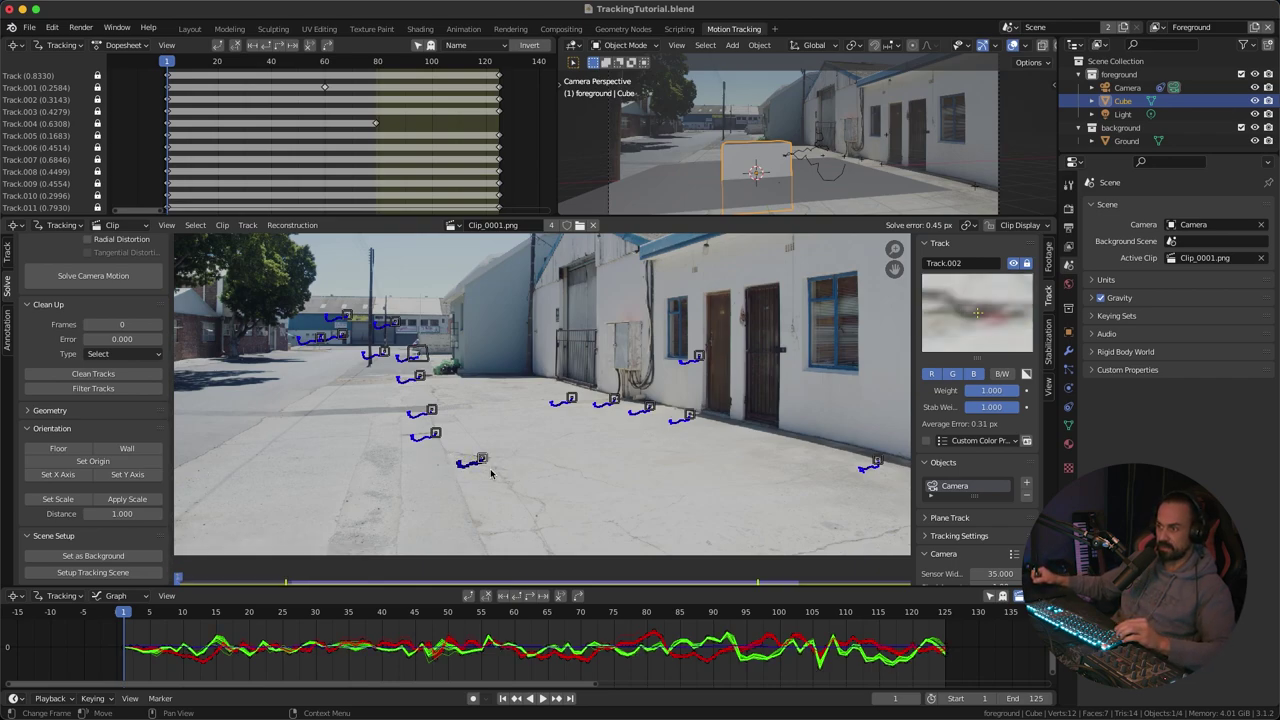
left_click(700, 427)
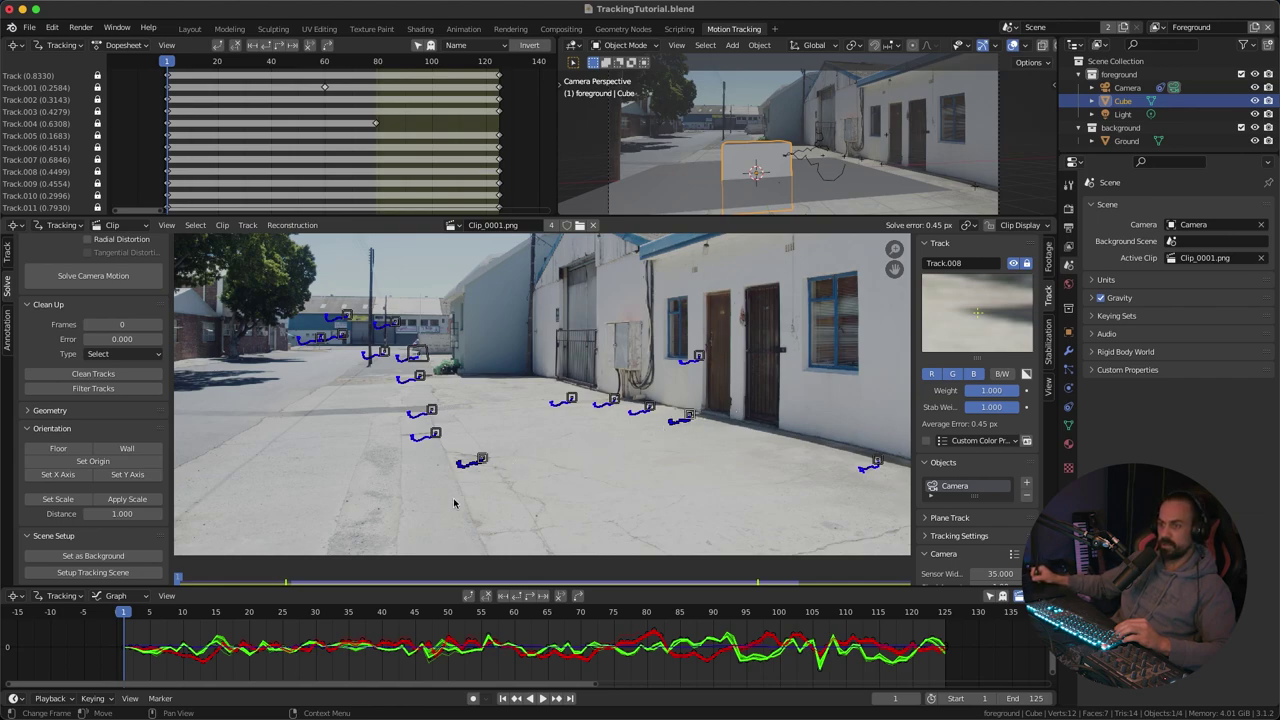
left_click(131, 514)
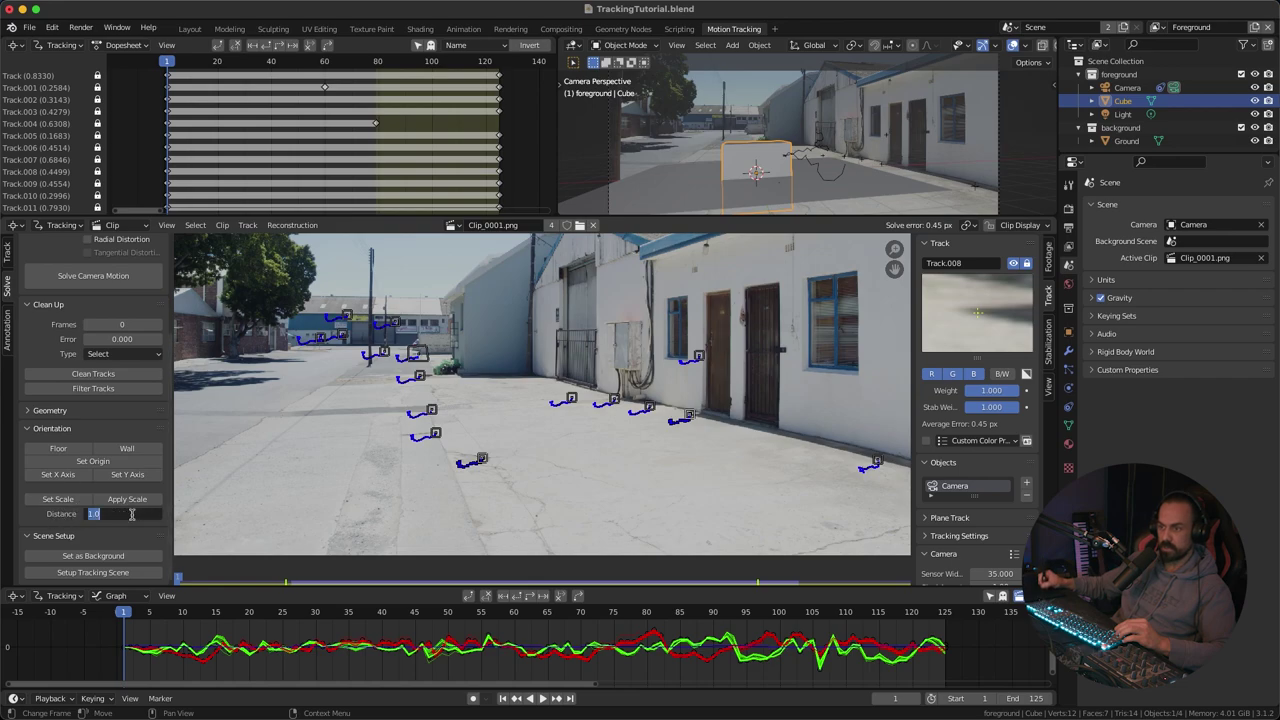
type("3")
key("Return")
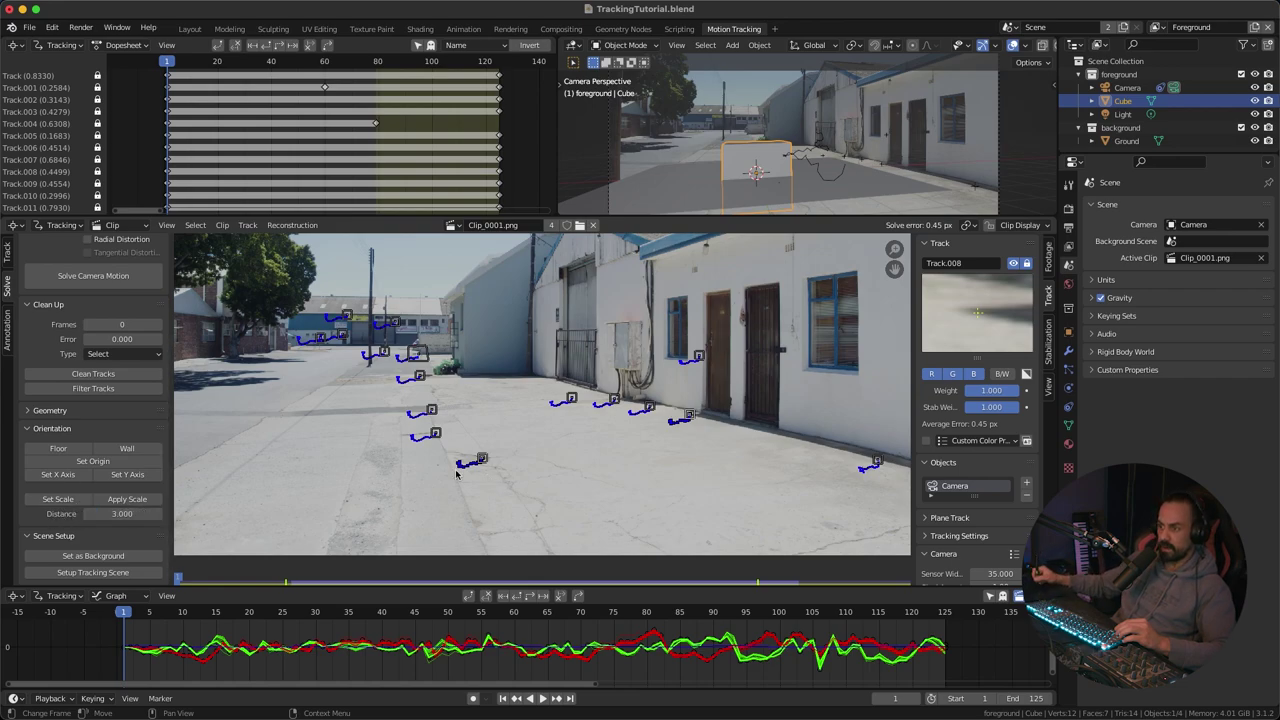
left_click(75, 501)
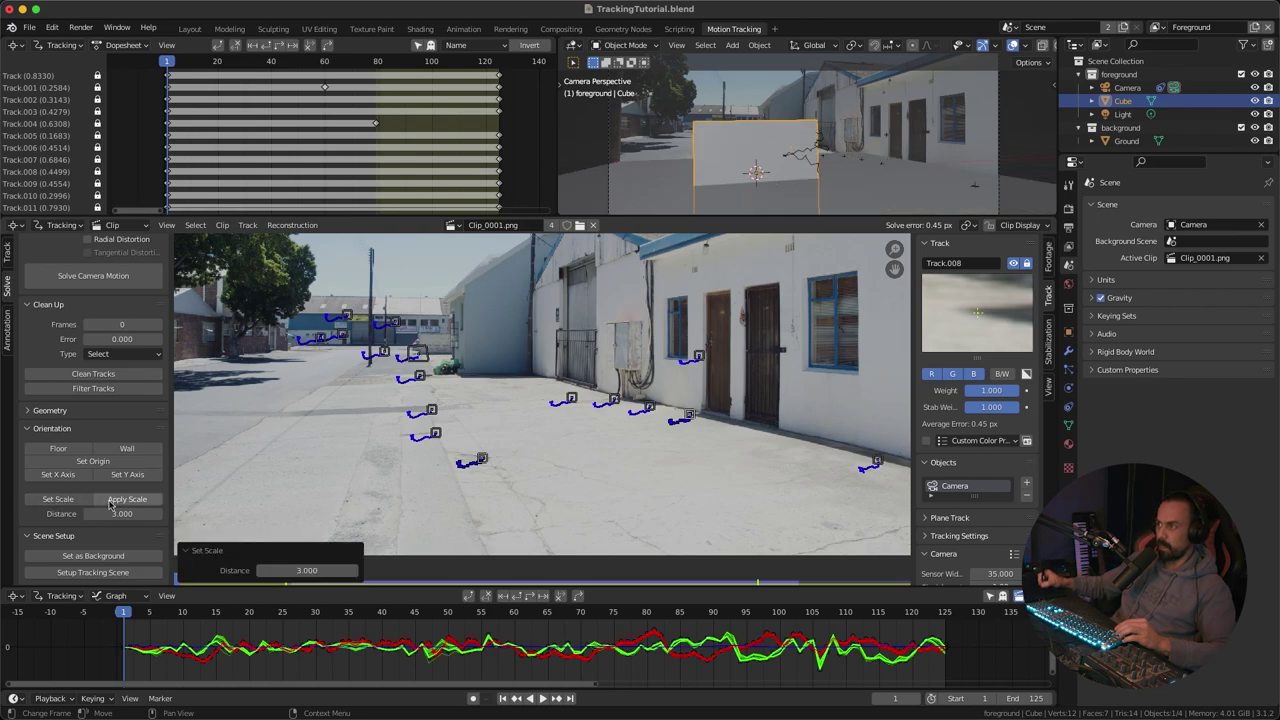
scroll(812, 178, "down", 3)
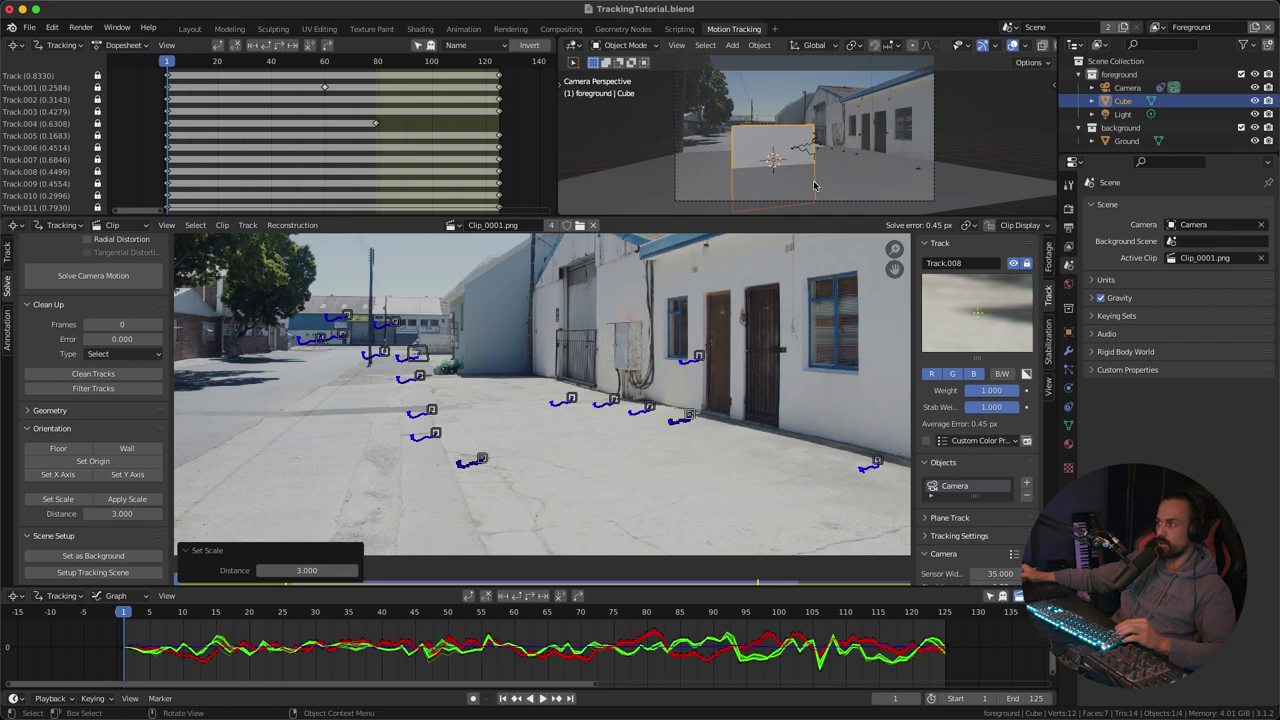
scroll(820, 172, "up", 2)
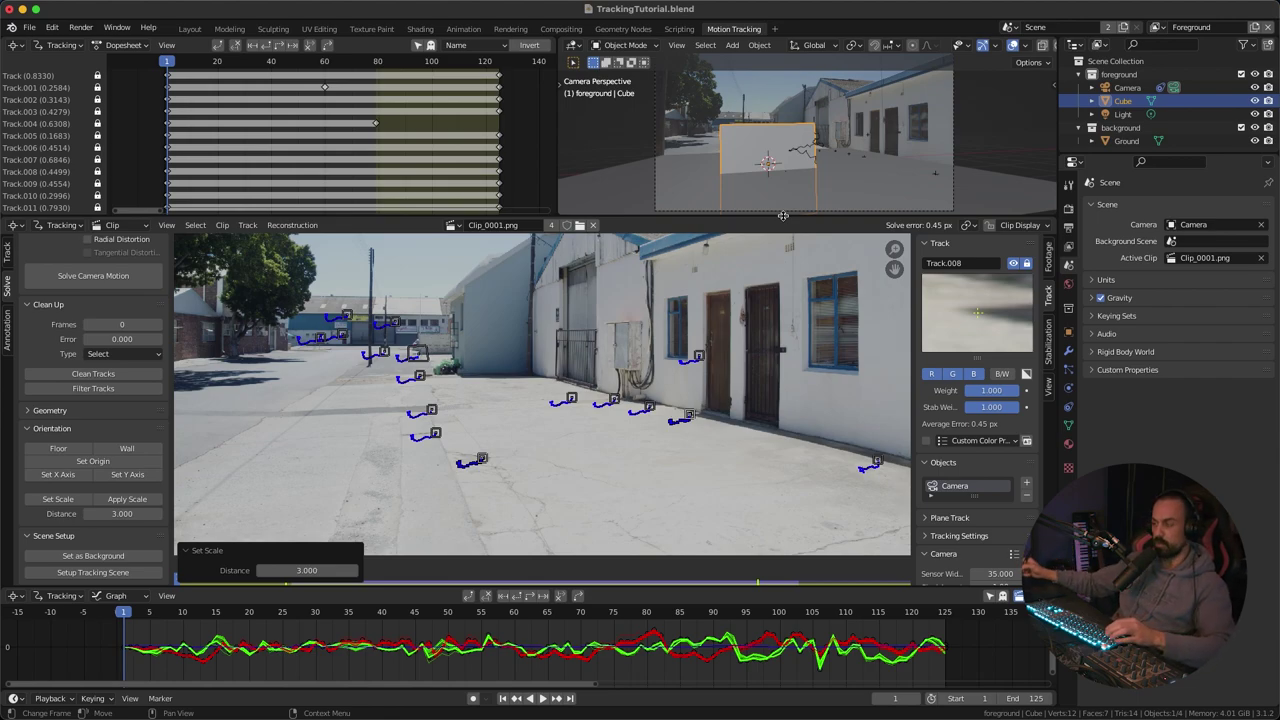
left_click(28, 430)
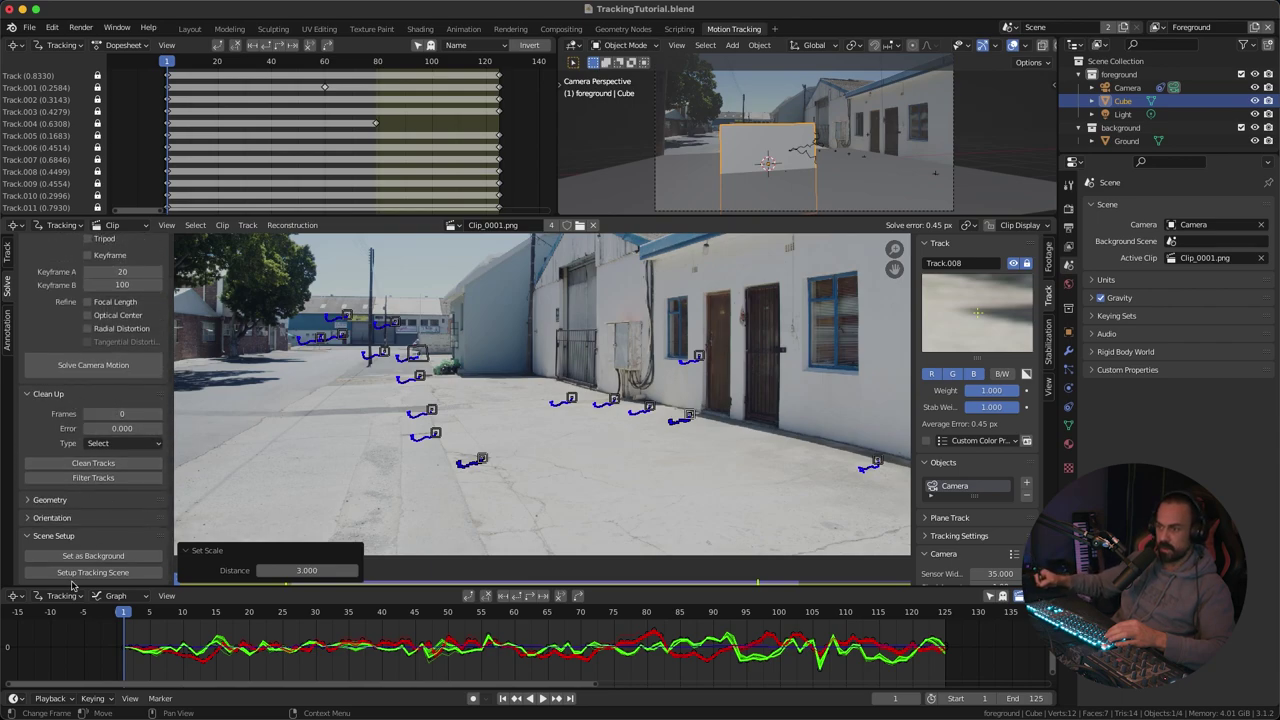
left_click(531, 335)
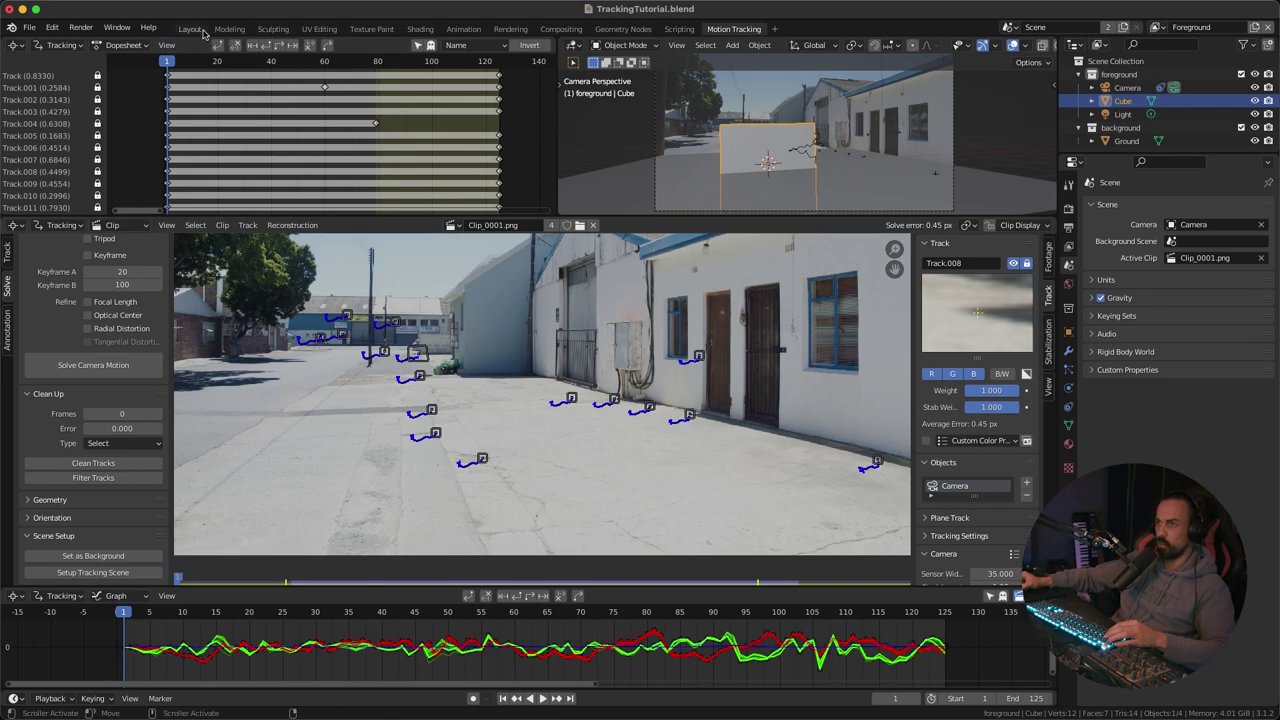
Step: Switch to the Layout workspace and select the tracked camera beside the ground plane
left_click(189, 29)
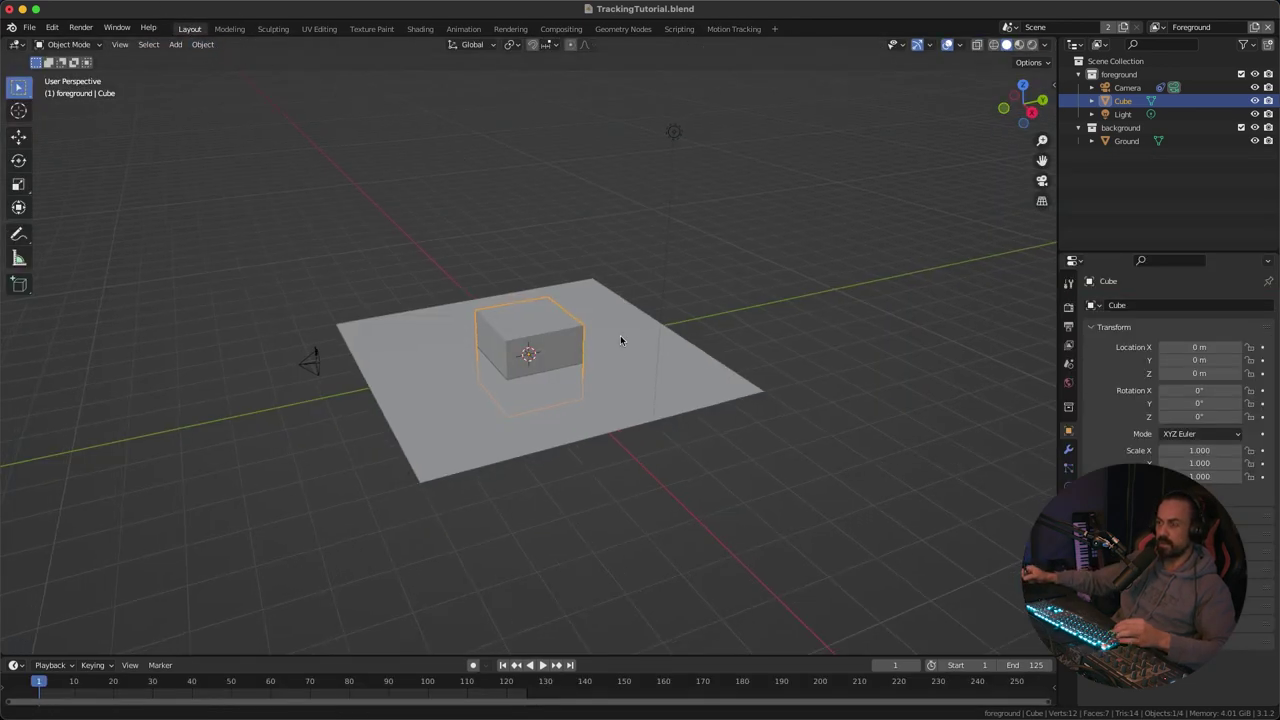
scroll(620, 335, "down", 3)
middle_click_drag(620, 335, 685, 440)
scroll(637, 297, "up", 6)
middle_click_drag(620, 275, 575, 367)
scroll(575, 367, "down", 2)
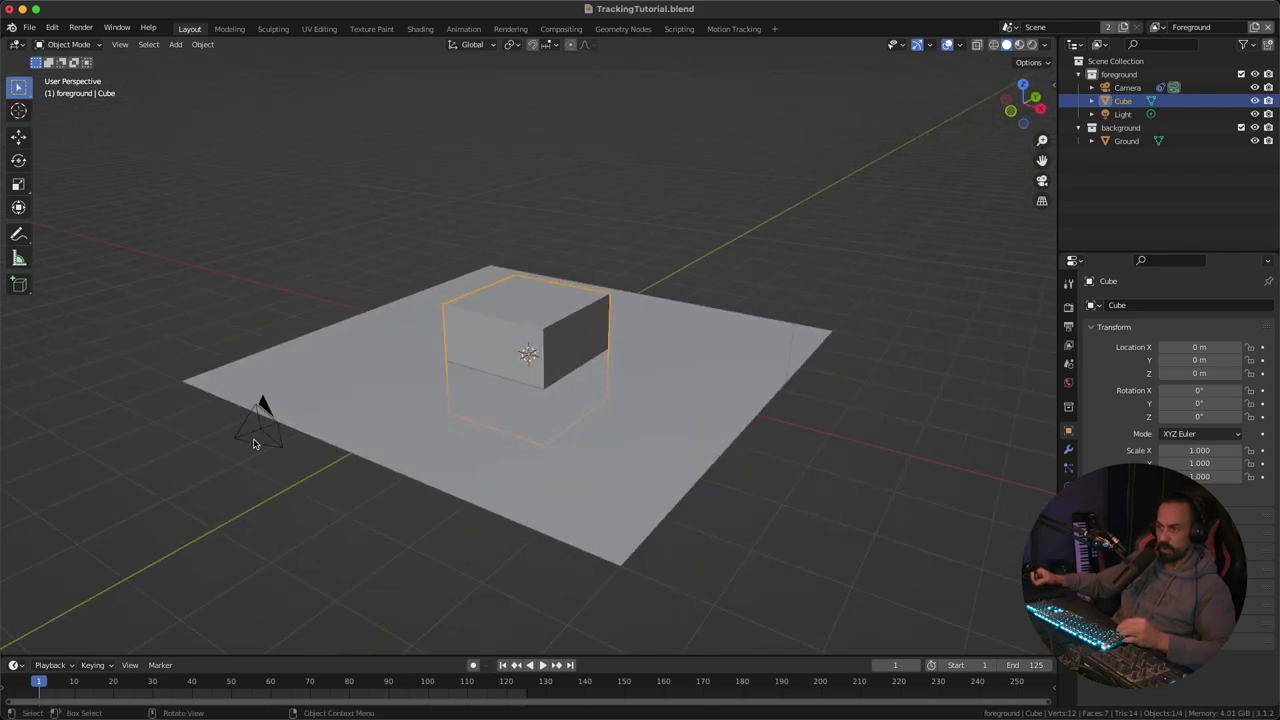
middle_click_drag(254, 443, 271, 394)
left_click(266, 410)
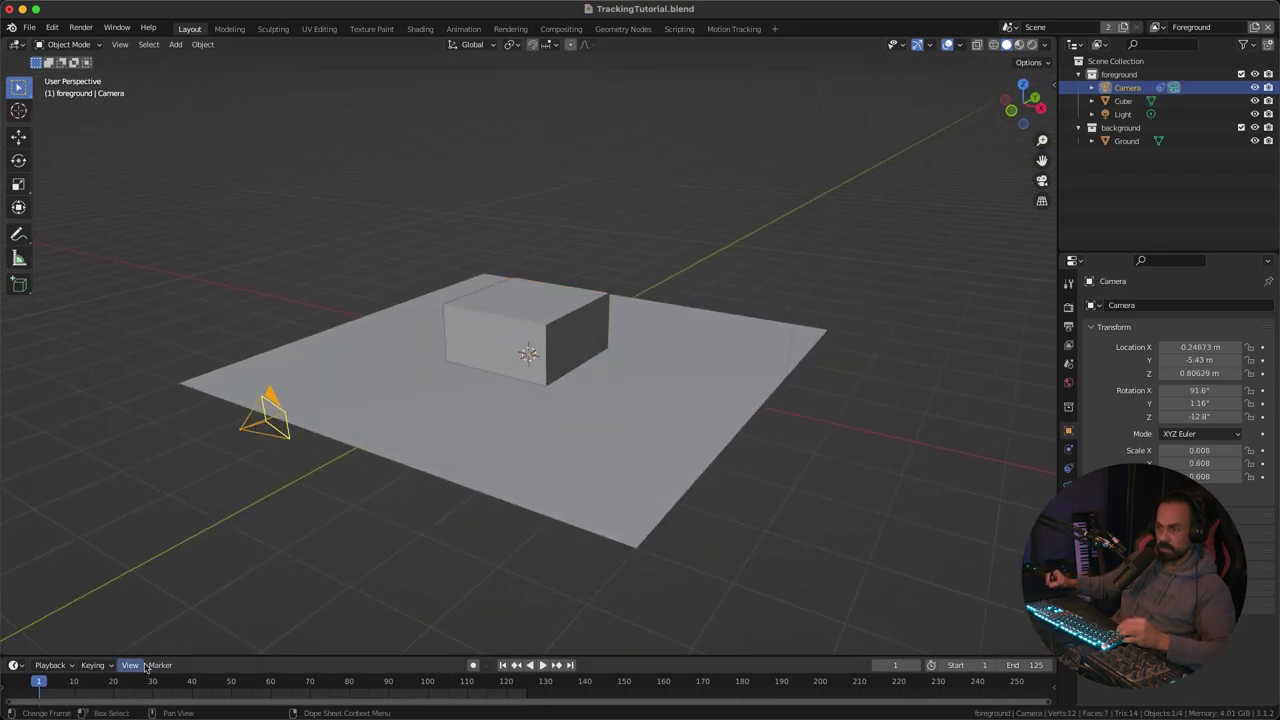
Step: Enlarge the timeline and play the animation to examine the camera's solved movement, returning to frame 1
left_click_drag(150, 656, 90, 596)
key("space")
left_click(41, 586)
key("space")
middle_click_drag(530, 374, 581, 382)
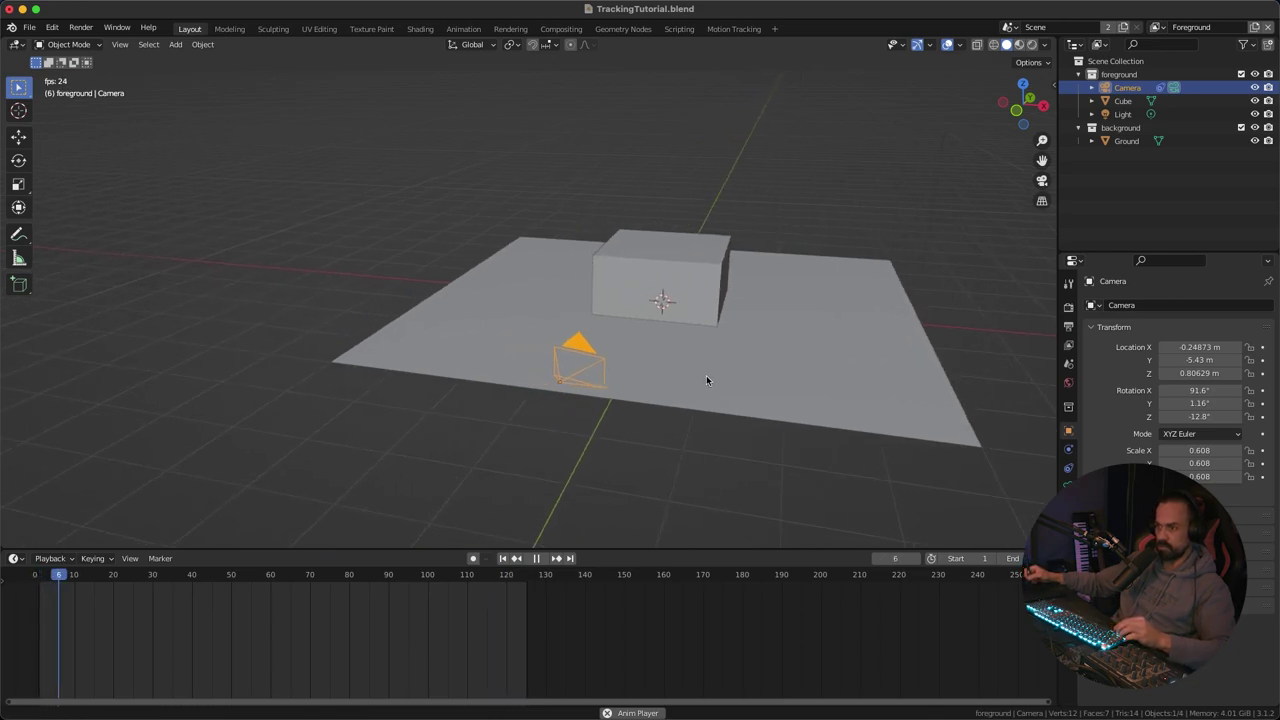
scroll(400, 617, "up", 5)
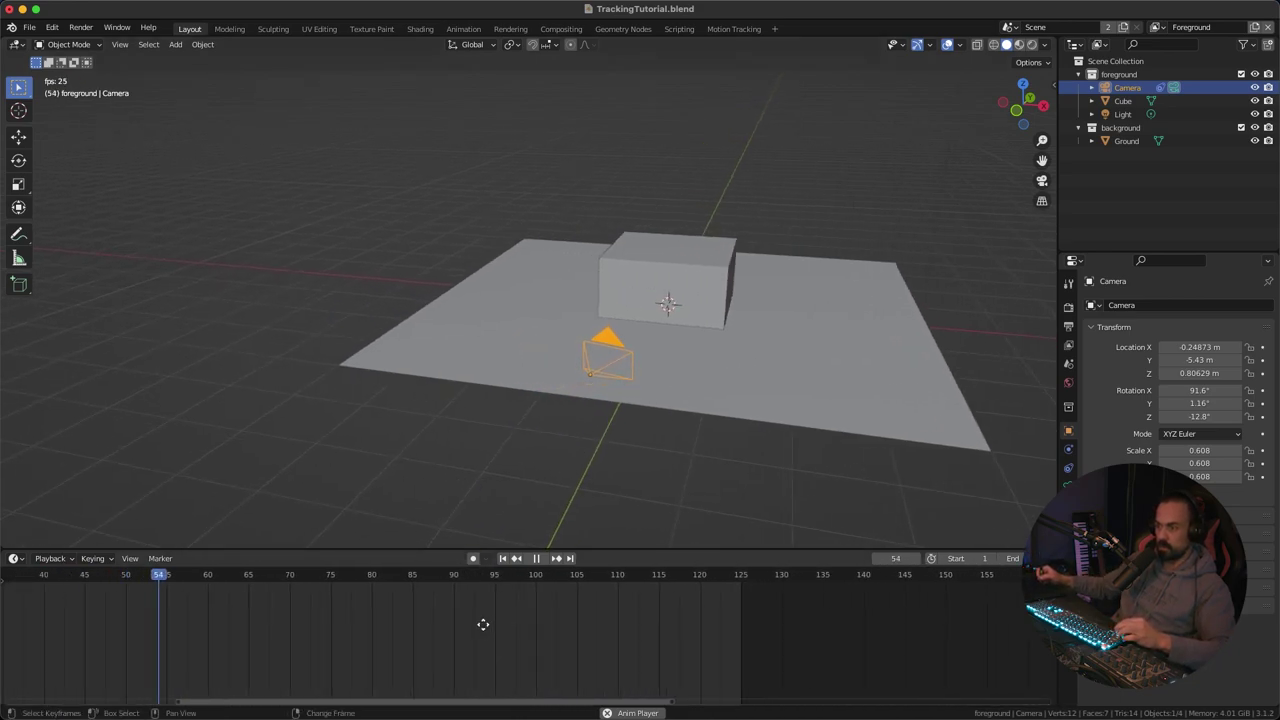
scroll(700, 631, "down", 3)
key("space")
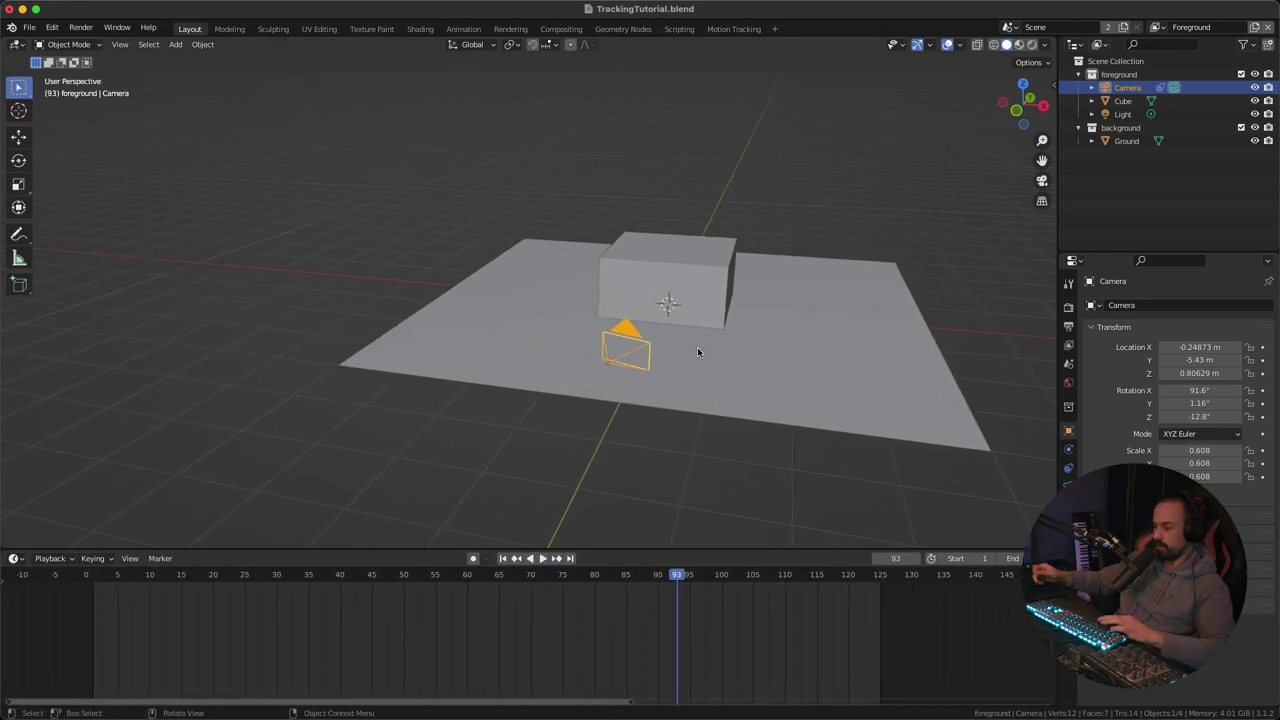
key("shift+Left")
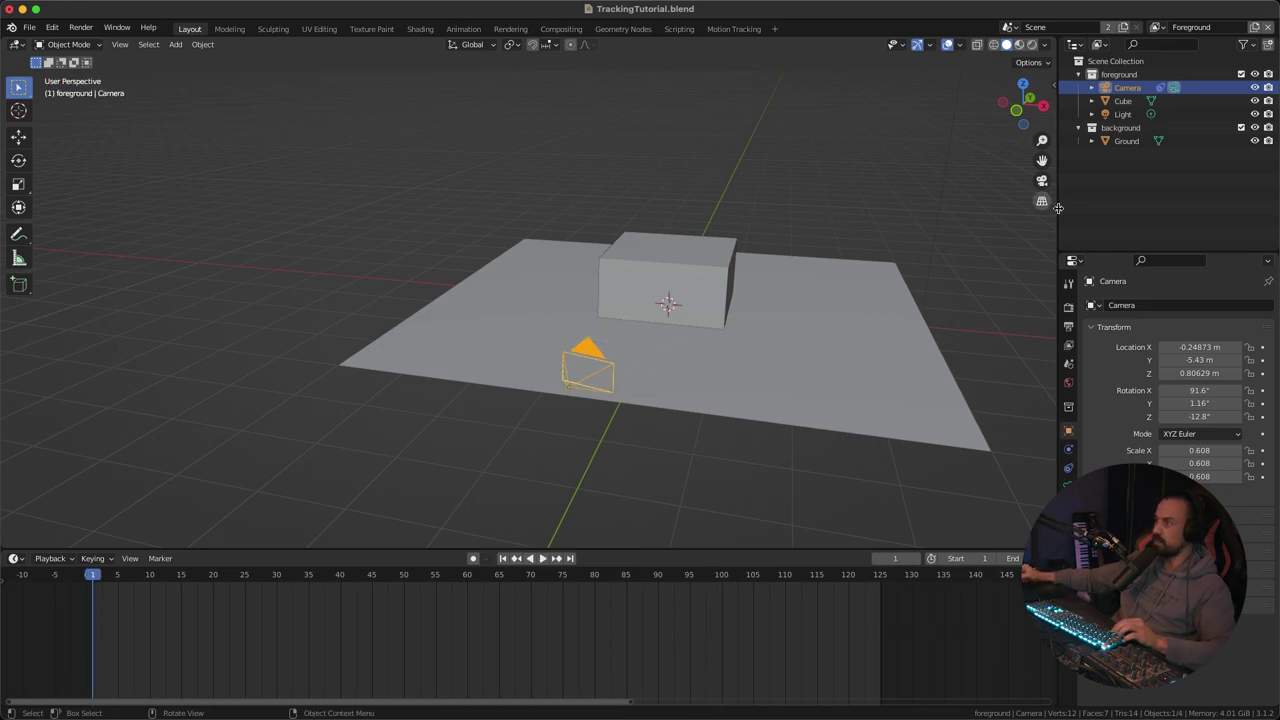
Step: Play the clip through the camera view to check how the cube sticks to the footage, returning to frame 1
left_click(1042, 181)
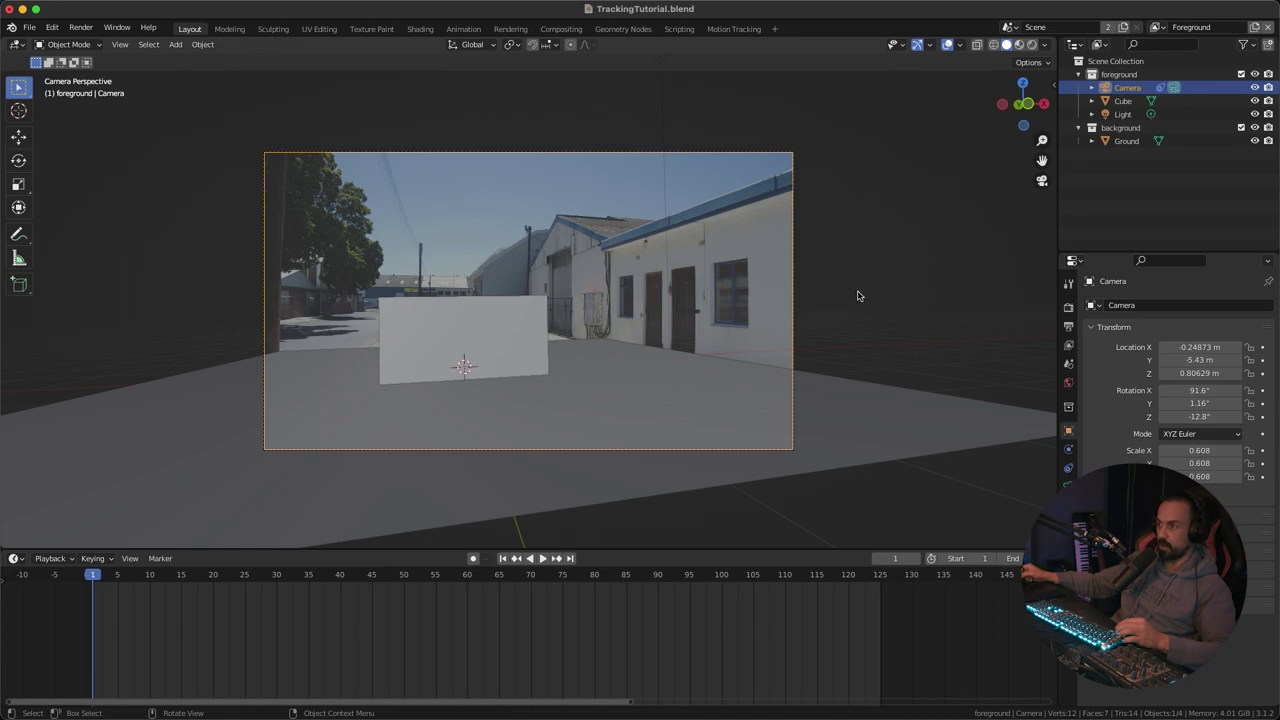
key("space")
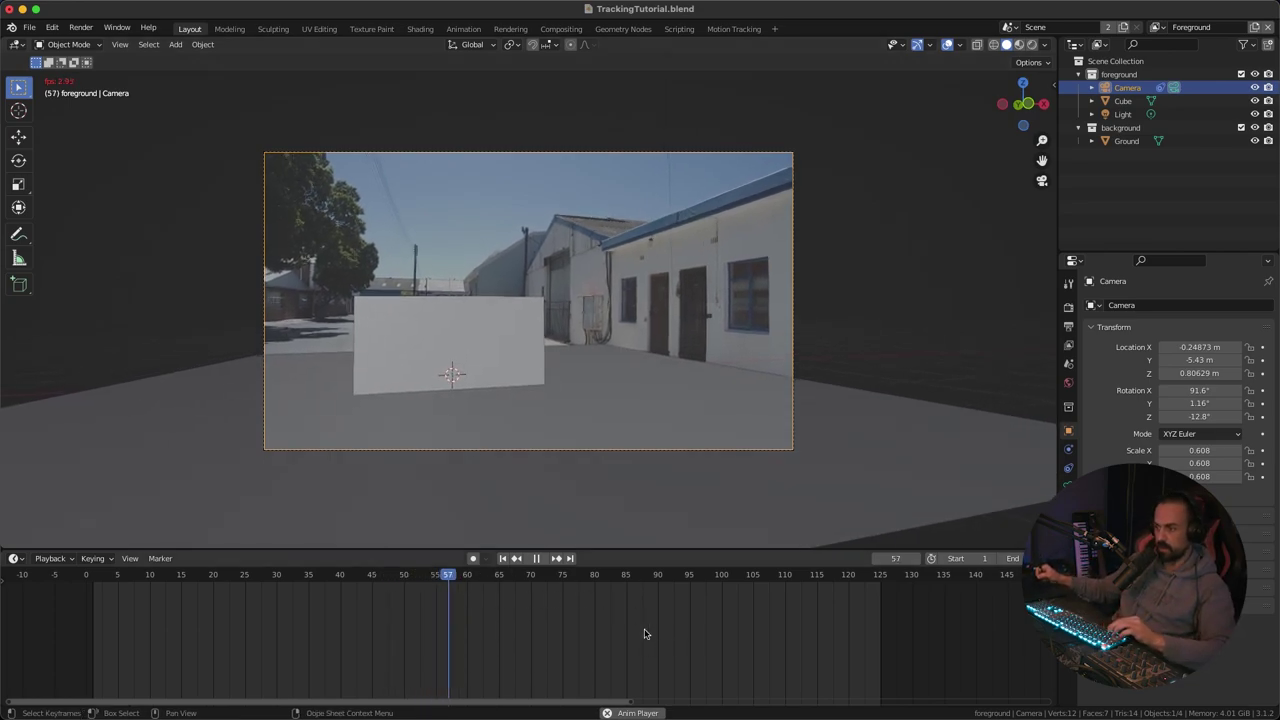
key("Escape")
key("space")
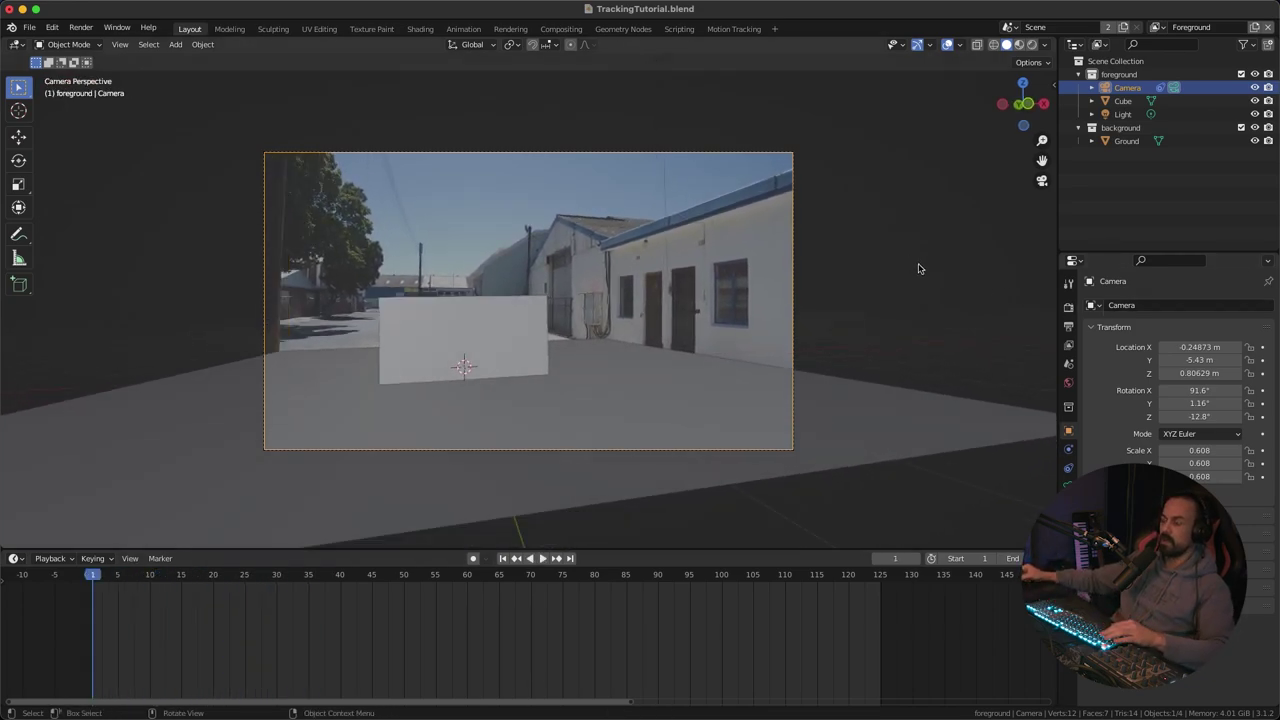
Step: Delete the default cube and the light from the foreground collection
left_click(479, 323)
key("x")
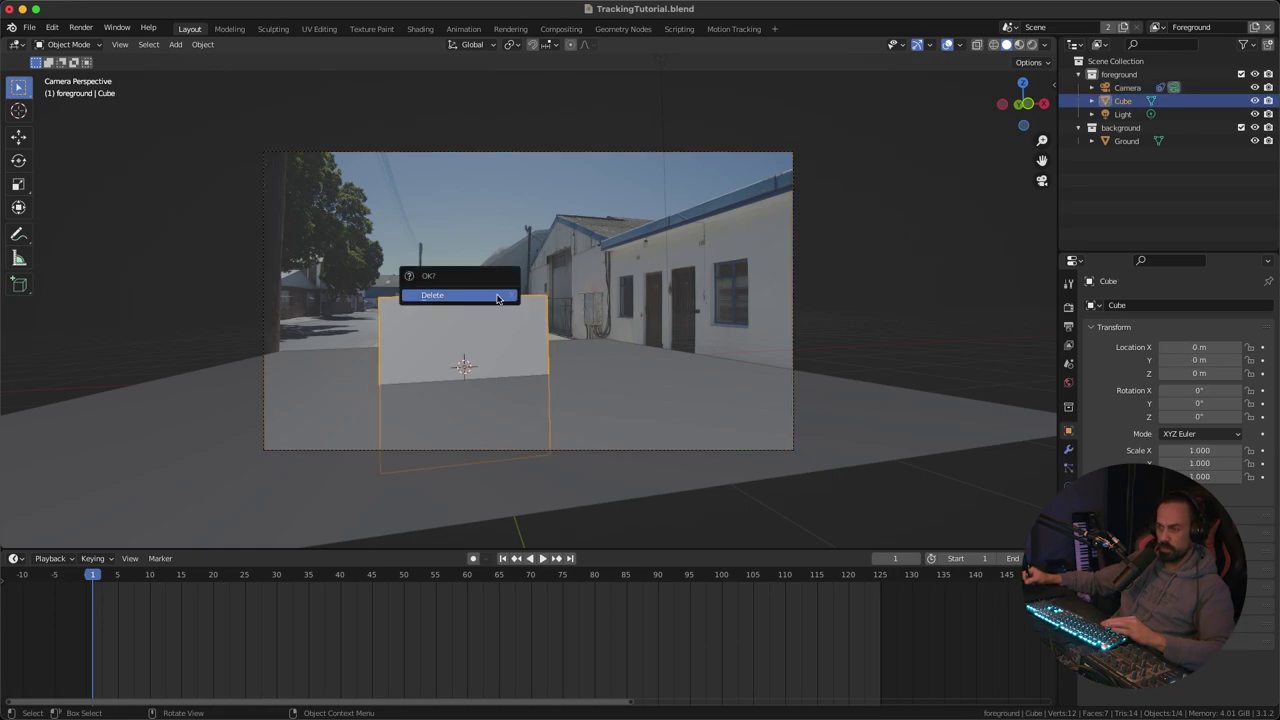
left_click(494, 300)
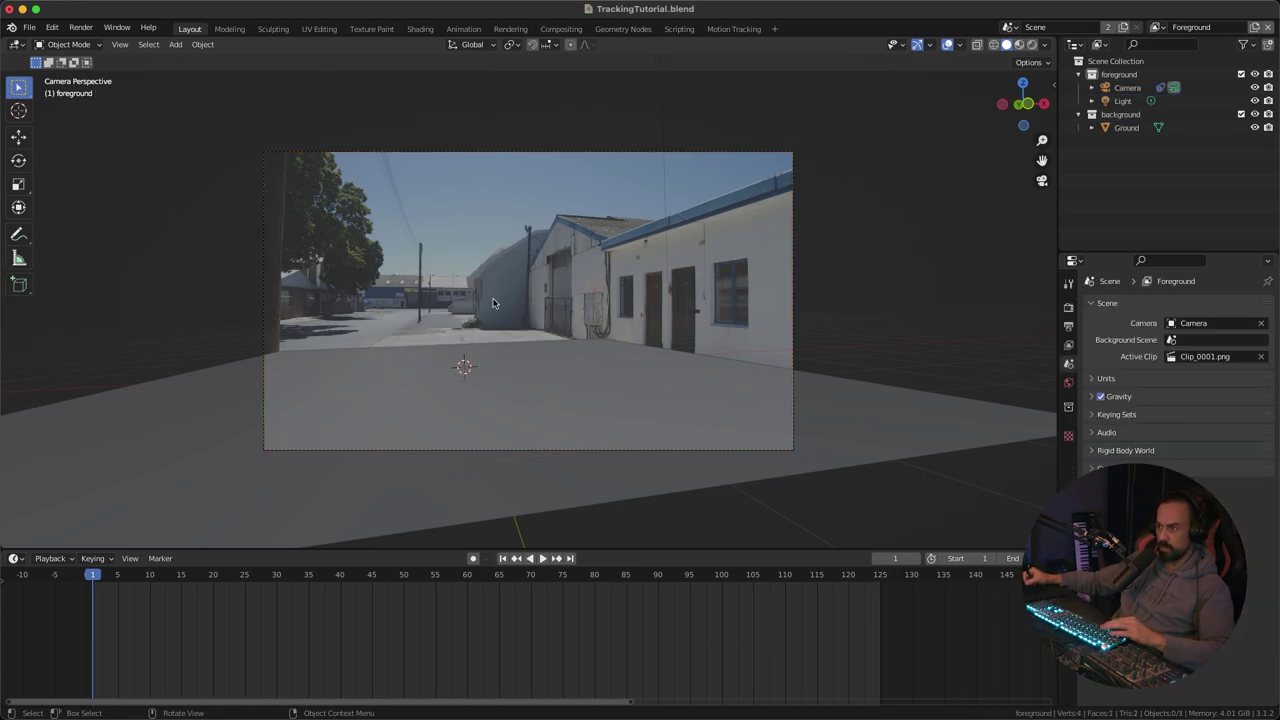
left_click(664, 187)
key("x")
left_click(667, 215)
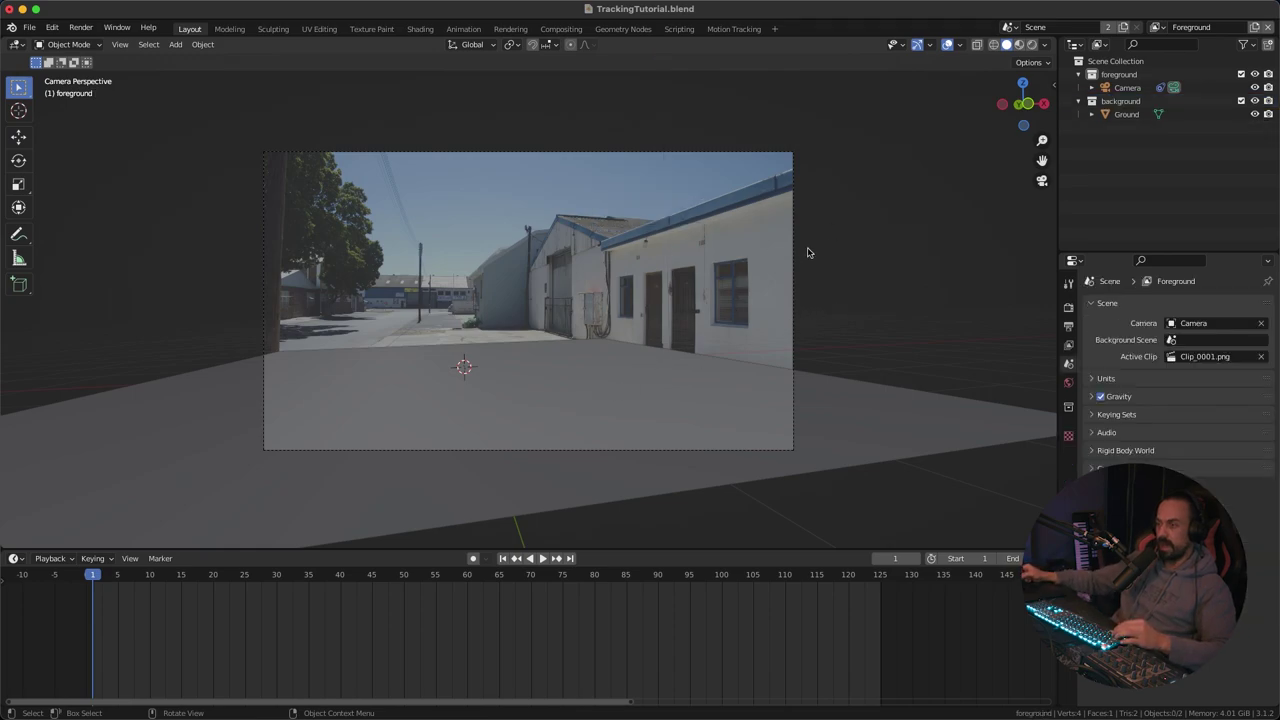
Step: Leave the camera view and turn on the Motion Tracking overlay for the viewport
scroll(809, 253, "down", 4)
middle_click_drag(786, 280, 731, 401)
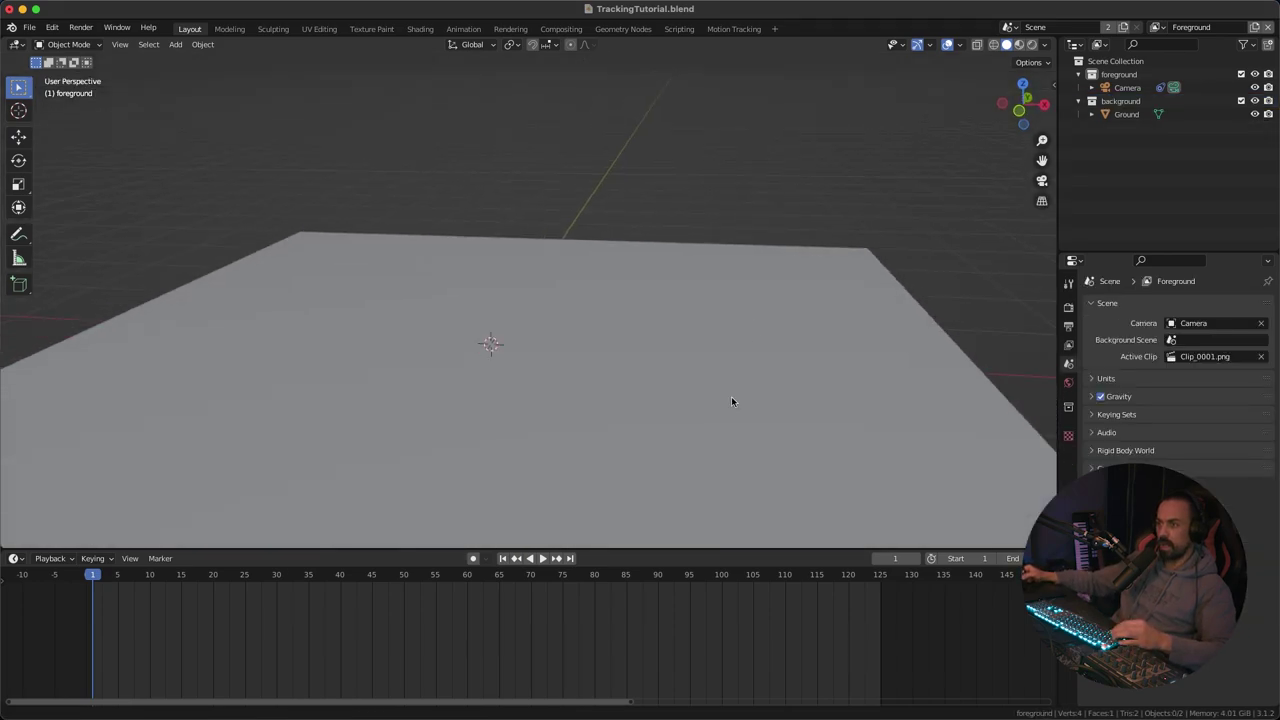
scroll(731, 401, "down", 5)
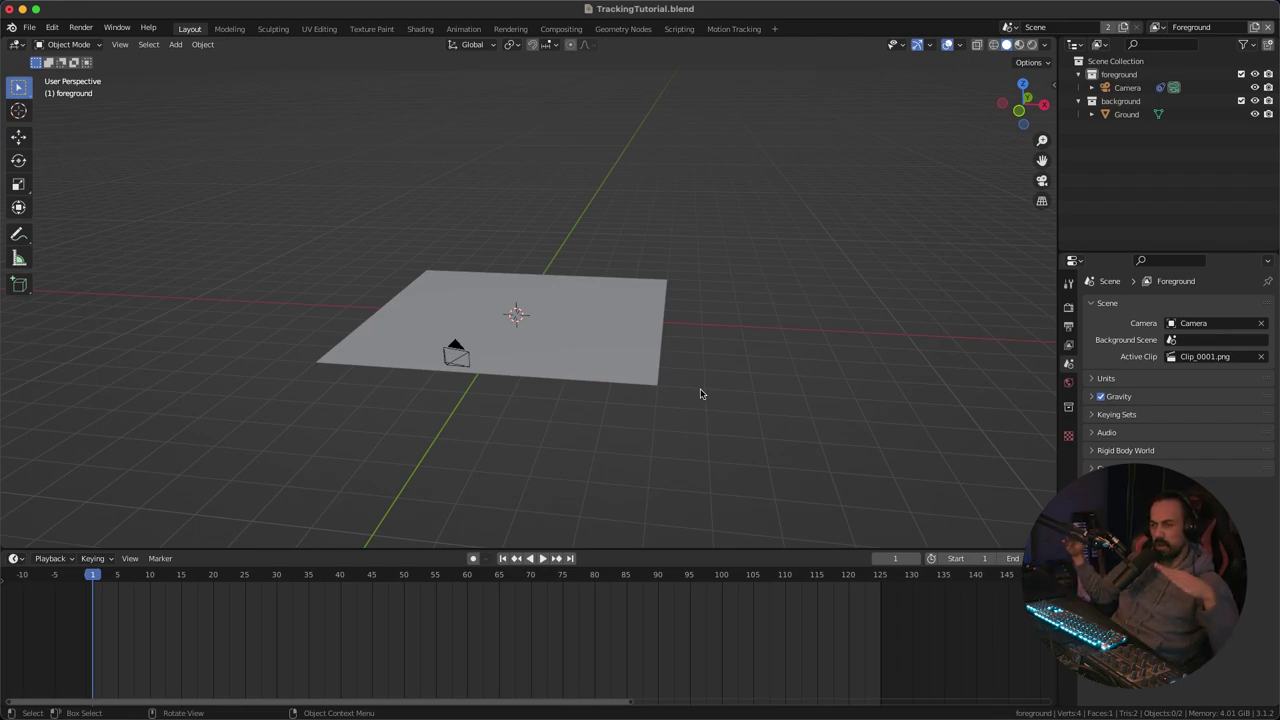
middle_click_drag(700, 392, 738, 266)
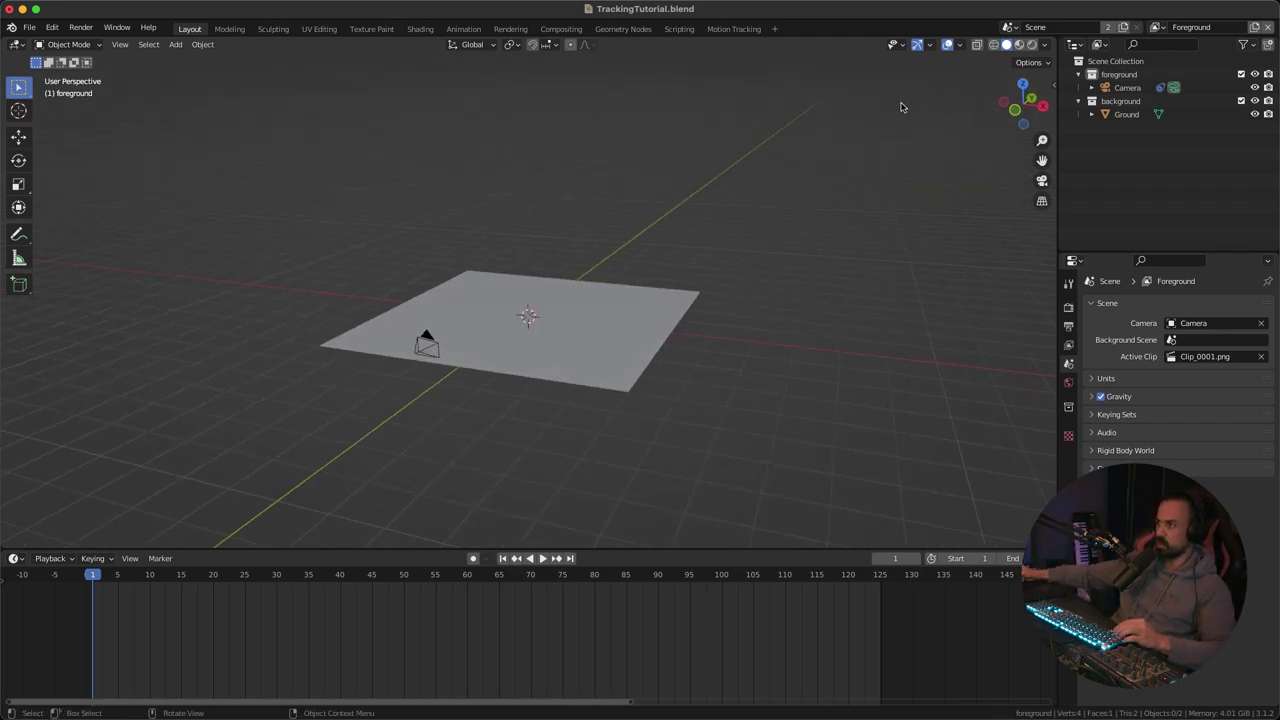
left_click(960, 46)
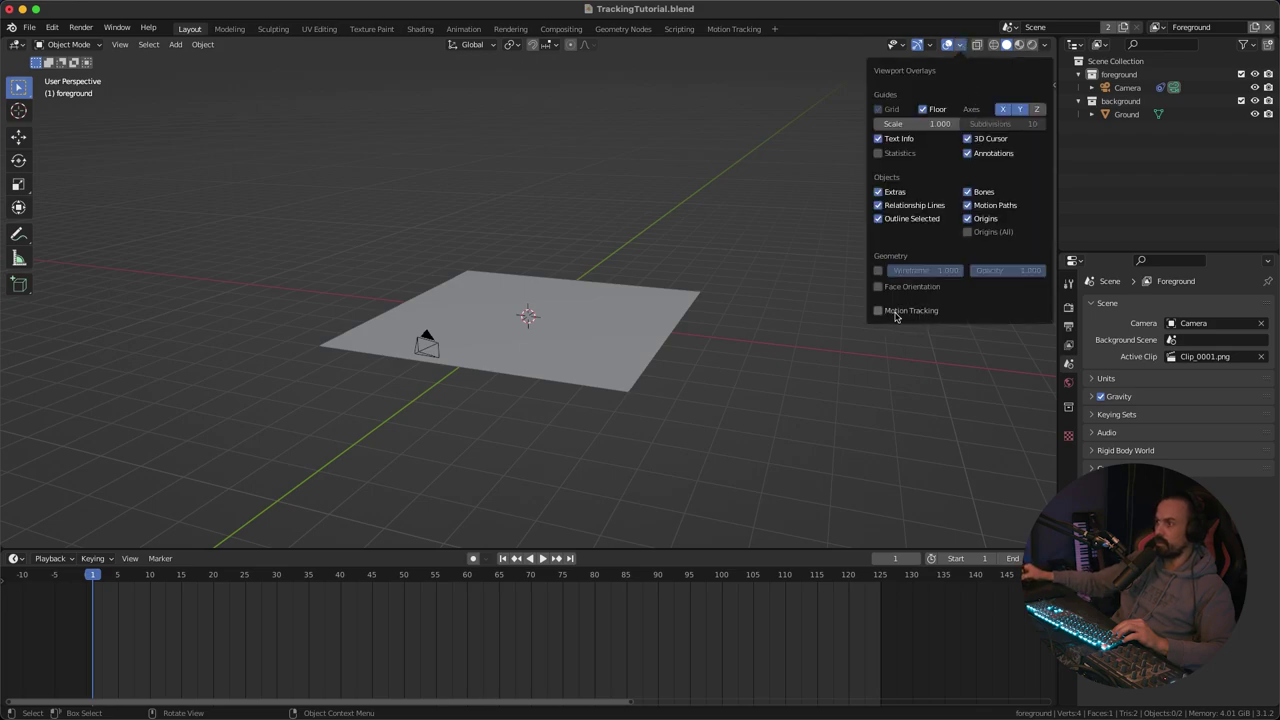
left_click(879, 311)
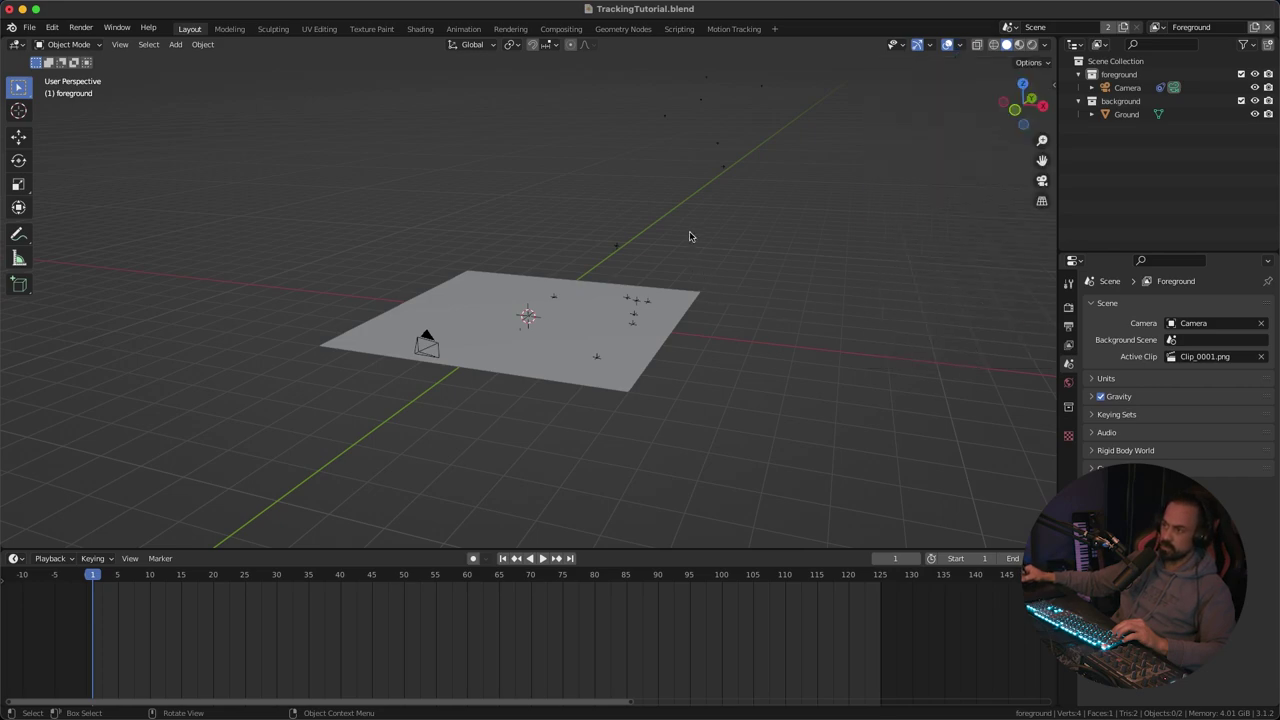
Step: Examine the 3D tracking points around the ground plane, selecting points, the camera and the plane to see what belongs together
middle_click_drag(744, 268, 697, 254)
left_click(769, 251)
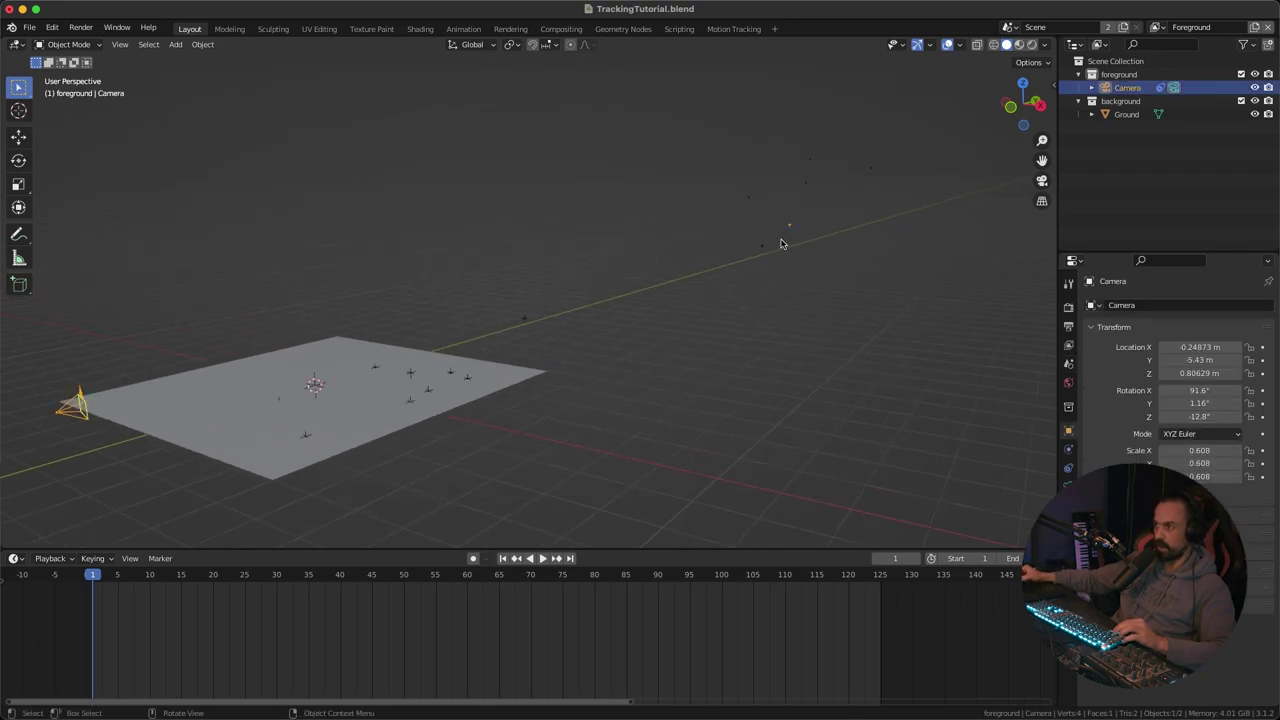
middle_click_drag(815, 191, 860, 212, "shift")
left_click(525, 345)
left_click(513, 333)
middle_click_drag(548, 326, 584, 364)
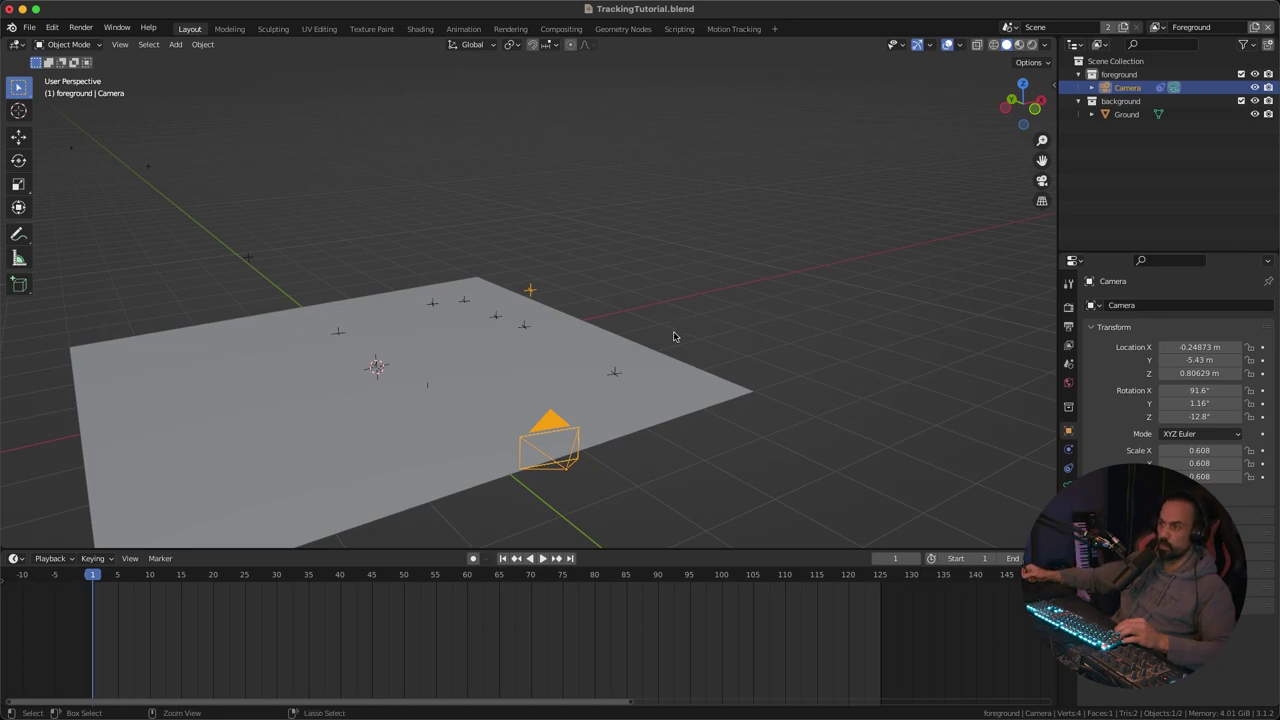
scroll(600, 454, "down", 3)
middle_click_drag(599, 454, 514, 280)
left_click(461, 395)
middle_click_drag(559, 323, 857, 234)
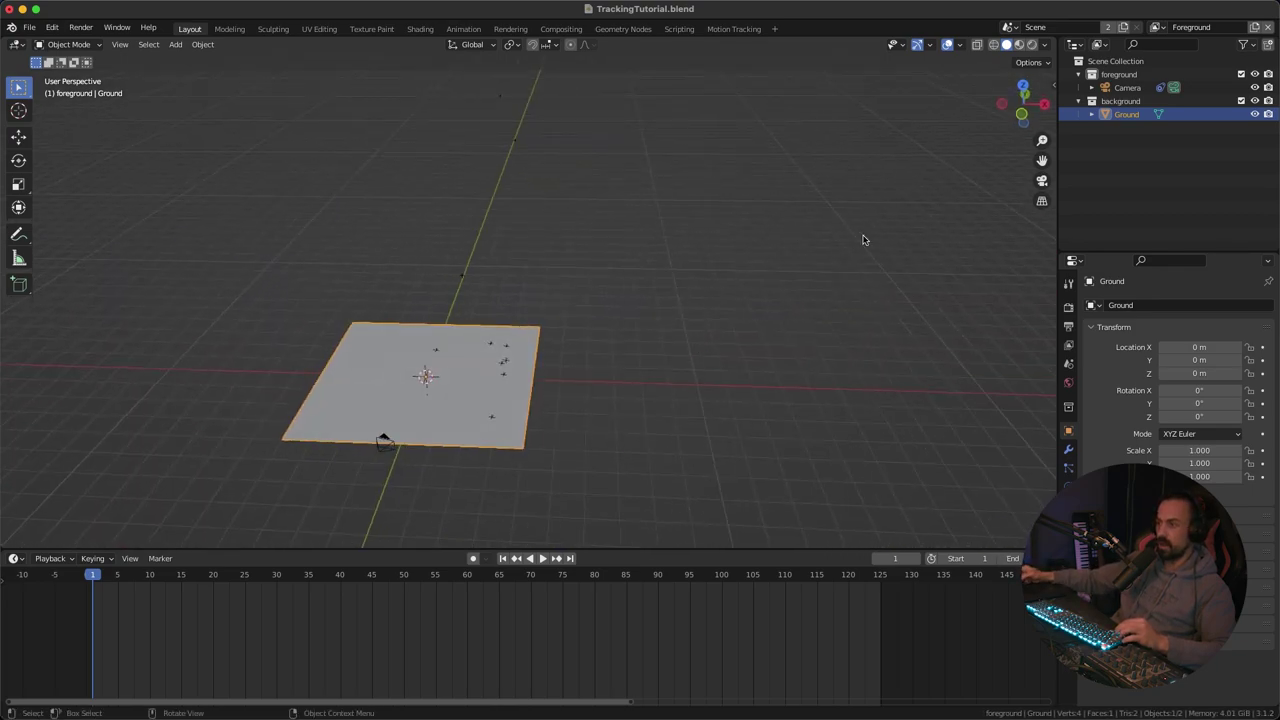
Step: Select the camera in the top view and try rotating it together with its tracking points
left_click(1024, 89)
scroll(723, 380, "down", 6)
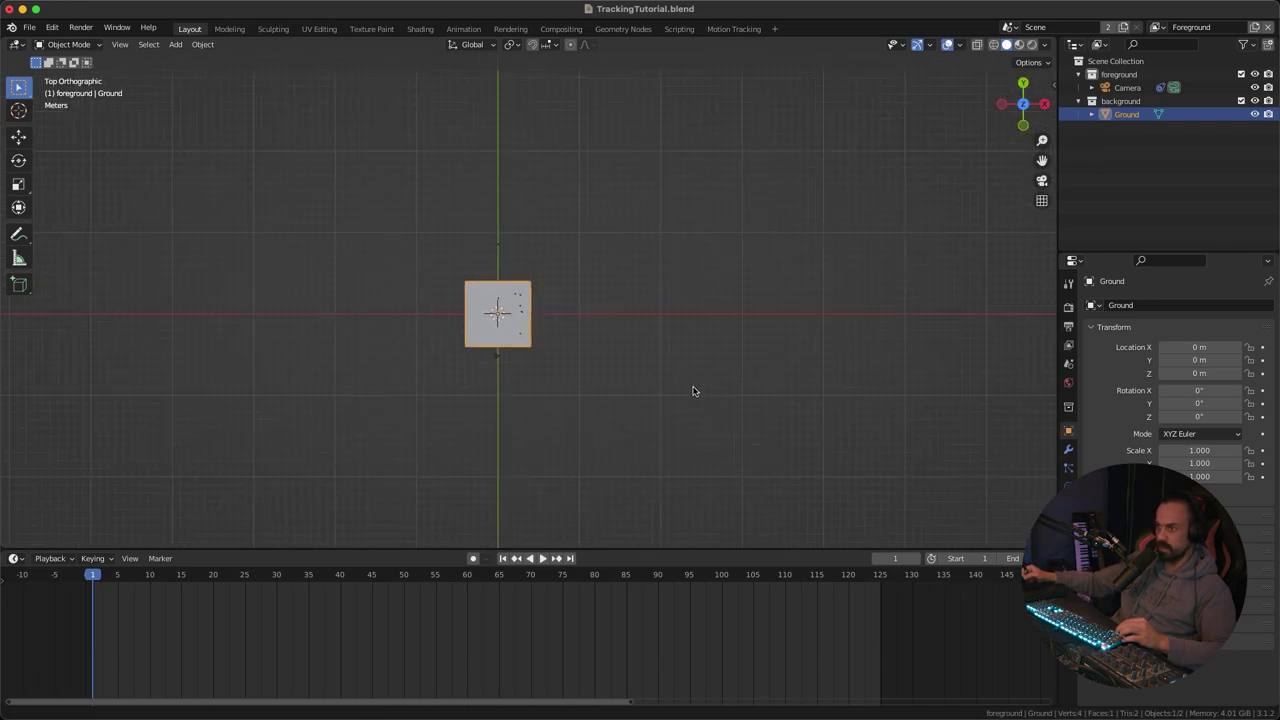
scroll(694, 391, "up", 10)
scroll(700, 389, "down", 5)
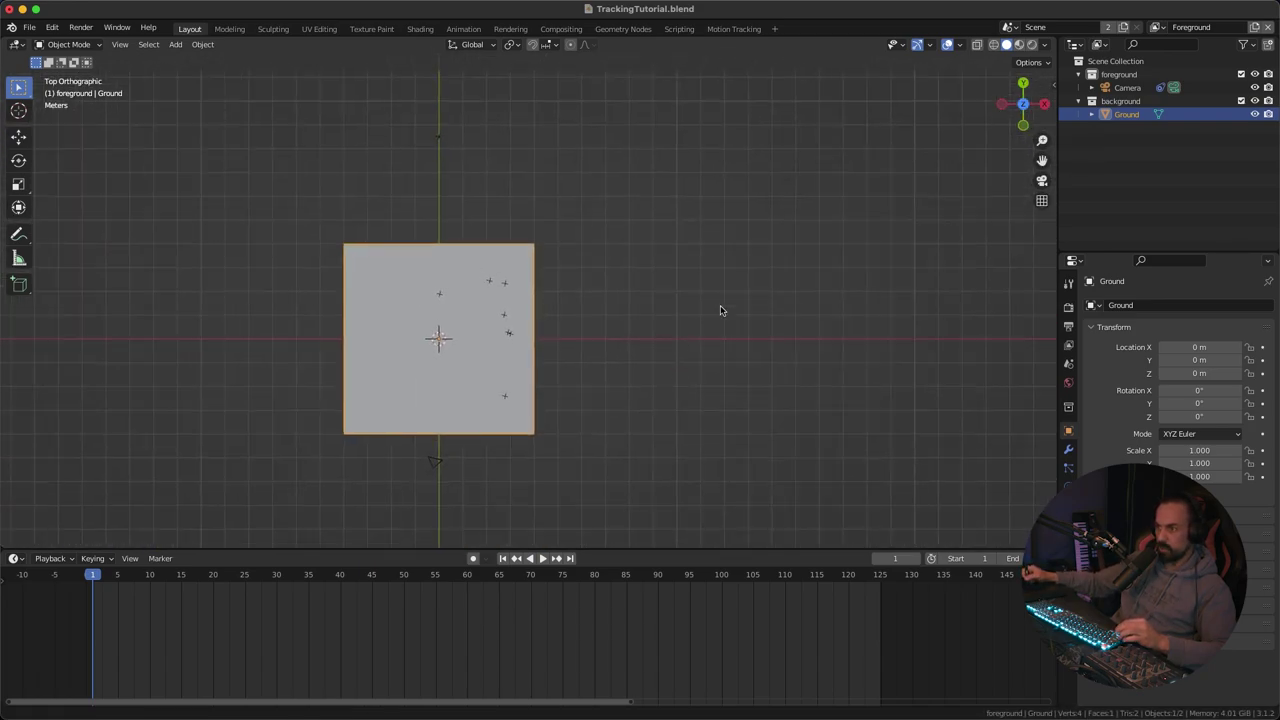
middle_click_drag(709, 319, 745, 273, "shift")
left_click(469, 416)
middle_click_drag(672, 341, 694, 291, "ctrl")
middle_click_drag(746, 221, 740, 270, "shift")
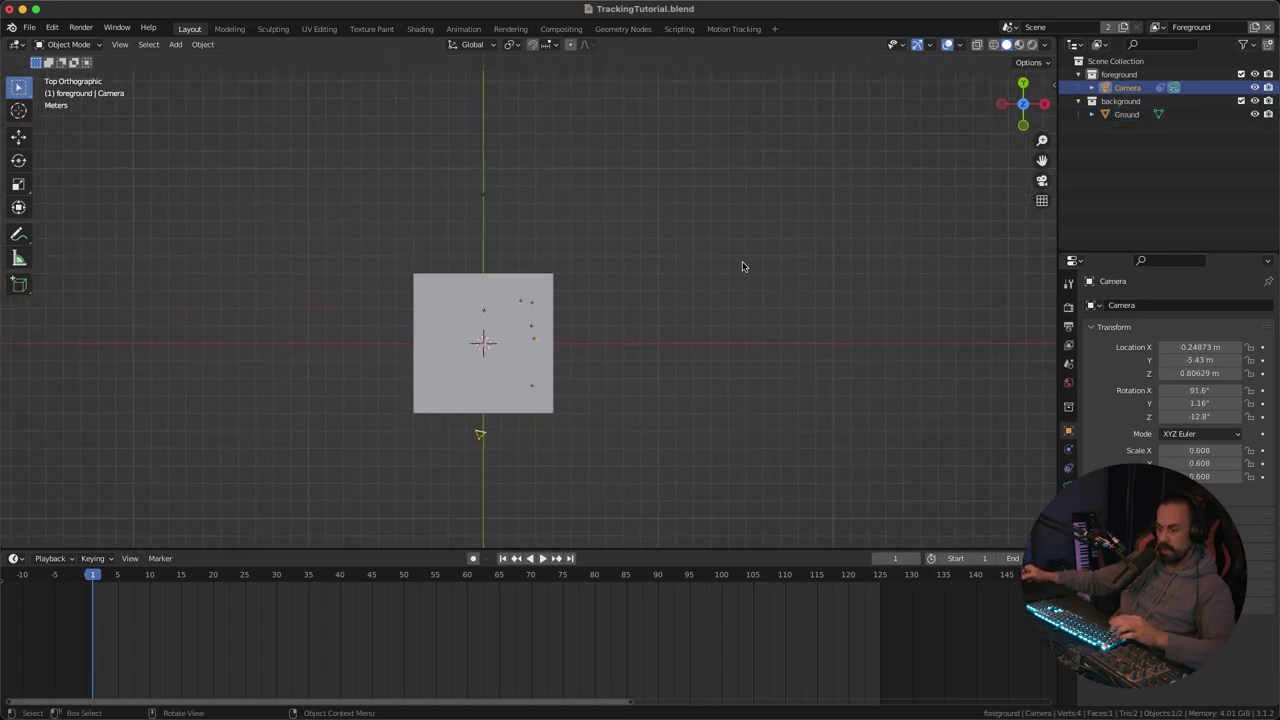
key("r")
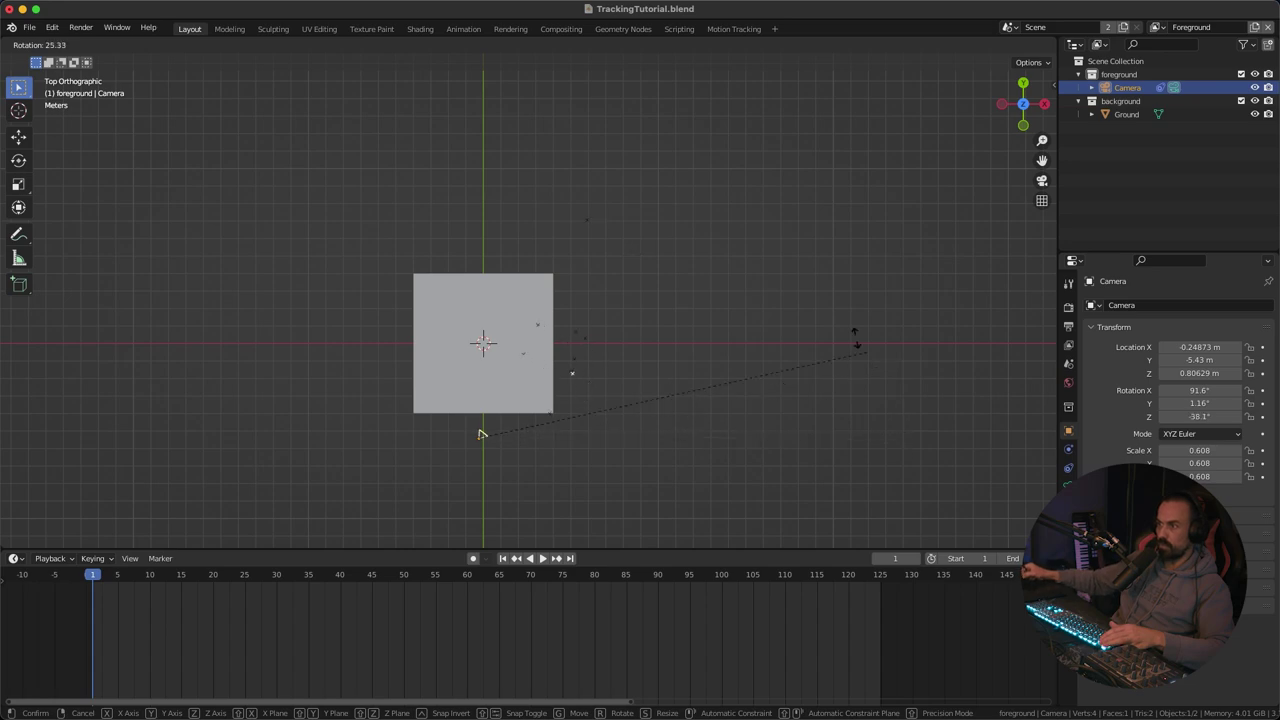
key("Escape")
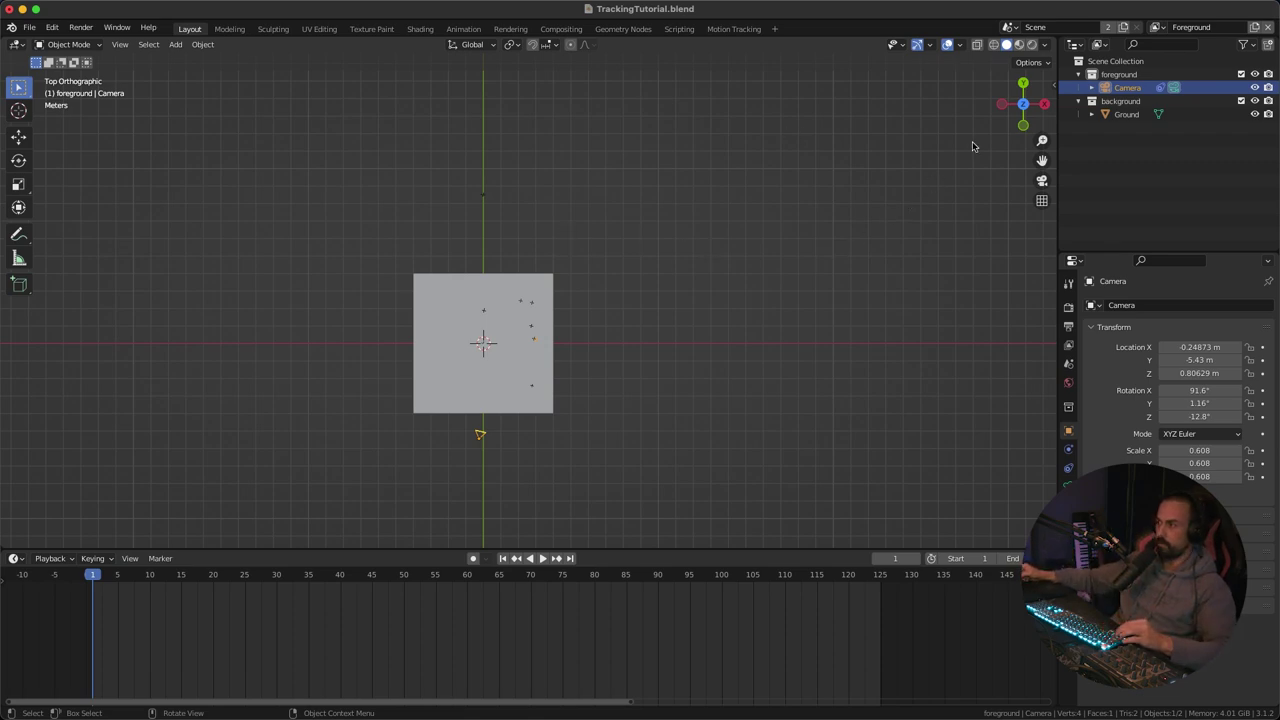
Step: Examine from above how the tracking points lie relative to the ground plane and the axes
scroll(652, 281, "down", 3)
scroll(643, 286, "up", 12)
scroll(634, 277, "down", 4)
middle_click_drag(652, 306, 674, 181, "shift")
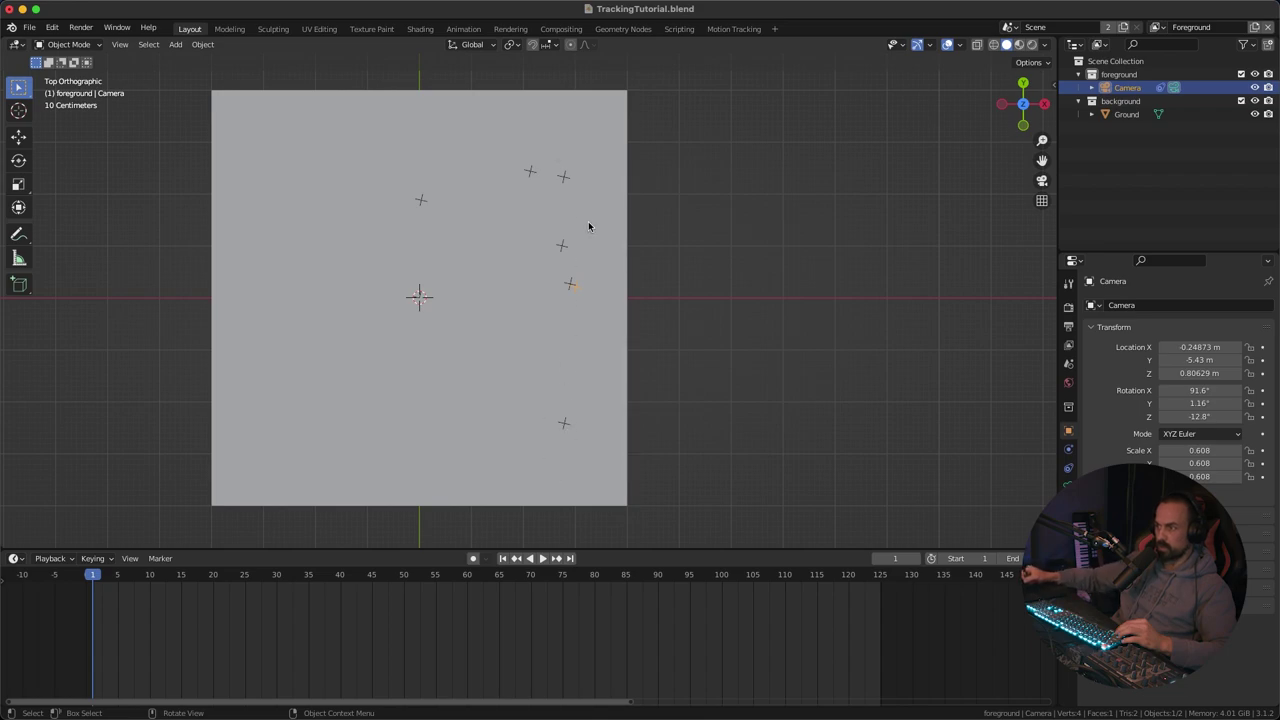
scroll(578, 439, "down", 2)
scroll(657, 354, "up", 3)
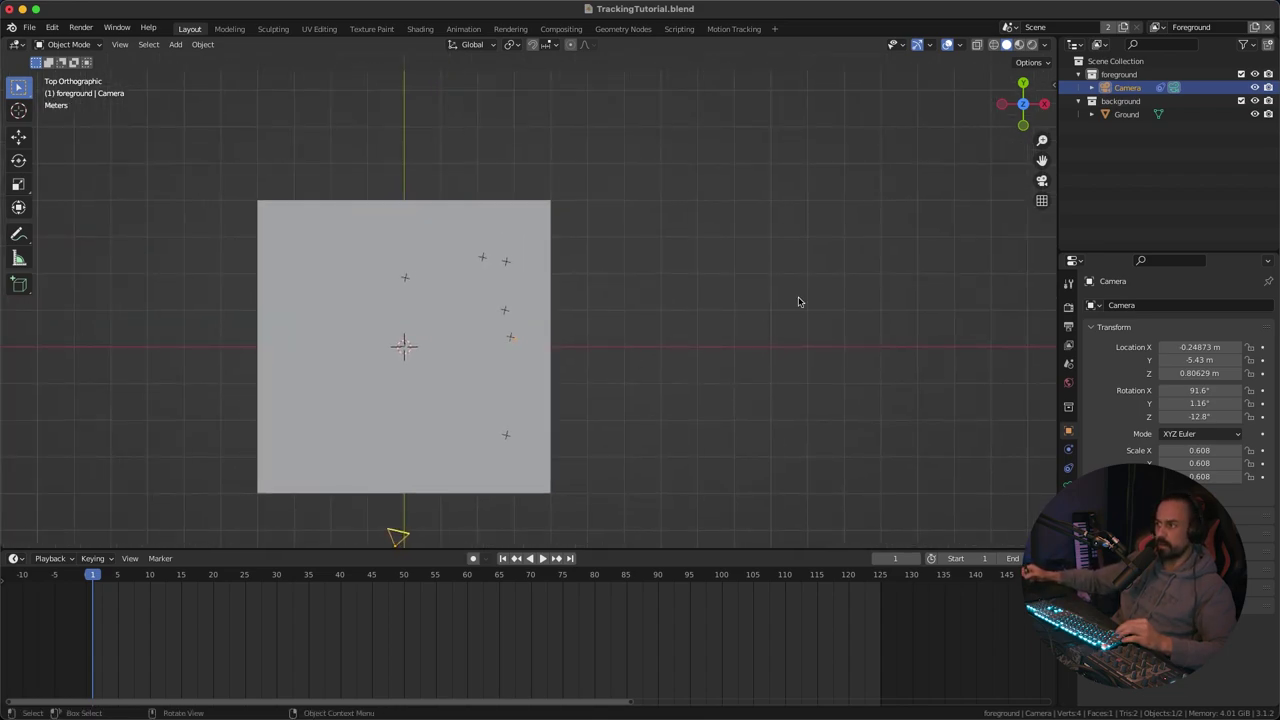
Step: In the right side view, rotate the camera to an X rotation of about 102°, tilting the tracking points off the ground line
middle_click_drag(907, 216, 881, 167)
left_click(1022, 111)
scroll(723, 291, "down", 3)
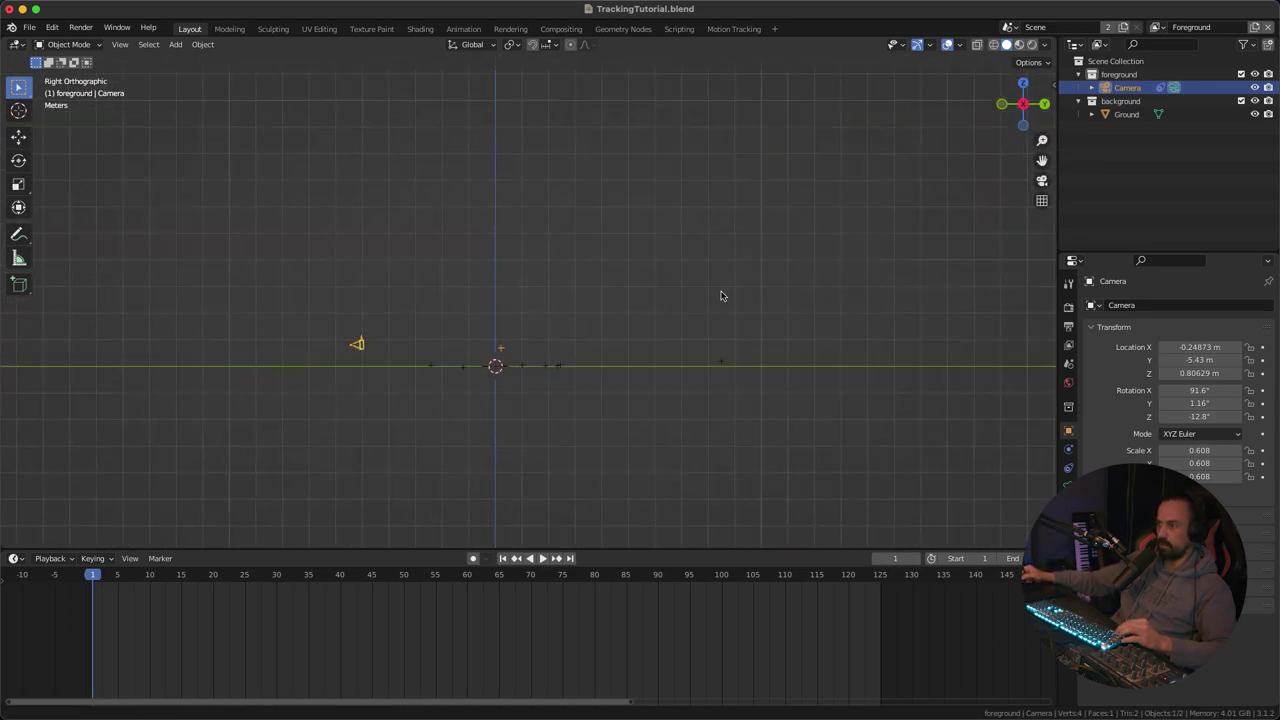
scroll(686, 283, "down", 4)
scroll(703, 257, "up", 8)
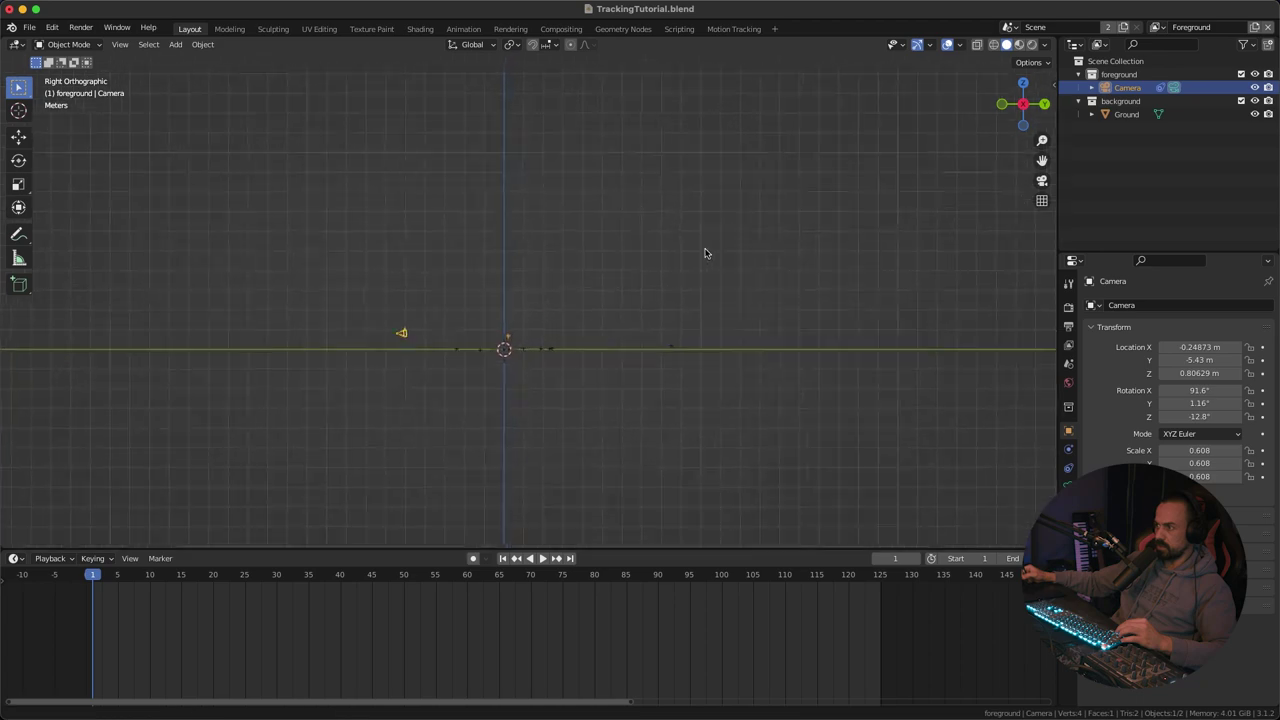
middle_click_drag(642, 334, 694, 260, "shift")
middle_click_drag(400, 492, 391, 394, "ctrl")
middle_click_drag(311, 446, 301, 489, "ctrl")
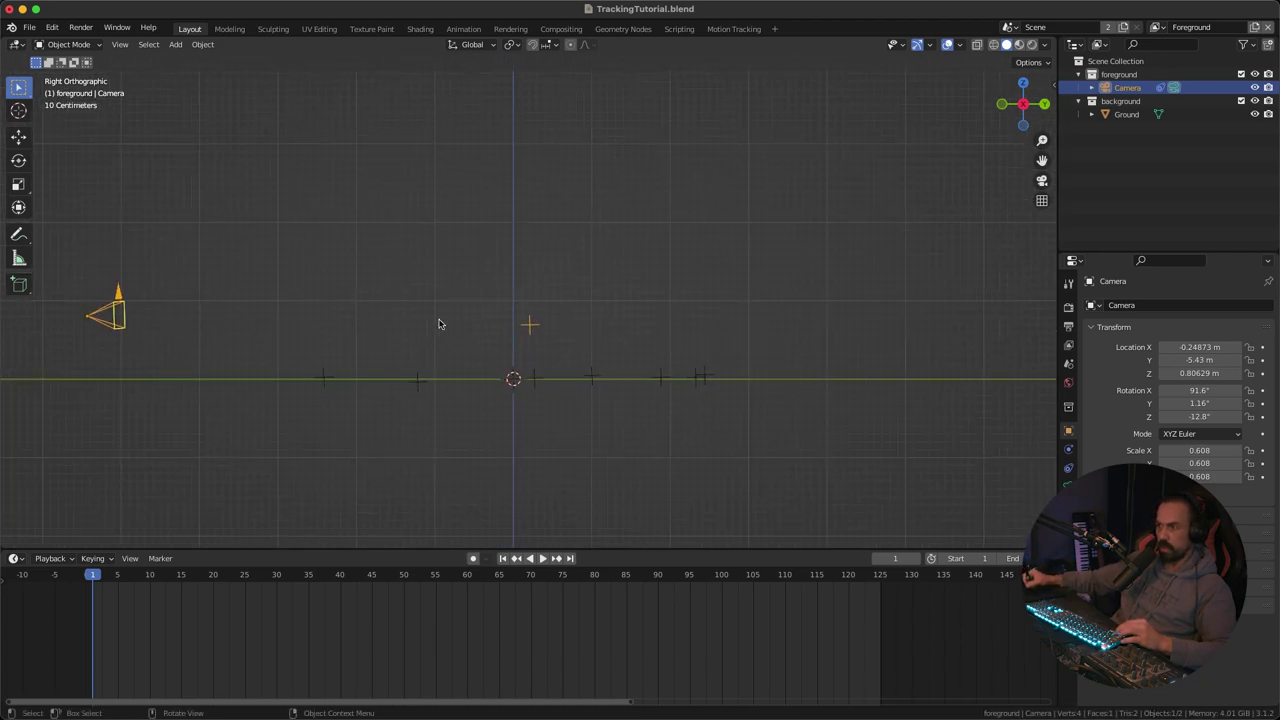
key("r")
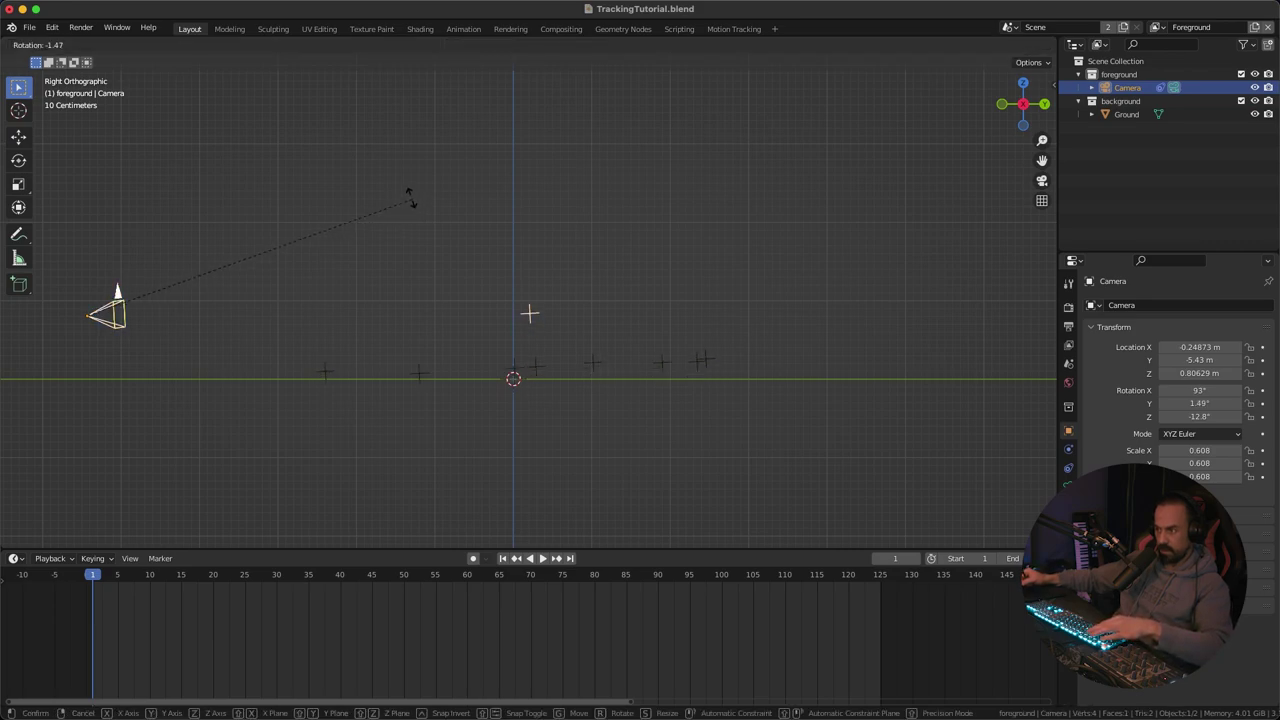
left_click(373, 165)
left_click(352, 345)
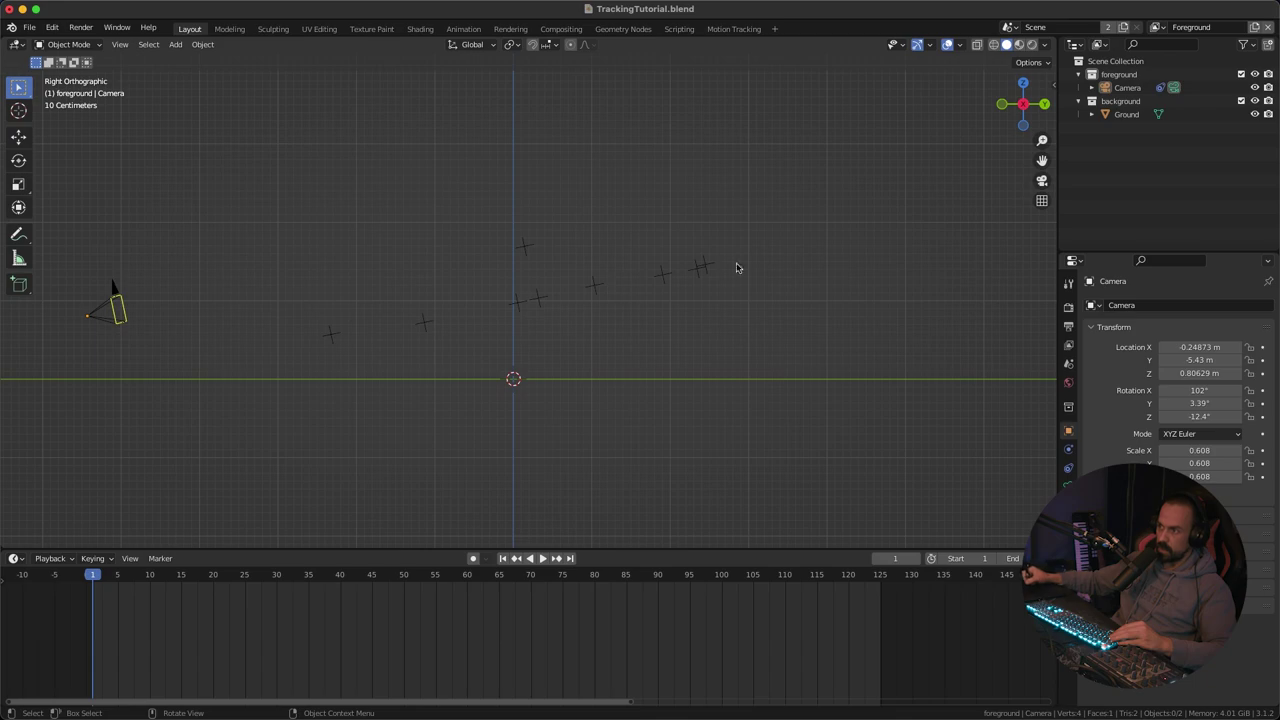
Step: Check the tilt through the camera, and in the right side view rotate the camera to about 91.4° X, levelling its points along the ground line
left_click(1040, 181)
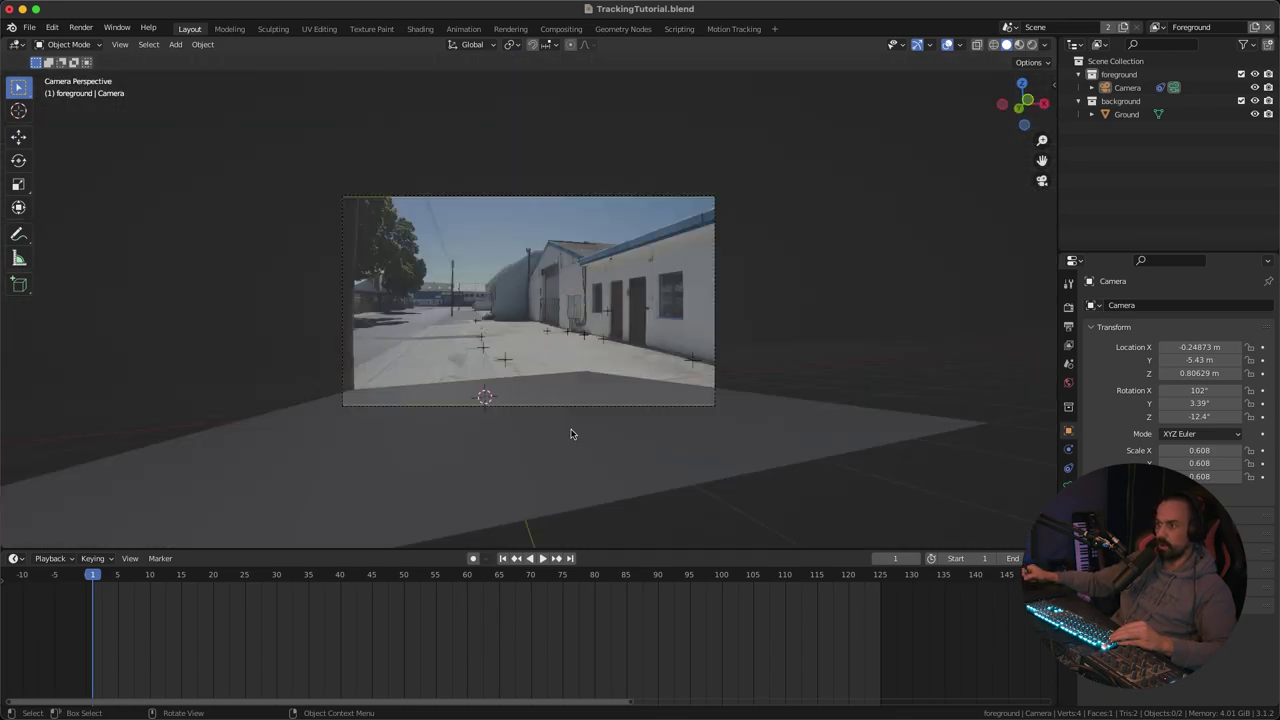
middle_click_drag(854, 276, 732, 277)
left_click(1043, 103)
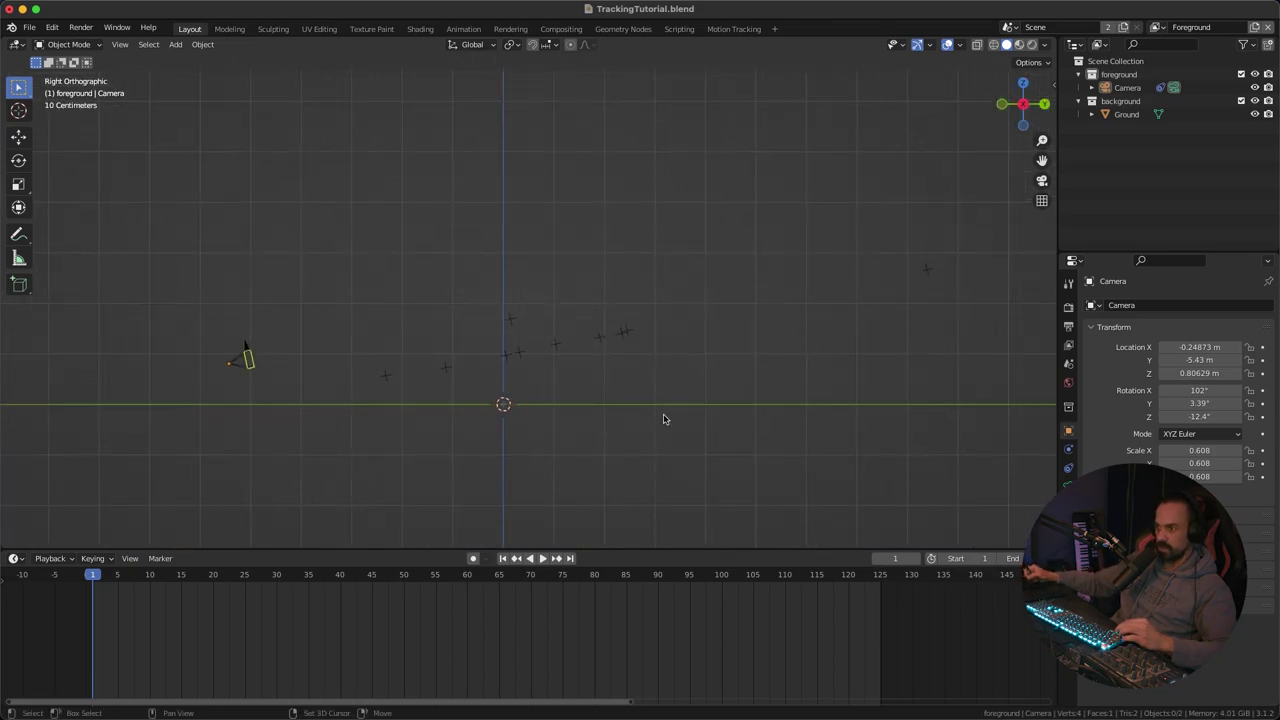
left_click(228, 352)
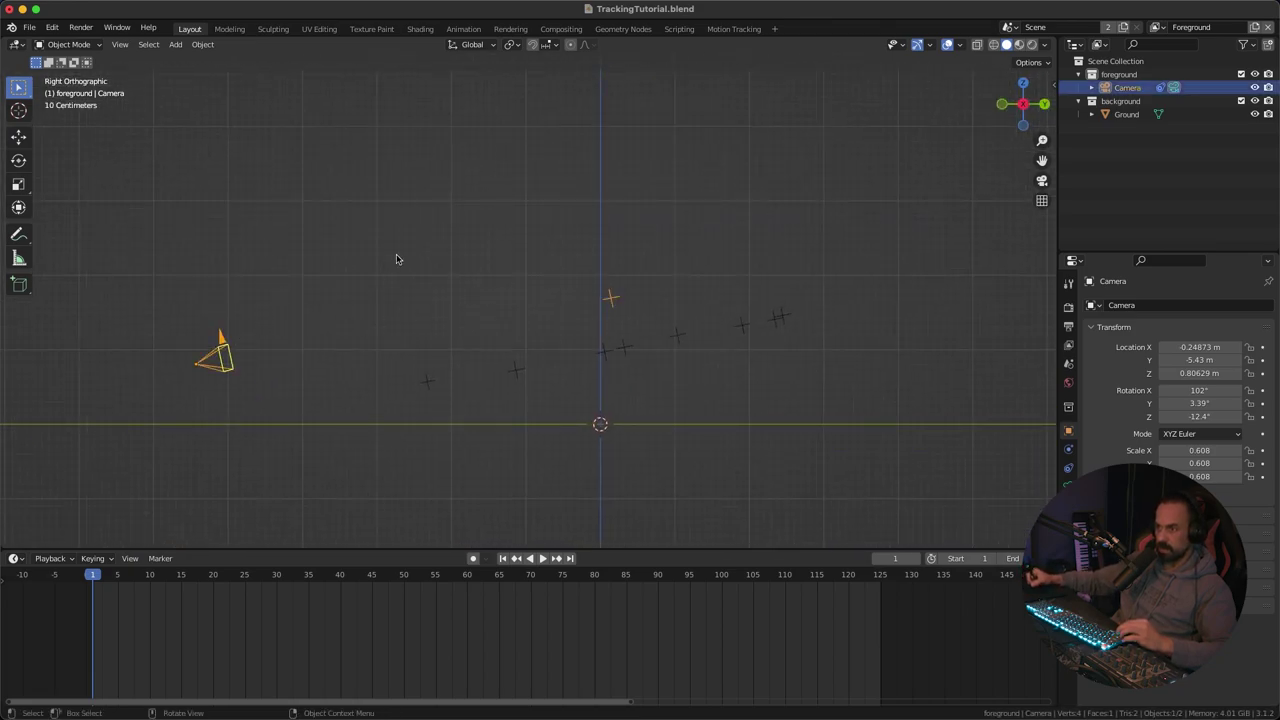
key("r")
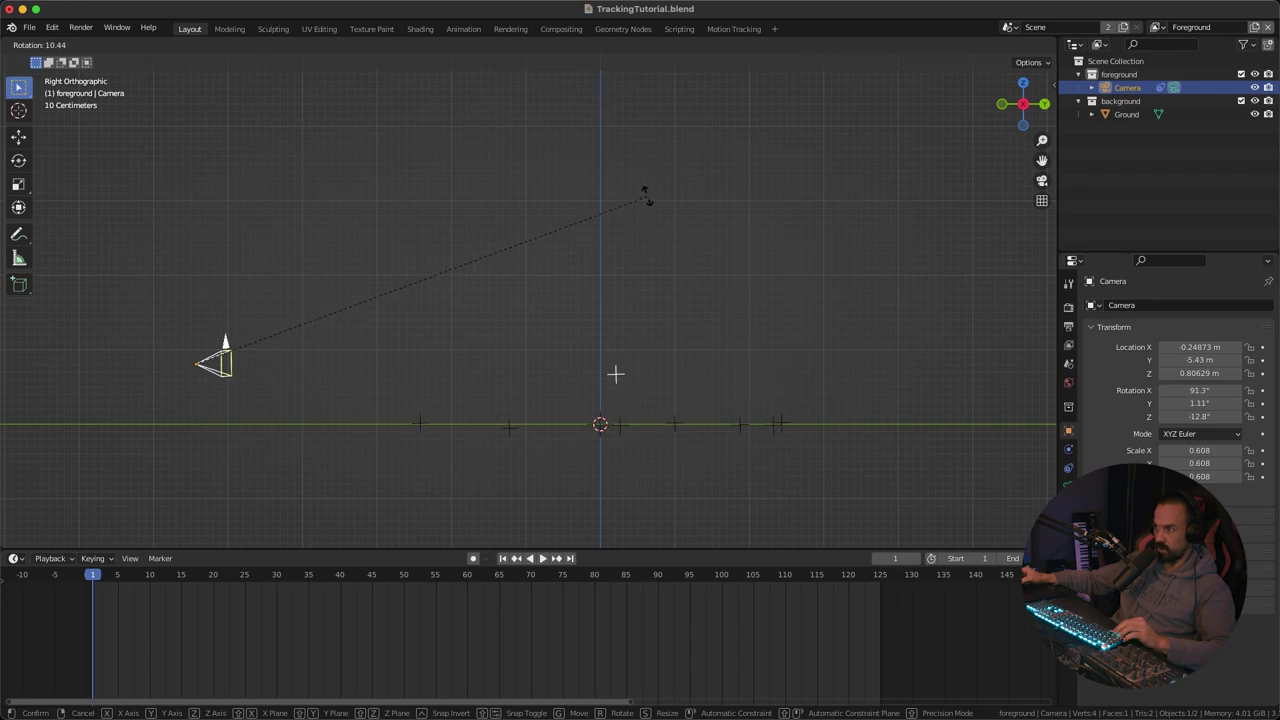
left_click(645, 196)
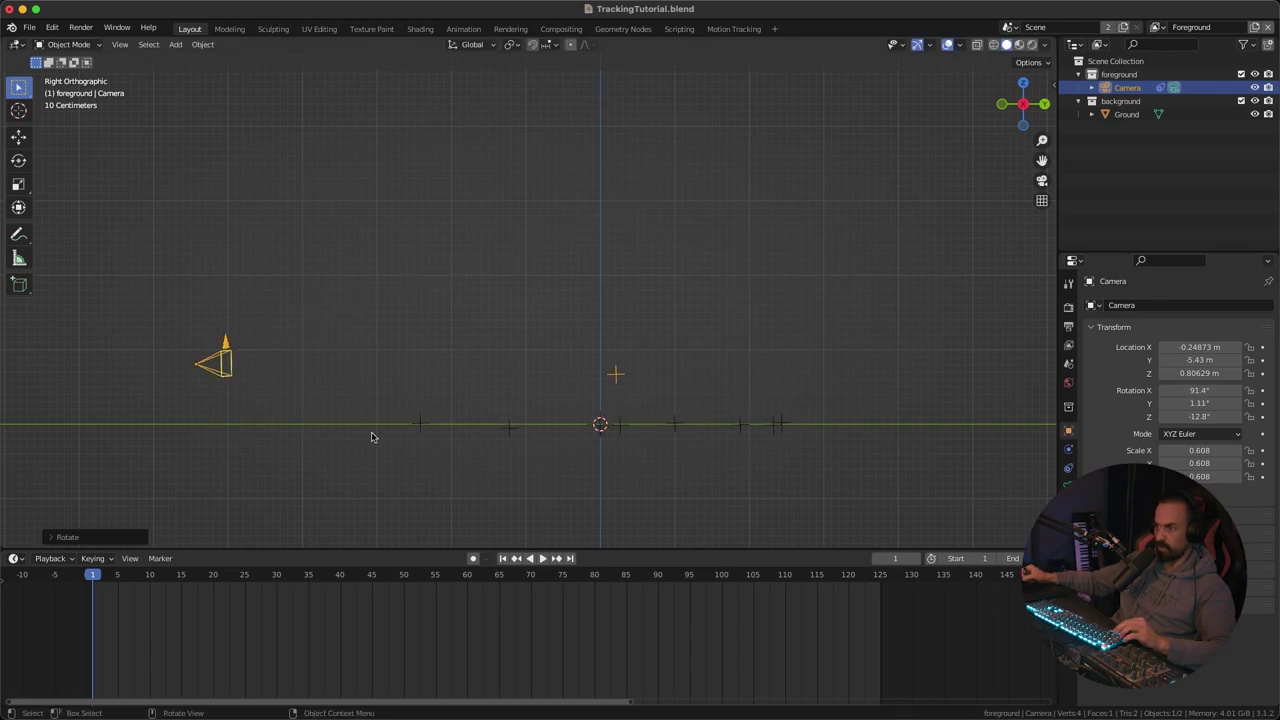
Step: In the front view, rotate the camera to about 0.87° Y so the tracking points line up along the ground line
left_click(1004, 105)
key("r")
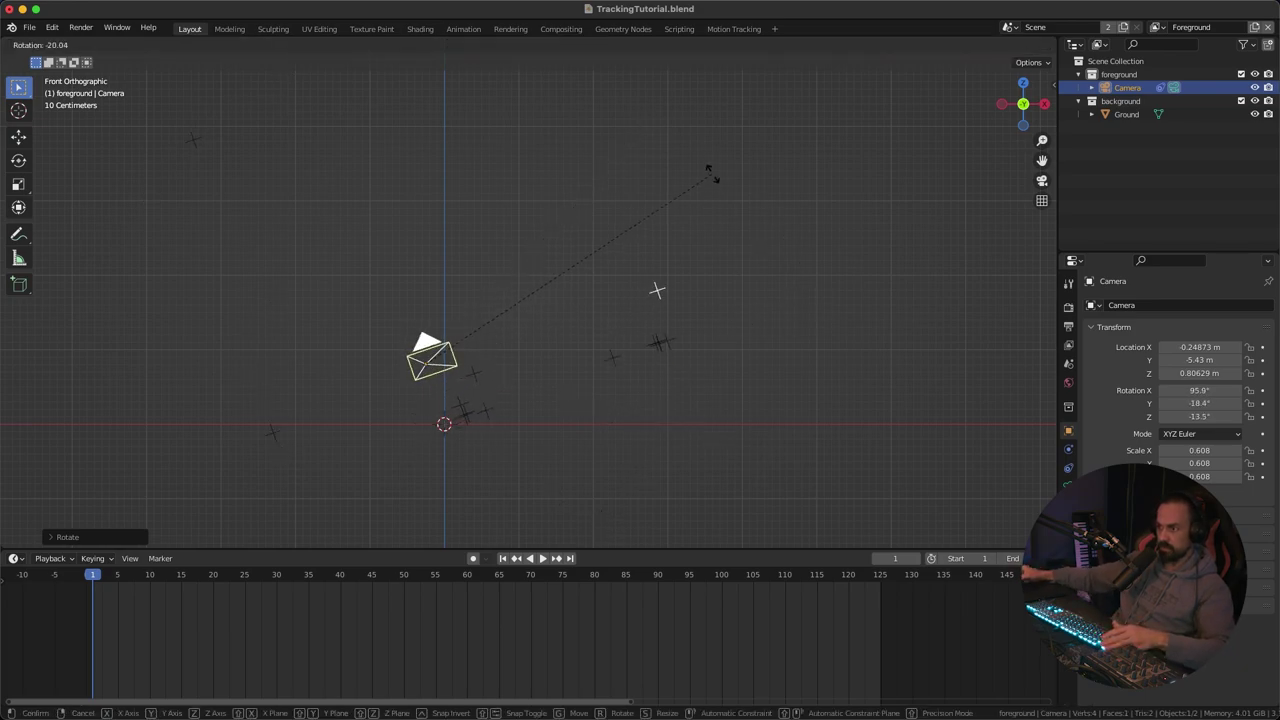
left_click(728, 292)
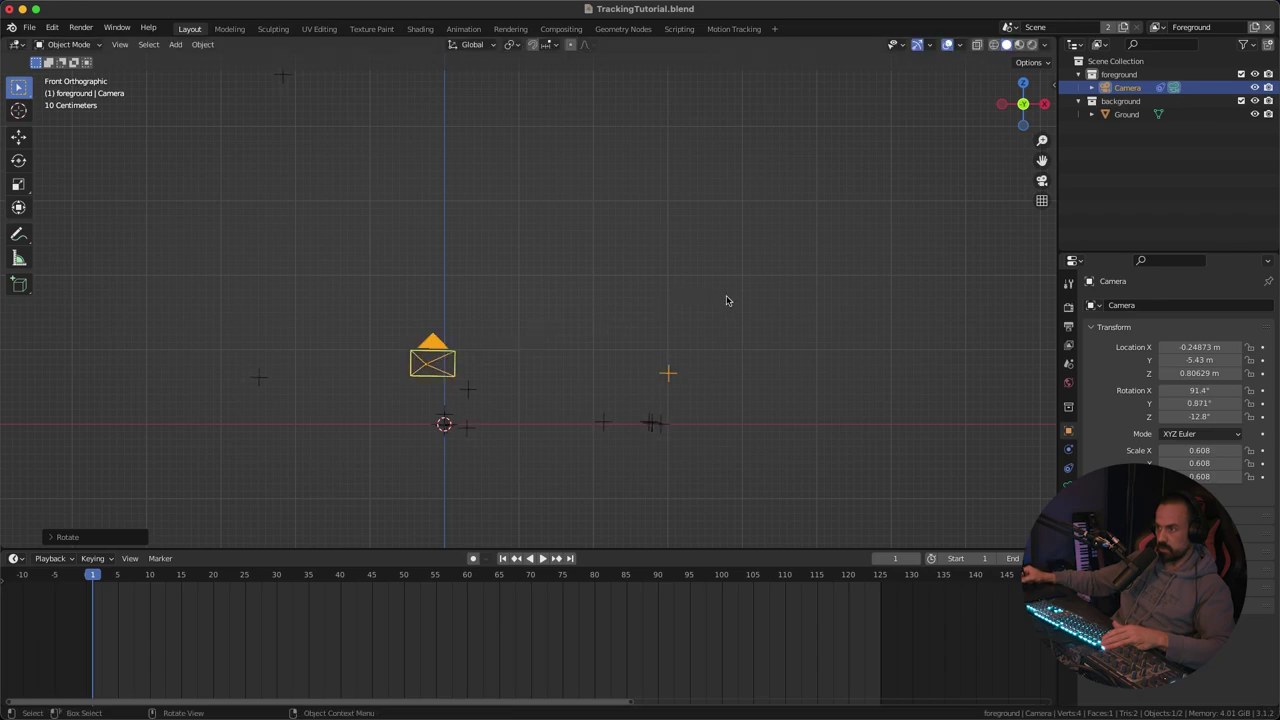
middle_click_drag(637, 440, 640, 251, "ctrl")
middle_click_drag(454, 394, 568, 357, "ctrl")
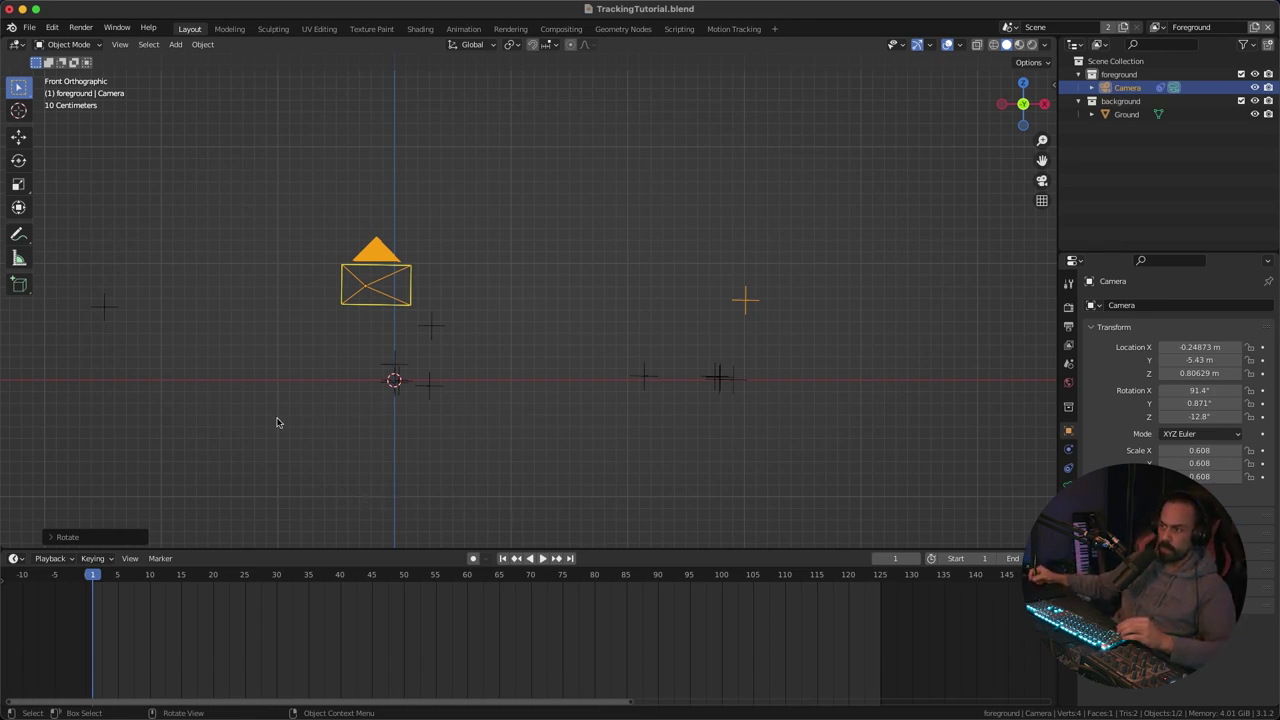
scroll(644, 399, "down", 4)
middle_click_drag(600, 338, 659, 407, "shift")
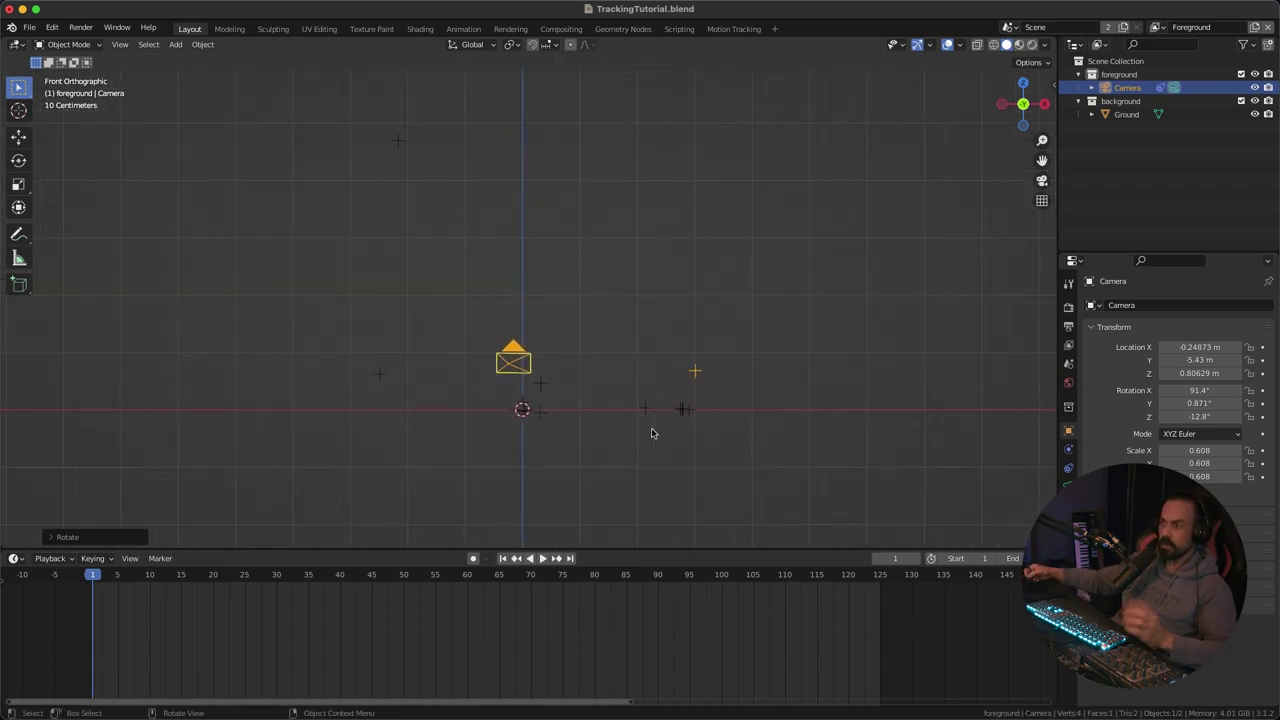
Step: Scale the ground plane to about 0.414 while looking through the camera, and enlarge the viewport by shrinking the timeline
left_click(1038, 181)
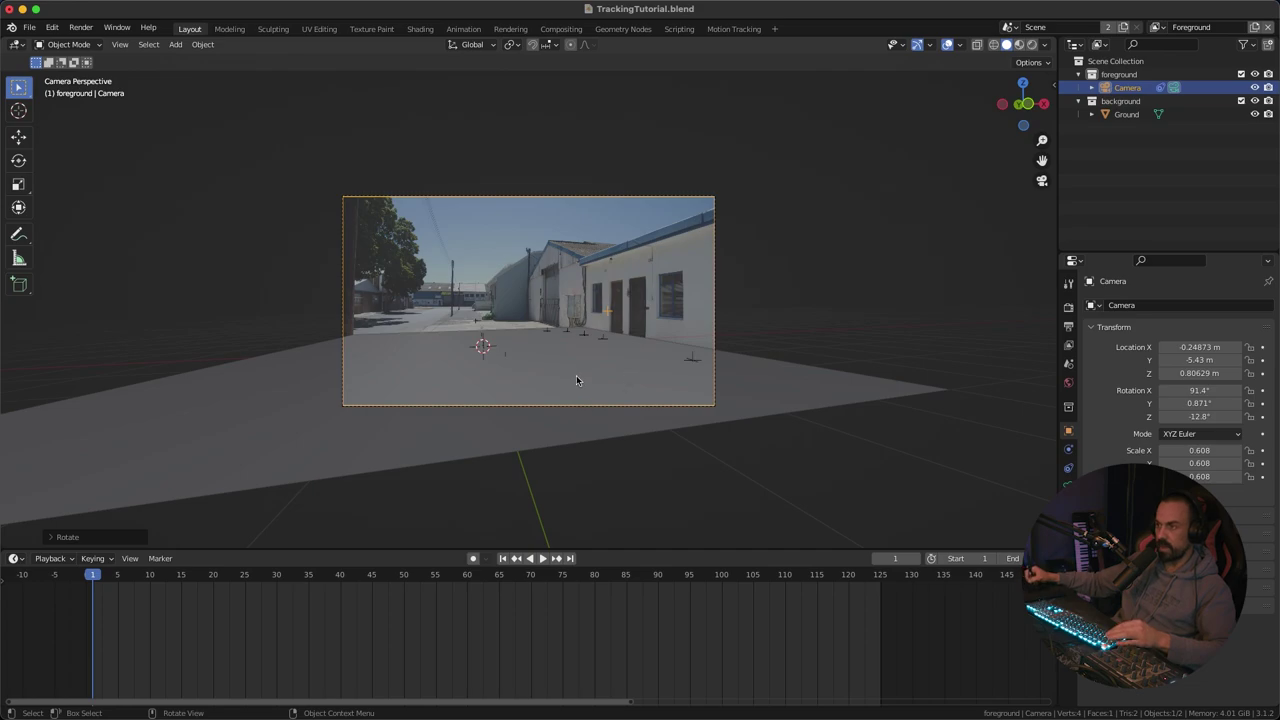
left_click(576, 377)
key("s")
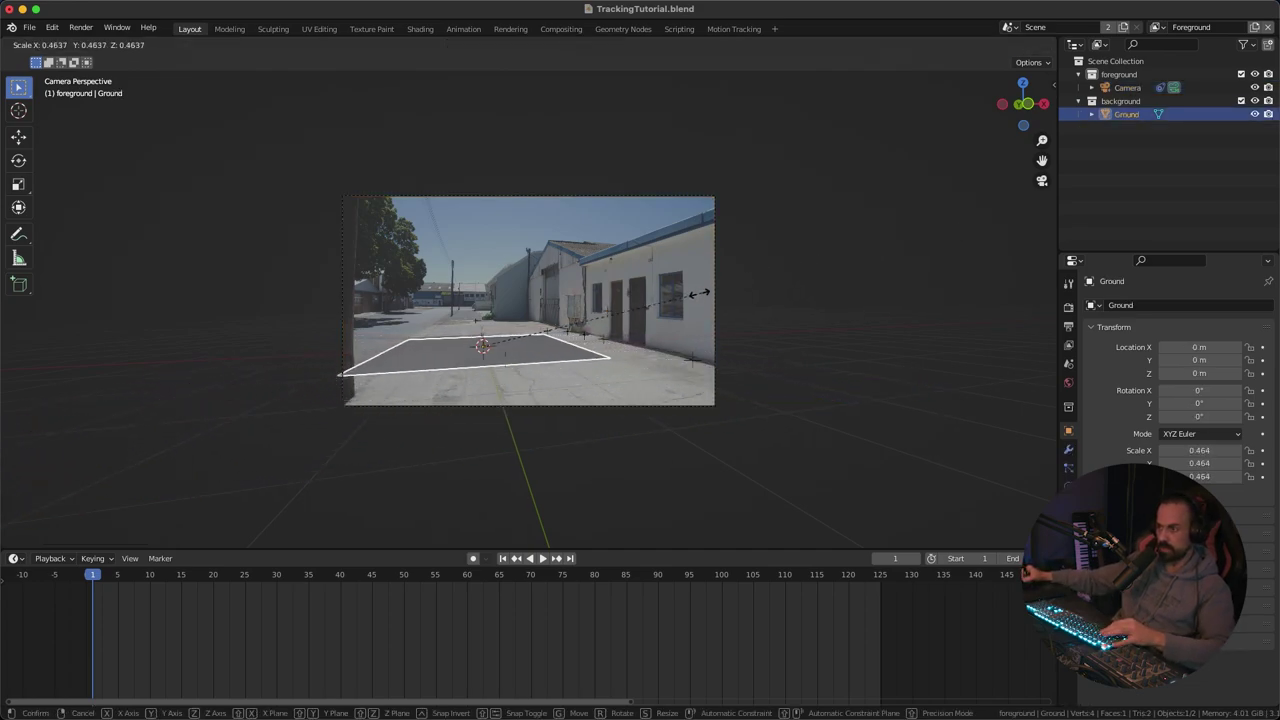
left_click(684, 328)
scroll(684, 328, "up", 4)
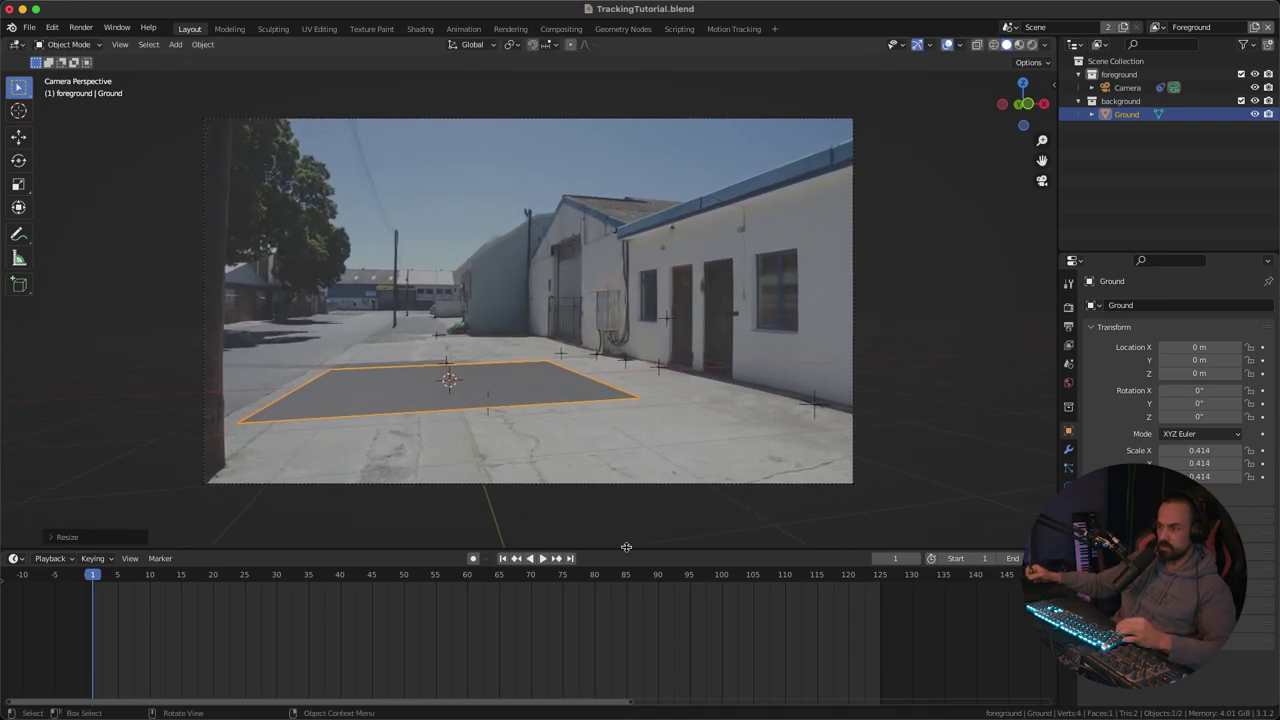
left_click_drag(616, 548, 622, 628)
scroll(655, 352, "up", 1)
scroll(497, 475, "up", 1)
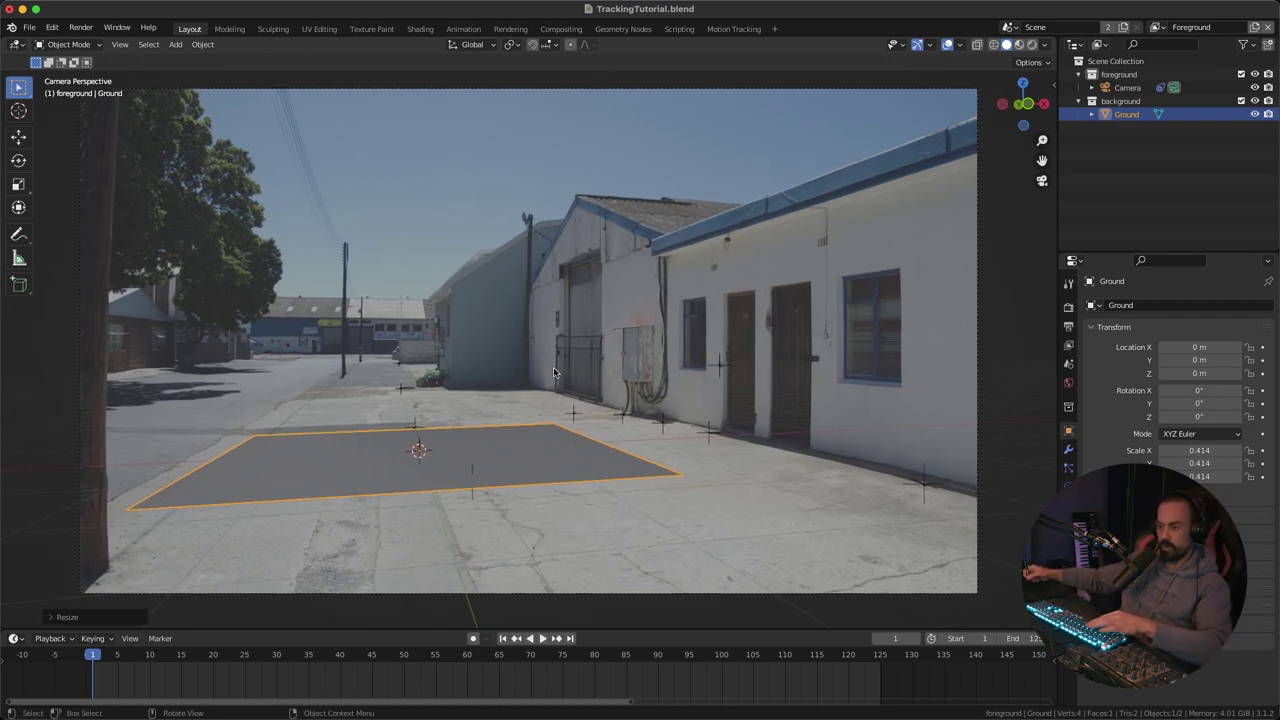
Step: Slide the ground plane along X to about 1.49 m and try sliding it along Y to compare it with the street
left_click(626, 316)
left_click(505, 457)
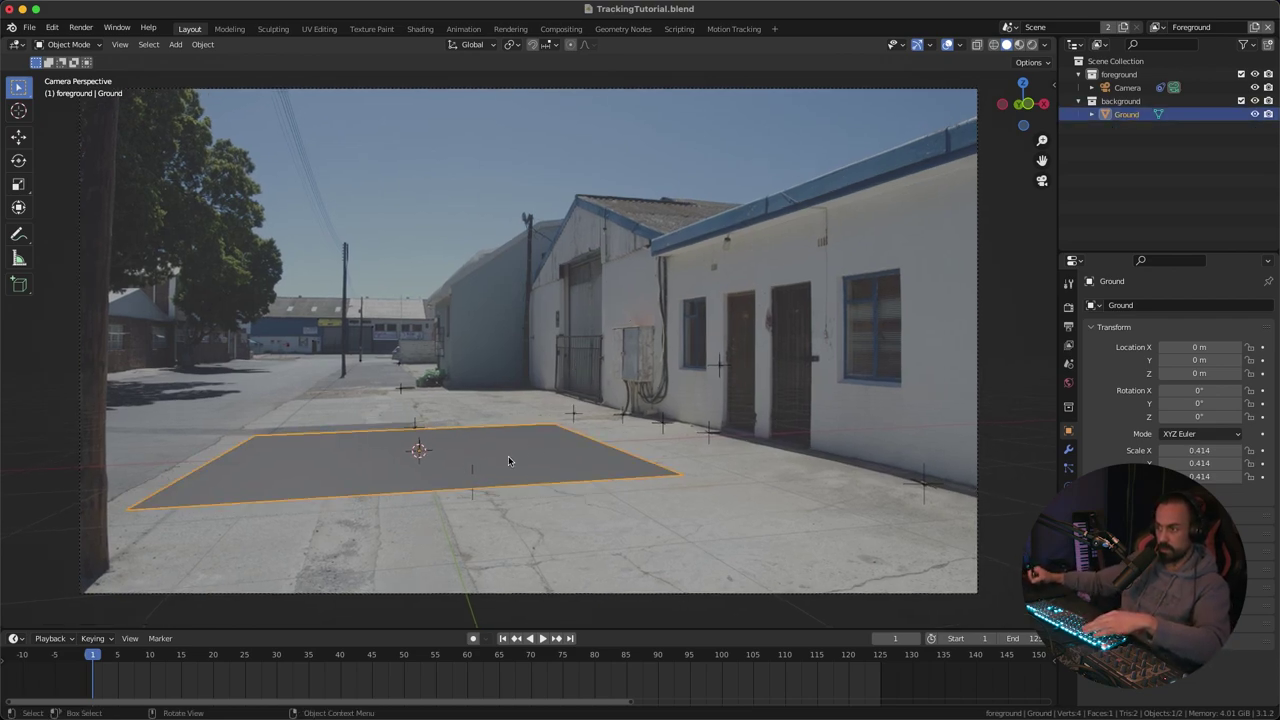
key("g")
key("x")
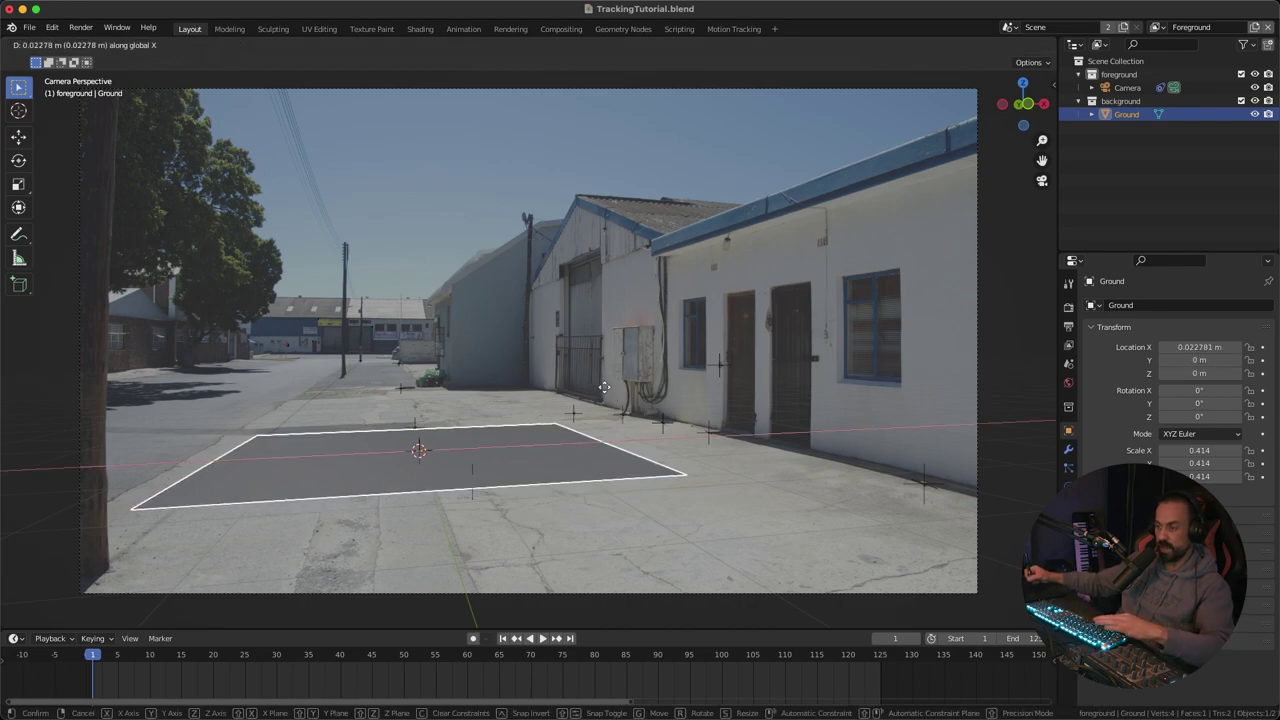
left_click(763, 378)
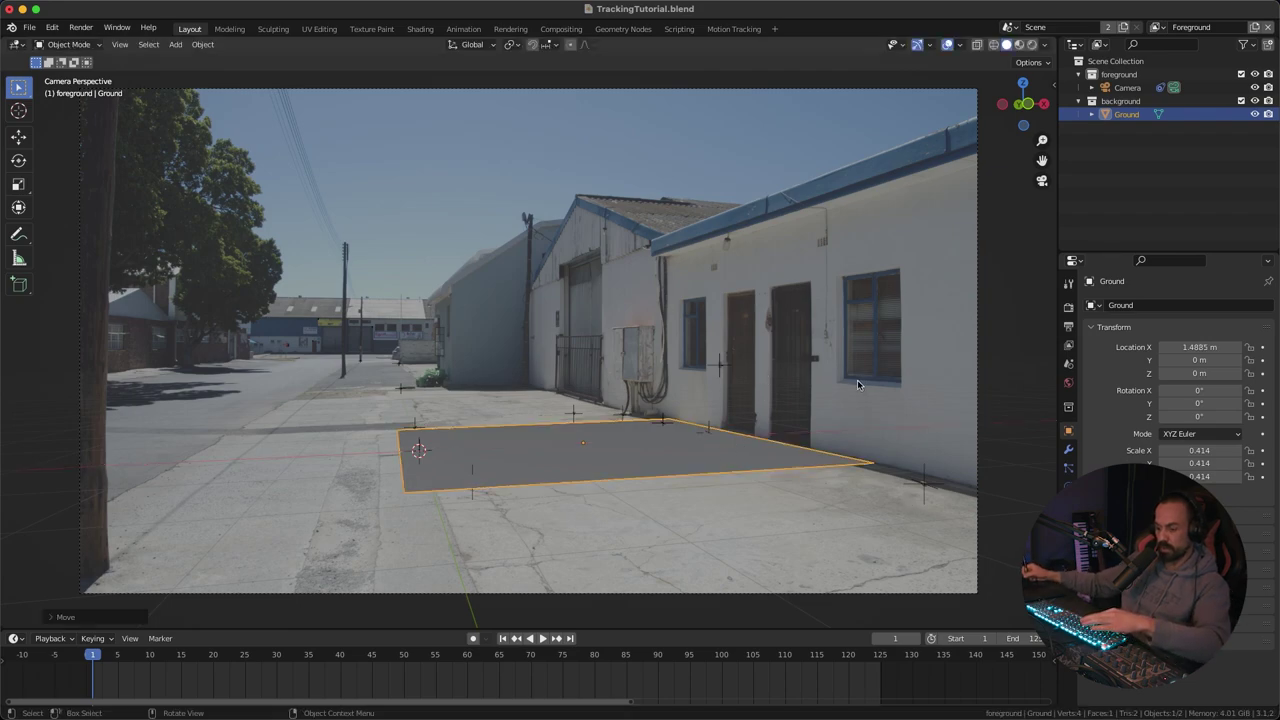
key("g")
key("y")
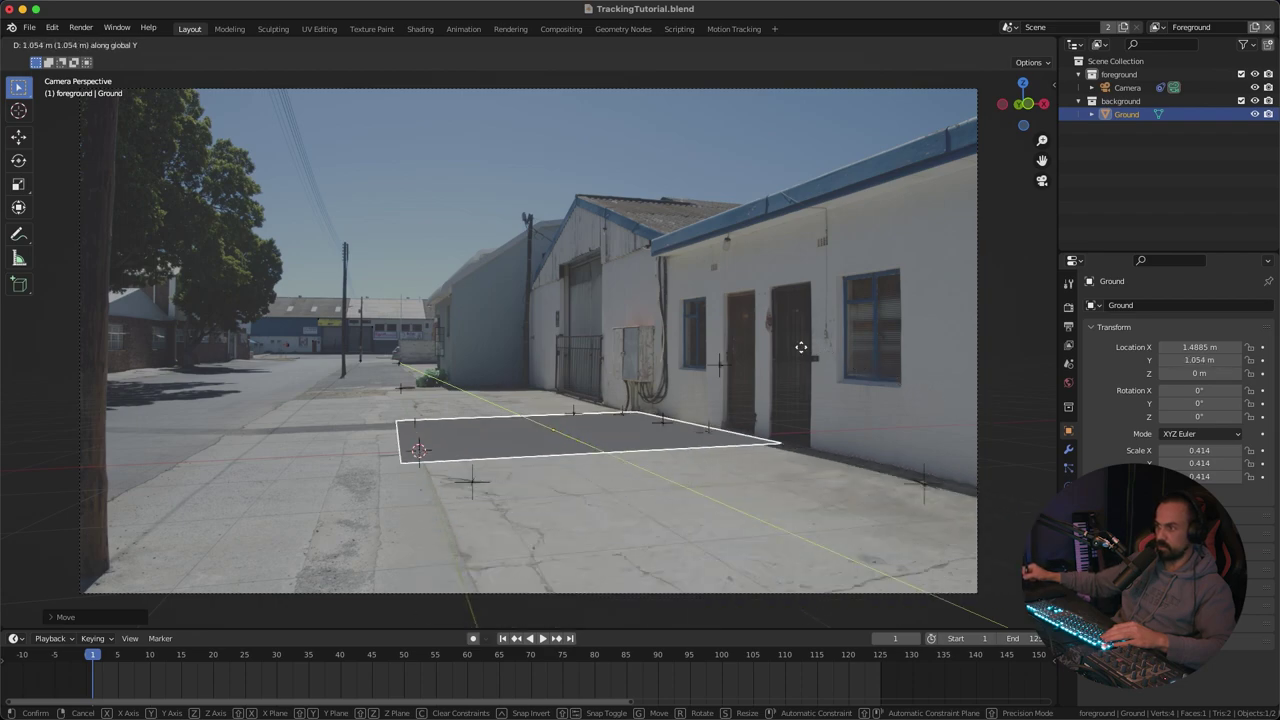
key("Escape")
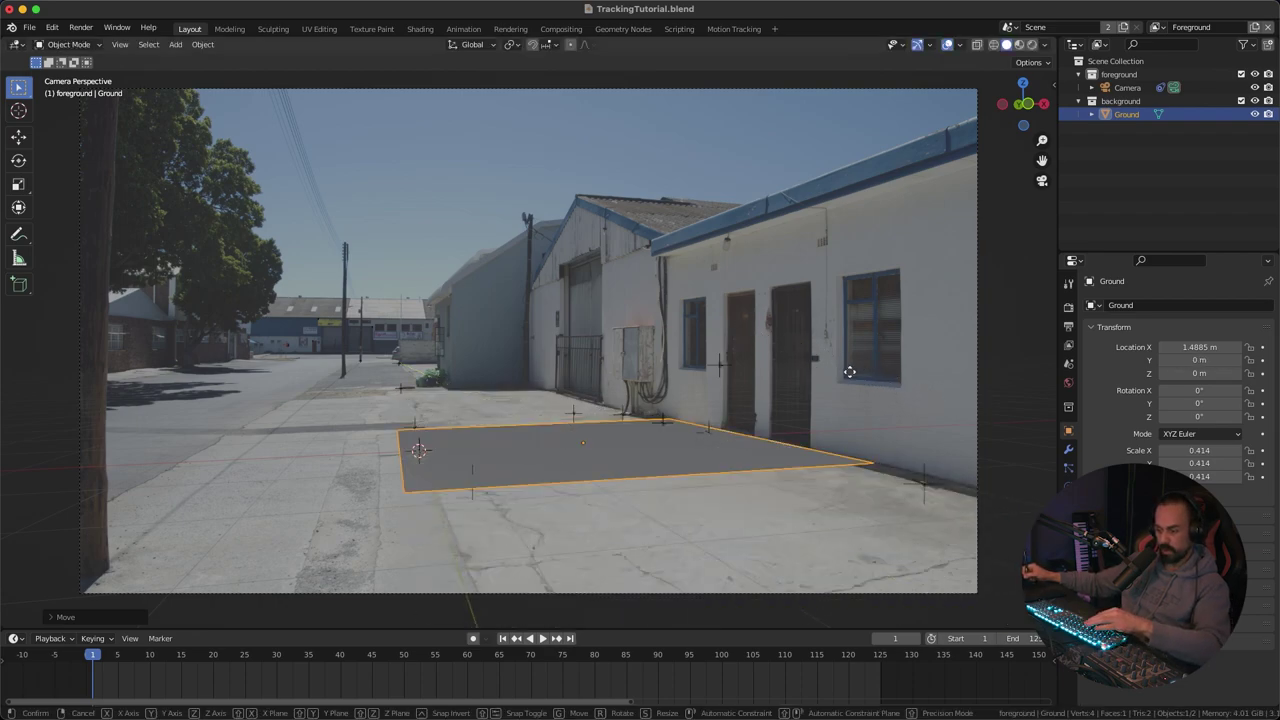
Step: Move the ground plane along X to about 0.16 m and scale it up to about 0.5
key("g")
key("x")
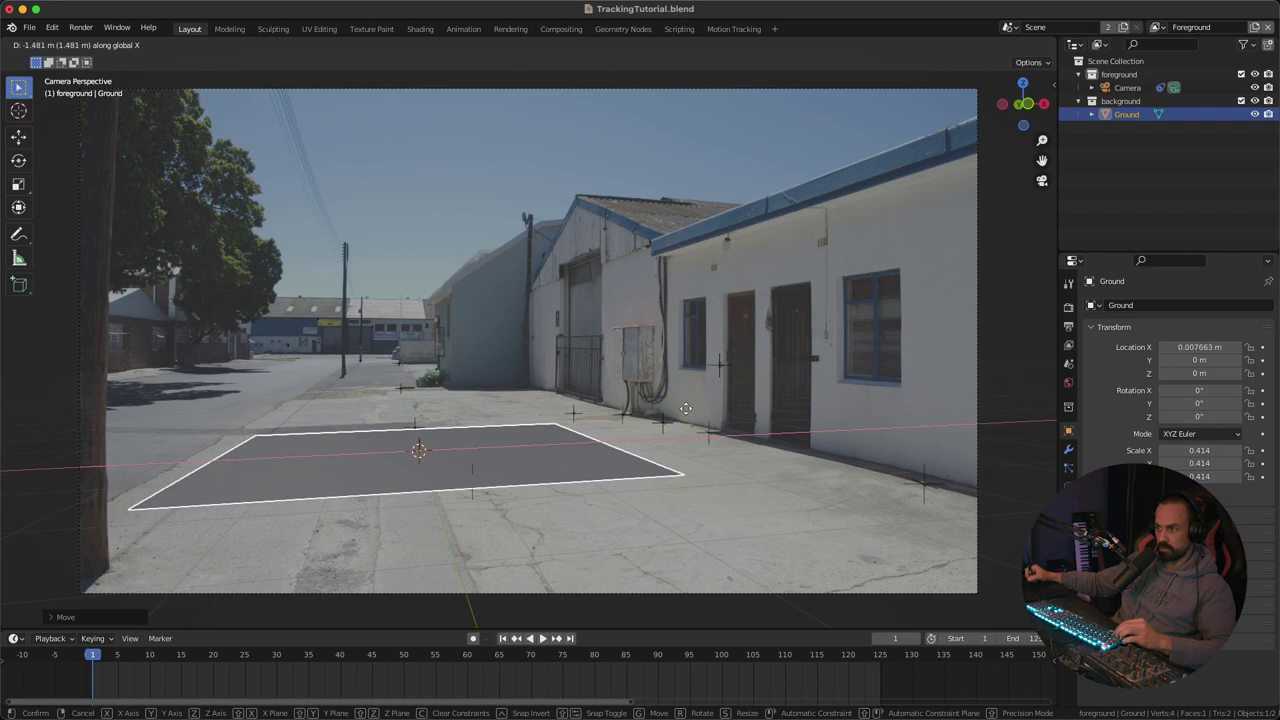
left_click(695, 407)
key("s")
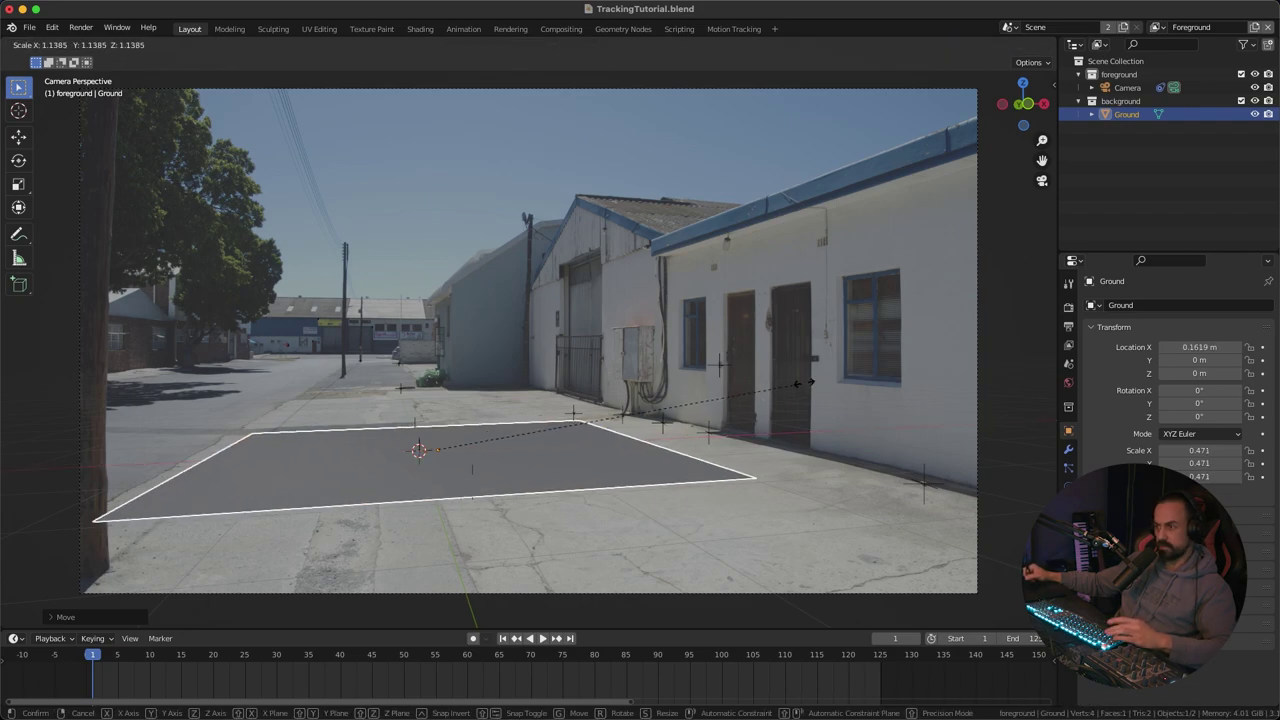
left_click(827, 378)
middle_click_drag(827, 378, 807, 356, "ctrl")
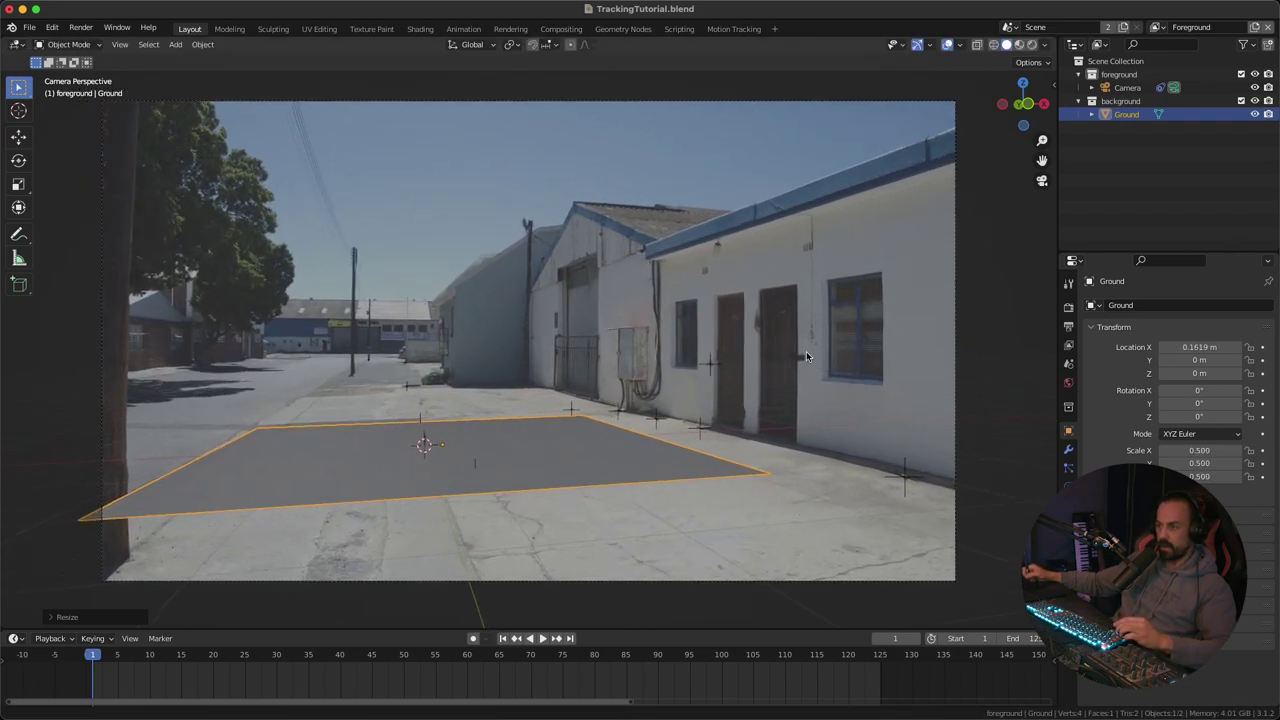
Step: Play and scrub through the clip to check how the ground plane sticks to the street, then return to frame 1
key("space")
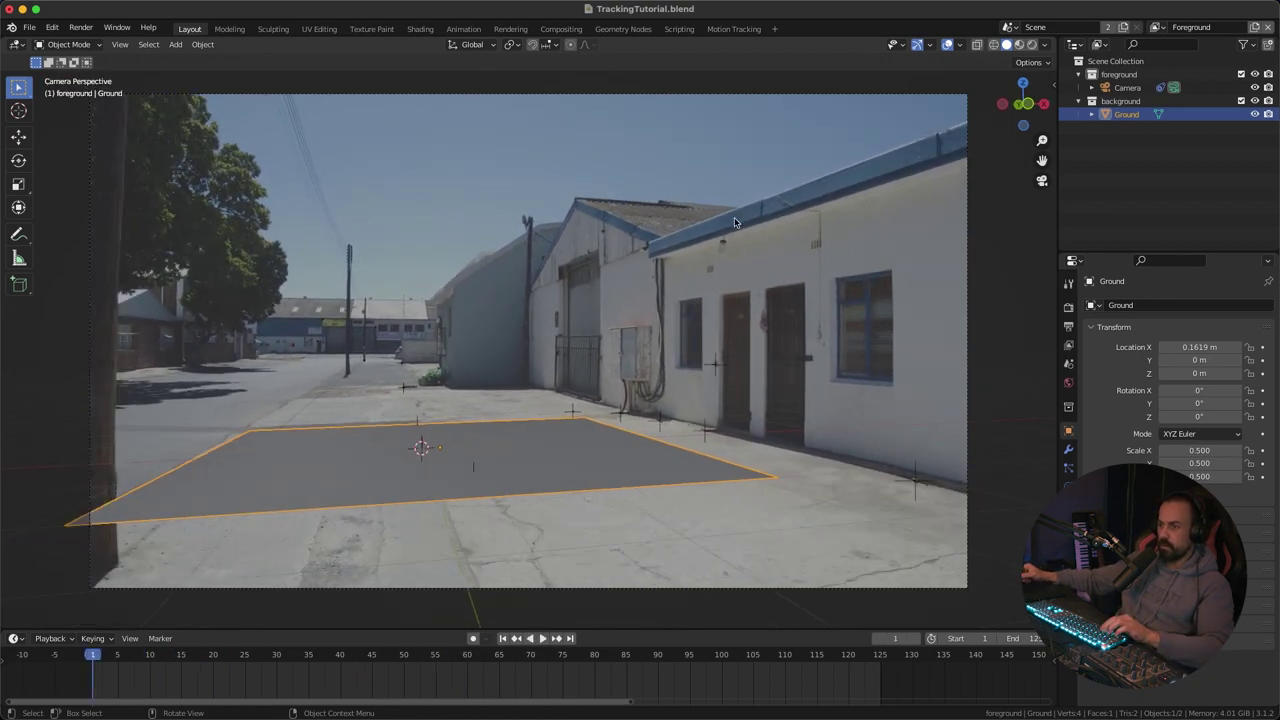
key("space")
left_click(189, 654)
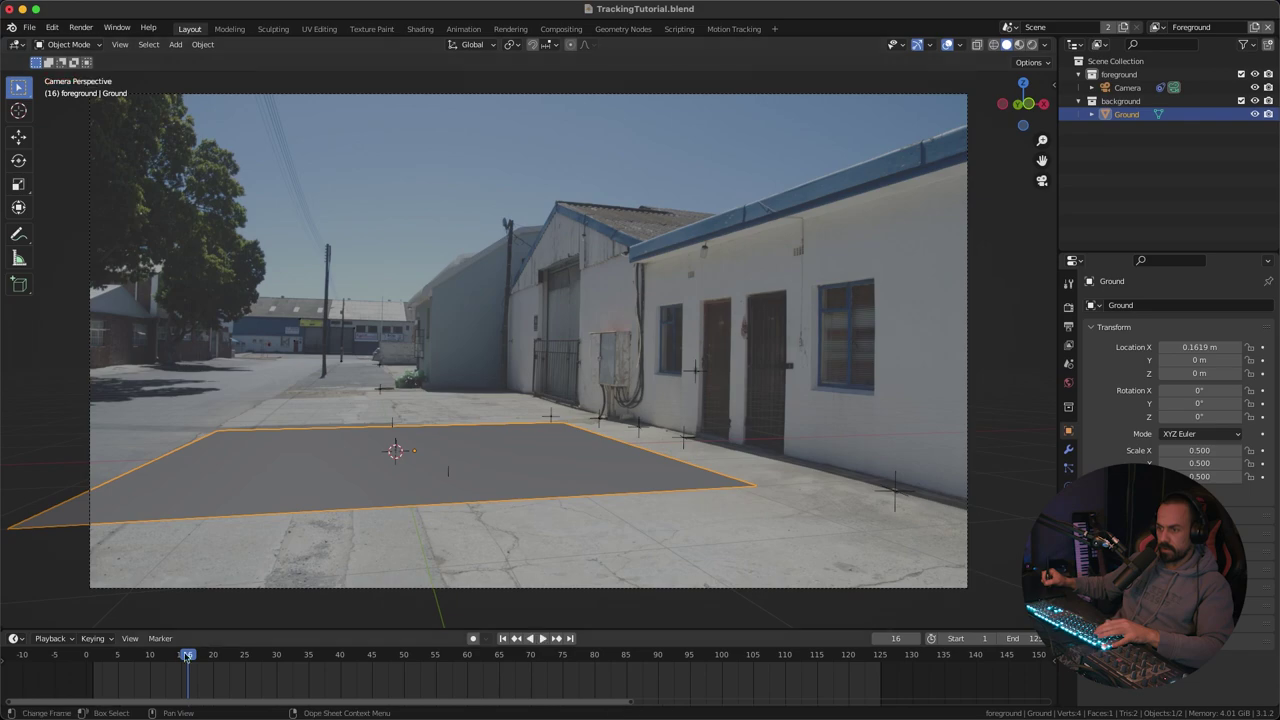
left_click_drag(268, 654, 487, 656)
key("shift+Left")
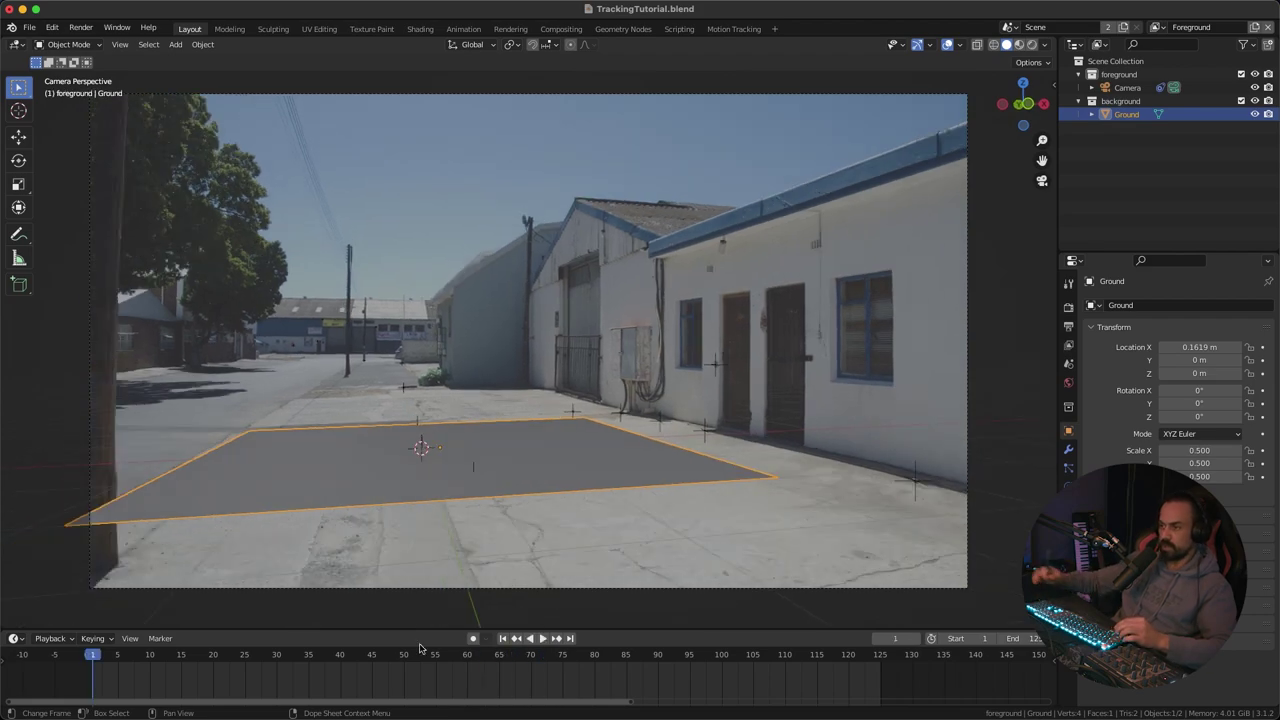
Step: Add a cube at the scene origin and scale it down to about 0.317
key("shift+a")
mouse_move(642, 156)
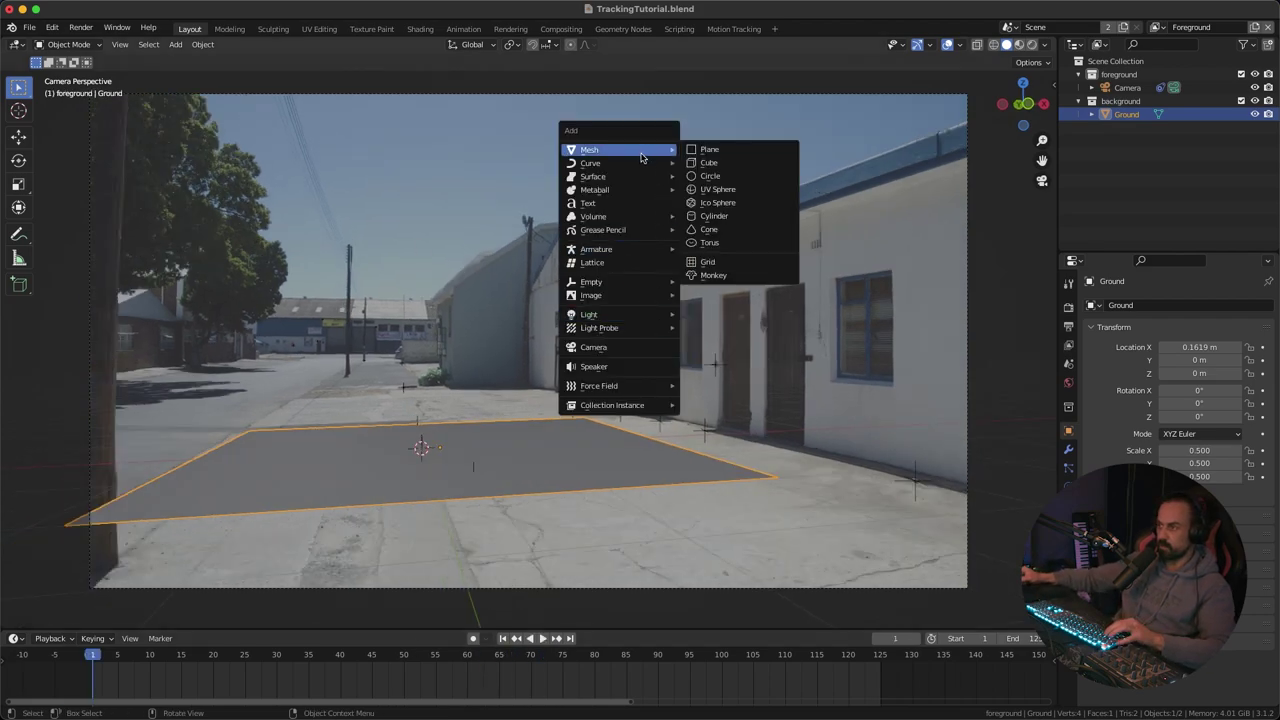
left_click(726, 163)
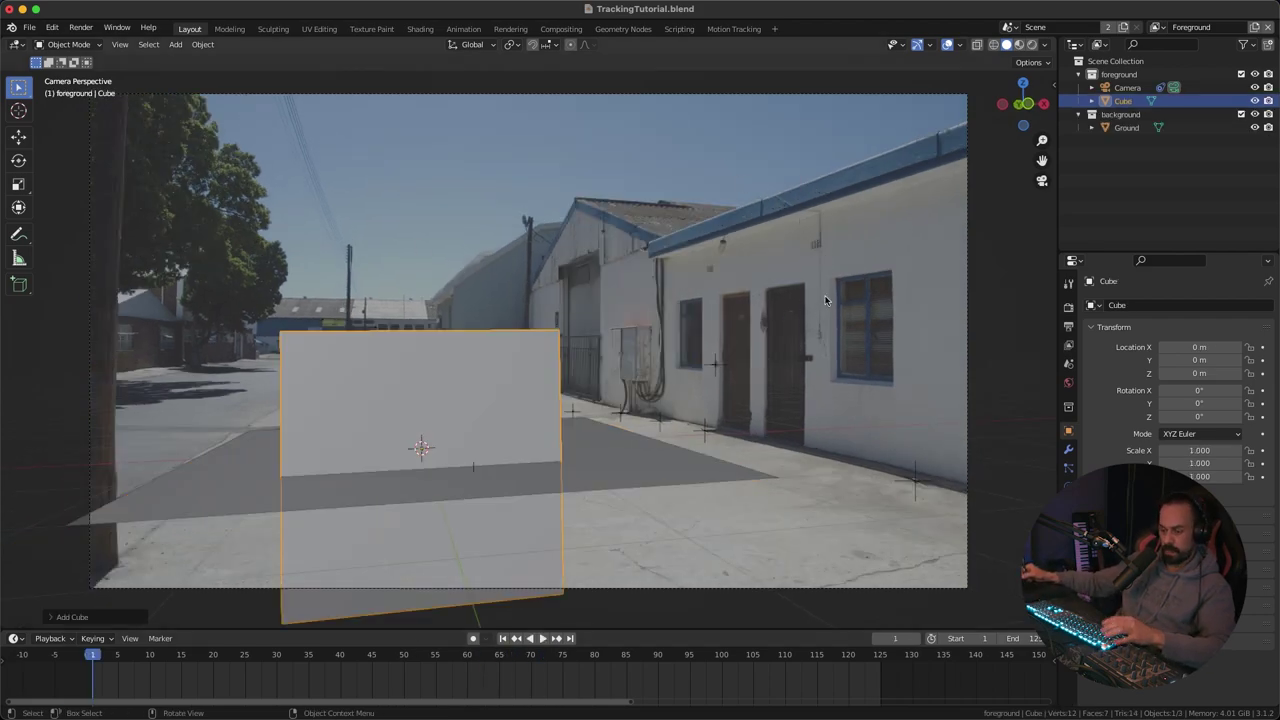
key("s")
left_click(546, 398)
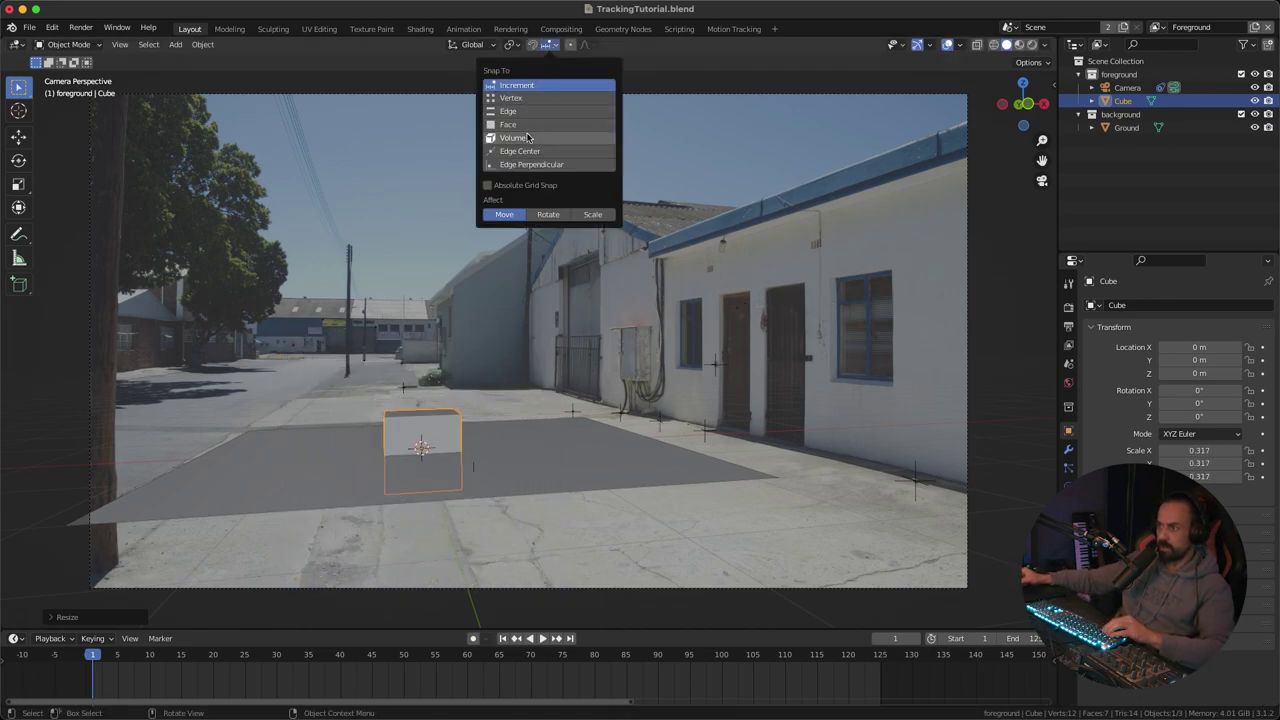
Step: Set snapping to Face and raise the cube along Z by about 0.317 m so it rests on the ground plane
left_click(556, 48)
left_click(512, 125)
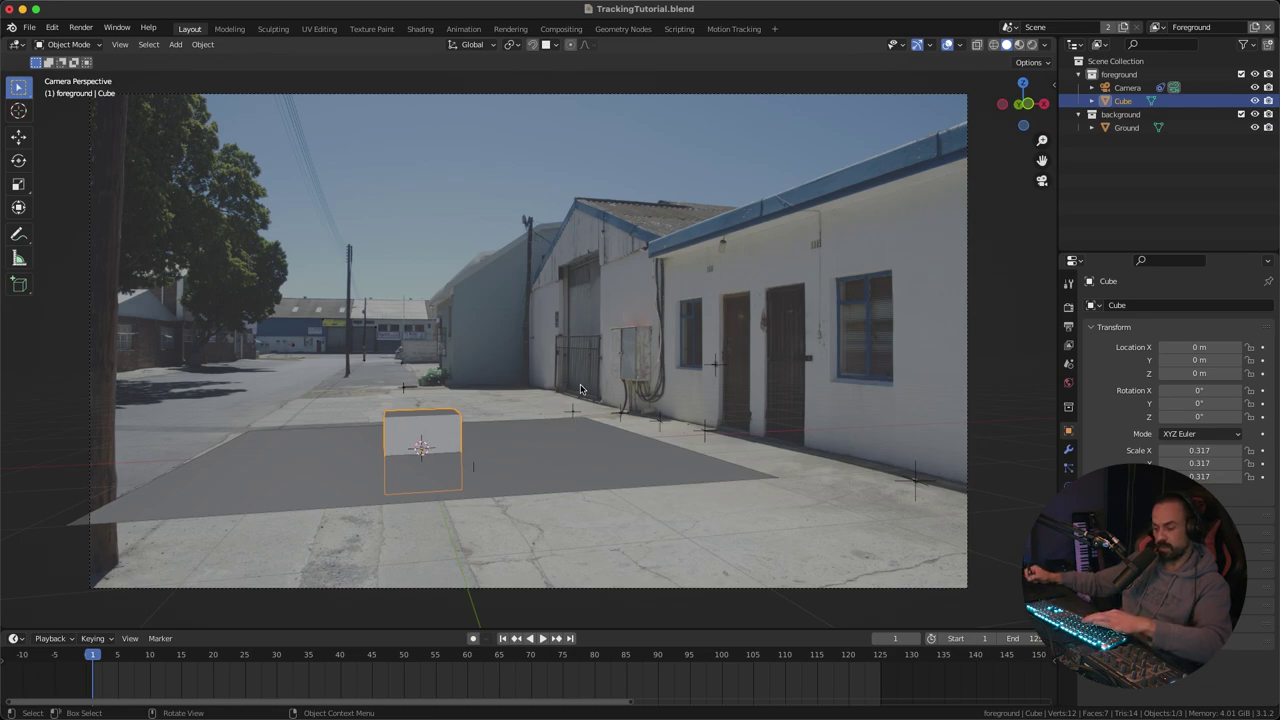
key("g")
key("z")
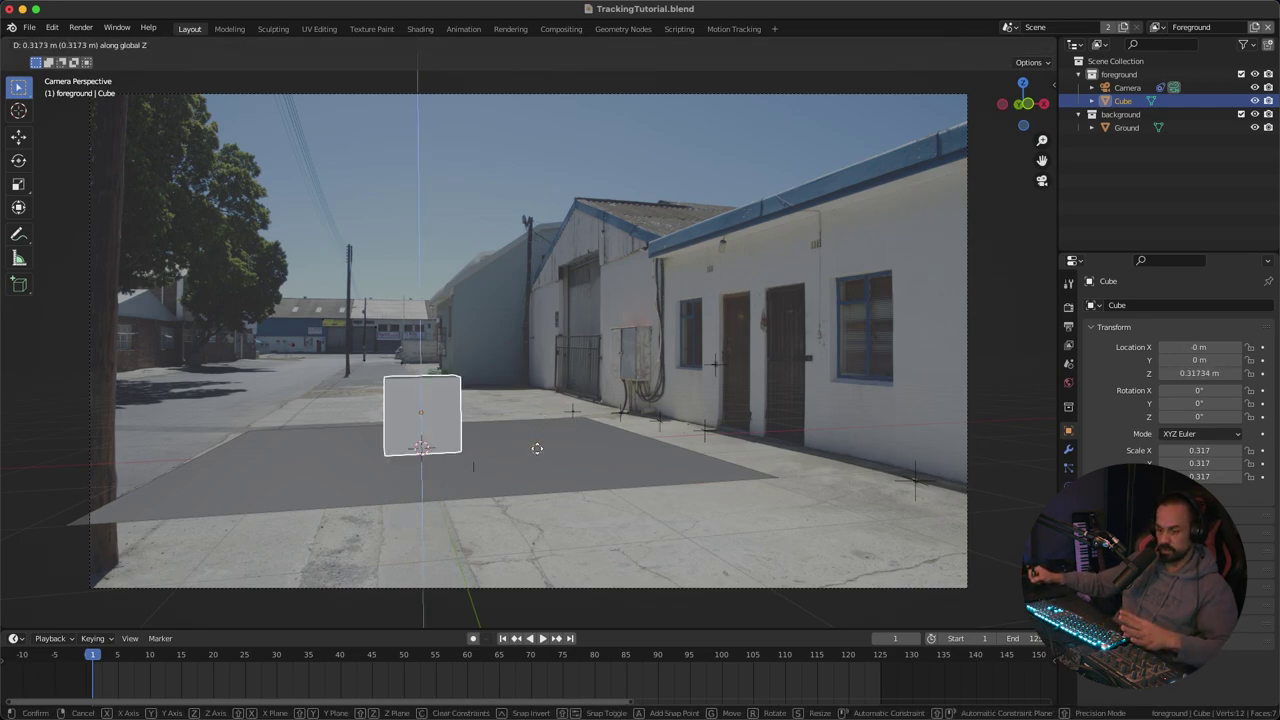
left_click(544, 443)
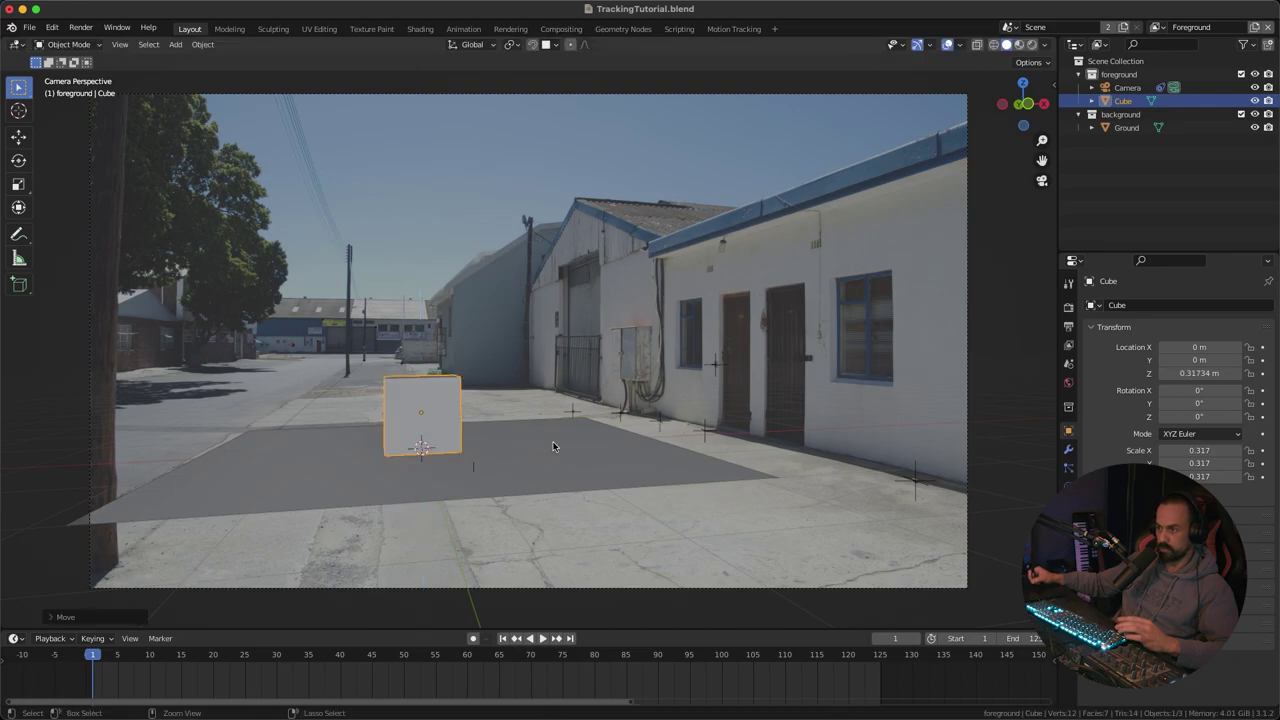
middle_click_drag(551, 441, 625, 415)
left_click(1041, 181)
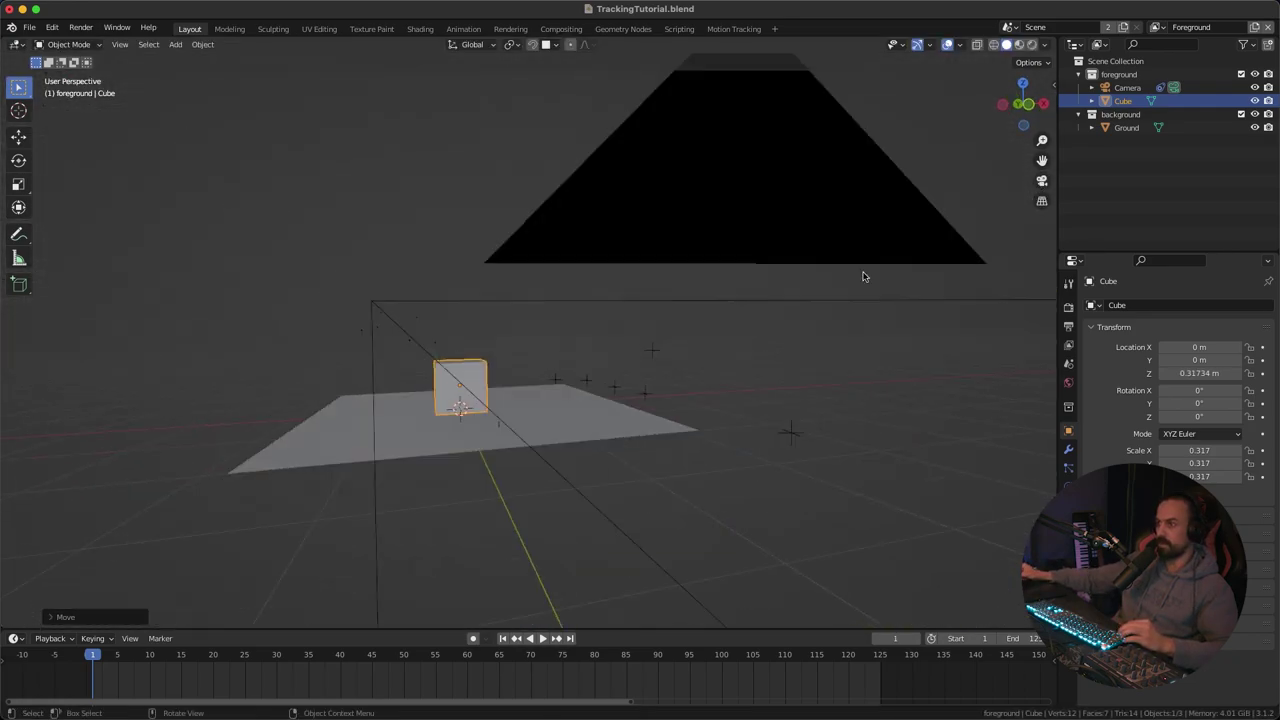
Step: Duplicate the cube and slide the copy along the ground, height locked, to about X 1.57 m, Y -2.58 m near the camera
left_click(471, 401)
left_click(464, 409)
key("shift+d")
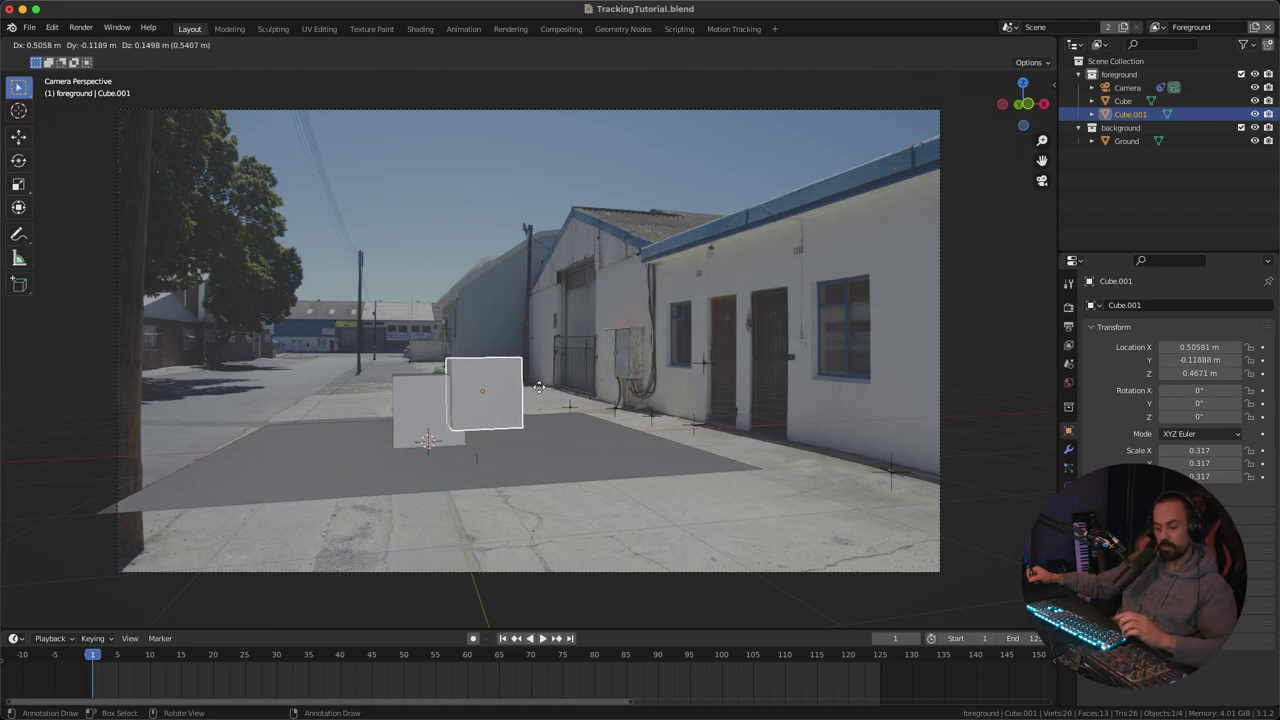
key("shift+z")
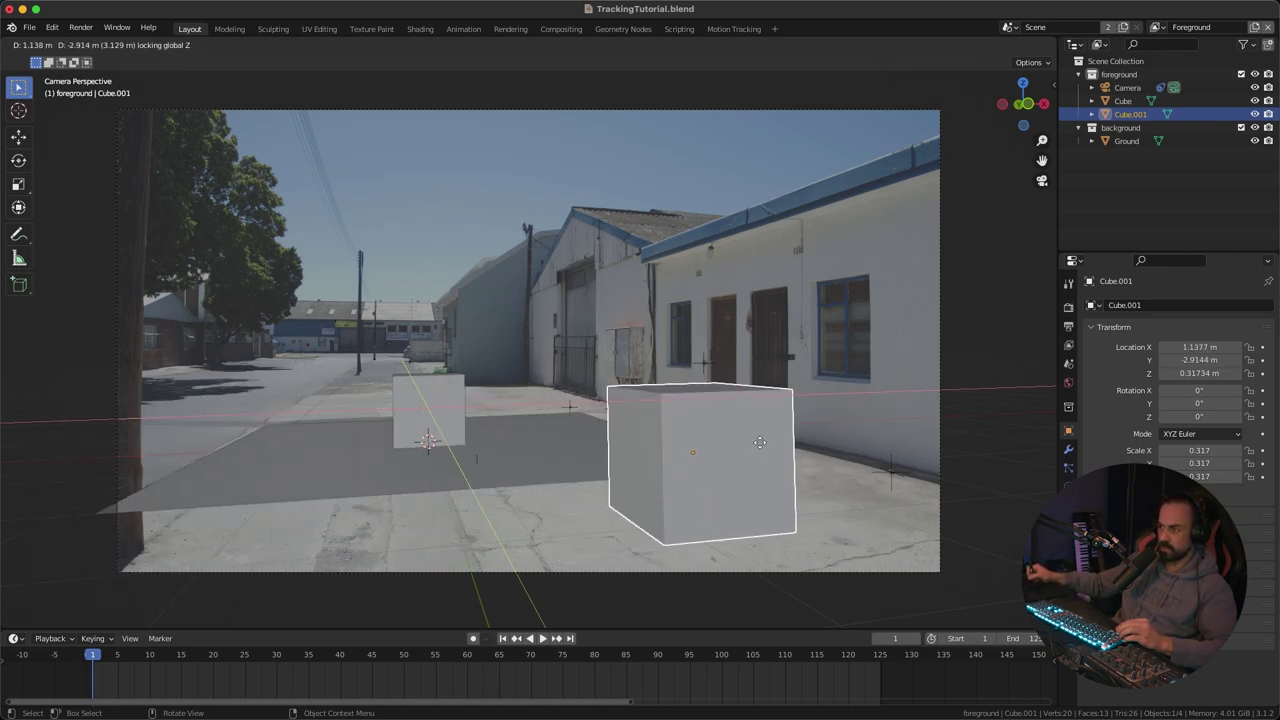
left_click(802, 442)
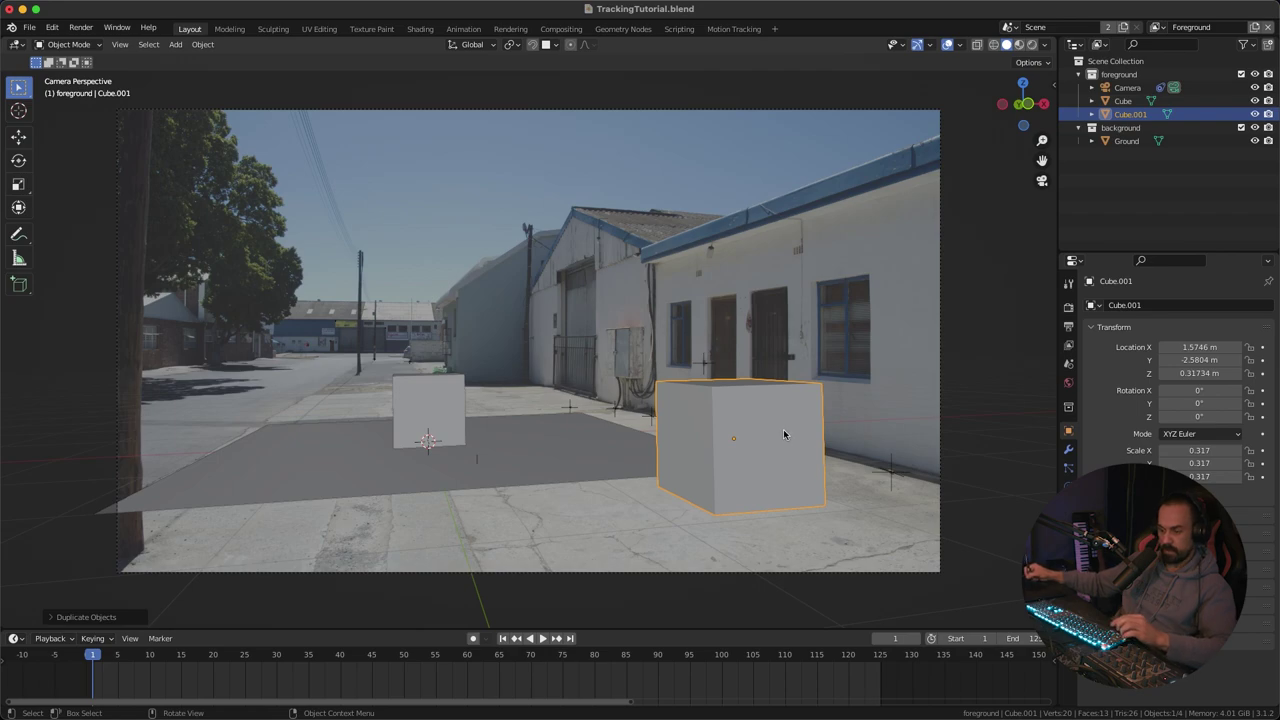
Step: Hide the ground plane and duplicate the near cube, placing the copy farther down the street at about X 2.06 m, Y 5.31 m
left_click(545, 443)
key("h")
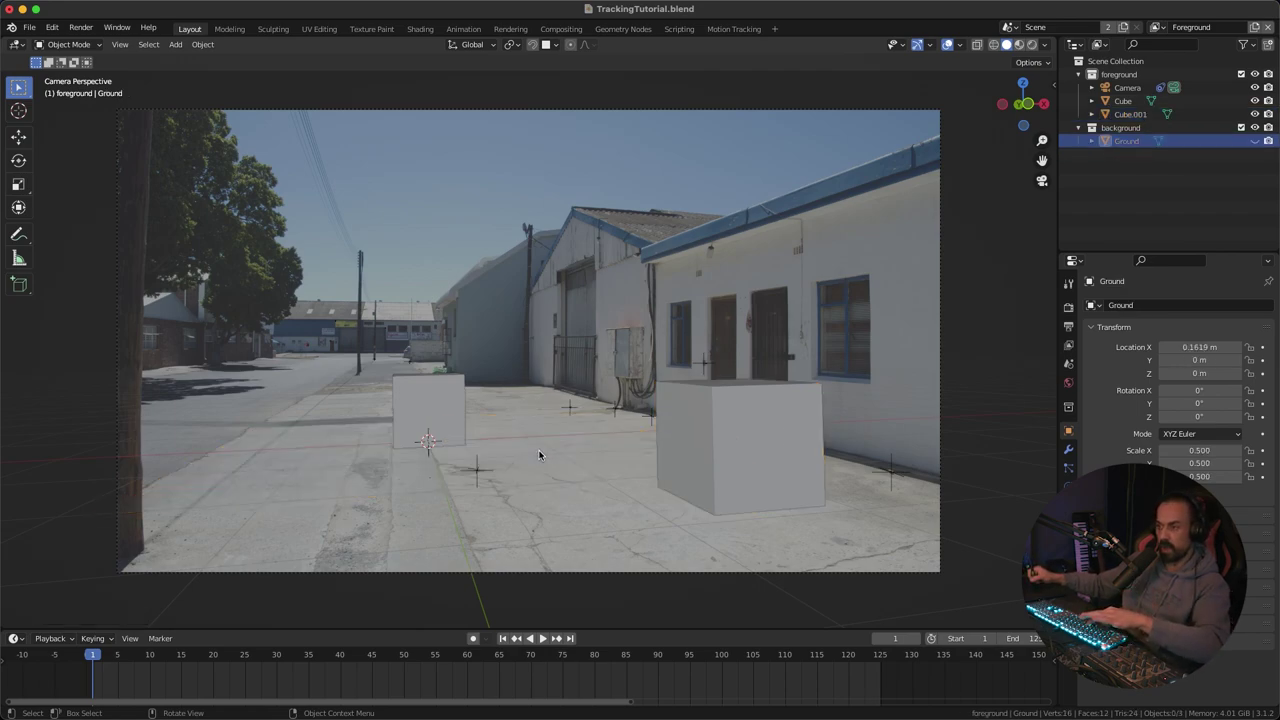
left_click(745, 437)
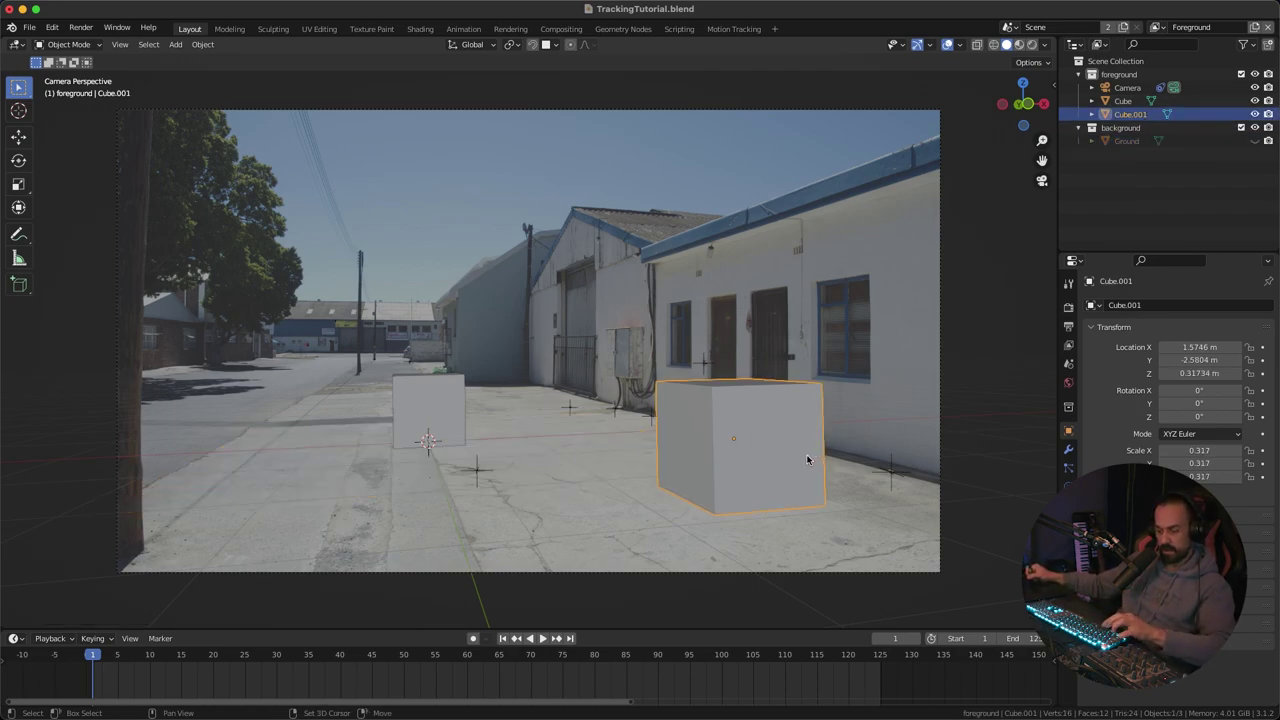
key("shift+d")
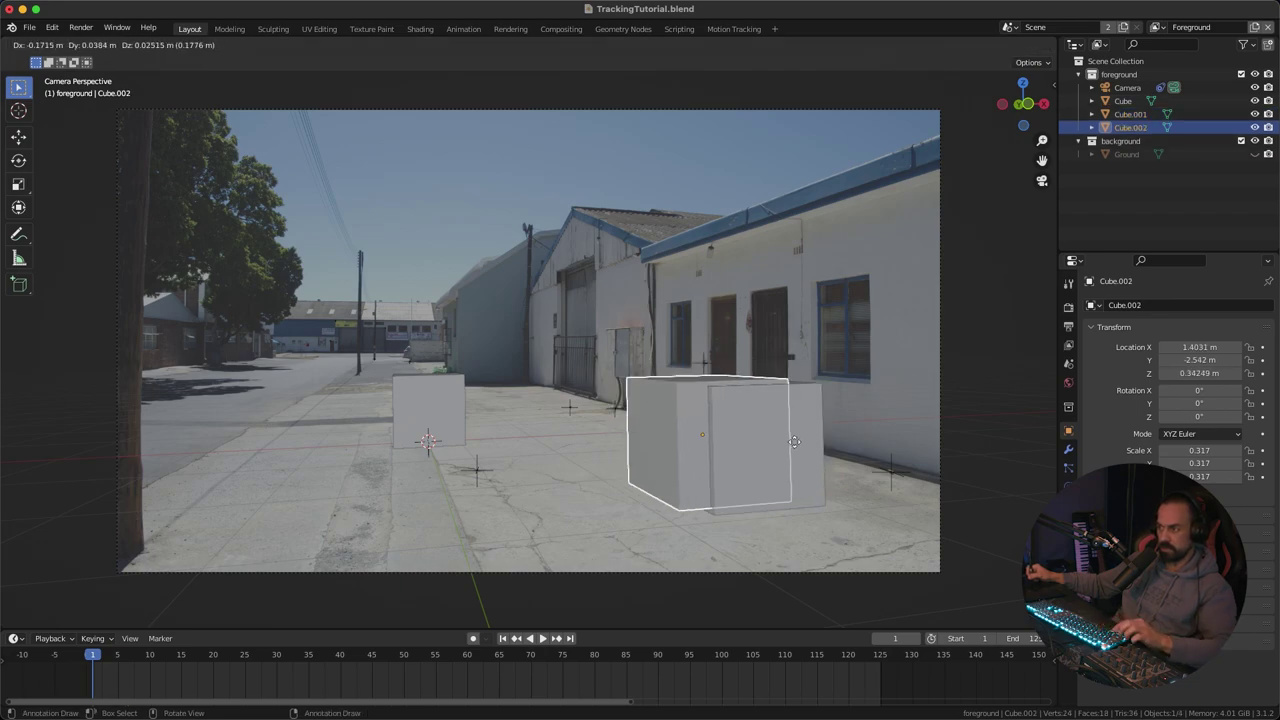
key("shift+z")
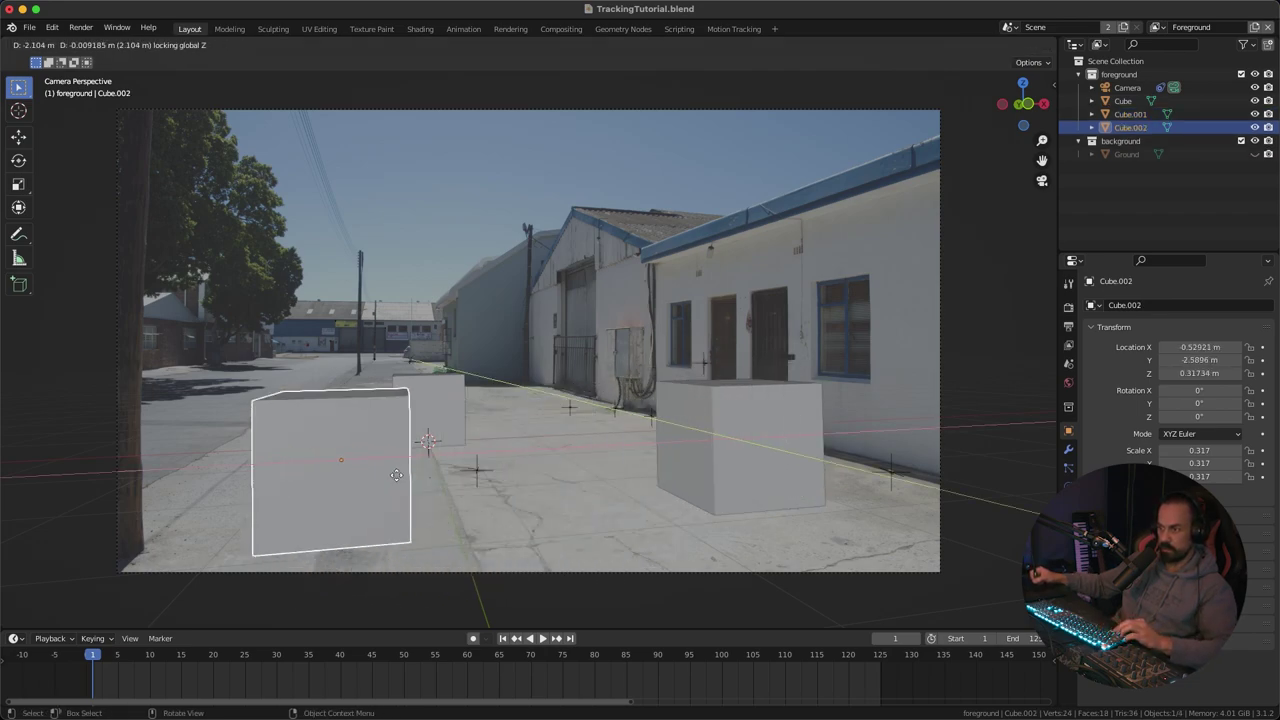
left_click(594, 395)
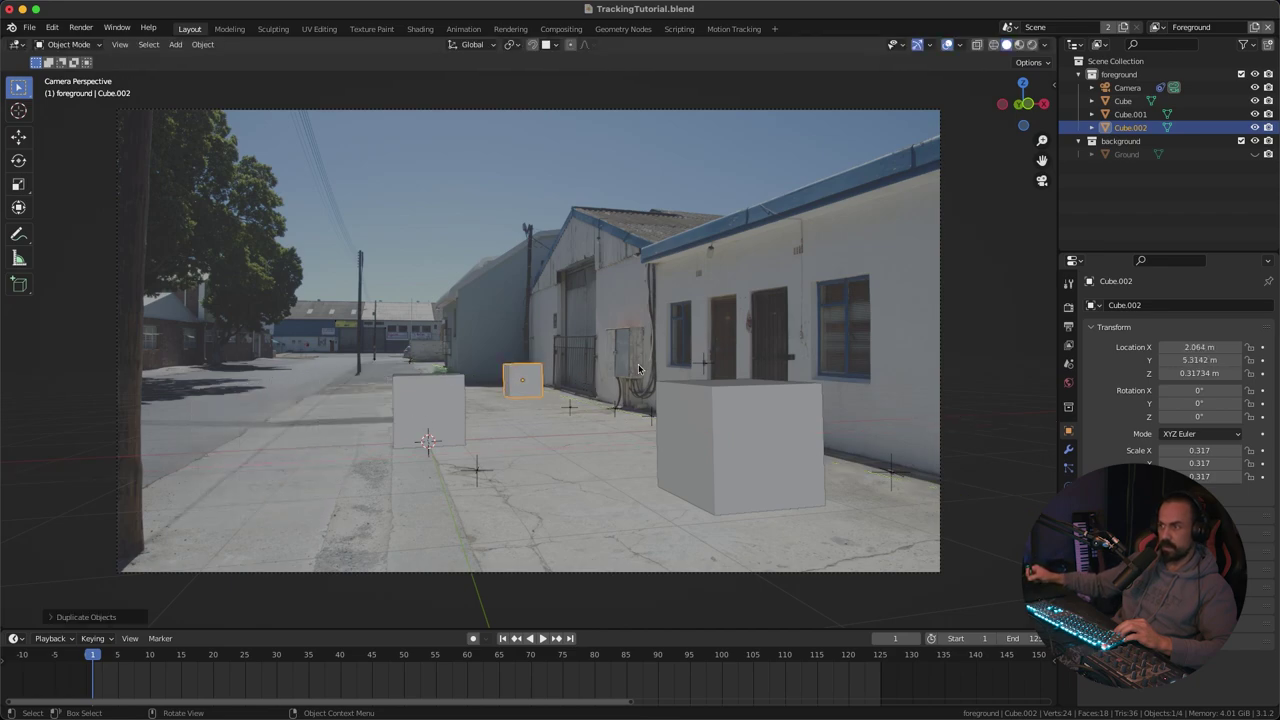
Step: Play and scrub the clip through the camera, replaying it from the first frame, to check that the three cubes stay fixed to the ground
scroll(694, 326, "up", 1)
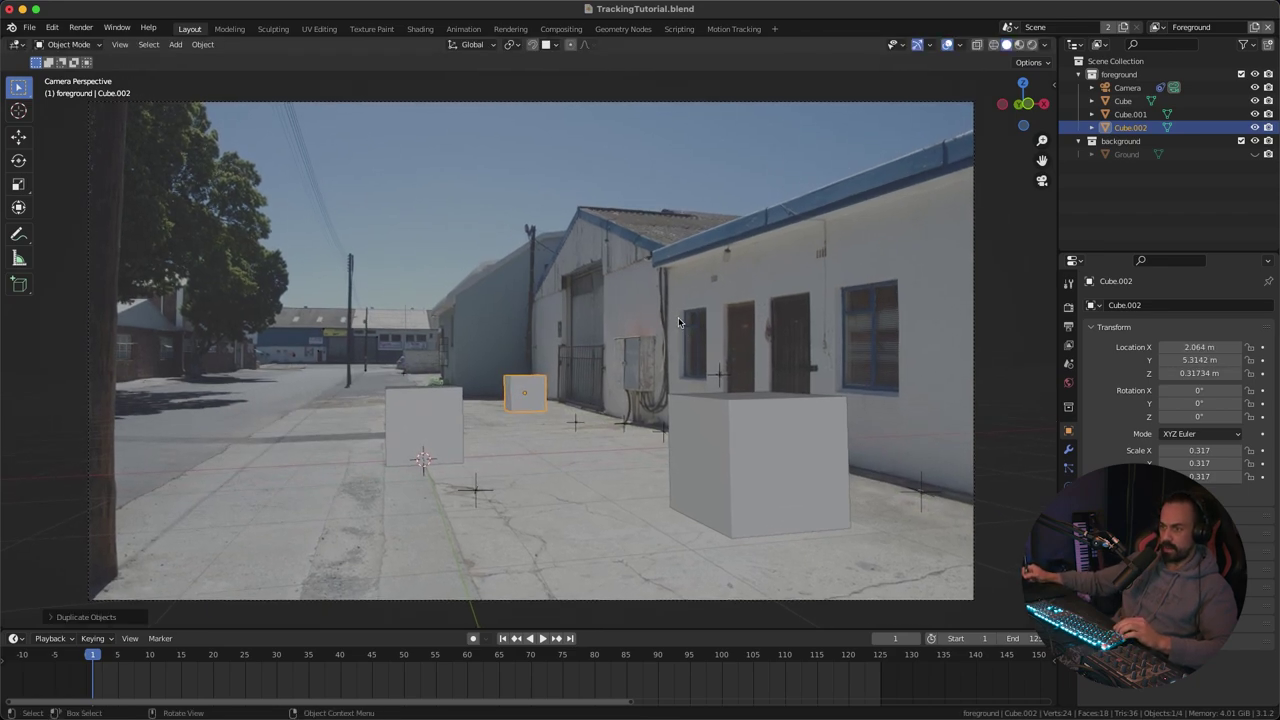
key("space")
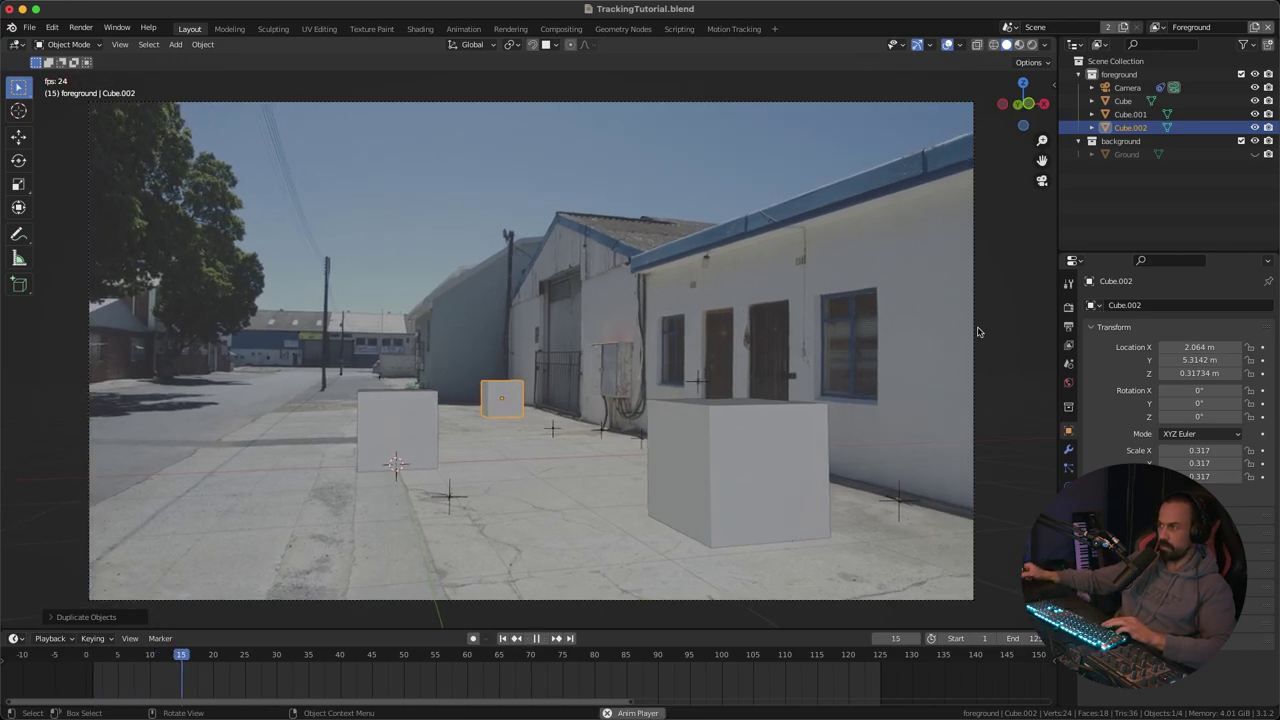
key("space")
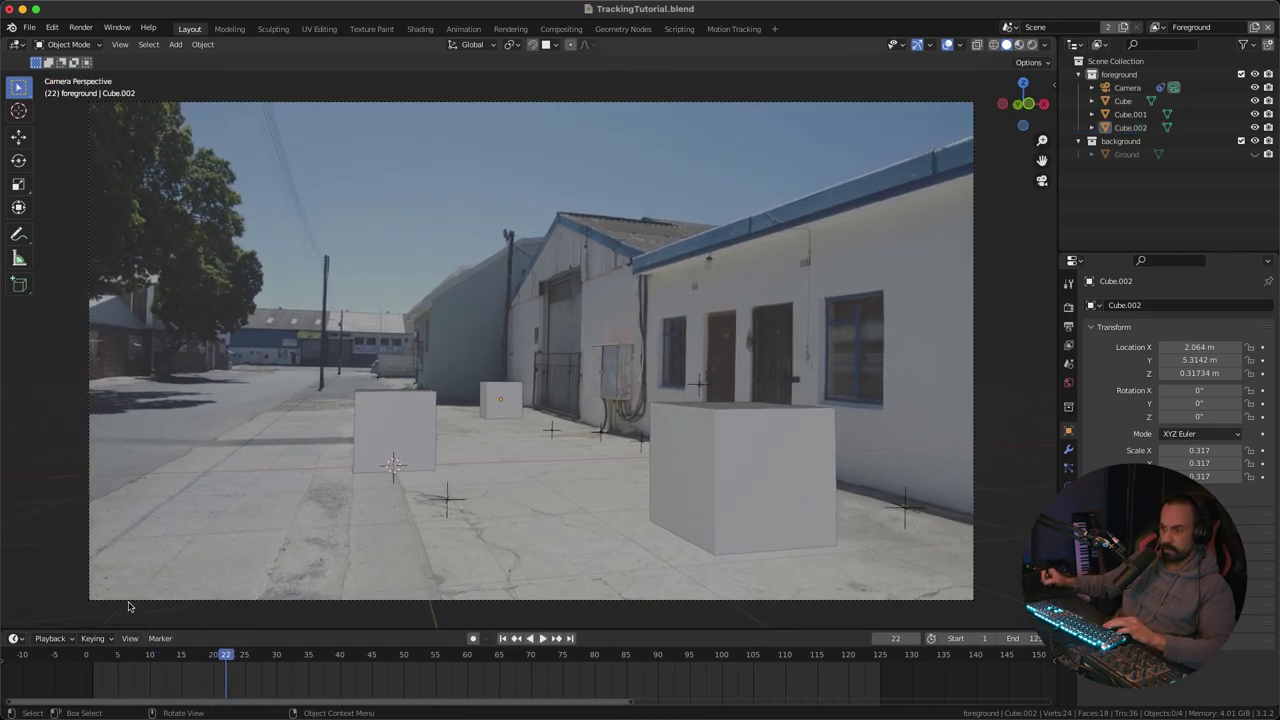
left_click_drag(250, 656, 374, 663)
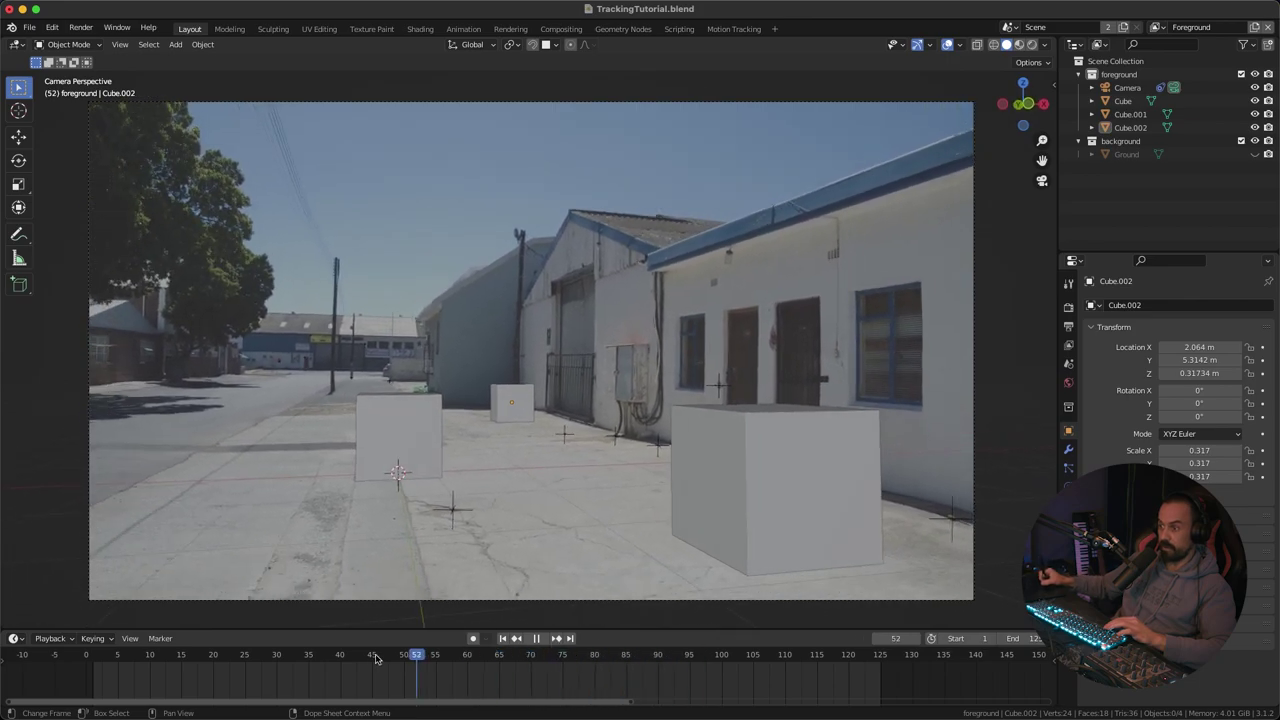
key("space")
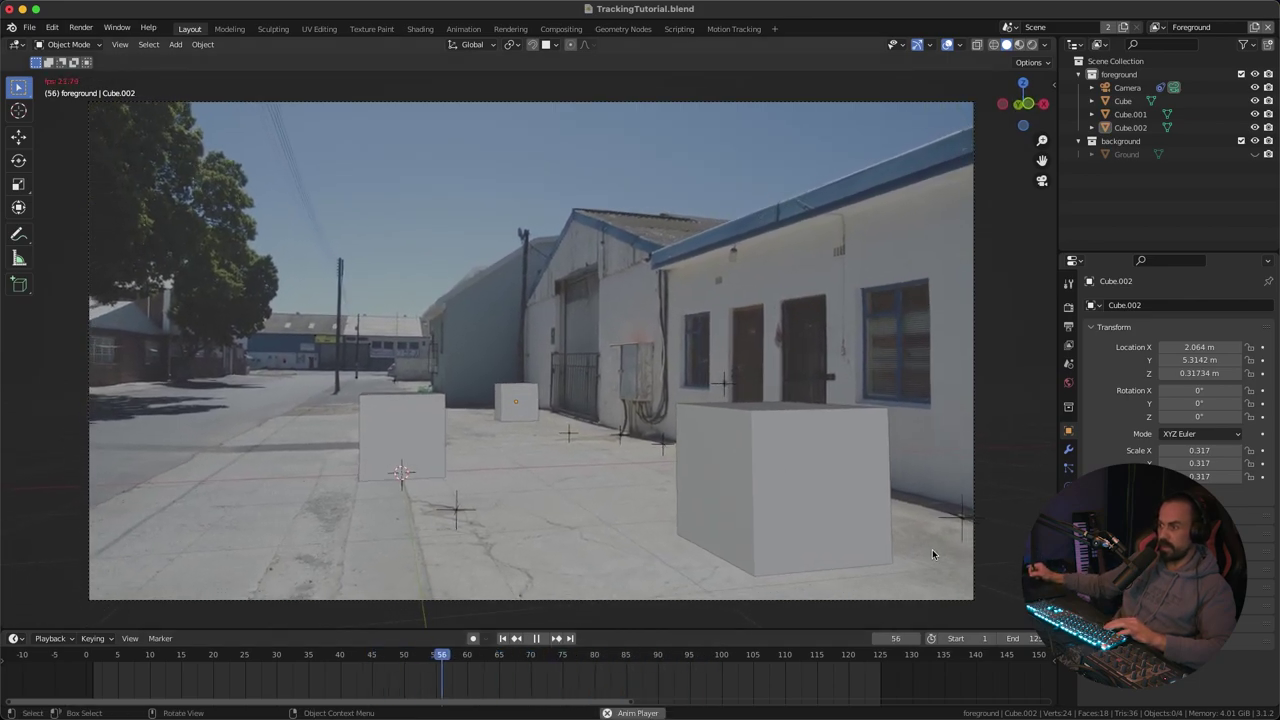
key("space")
key("shift+Left")
key("space")
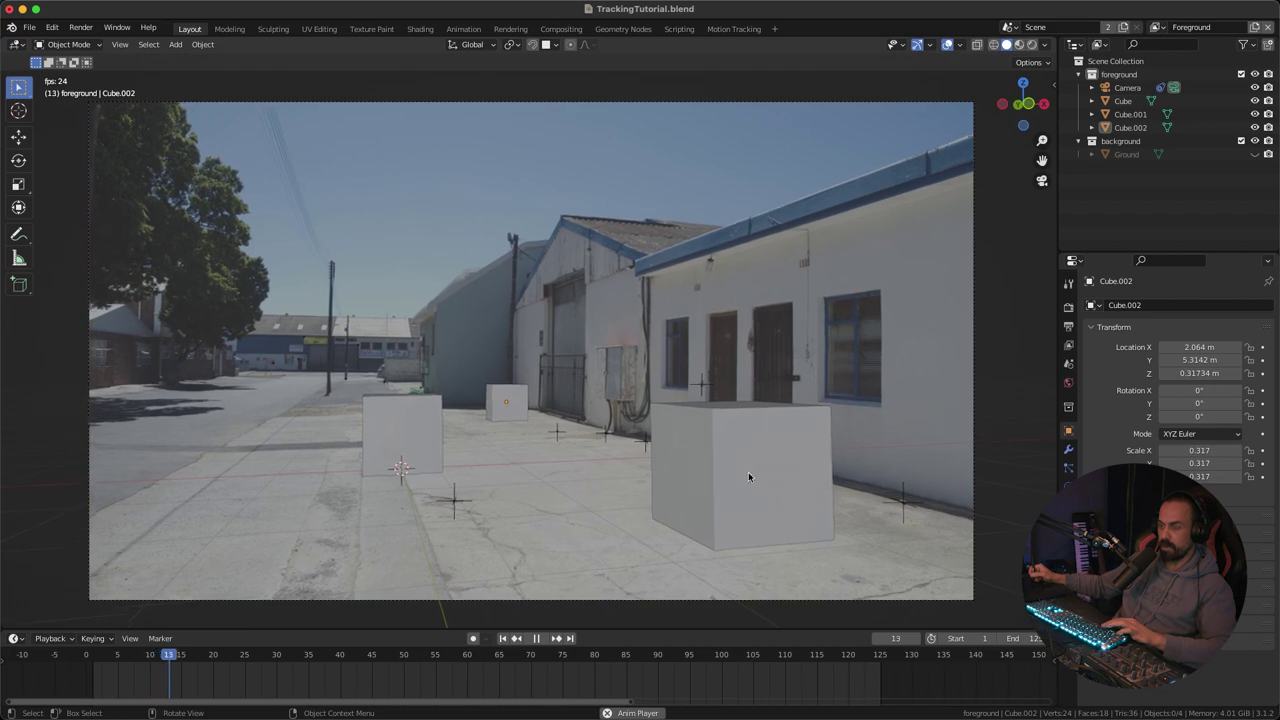